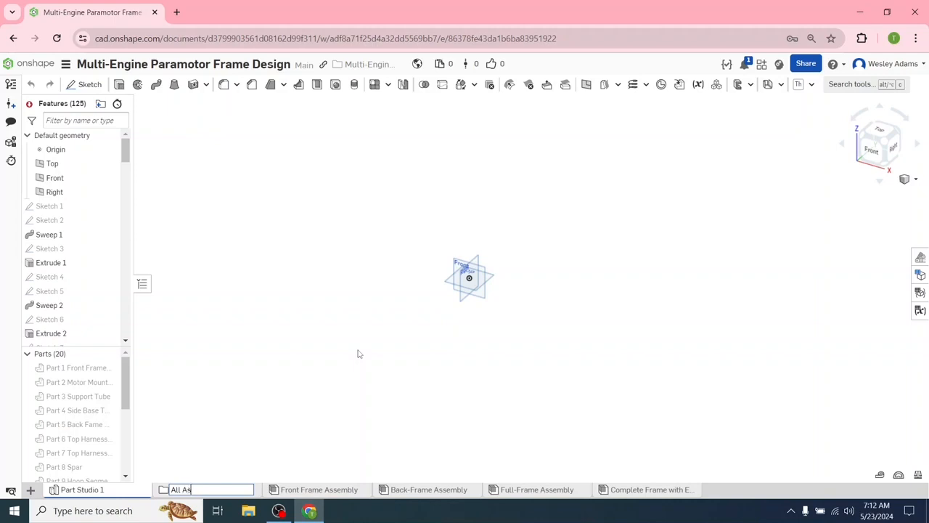
- Name the new folder All Assembly and move the front frame, back-frame, full-frame and complete frame assembly tabs into it
text(mbly)
key(Return)
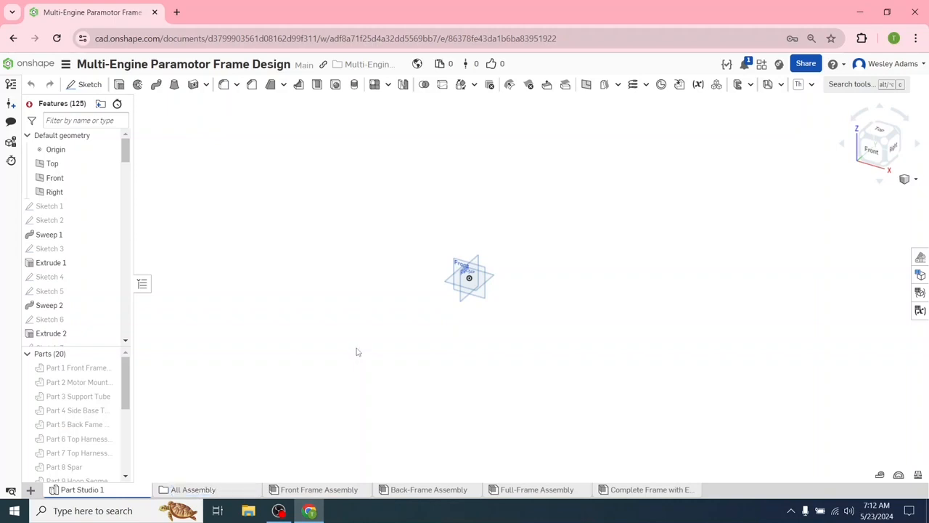
drag(340, 491, 193, 490)
drag(329, 490, 193, 490)
drag(335, 493, 193, 490)
drag(267, 492, 193, 490)
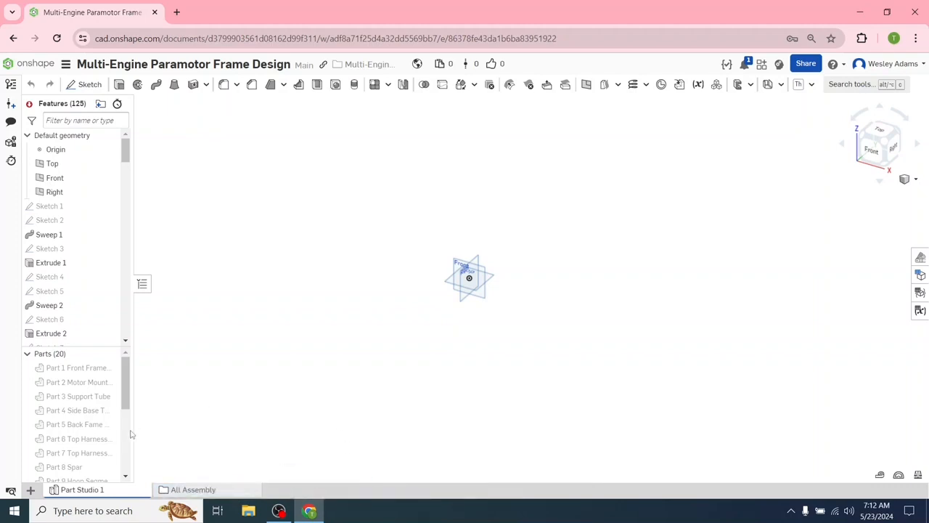
- Create another tab folder named Original Drawings and open it
click(31, 492)
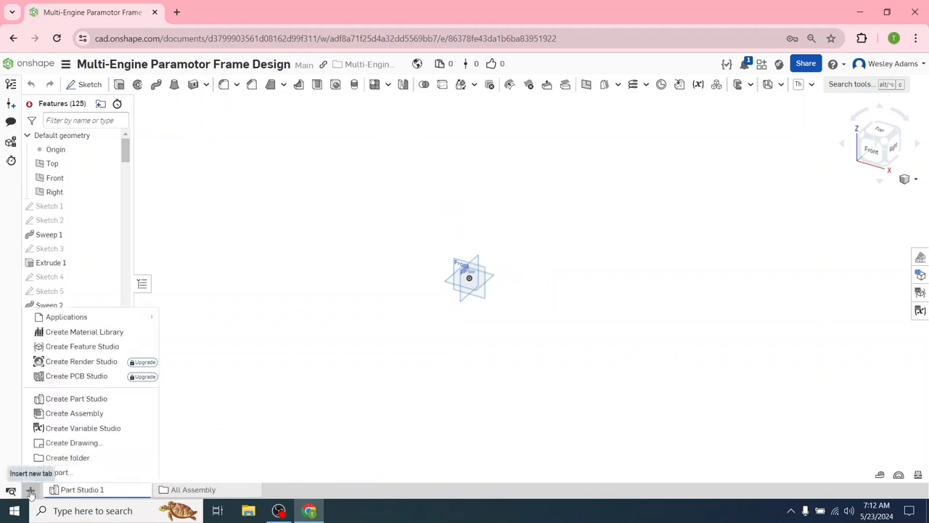
click(69, 458)
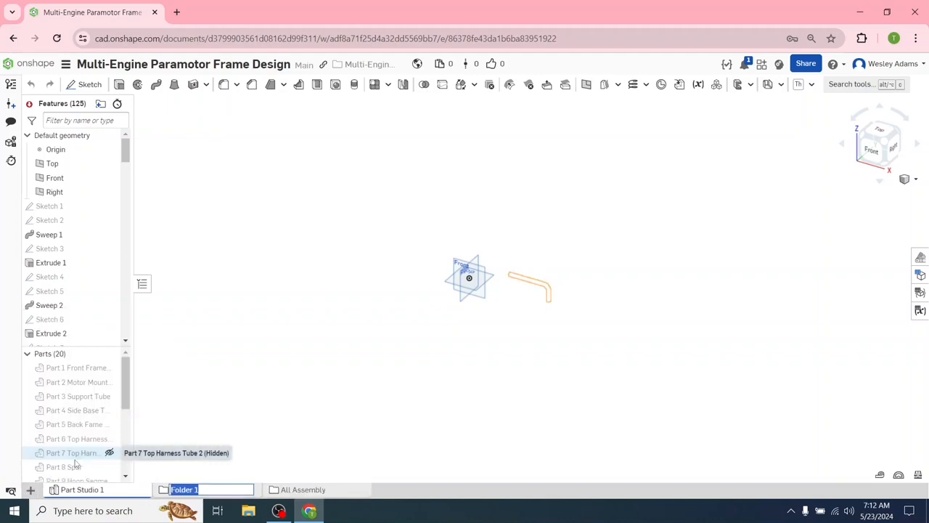
text(A)
text(Original Drawings)
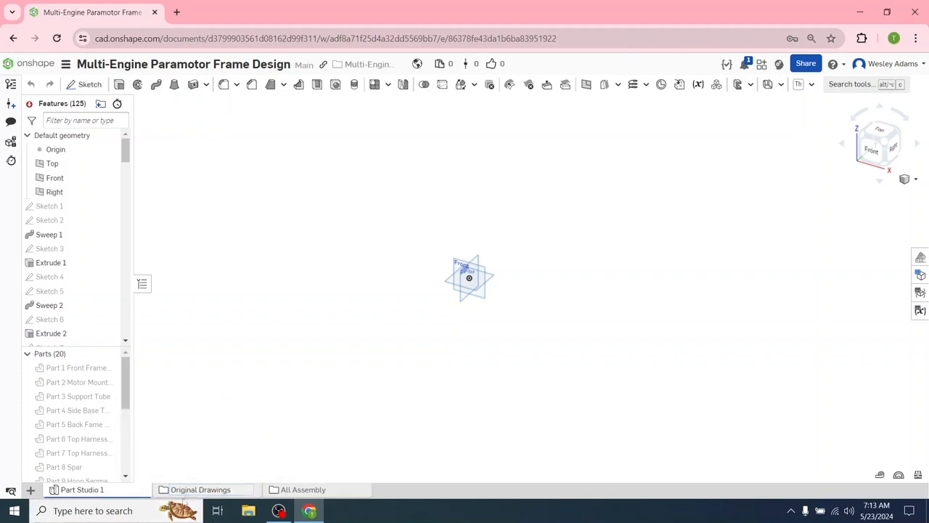
click(238, 492)
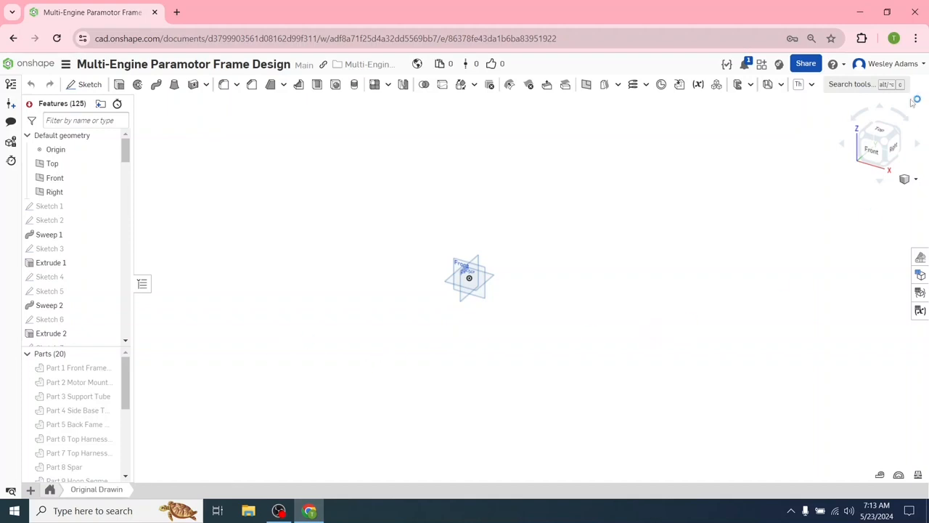
- Show the hidden Part 16 Side Spar Connection in the part studio, viewed from the front
click(872, 153)
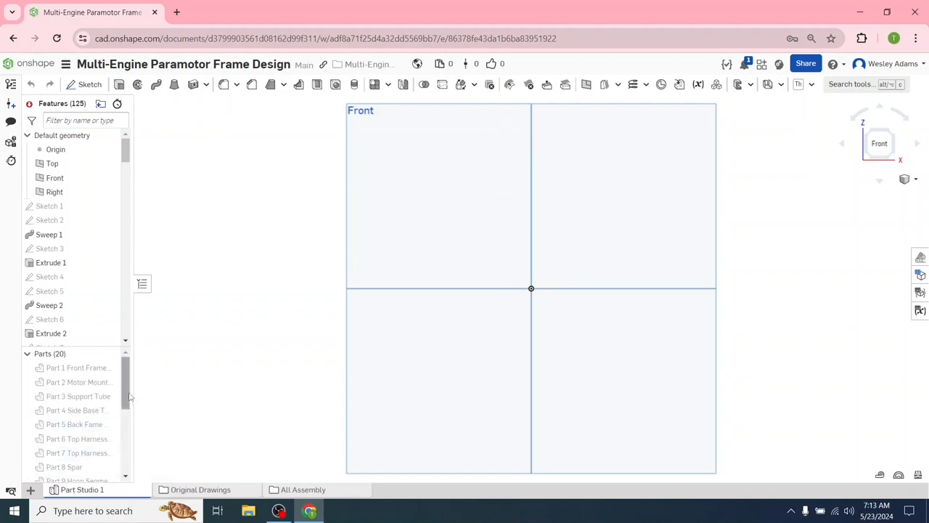
drag(129, 397, 130, 431)
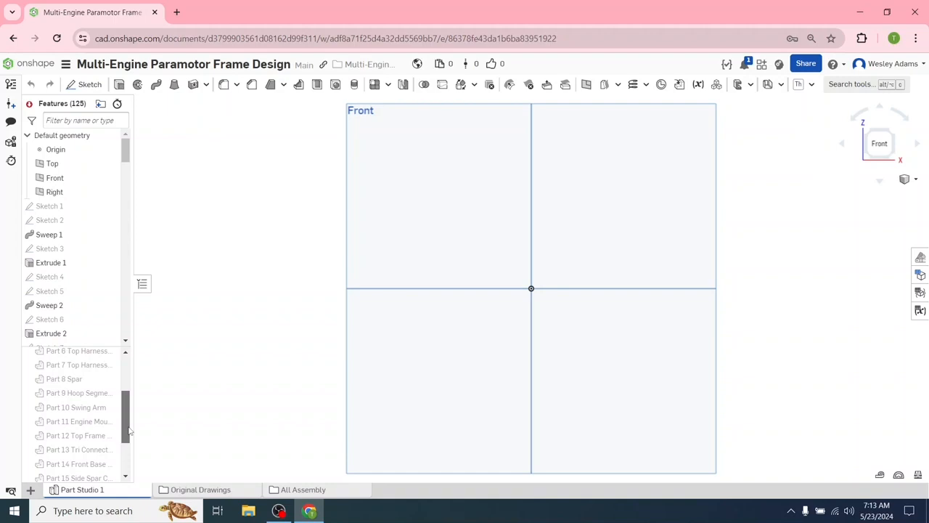
drag(129, 431, 128, 450)
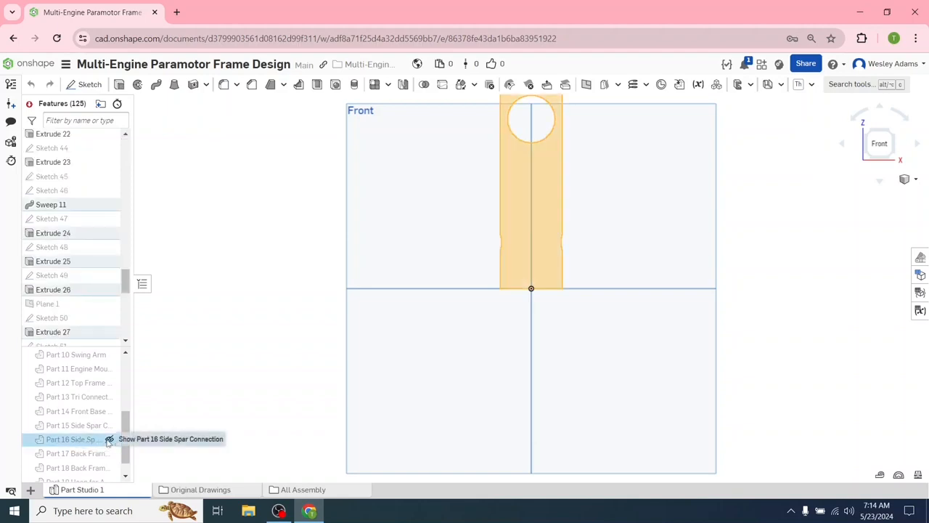
click(109, 439)
scroll(239, 395, down, 3)
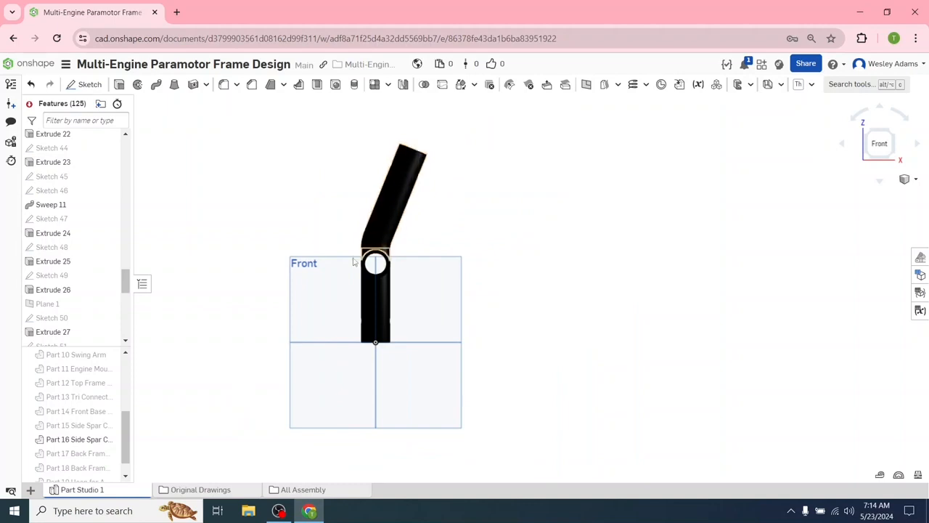
- Edit Sketch 46 of the side spar connection and set the angled upper segment's length to 2.5 in
click(58, 439)
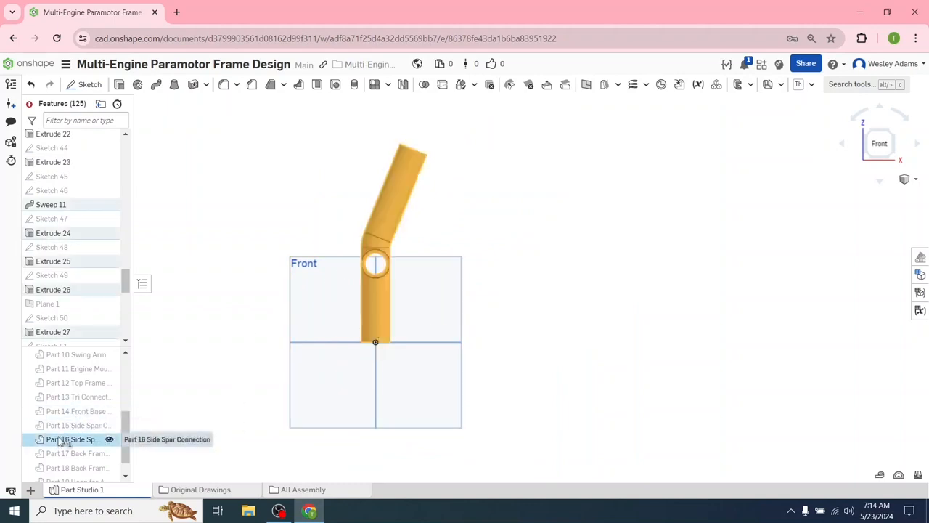
double_click(57, 191)
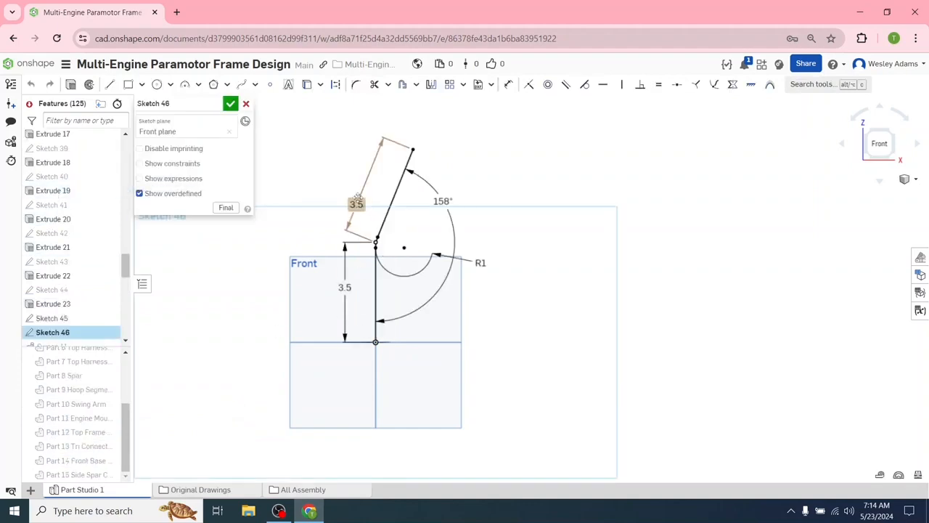
double_click(356, 203)
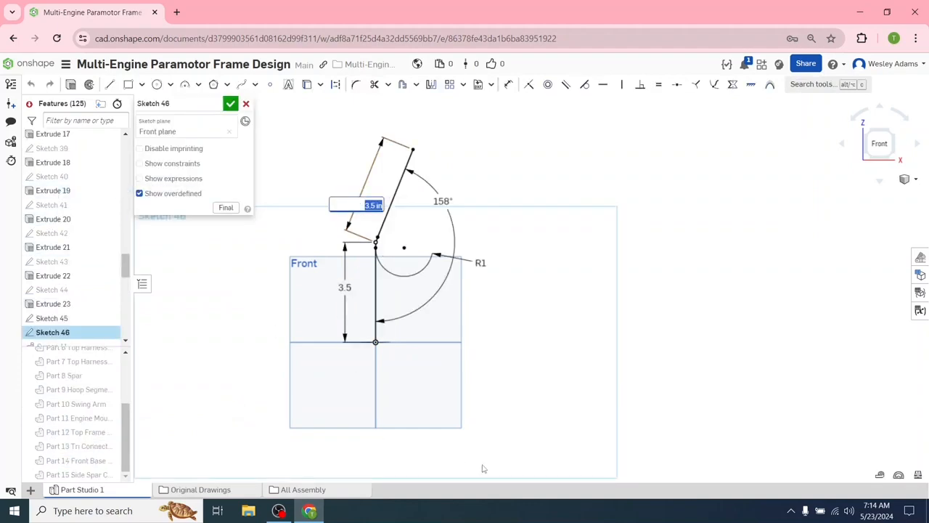
text(2.5)
key(Return)
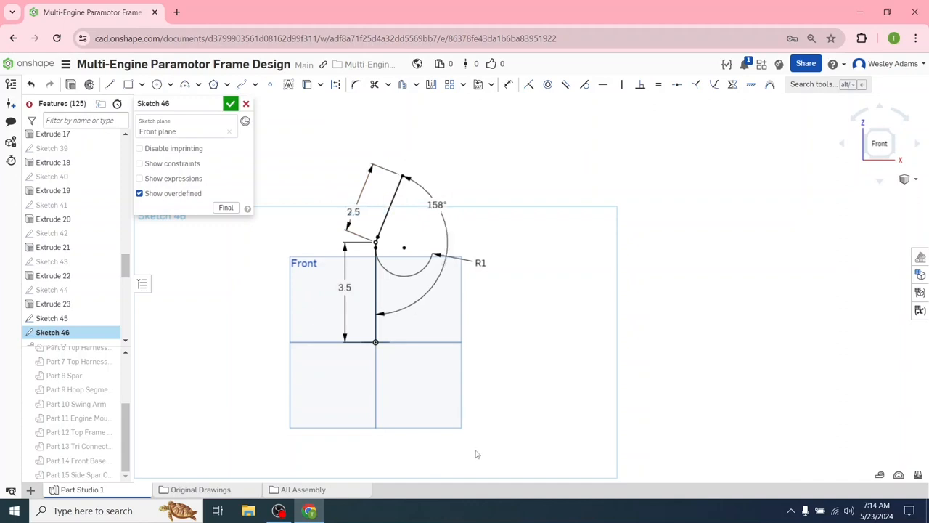
double_click(345, 288)
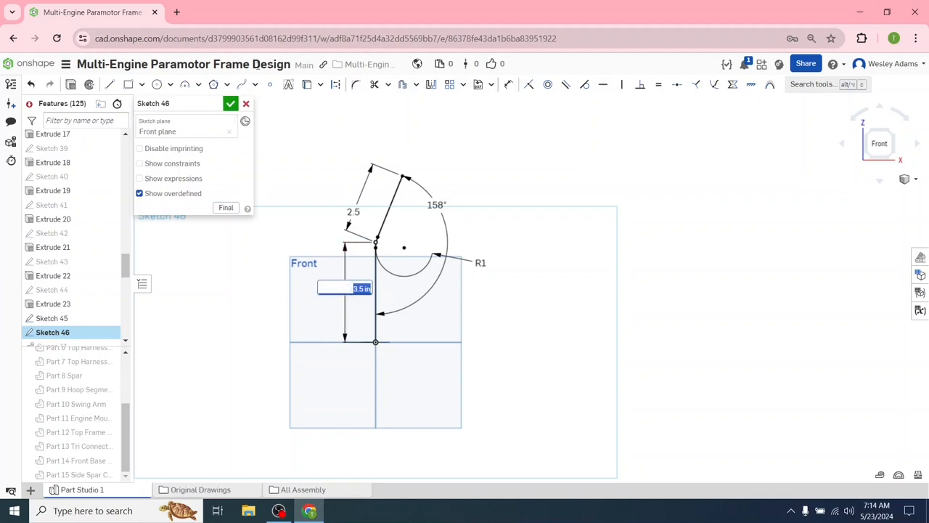
click(230, 103)
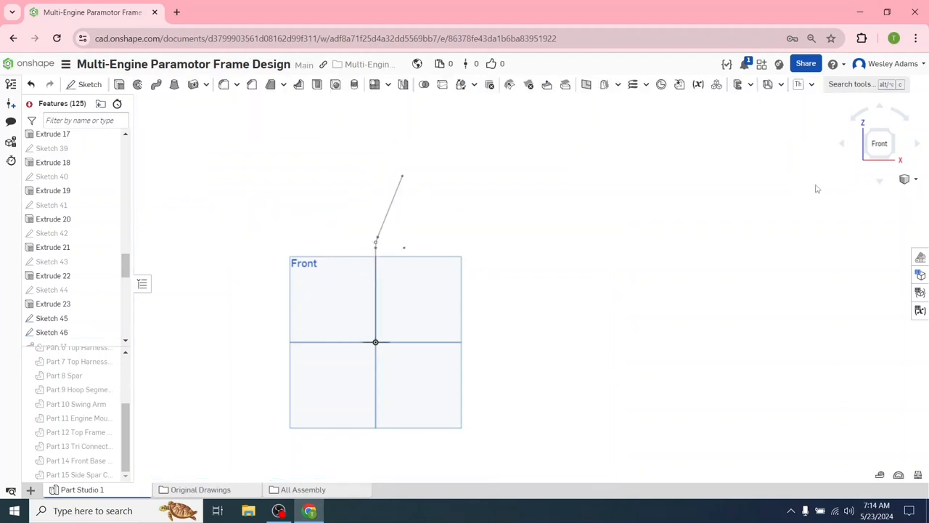
- Examine the edited side spar connection in isometric, front and left views
click(866, 131)
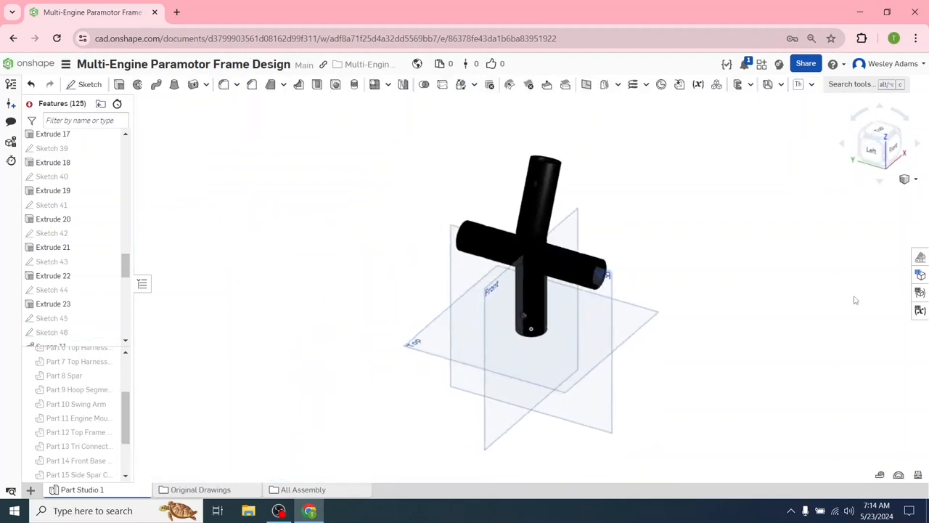
click(893, 149)
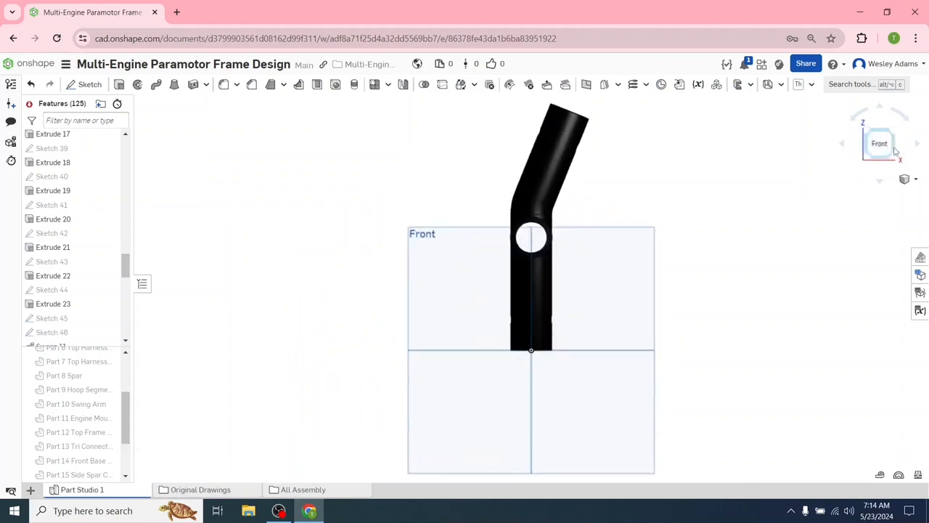
click(869, 132)
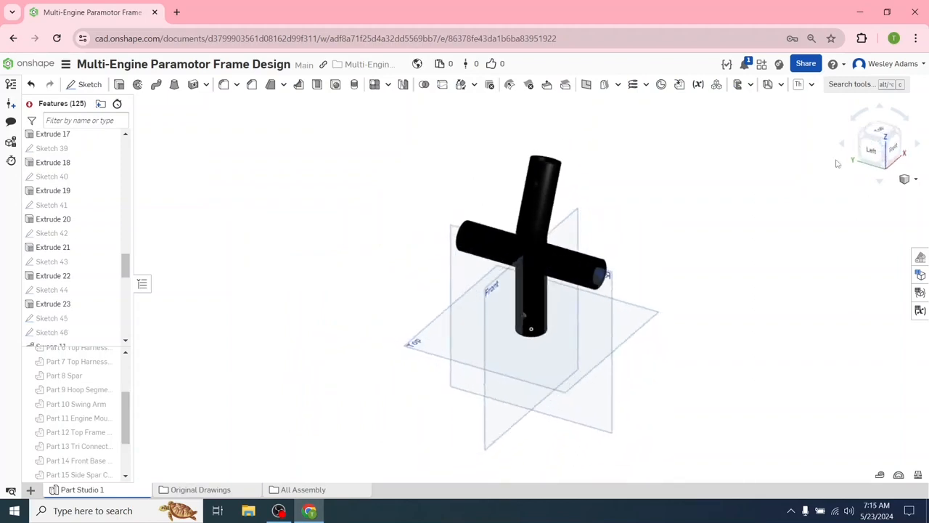
click(872, 150)
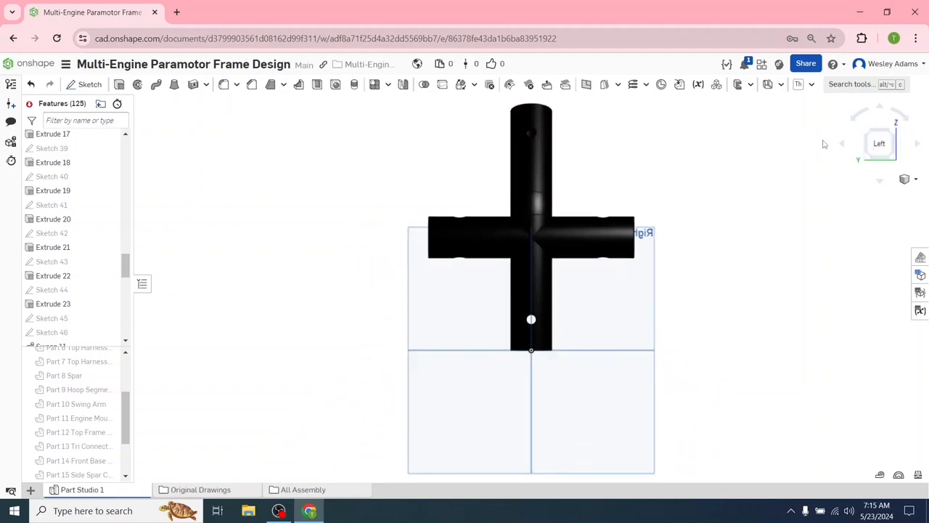
click(895, 131)
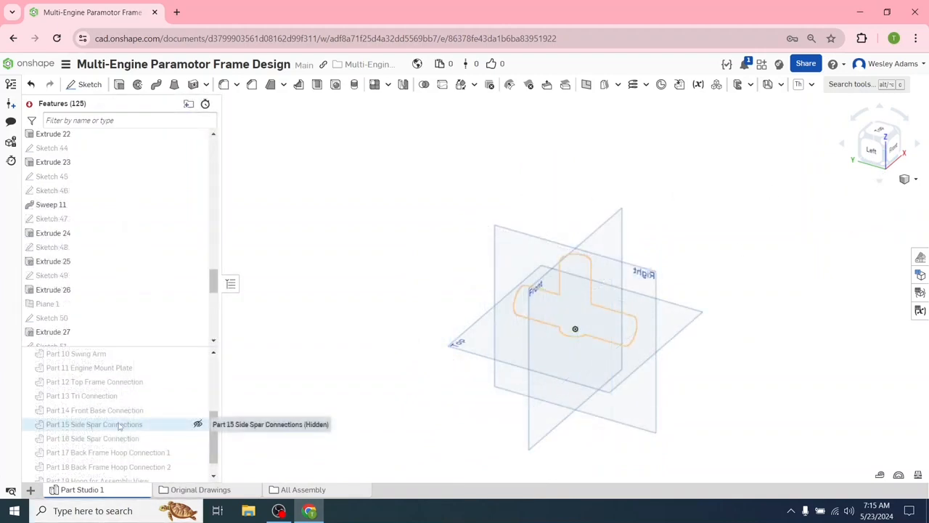
- Temporarily show Part 15 Side Spar Connections and rename it Part 15 Spar Hoop Connections
click(198, 424)
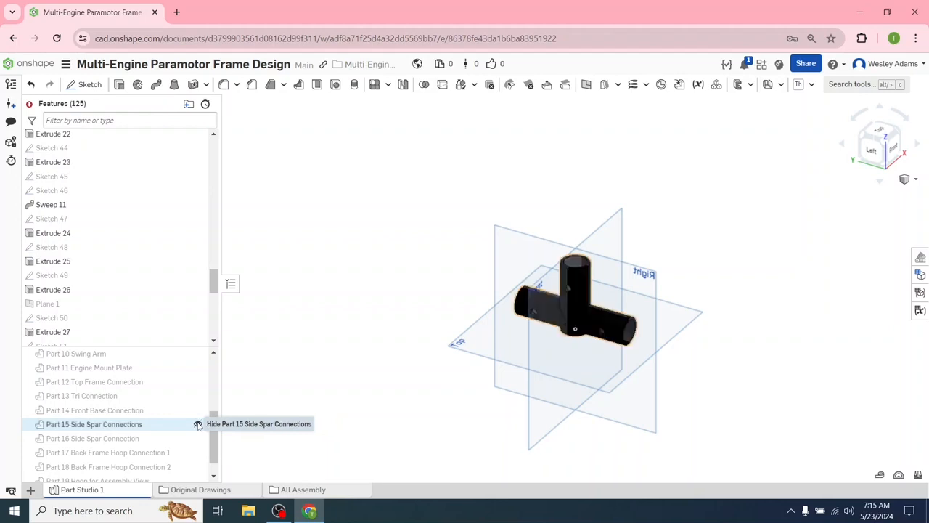
right_click(112, 428)
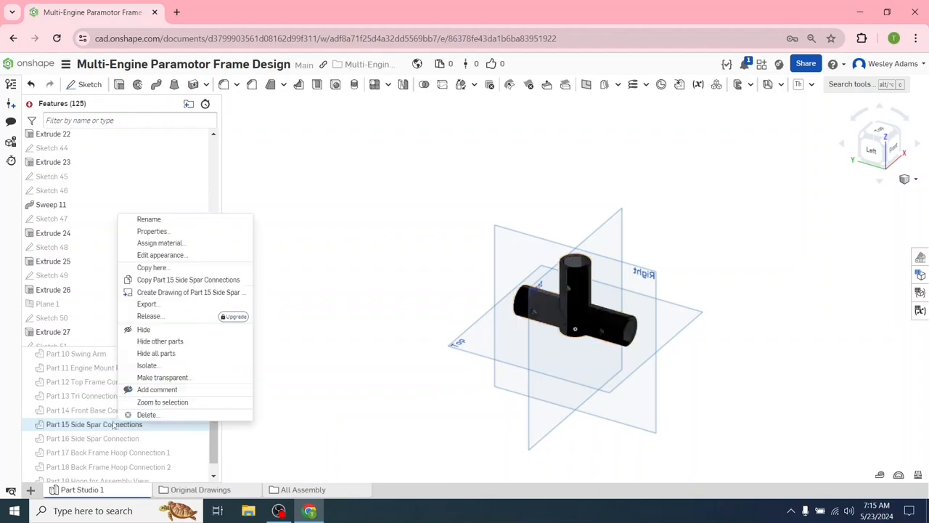
click(158, 219)
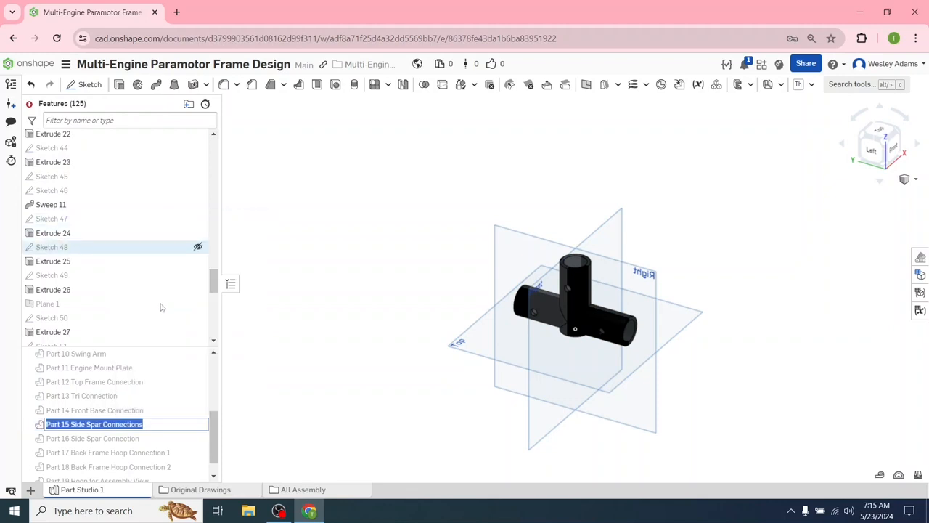
click(72, 425)
drag(73, 425, 99, 426)
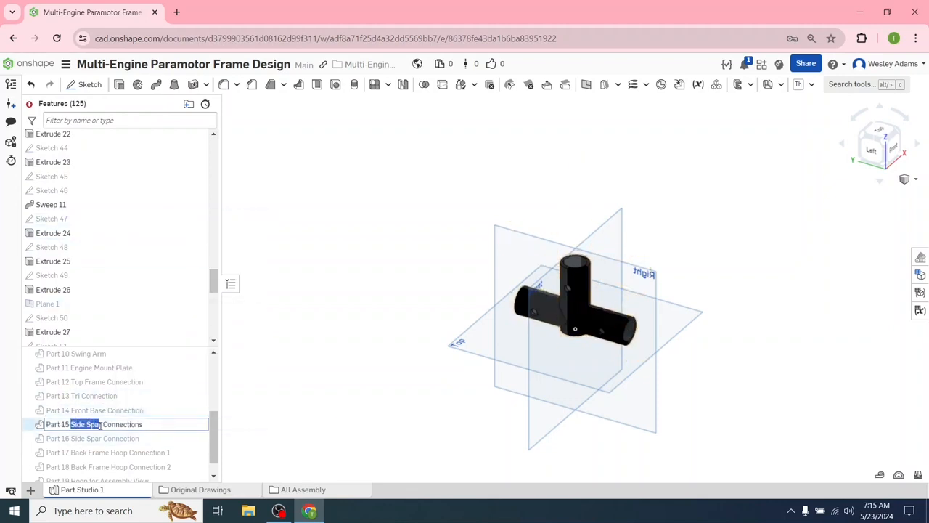
text(Spar)
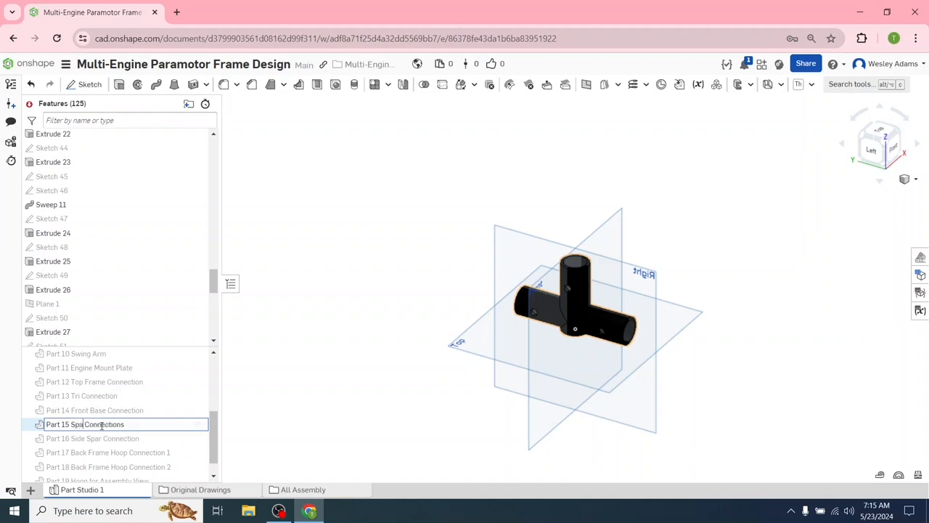
text( Hoop)
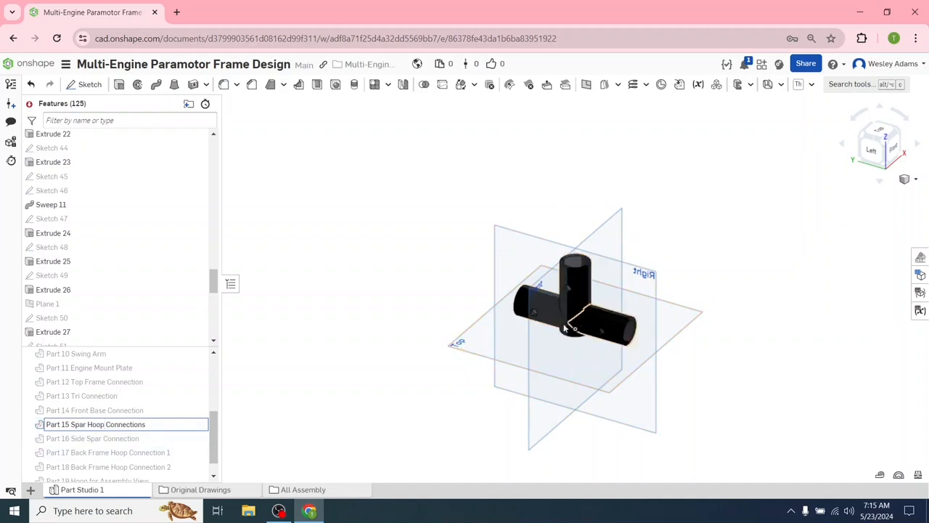
click(265, 421)
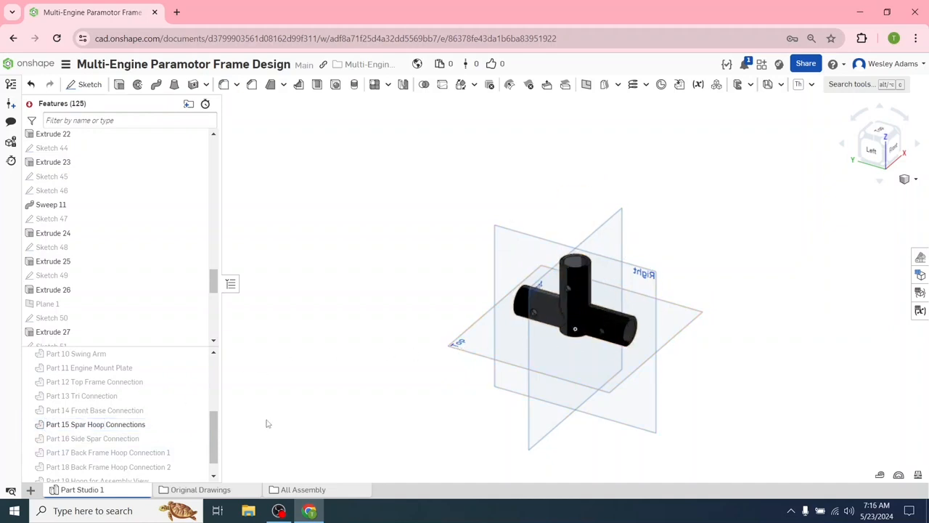
click(198, 424)
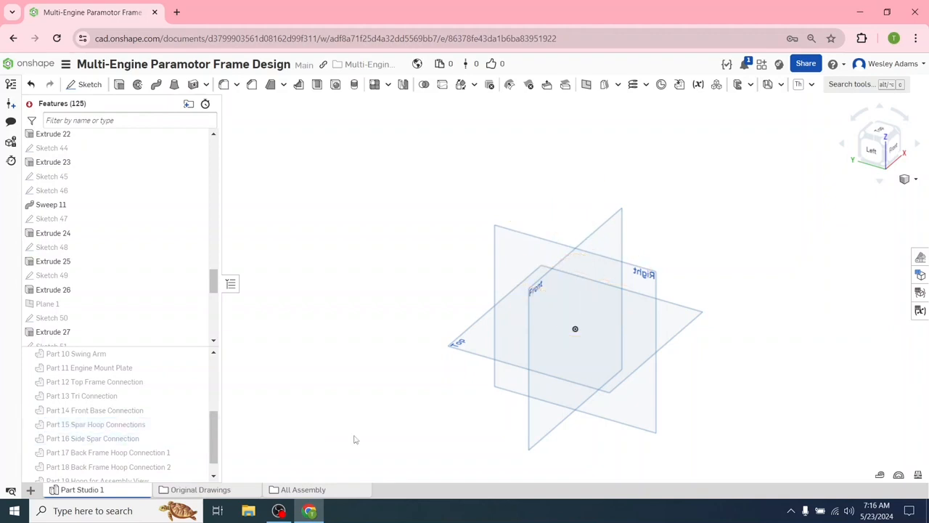
- Create a drawing of Part 1 Front Frame Tube from the ANSI_A_INCH.dwt template with no views
scroll(112, 370, up, 5)
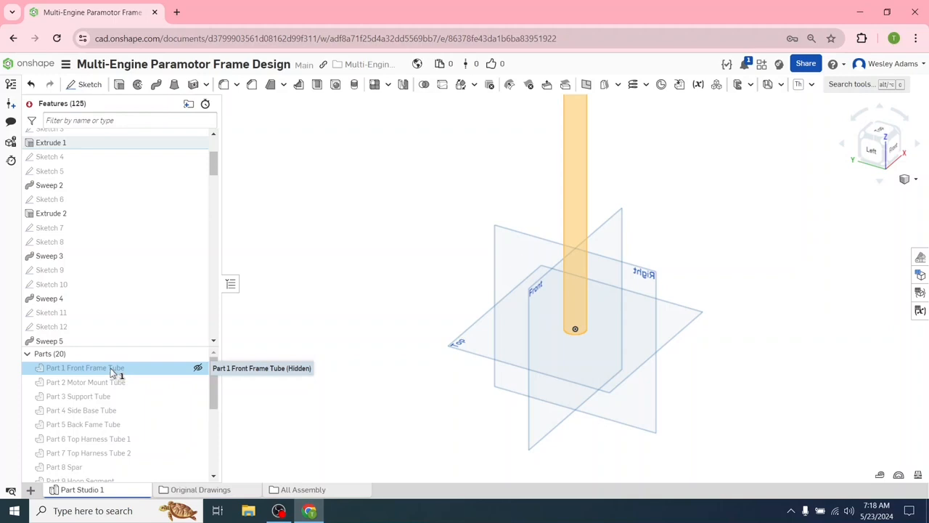
right_click(112, 372)
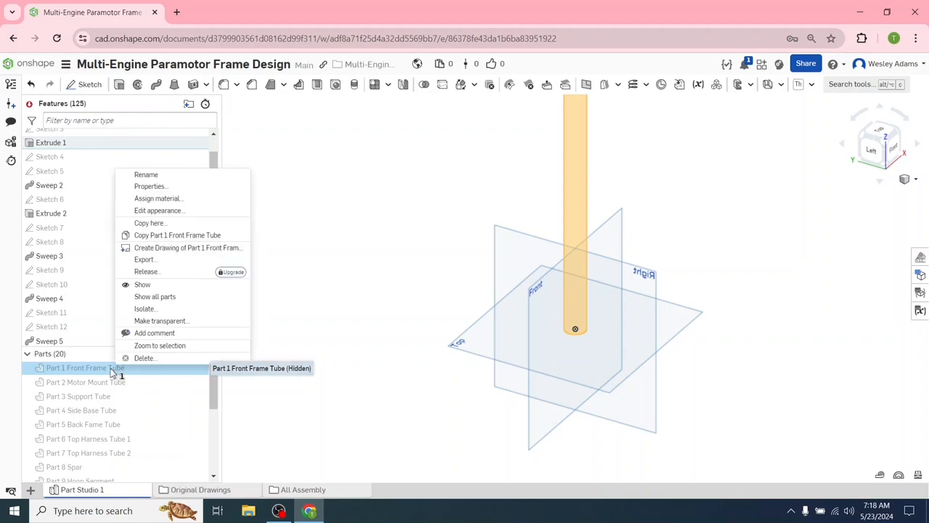
click(171, 249)
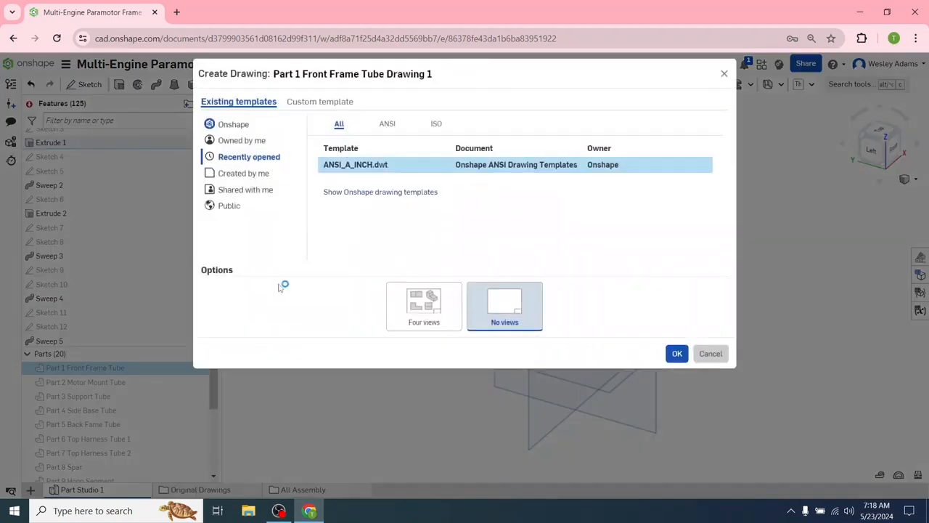
click(498, 312)
click(679, 356)
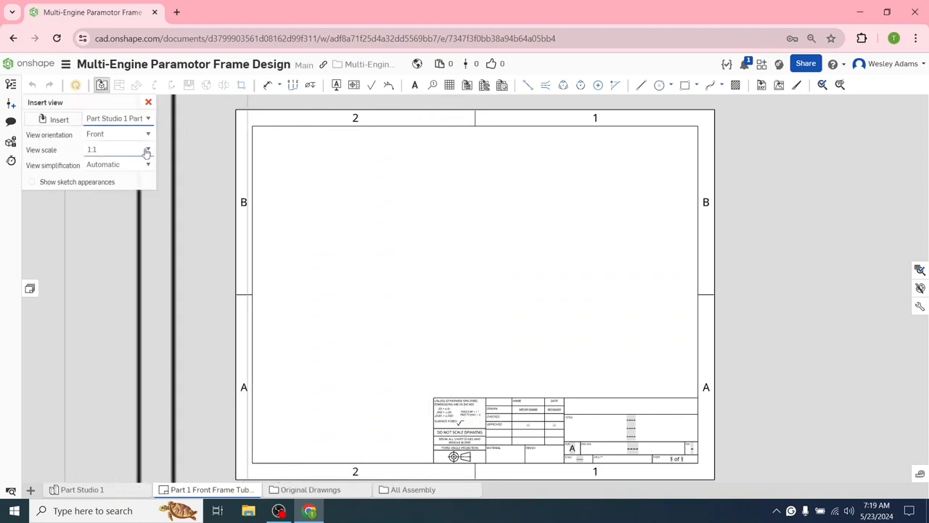
- Insert a front view of the tube at 1:10 scale in the upper-left area of the sheet
click(147, 151)
scroll(109, 182, down, 2)
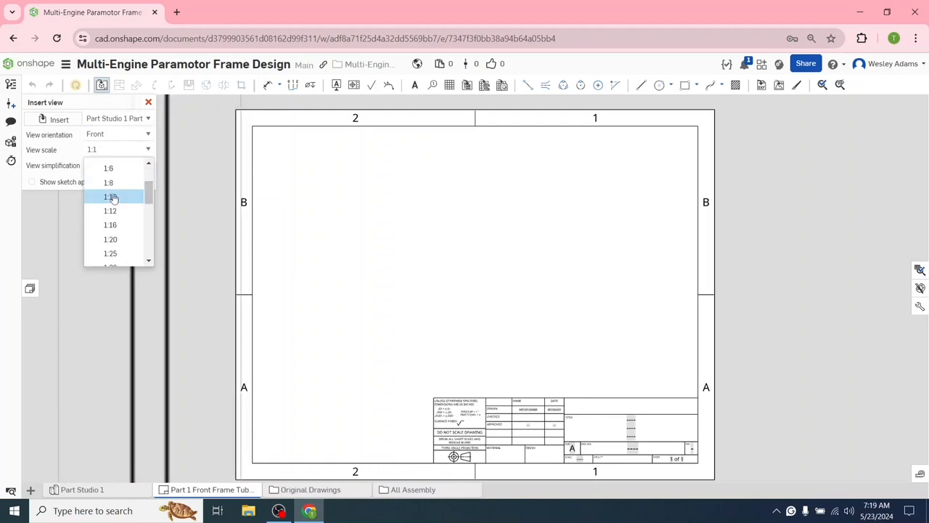
click(110, 196)
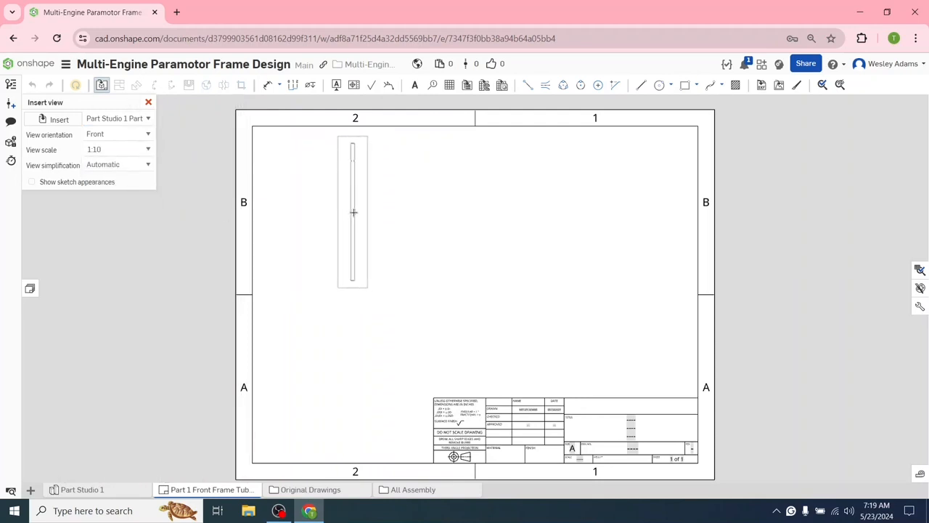
click(353, 212)
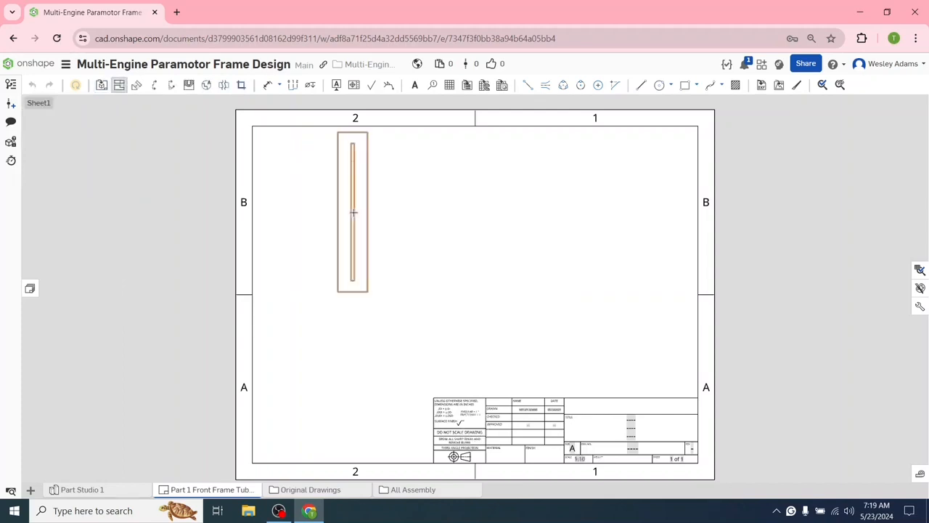
key(Escape)
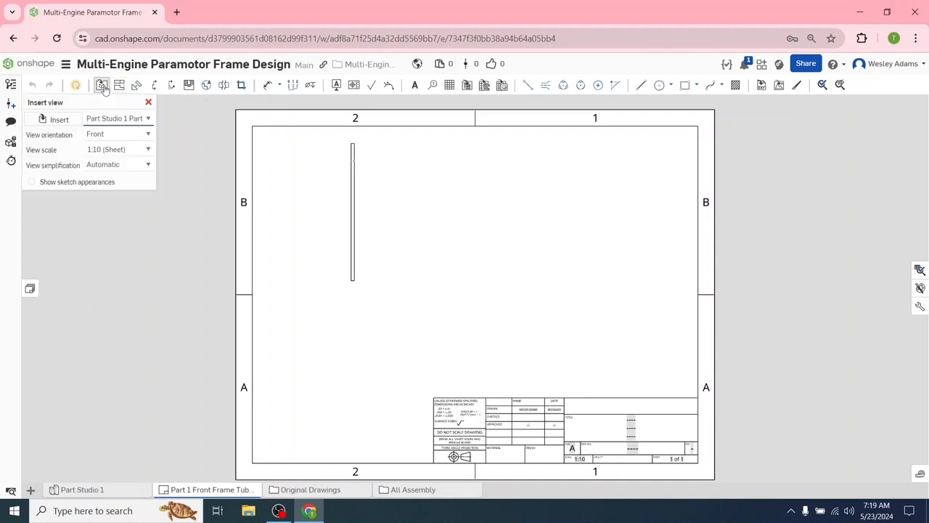
- Insert a top view of the tube at the sheet scale below the front view
click(148, 135)
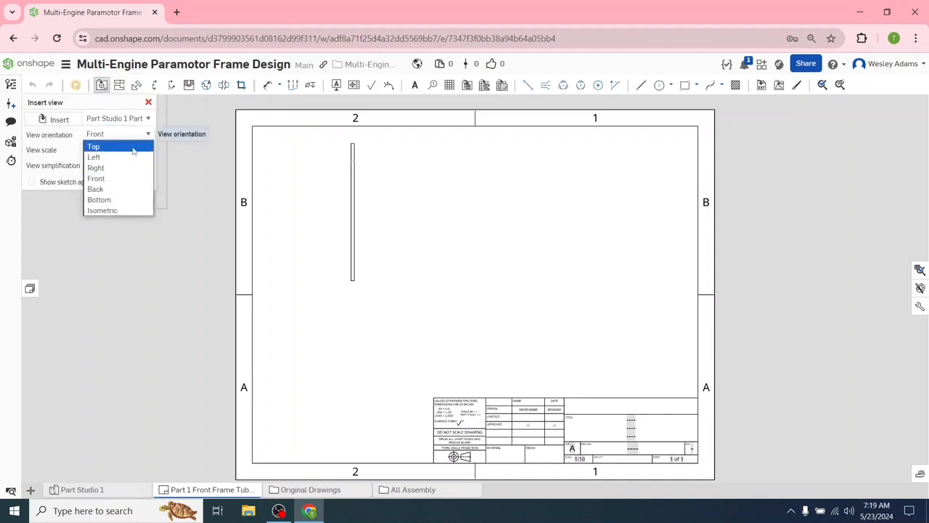
click(134, 148)
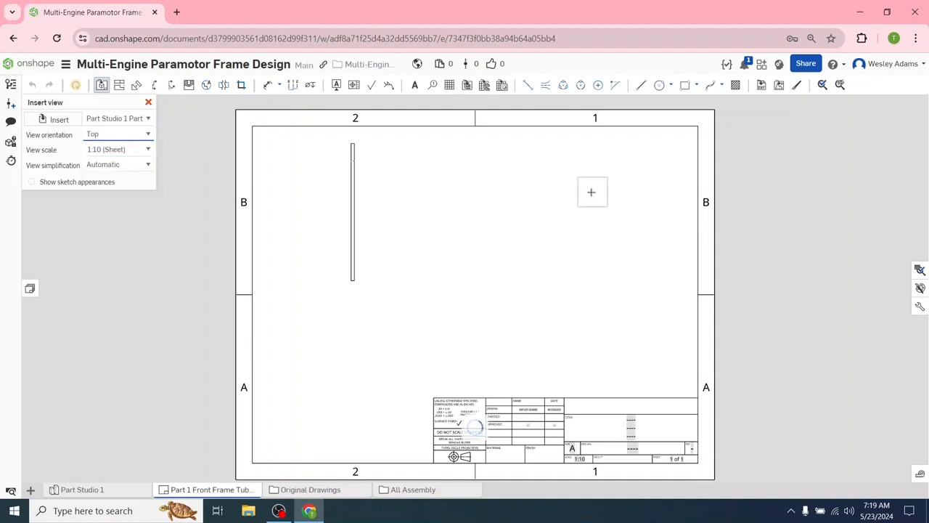
click(345, 391)
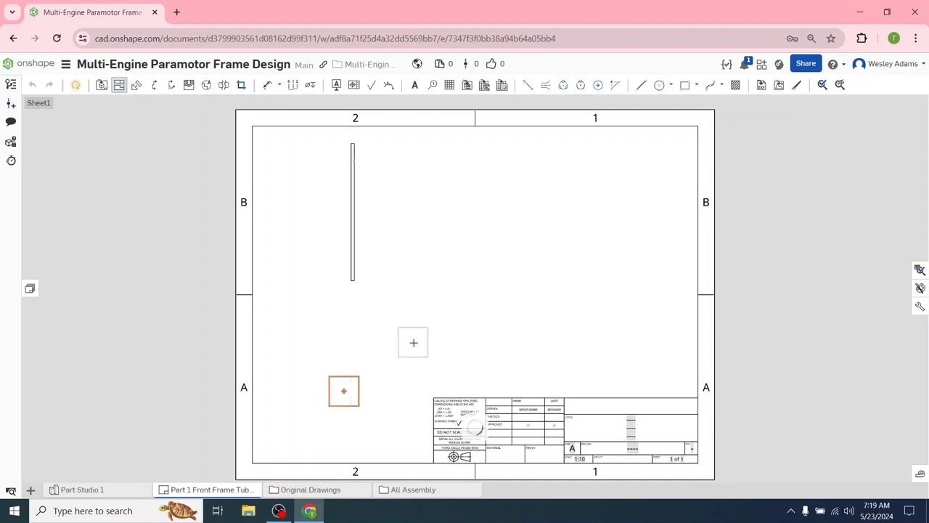
key(Escape)
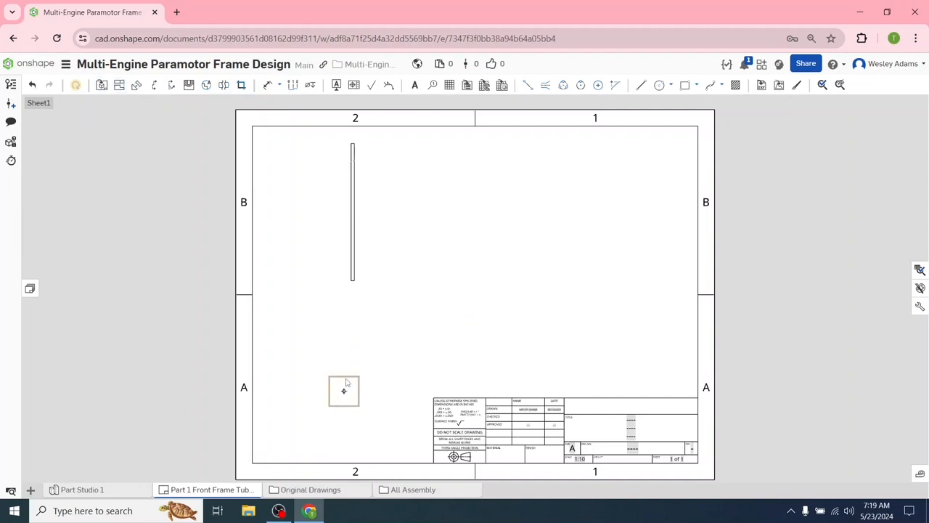
- Set the top view's scale to 1:2 and move the view slightly up, roughly in line with the front view
right_click(346, 382)
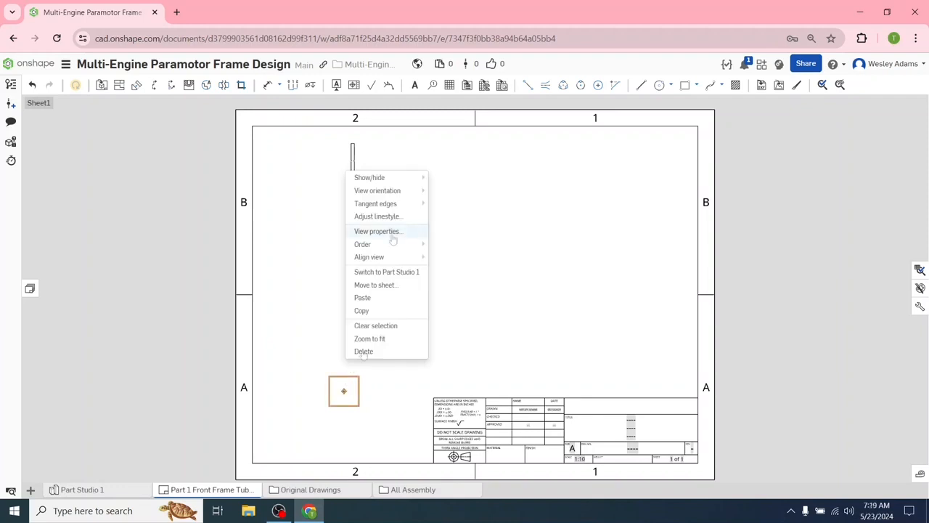
click(377, 231)
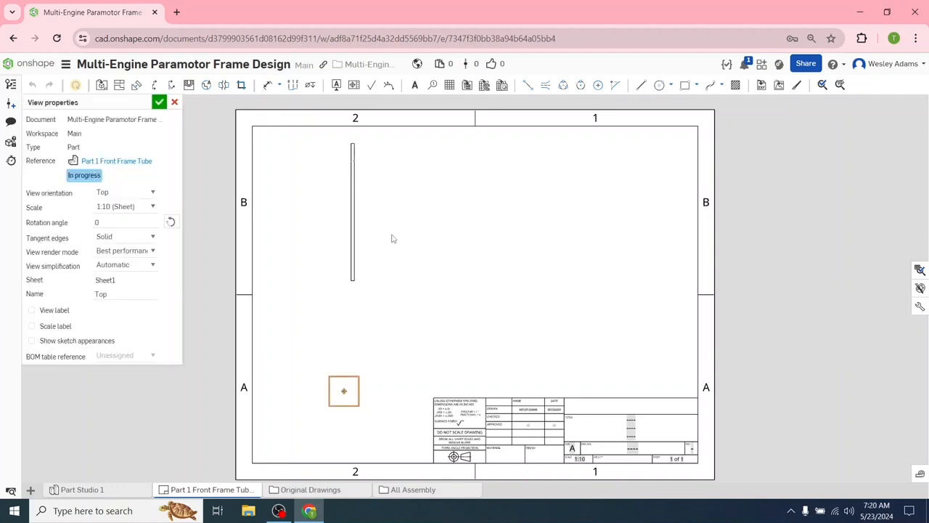
click(154, 207)
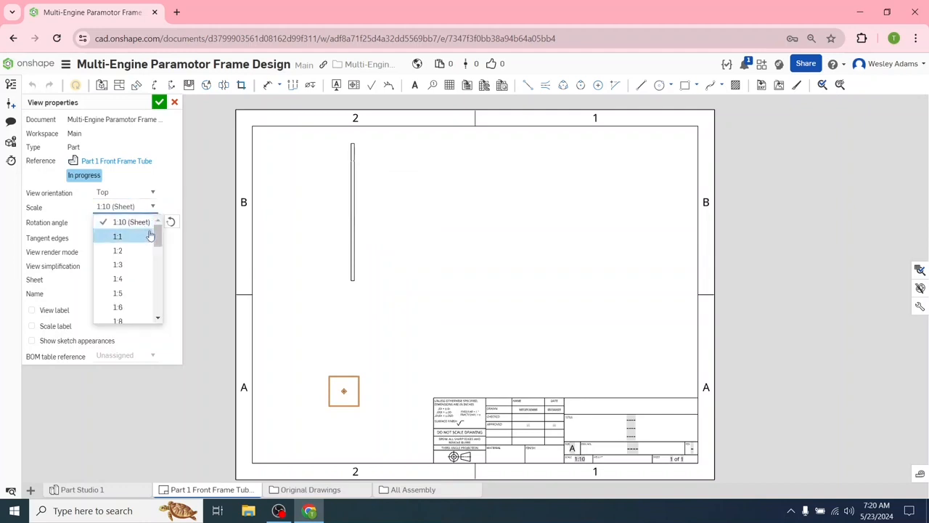
scroll(150, 236, down, 2)
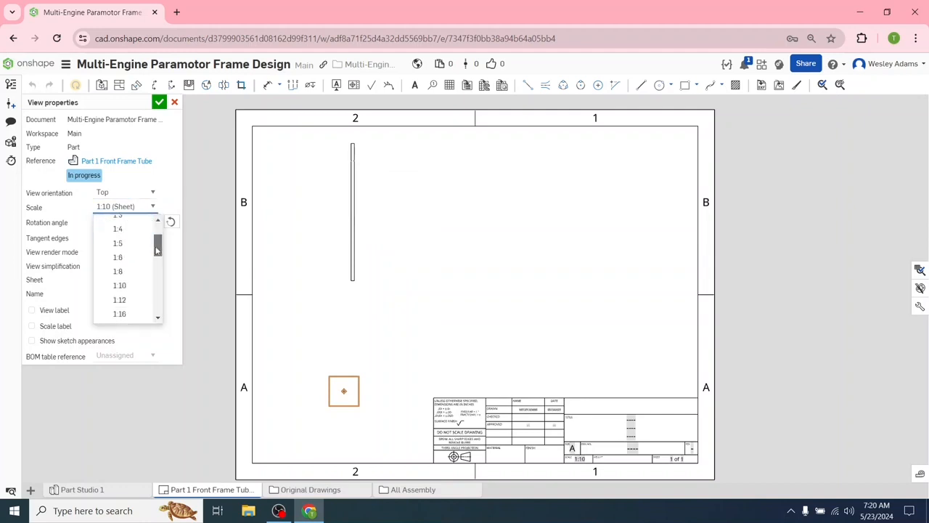
click(118, 230)
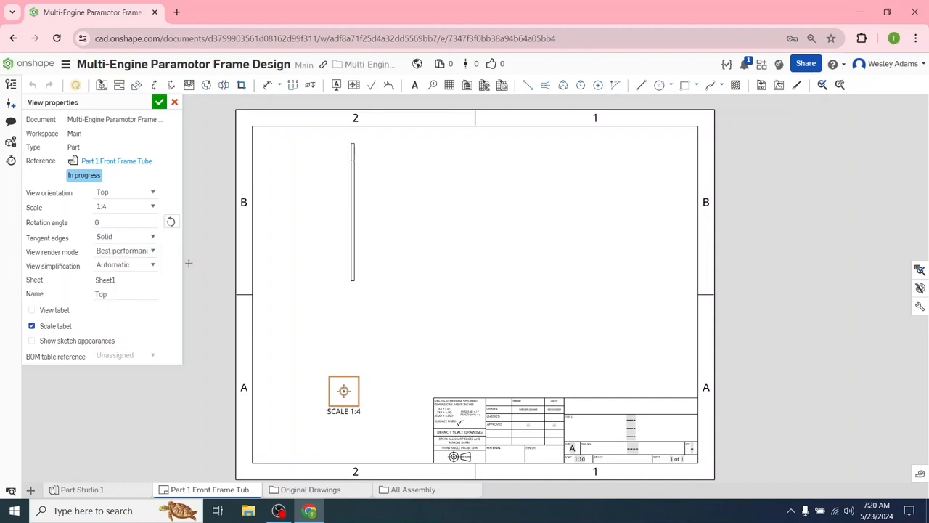
click(152, 210)
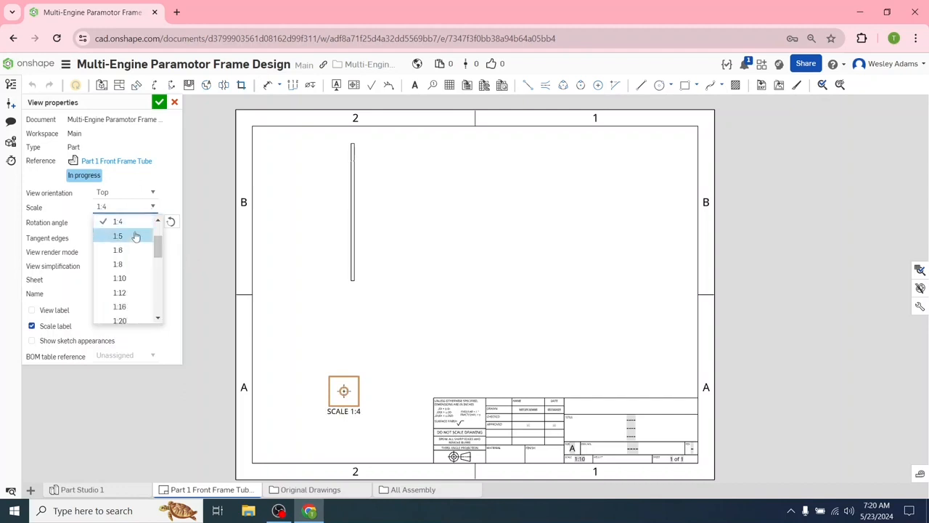
scroll(155, 244, up, 1)
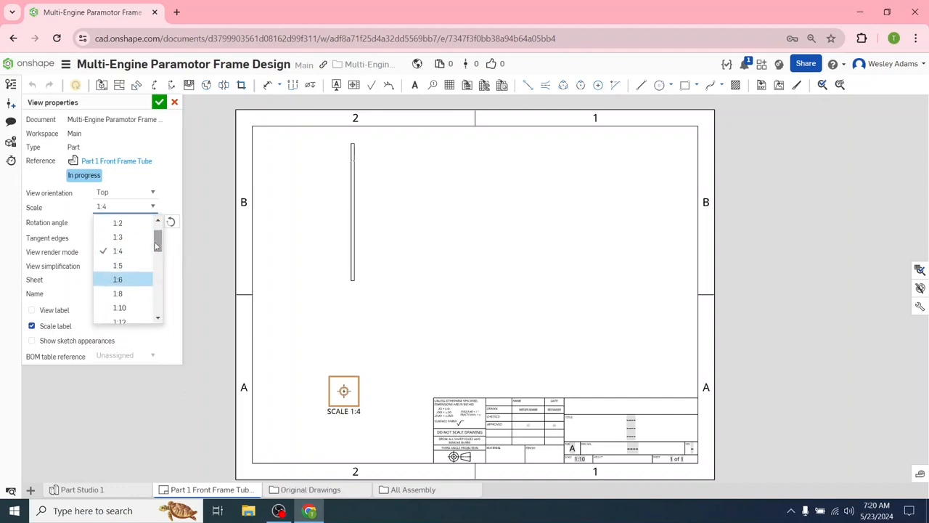
click(119, 222)
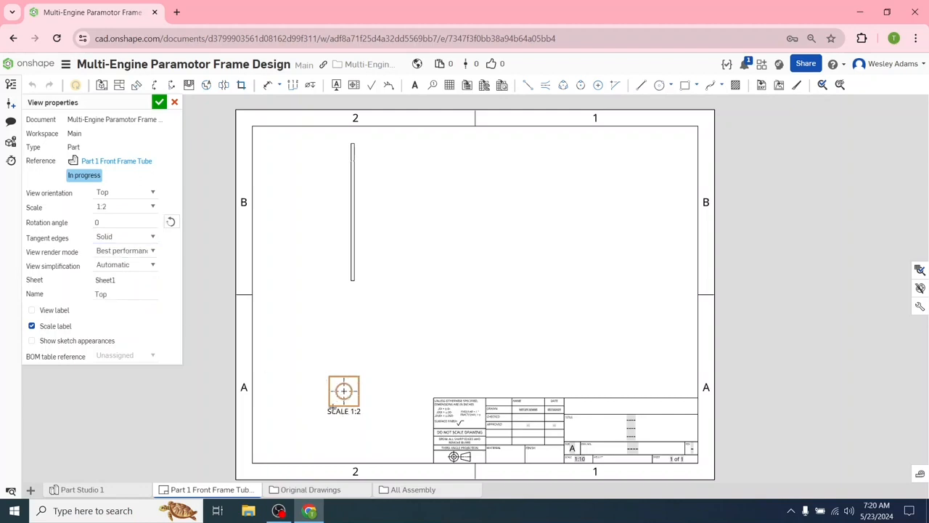
click(159, 102)
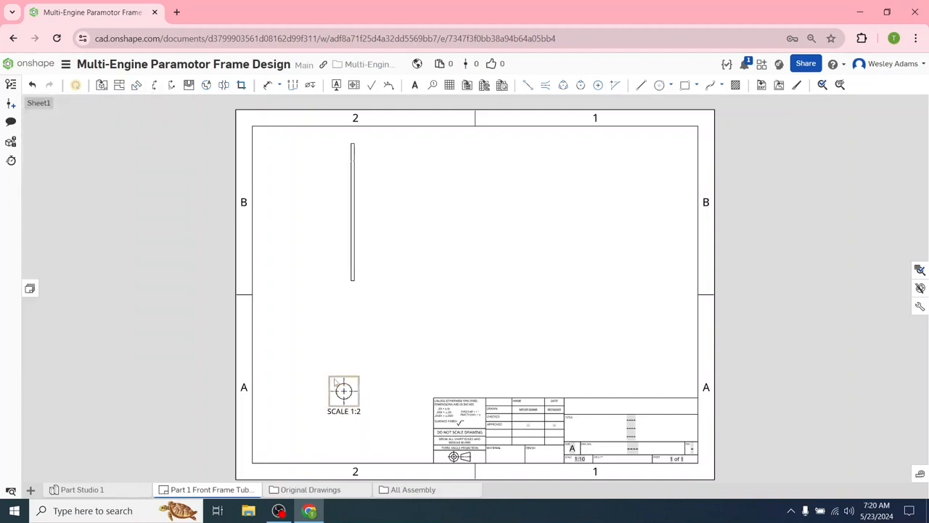
drag(335, 378, 347, 366)
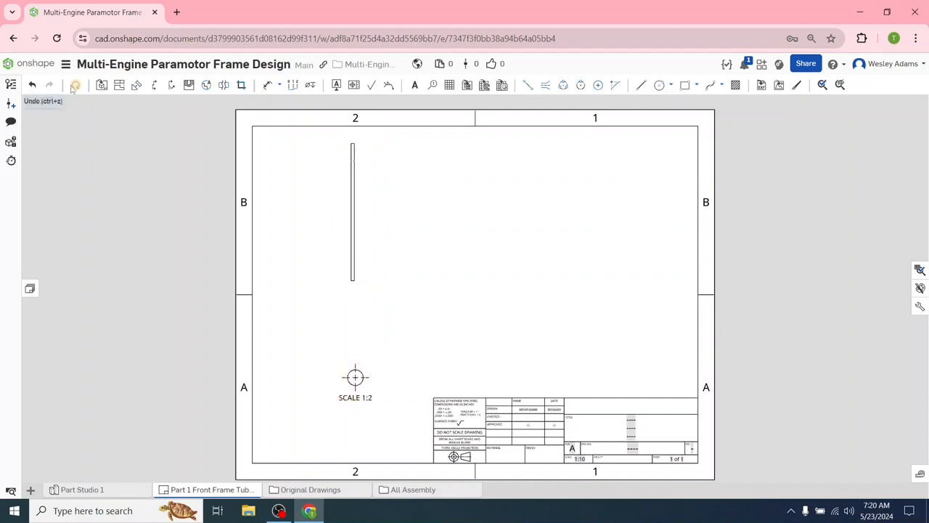
- Insert a right view of the tube at 1:10 sheet scale in the upper middle of the sheet
click(102, 85)
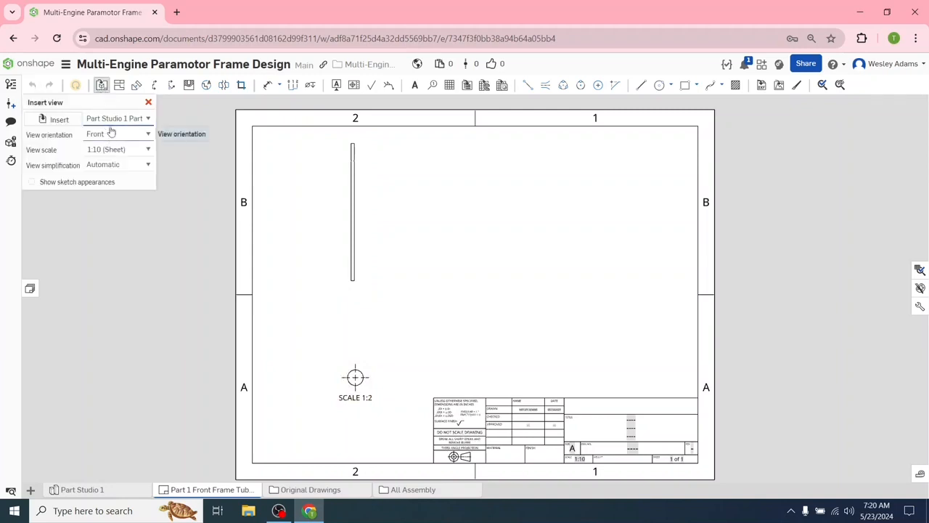
click(71, 122)
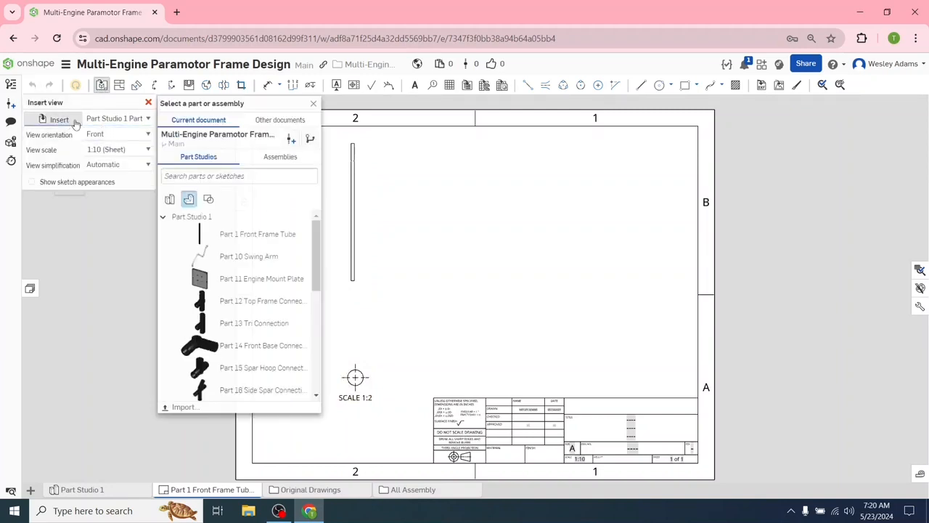
click(313, 103)
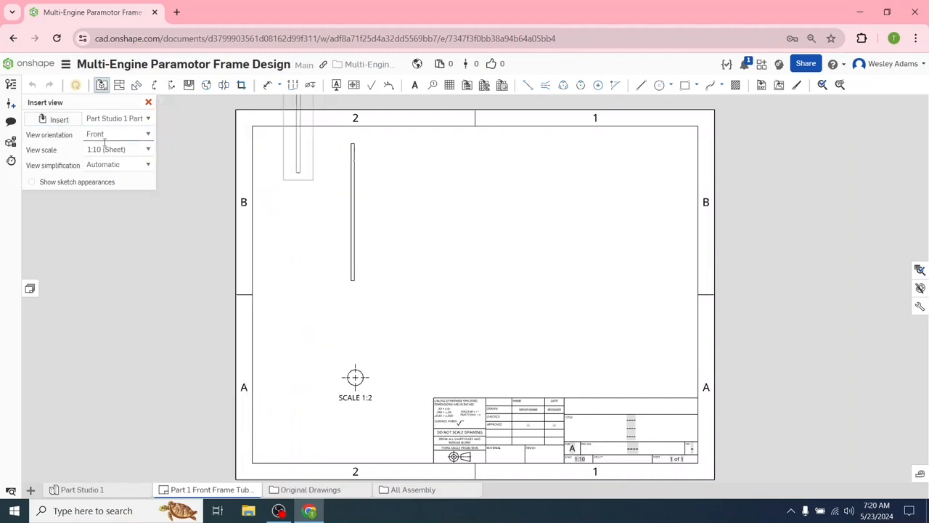
click(148, 137)
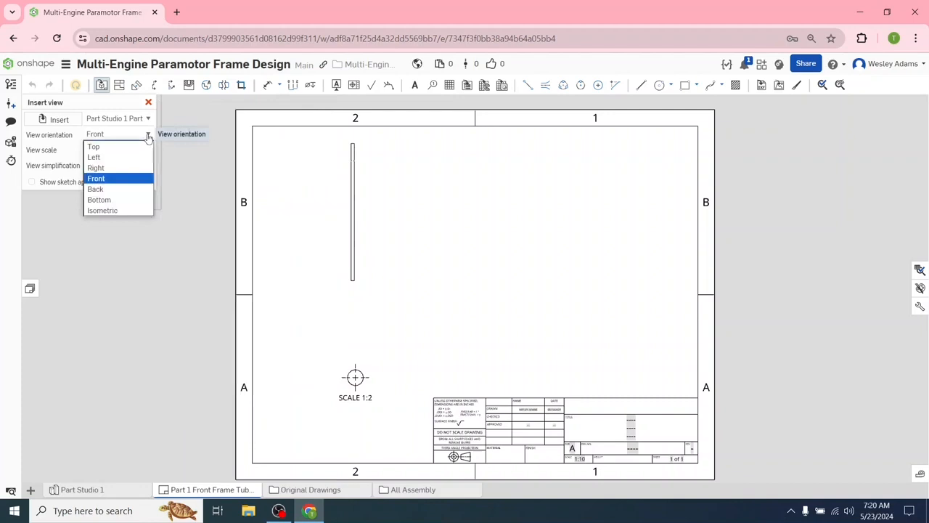
click(125, 171)
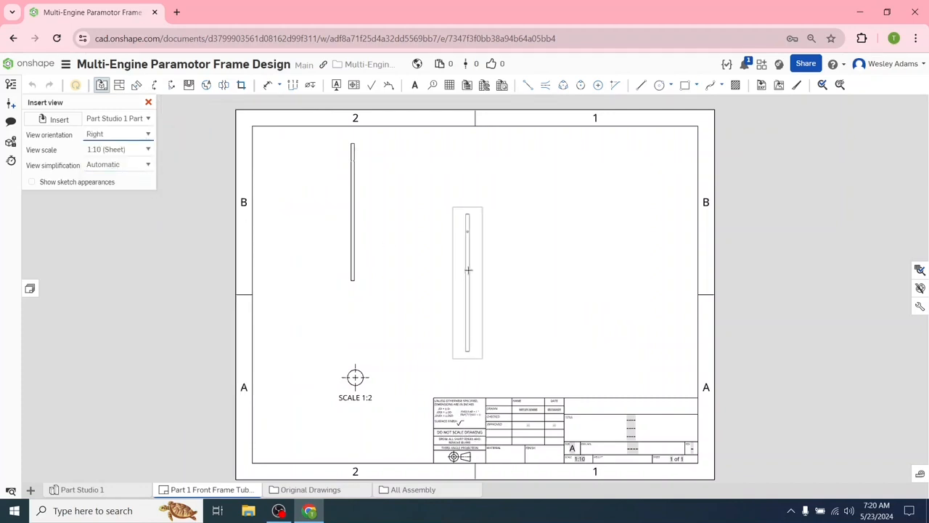
click(476, 218)
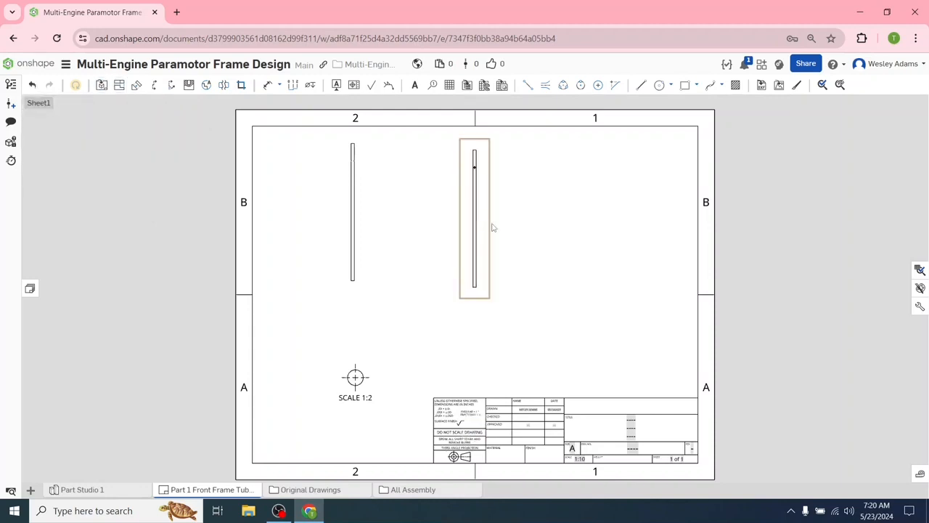
- Insert an isometric view at the sheet's upper right and move the right view up roughly level with the front view
click(101, 85)
click(136, 135)
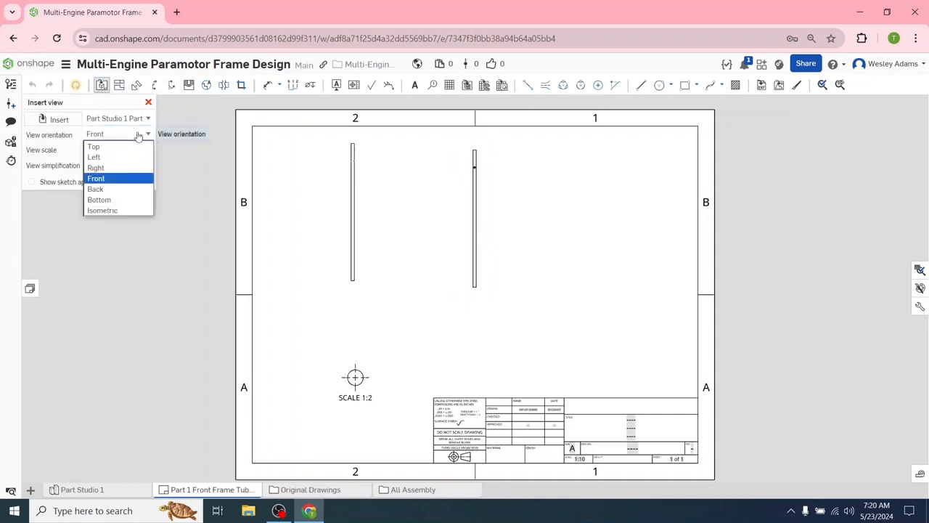
click(120, 210)
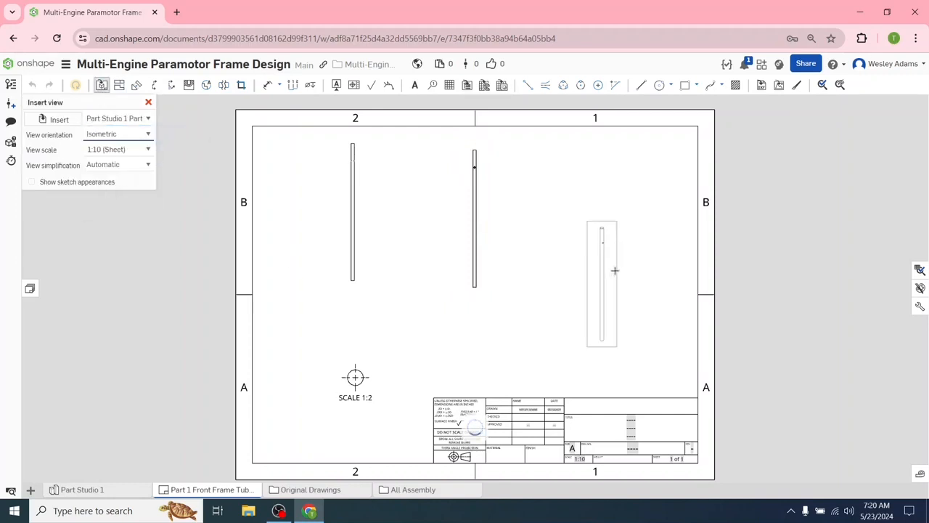
click(621, 213)
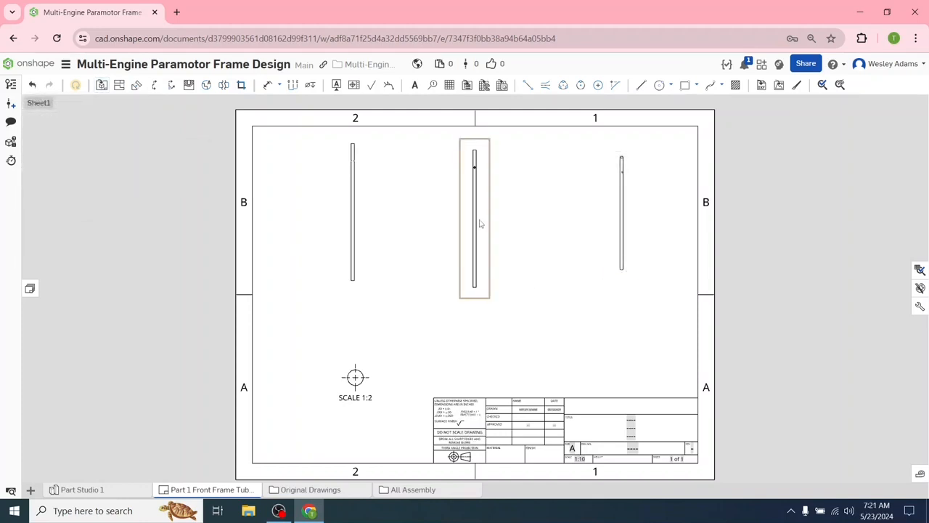
drag(485, 217, 488, 209)
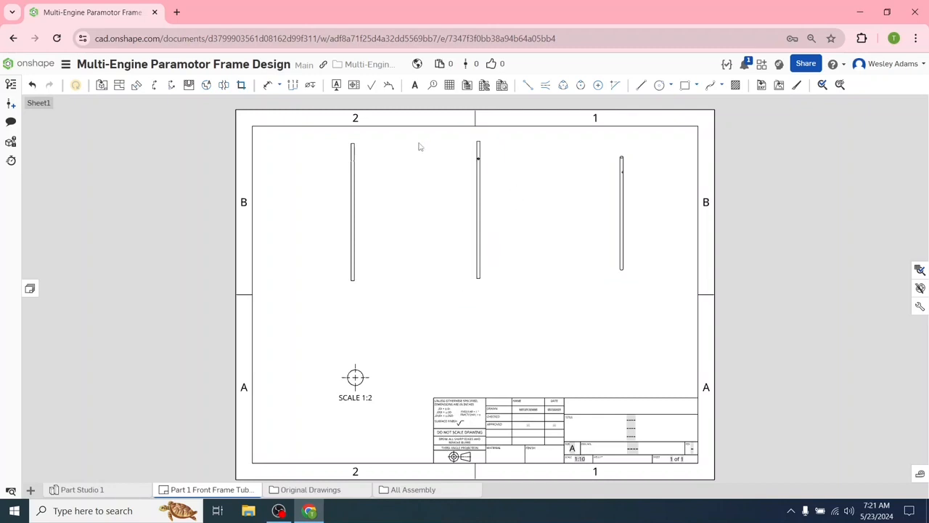
- Dimension the tube's overall length in the front view, placing the dimension to the left of the tube
click(267, 86)
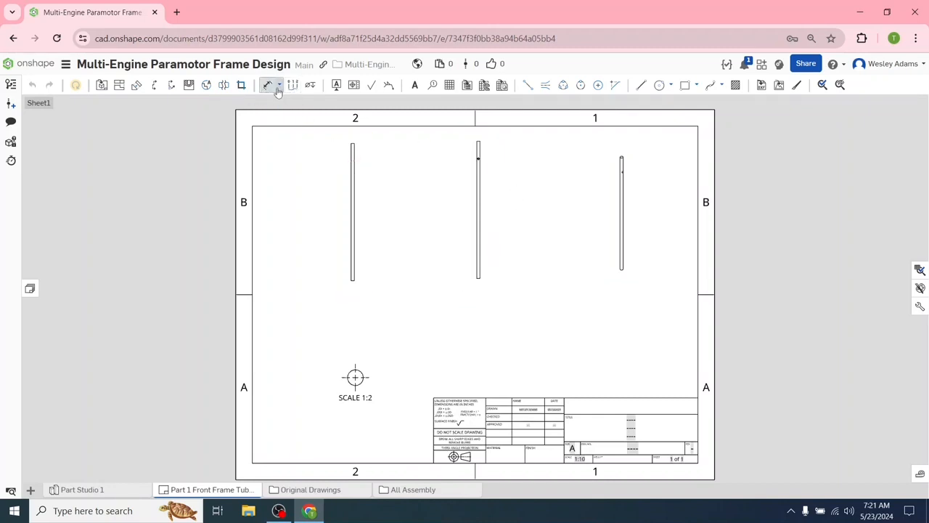
click(277, 88)
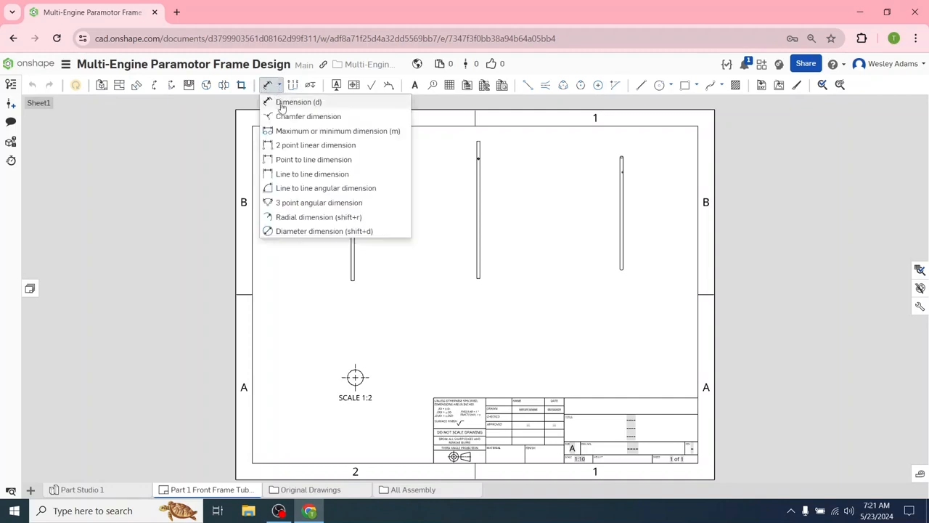
click(282, 107)
scroll(379, 164, up, 3)
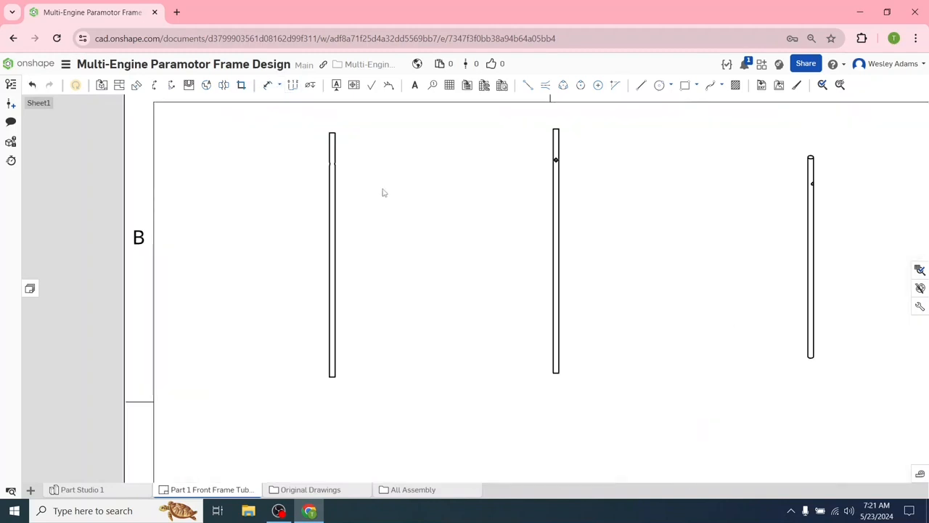
scroll(384, 192, up, 1)
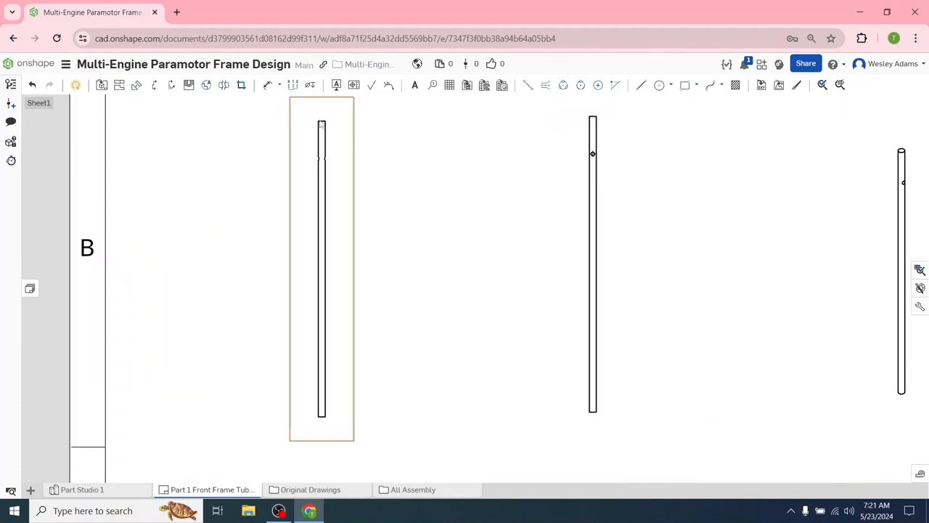
click(268, 85)
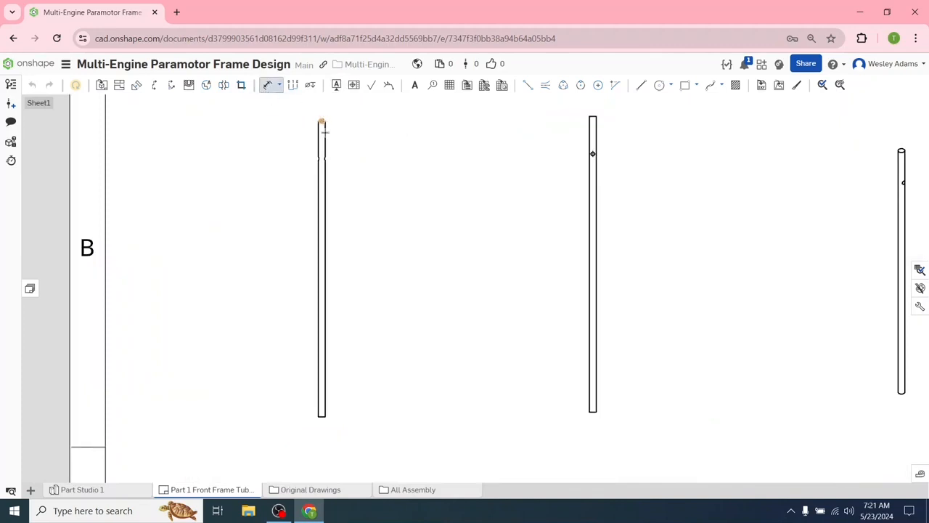
click(321, 418)
click(248, 270)
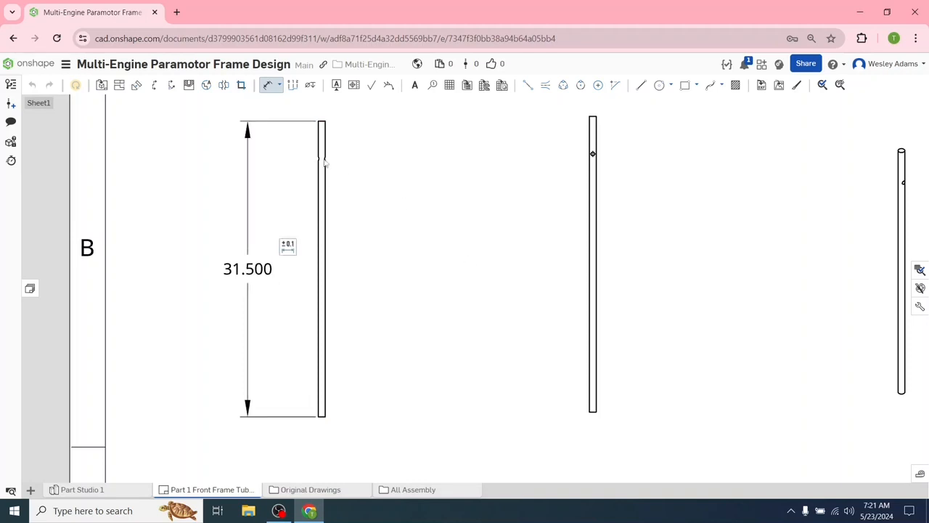
- Add a point-to-line dimension in the front view from the hole notch's edge to the tube's top edge, placed beside the tube
click(278, 85)
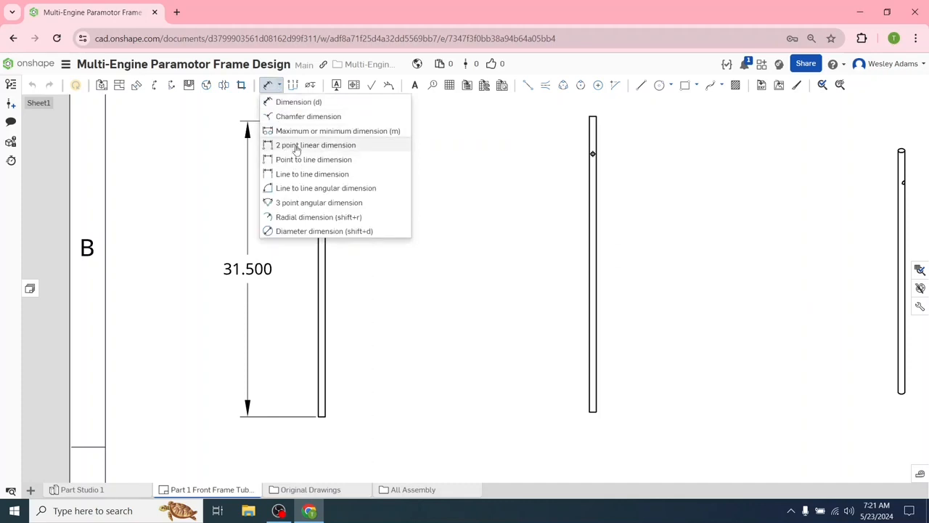
click(296, 145)
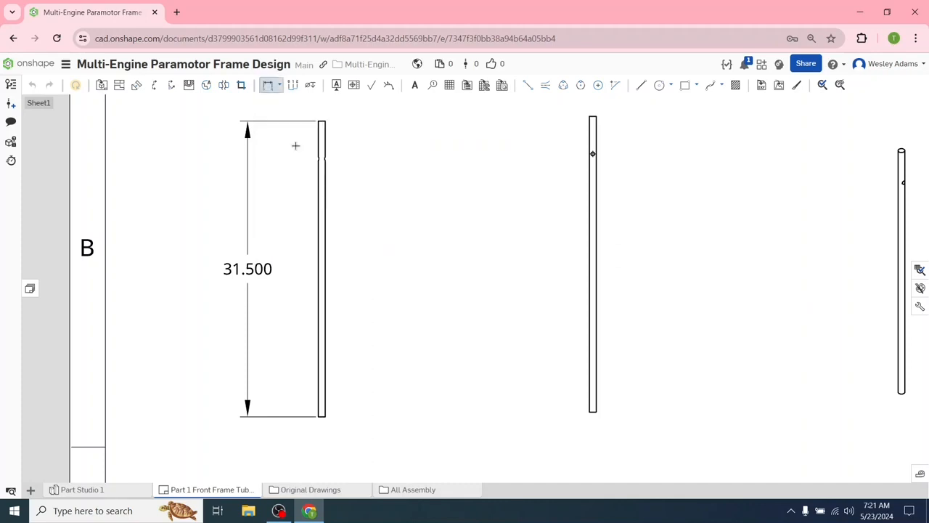
click(277, 86)
click(283, 161)
scroll(329, 160, up, 5)
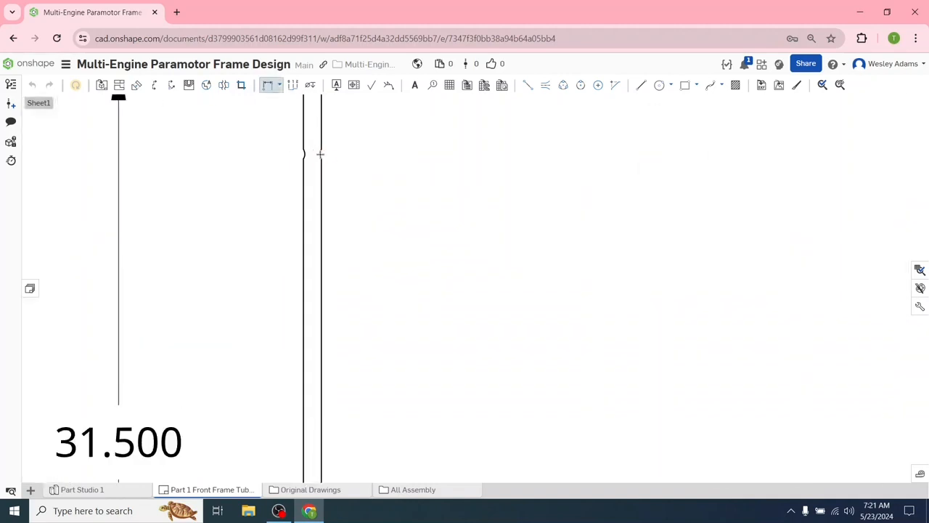
click(320, 153)
scroll(363, 187, down, 3)
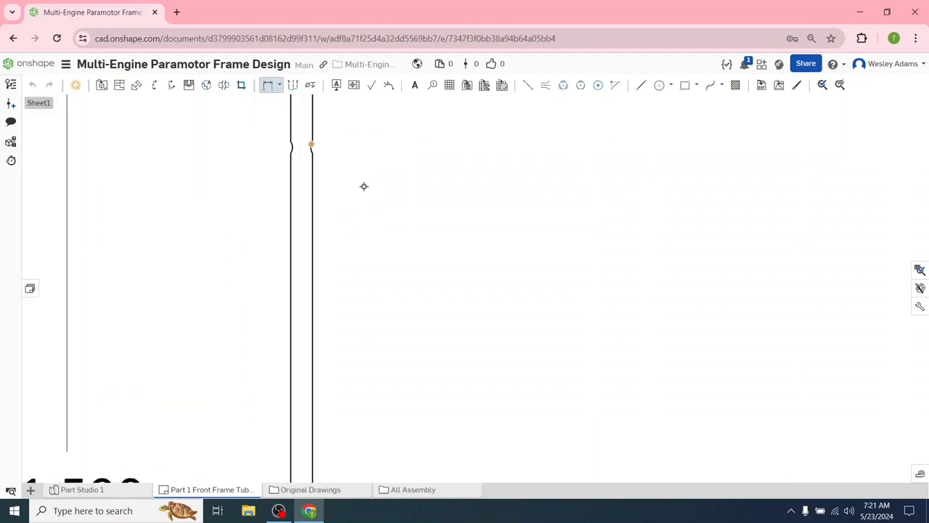
click(333, 113)
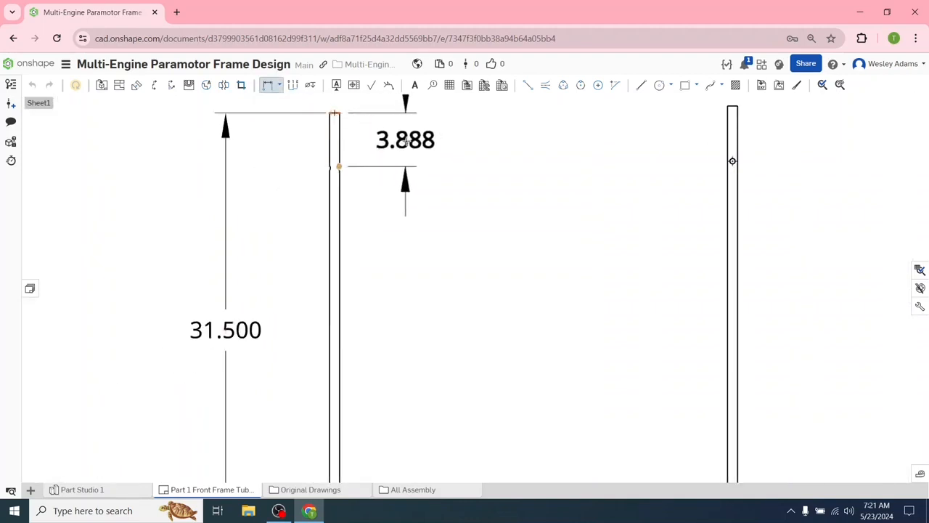
click(405, 141)
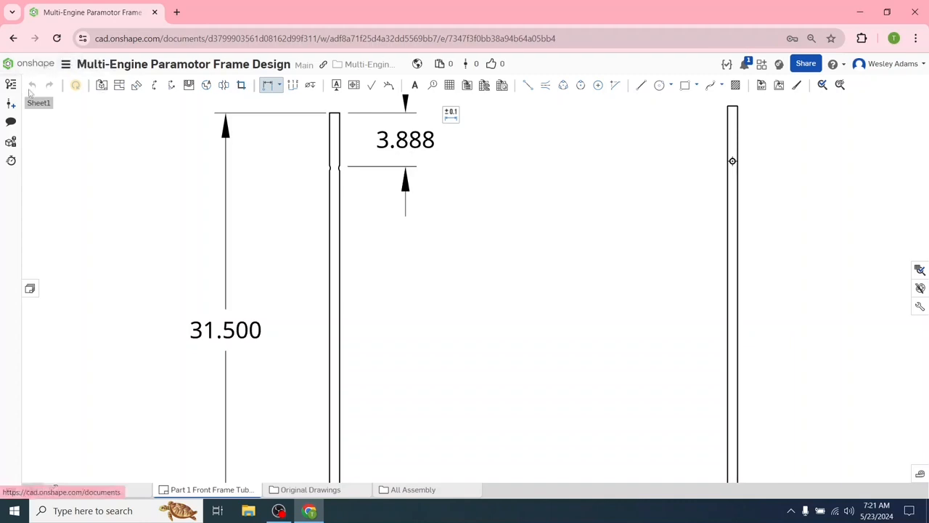
- Delete the notch-to-top-edge dimension from the front view
scroll(339, 166, up, 1)
scroll(431, 186, down, 3)
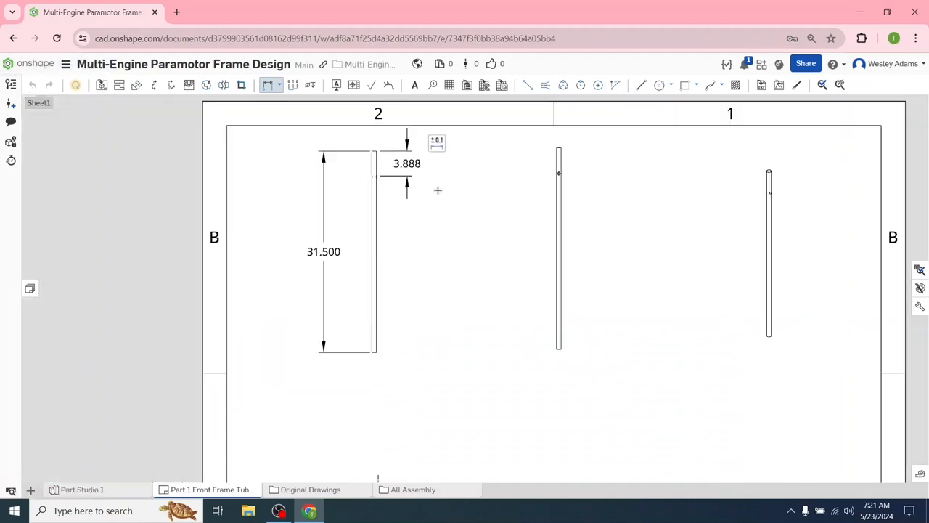
click(410, 179)
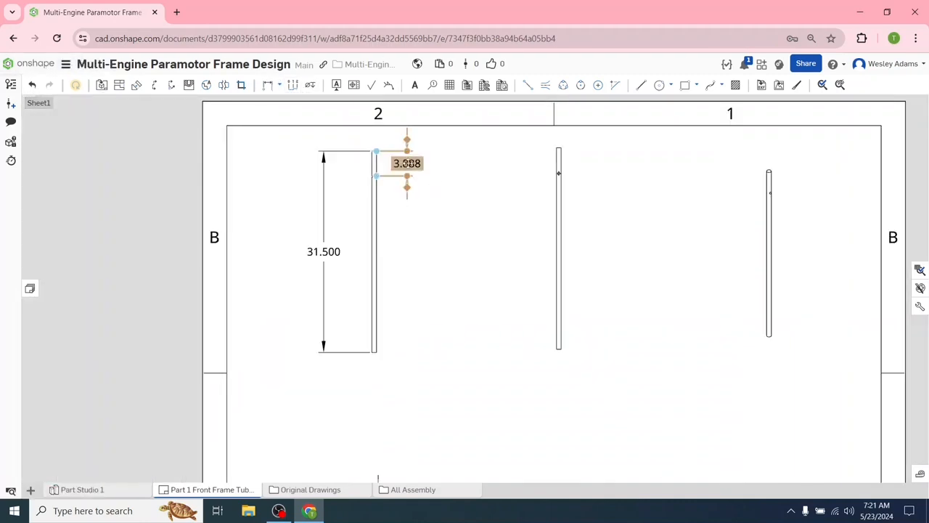
key(Delete)
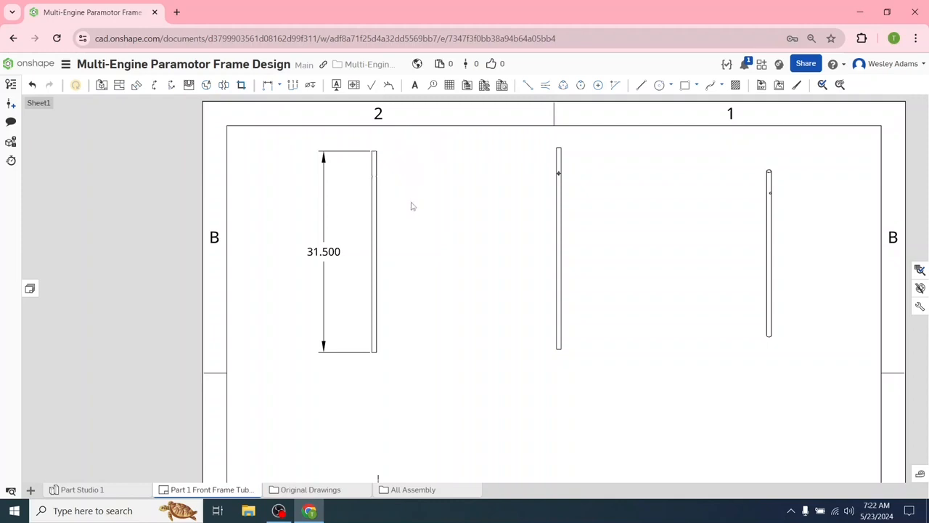
- Add a point-to-line dimension from the hole's centre to the tube's top edge in the right view, placed to the left of the tube
scroll(437, 206, up, 5)
mouse_move(532, 247)
middle_down()
mouse_move(494, 269)
mouse_move(388, 269)
middle_up()
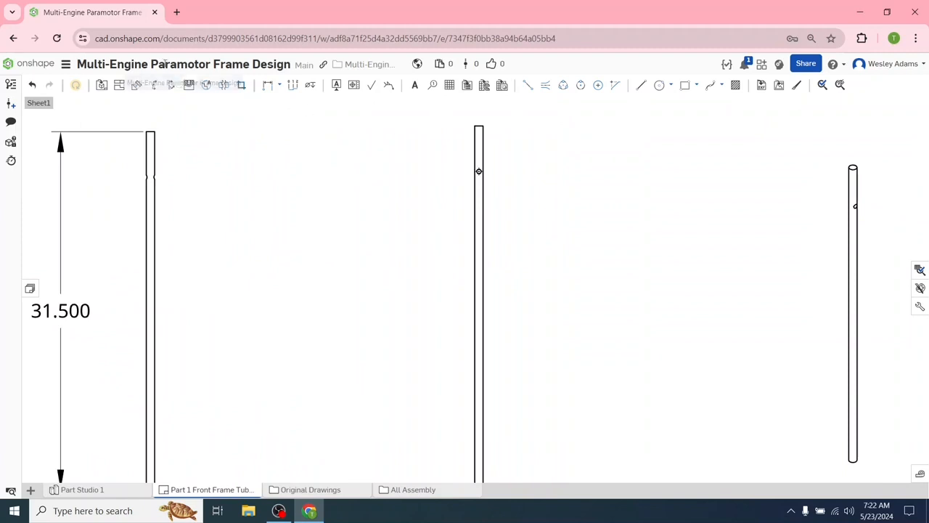
click(278, 86)
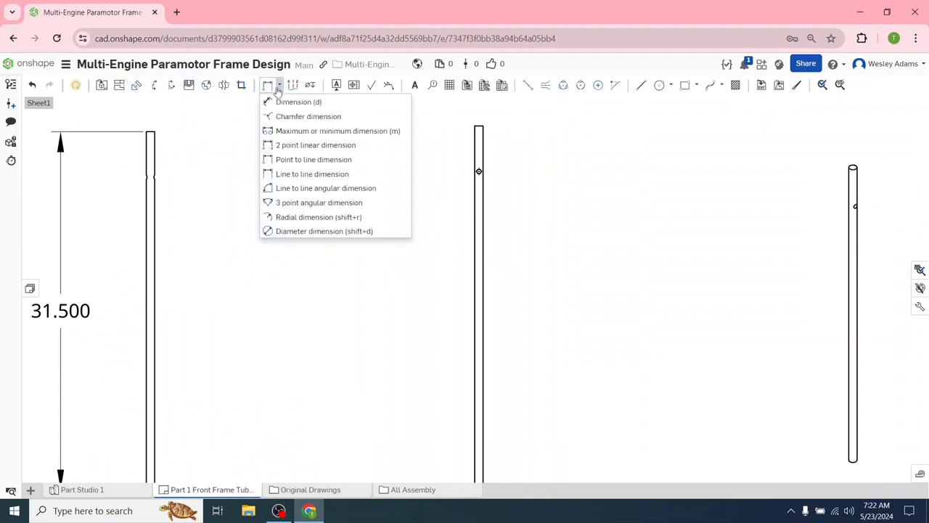
click(324, 159)
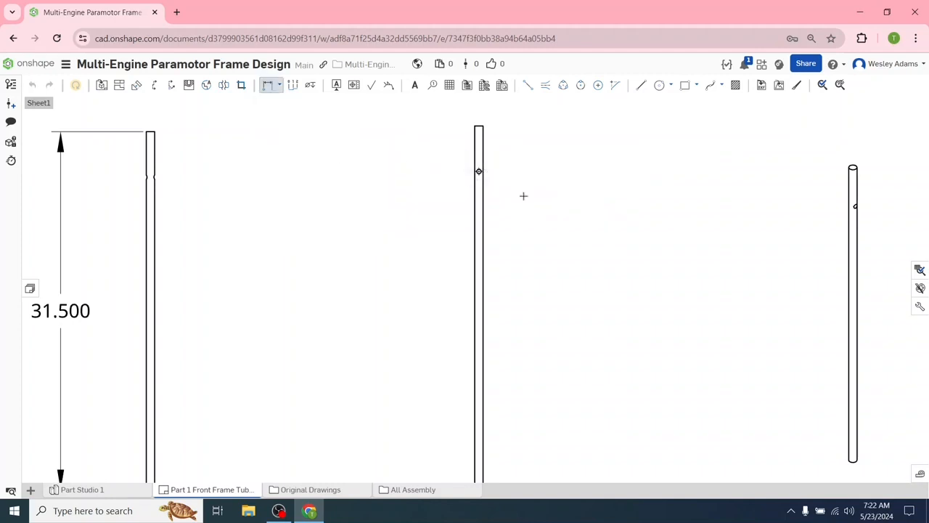
scroll(523, 195, up, 3)
middle_drag(479, 198, 539, 367)
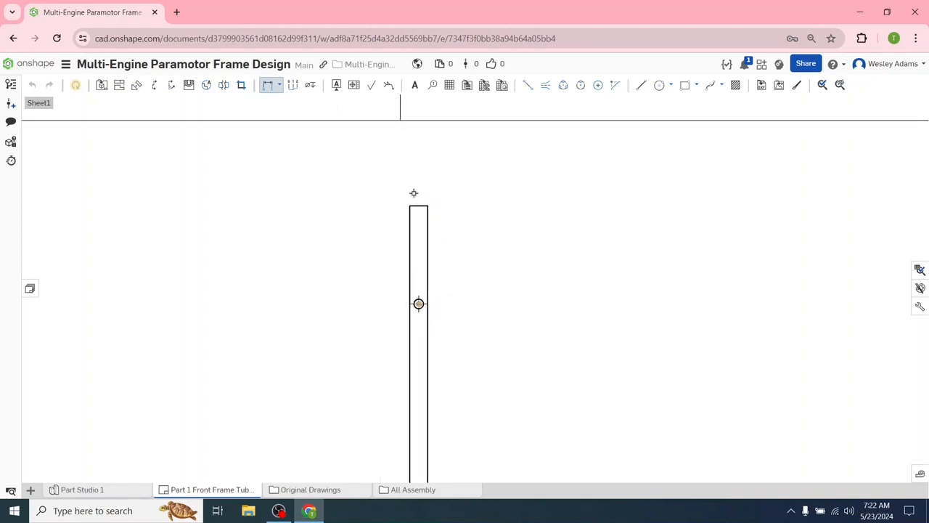
click(419, 204)
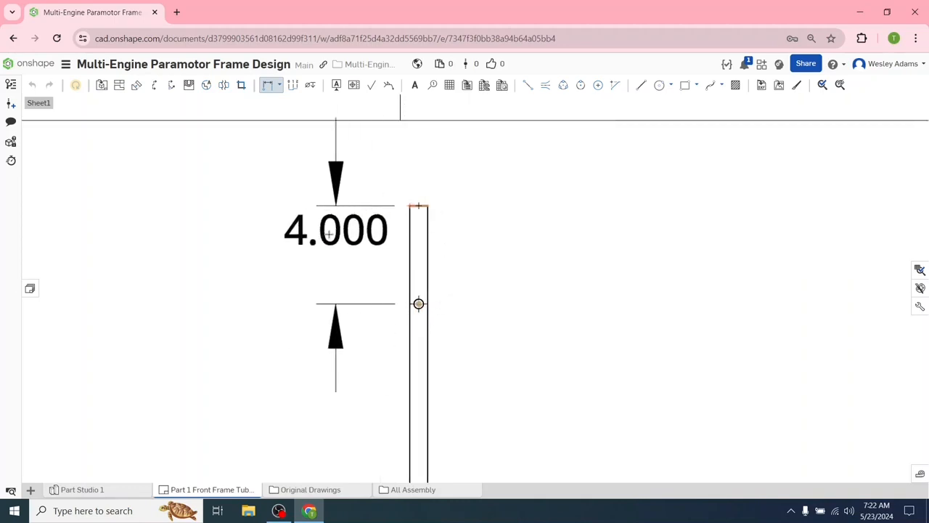
click(309, 250)
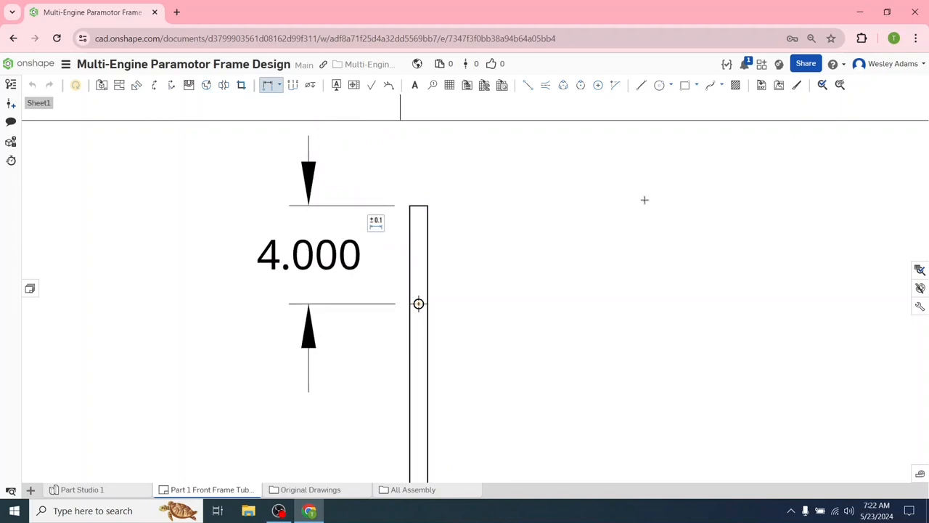
- Add a line-to-line dimension across the tube's width in the right view, placing its text below and right of the tube's lower end
scroll(643, 204, down, 5)
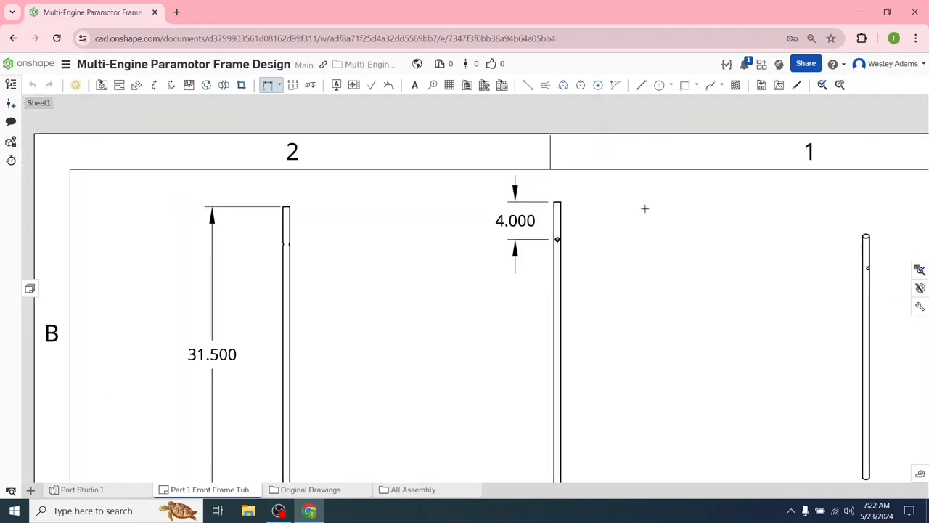
scroll(762, 388, down, 2)
right_drag(691, 355, 537, 302)
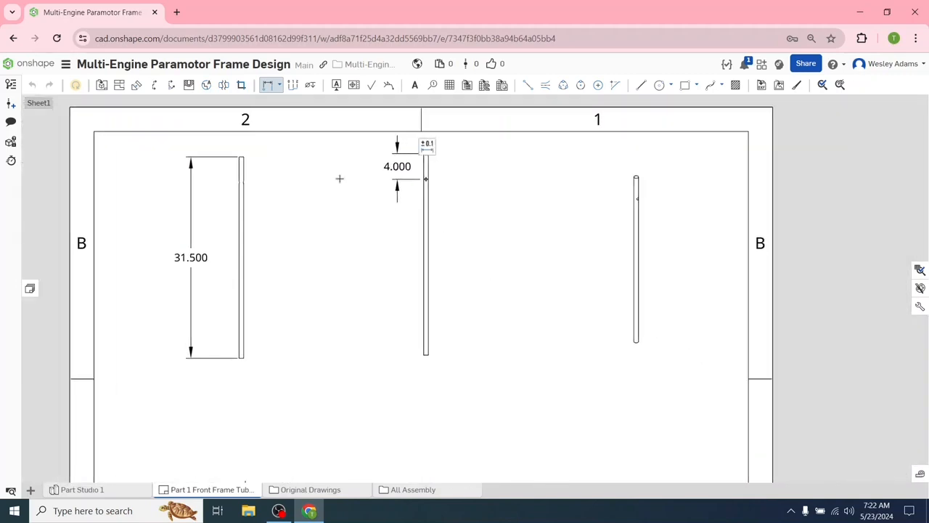
click(278, 85)
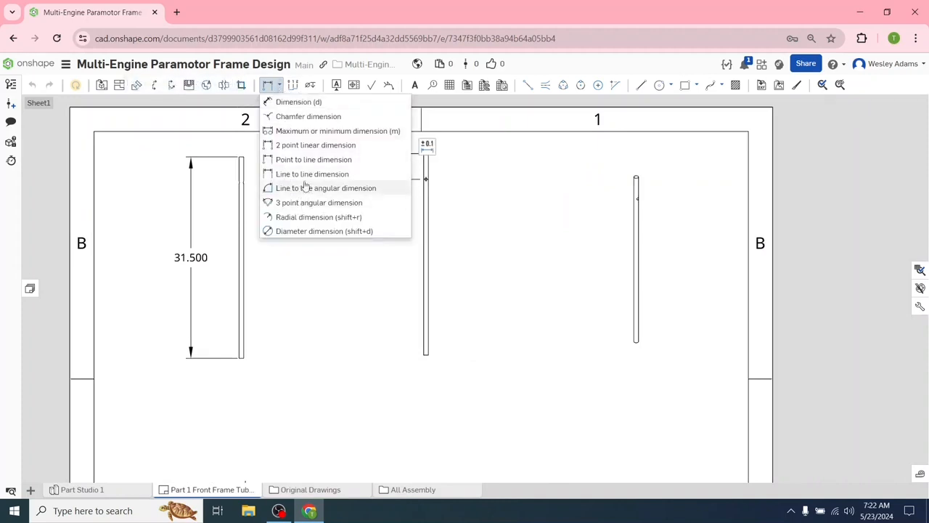
click(306, 176)
scroll(499, 235, up, 3)
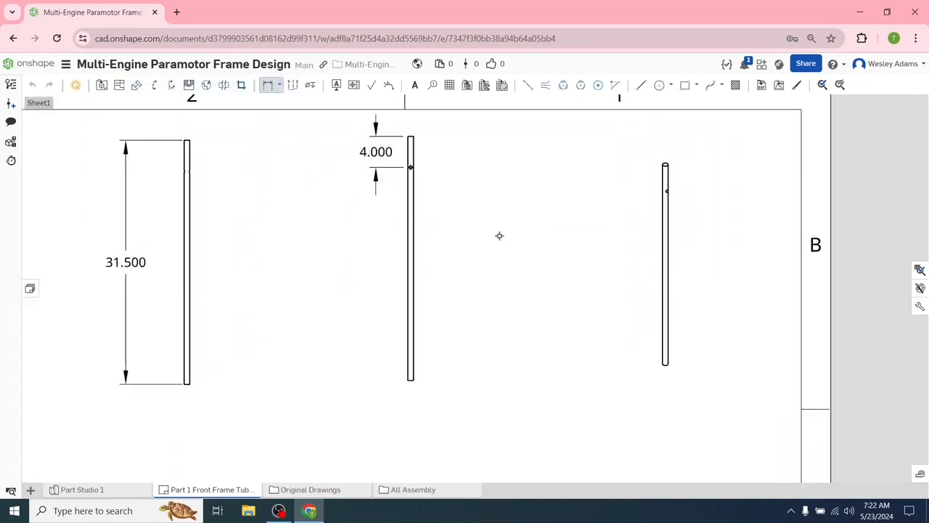
mouse_move(477, 225)
right_down()
mouse_move(478, 378)
mouse_move(481, 259)
right_up()
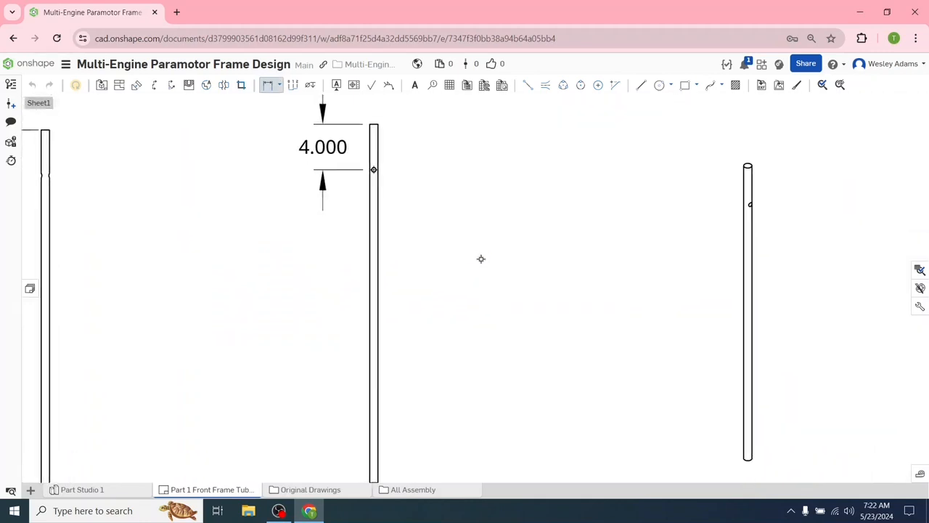
scroll(481, 260, down, 1)
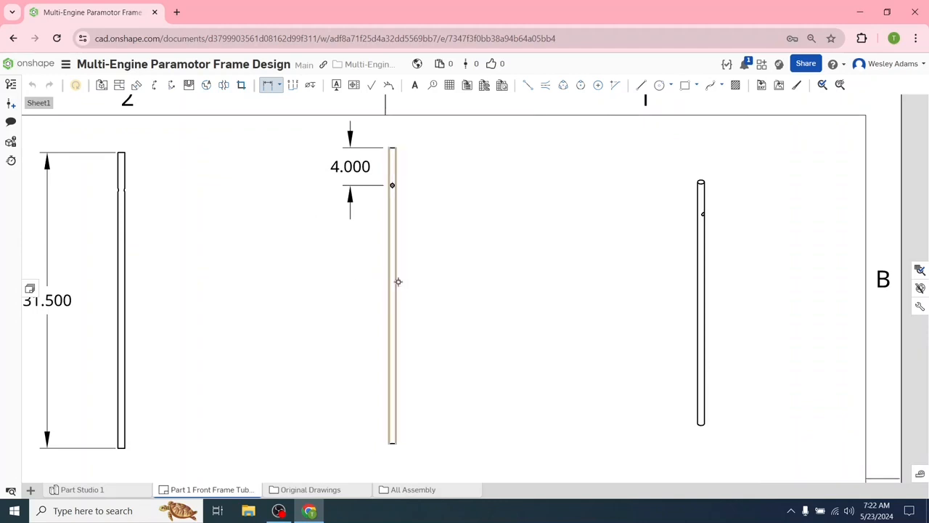
click(397, 281)
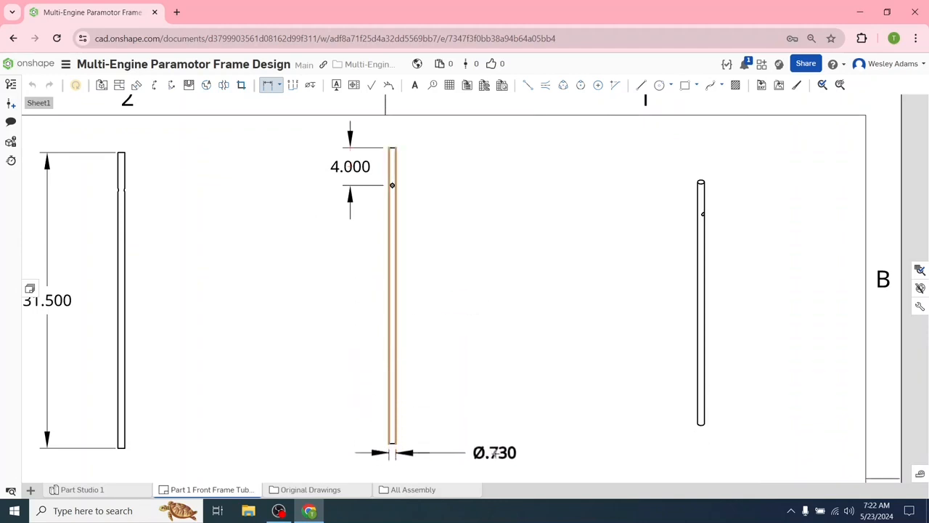
click(494, 452)
- Add a diameter dimension to the tube in the isometric view, with its text up and to the left of the tube
scroll(528, 337, down, 2)
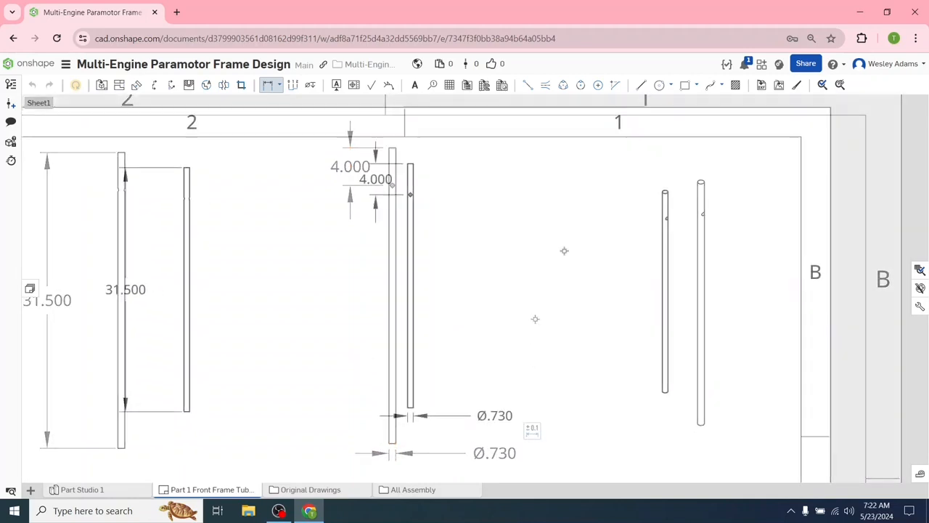
click(278, 85)
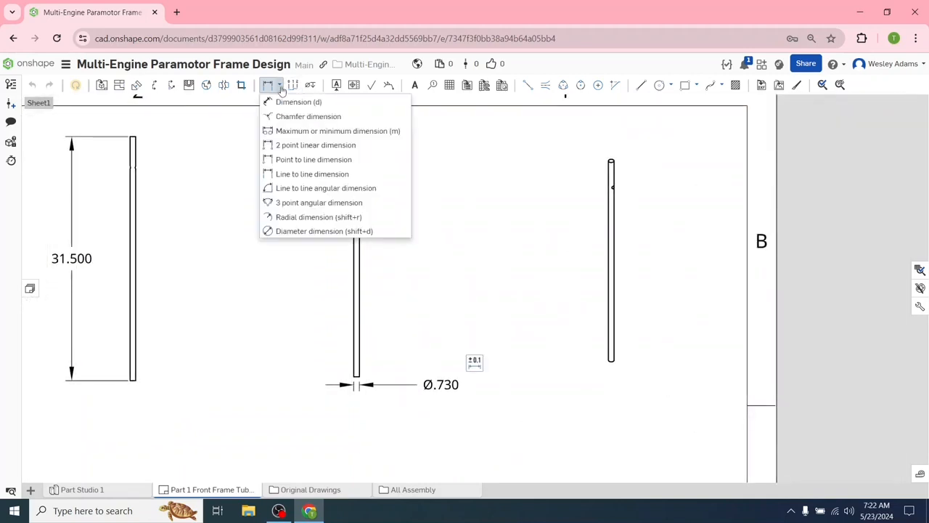
click(297, 231)
scroll(534, 263, up, 2)
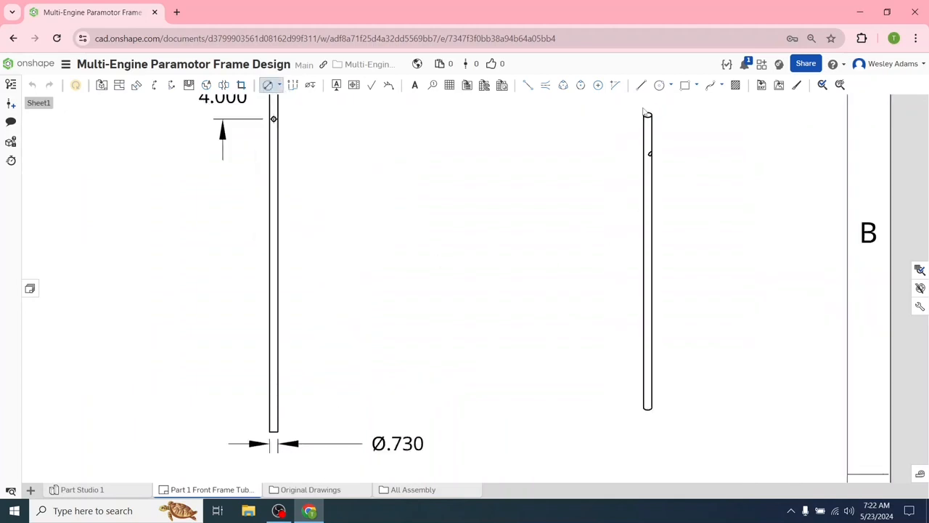
scroll(582, 271, down, 2)
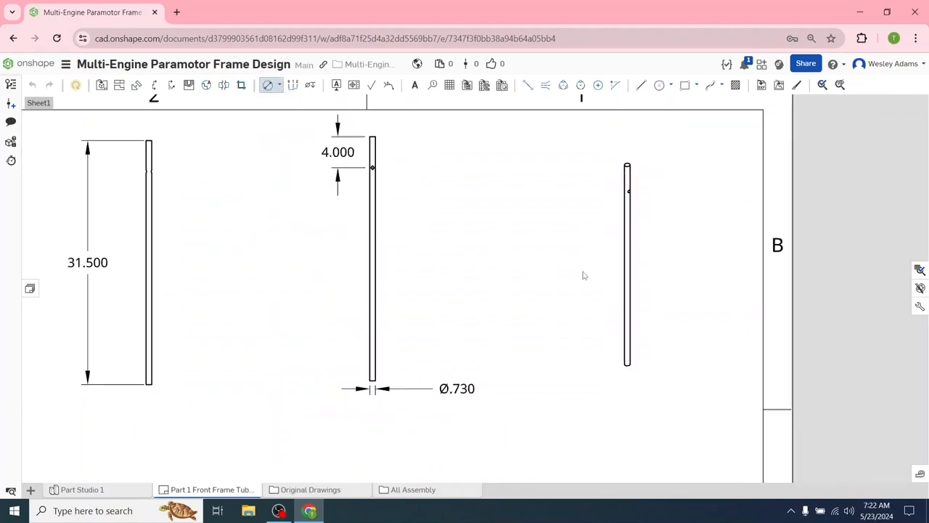
click(617, 314)
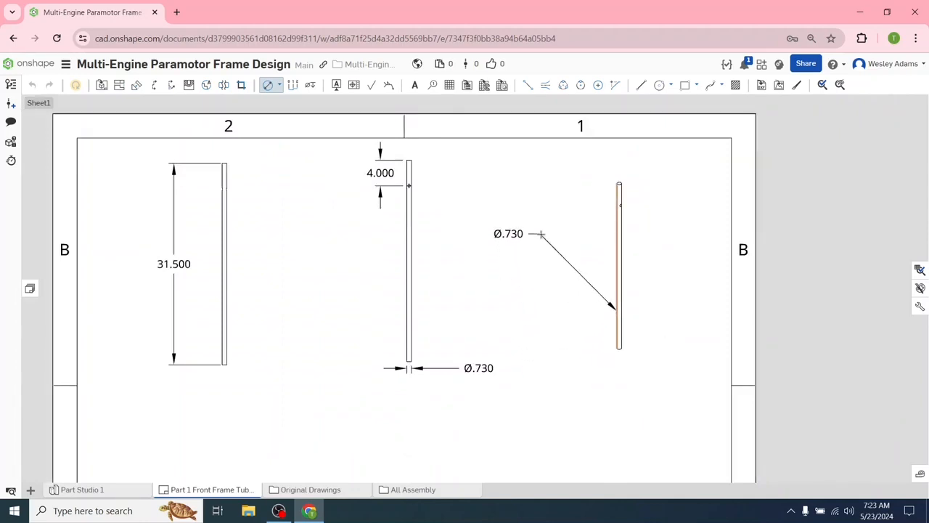
click(540, 234)
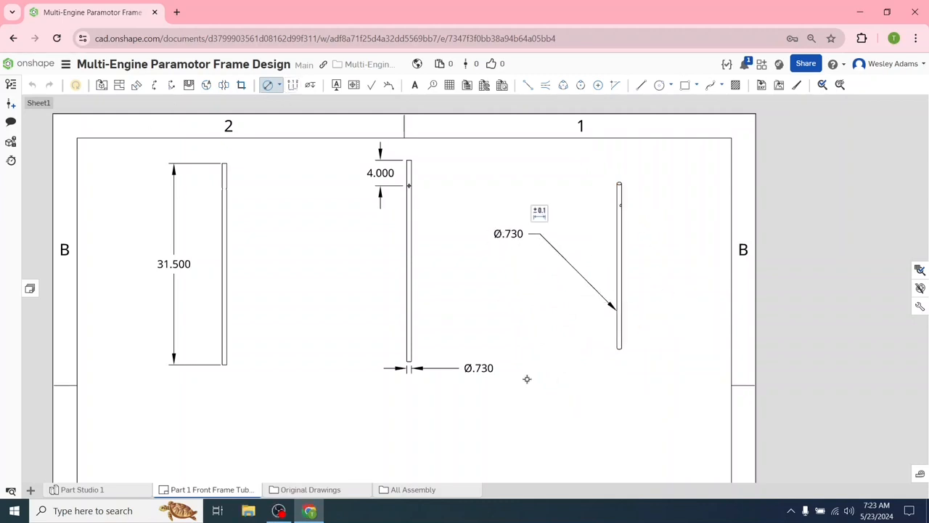
- Add a diameter dimension to the tube's circle in the 1:2 top view, with its text up and to the right
scroll(527, 383, down, 3)
middle_drag(523, 333, 509, 258)
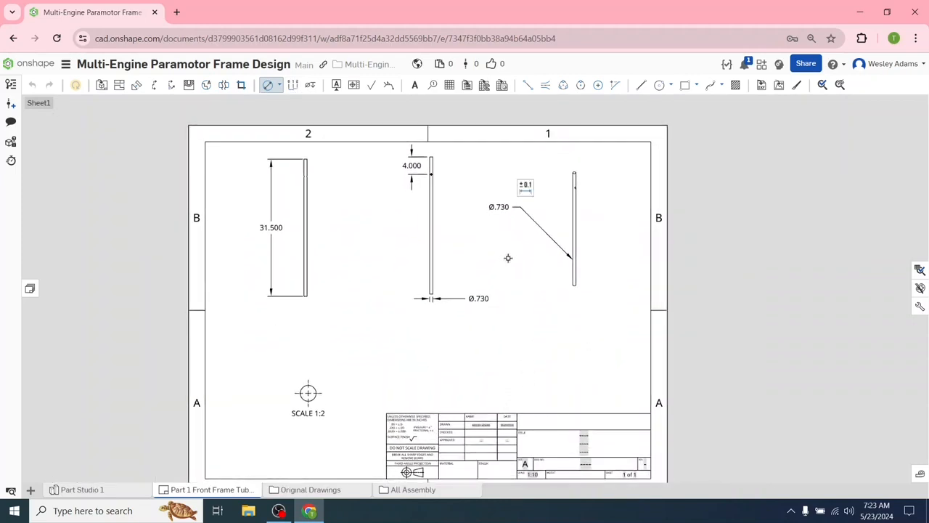
click(310, 390)
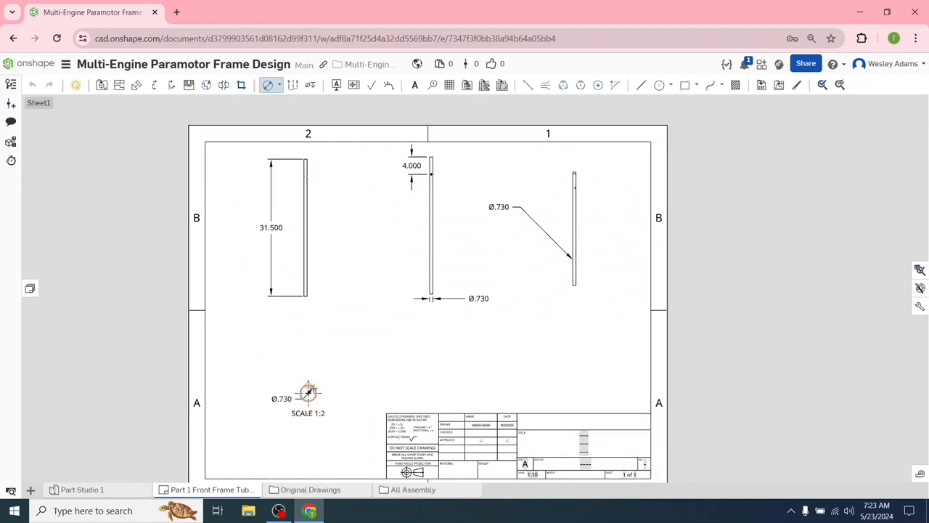
click(354, 363)
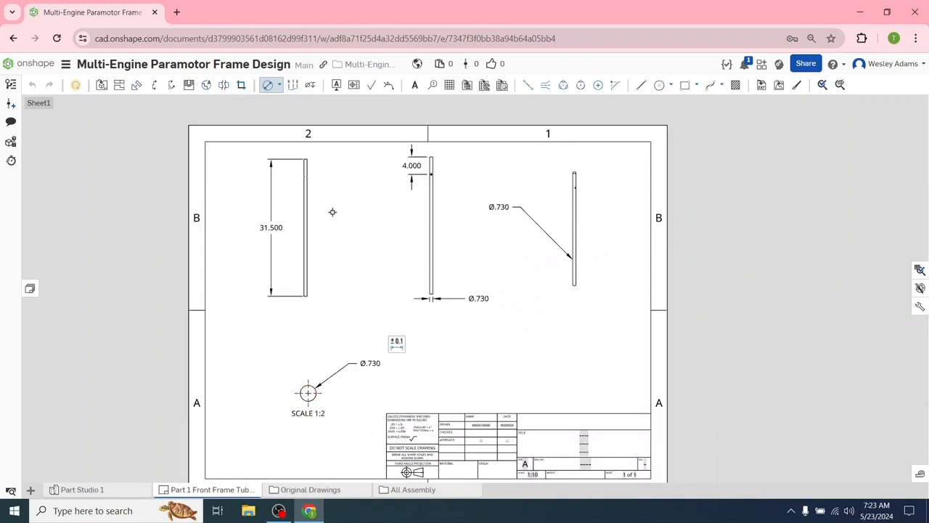
- Add a radial dimension to the tube's circle in the 1:2 top view, placing it down and to the left
click(278, 85)
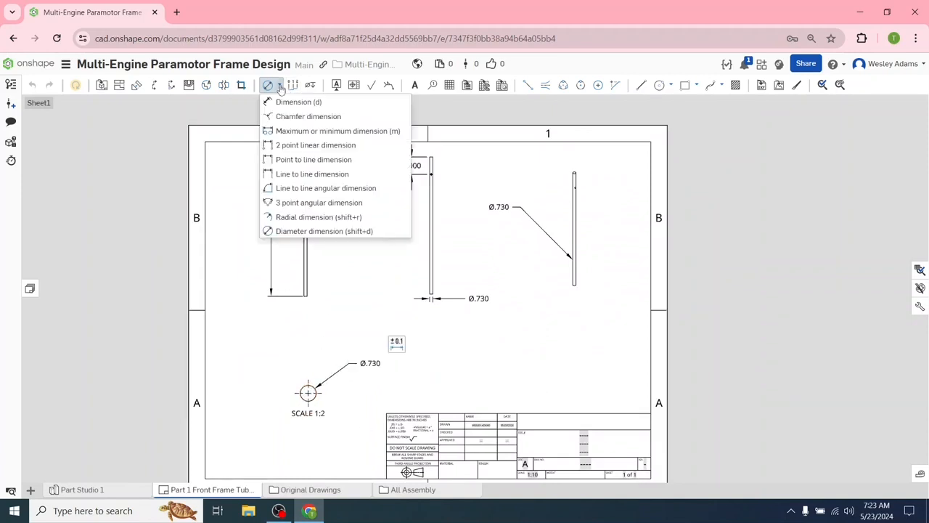
click(291, 217)
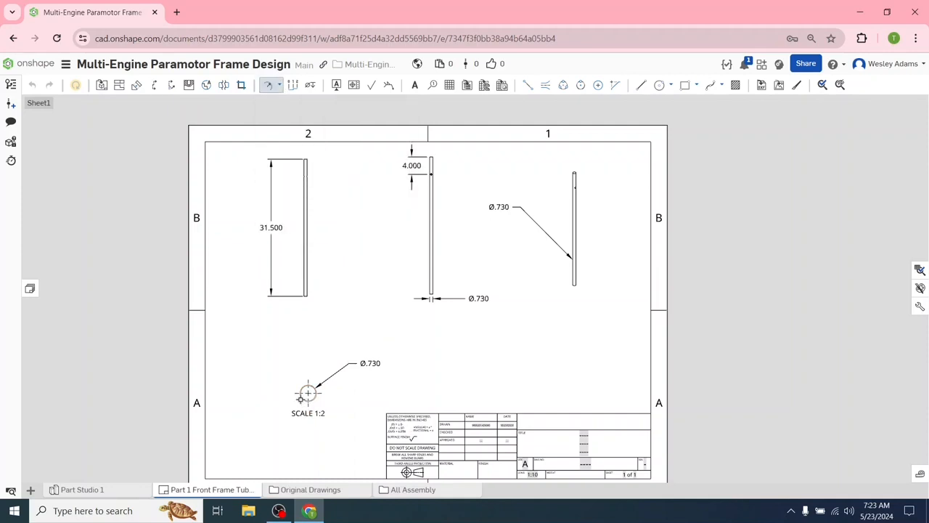
click(299, 394)
click(261, 421)
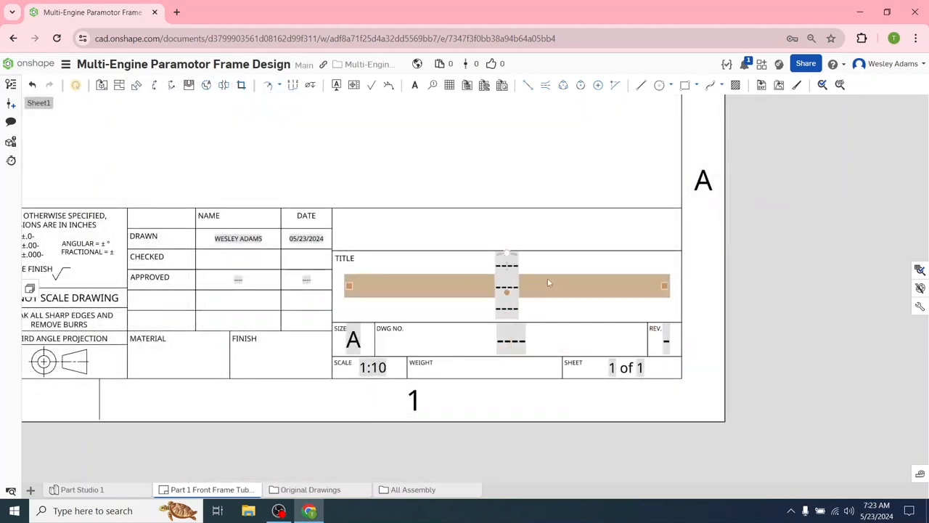
- Enter "Front Frame Tube" in the first title line of the title block
click(531, 270)
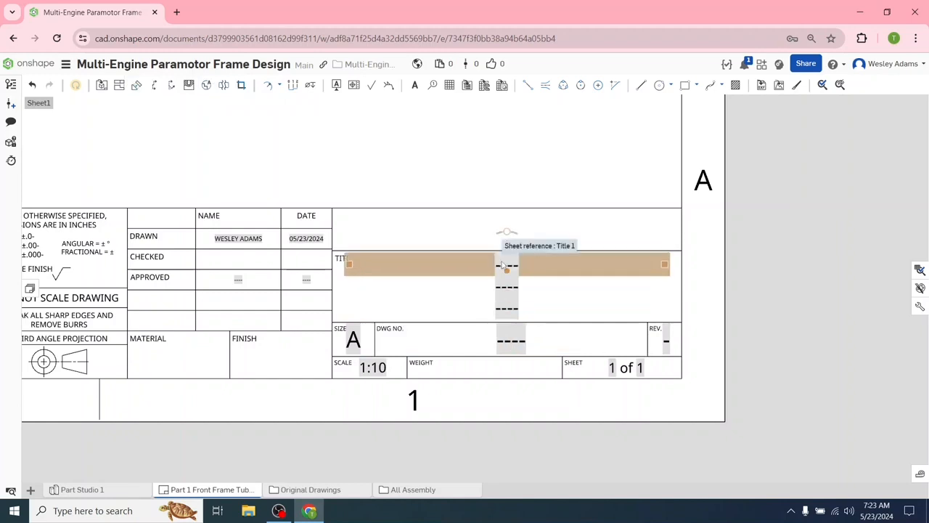
double_click(506, 267)
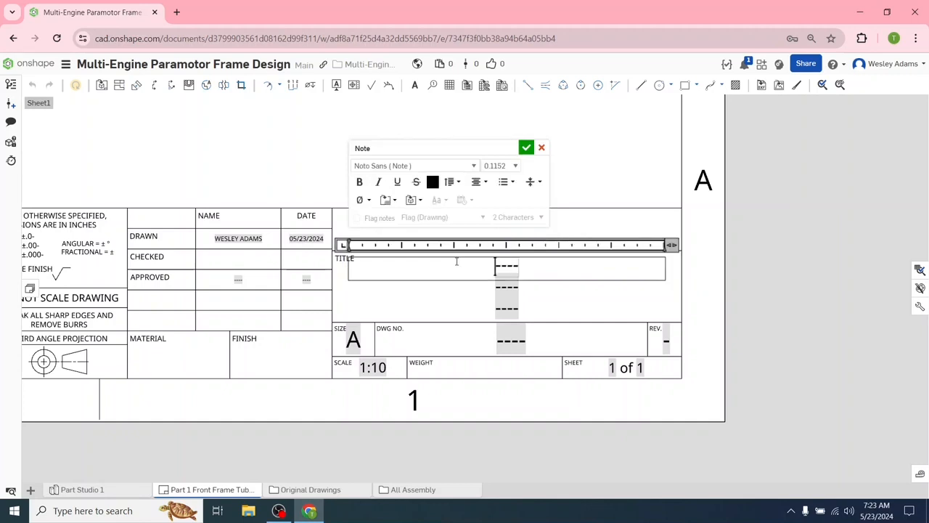
text(Front Fr)
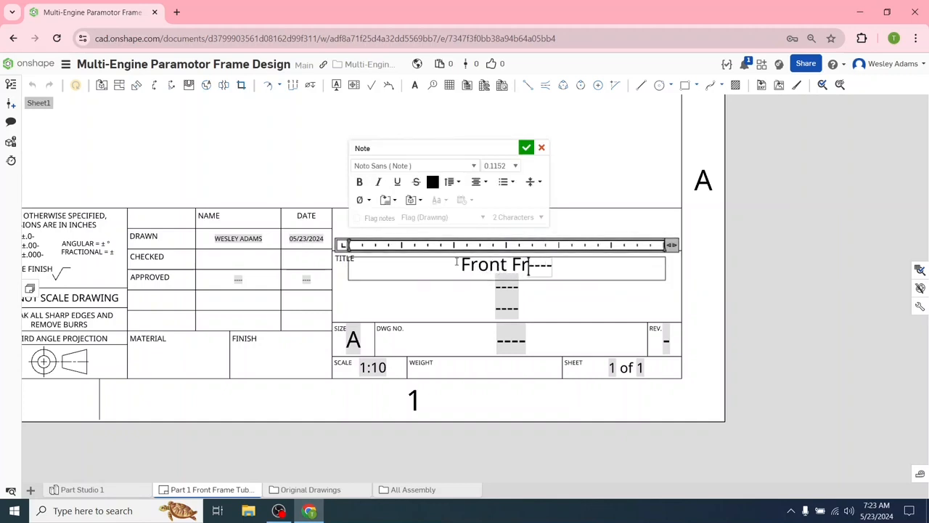
text(ame Tube)
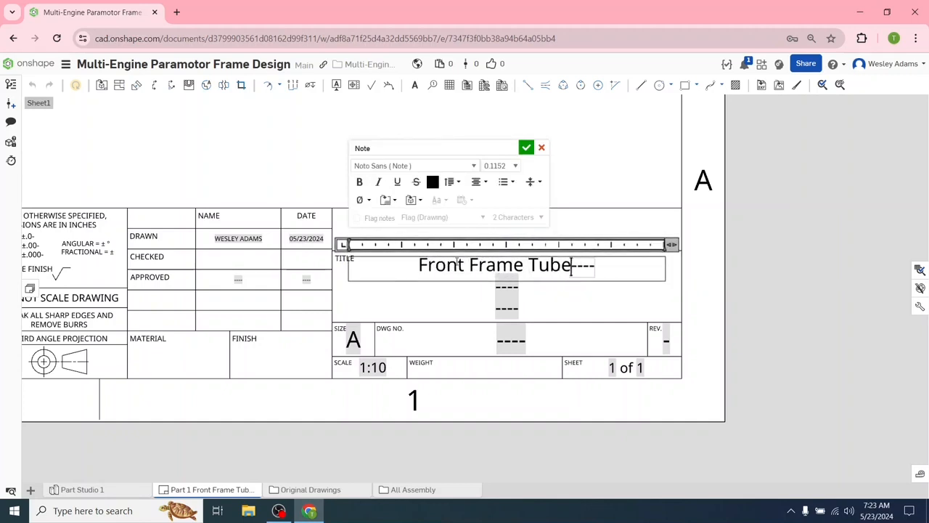
double_click(414, 303)
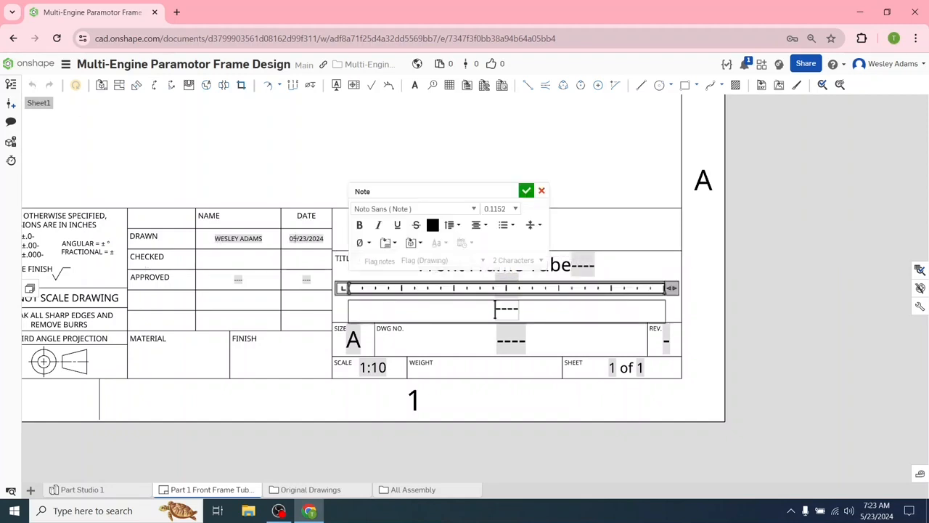
click(765, 329)
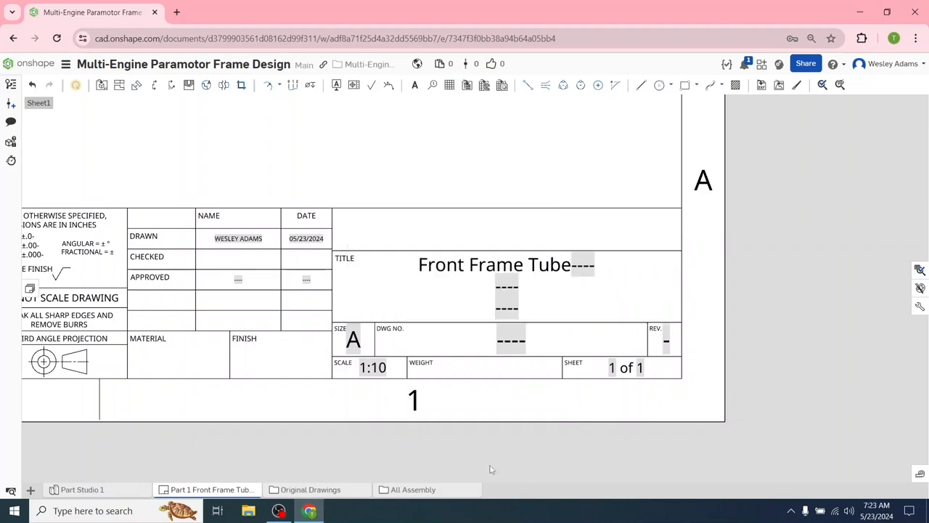
- Prefix the title block's title with "Part 1" so it reads "Part 1 Front Frame Tube"
scroll(481, 448, down, 1)
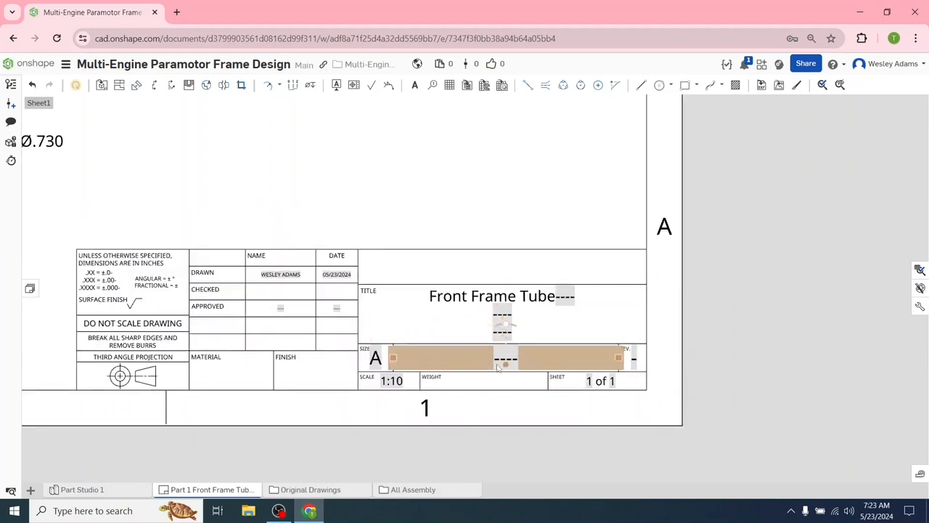
scroll(423, 394, down, 3)
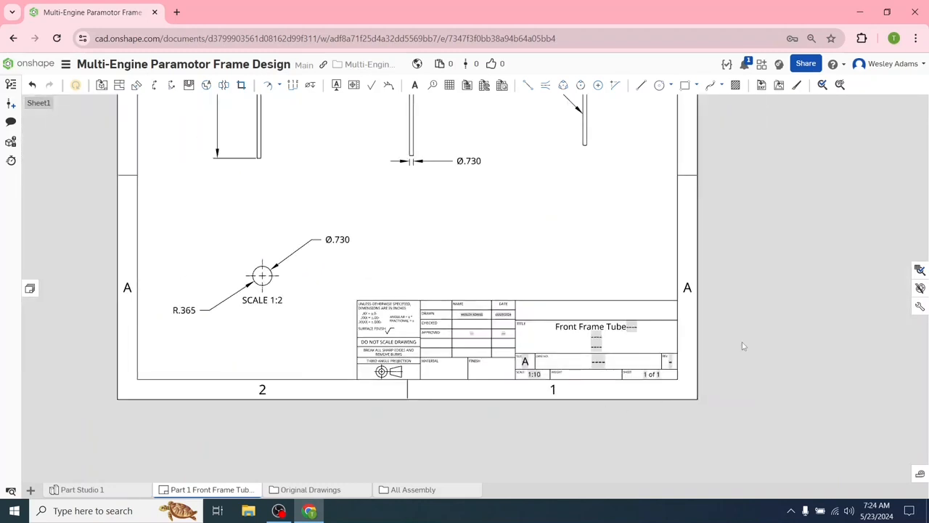
scroll(742, 342, down, 1)
middle_drag(742, 342, 685, 421)
double_click(510, 403)
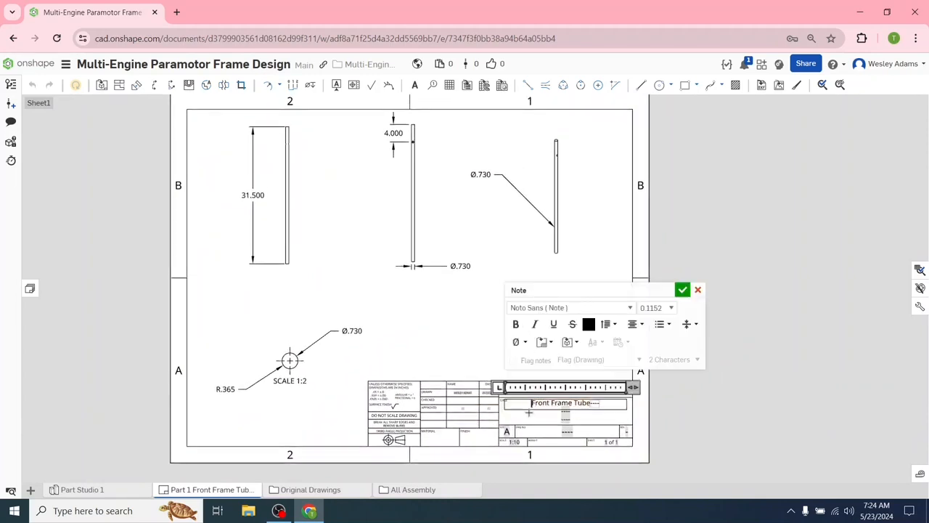
text(PArt)
key(BackSpace)
key(BackSpace)
key(BackSpace)
key(BackSpace)
key(BackSpace)
text(Part 1)
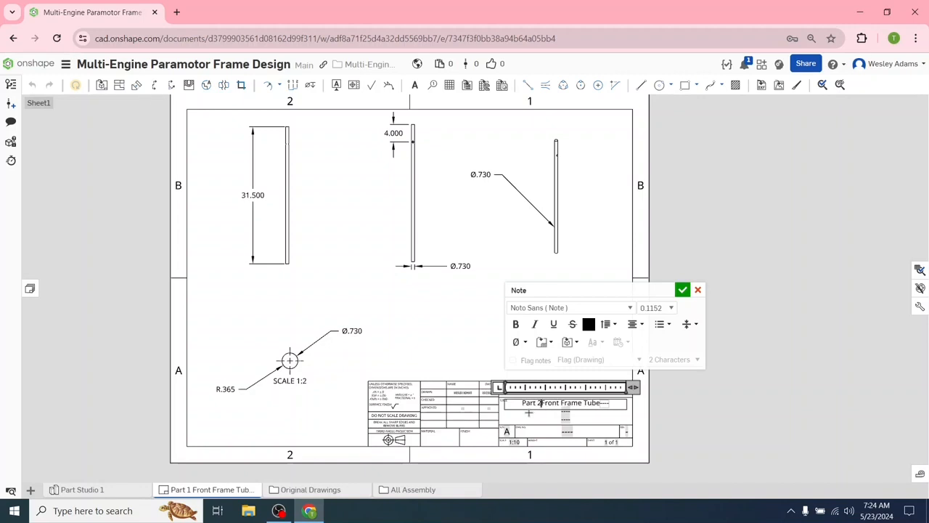
key(BackSpace)
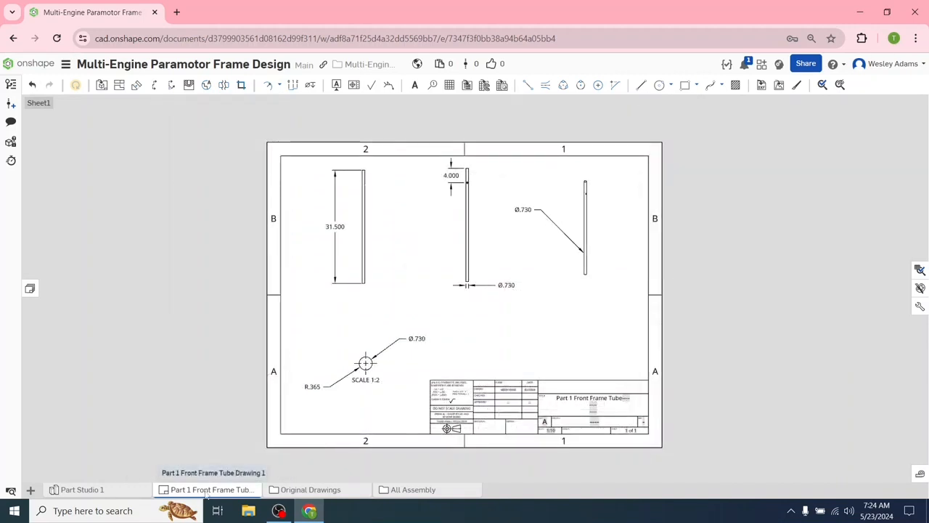
- Move the Part 1 Front Frame Tube drawing into the Original Drawings folder and go back to Part Studio 1
drag(208, 495, 313, 494)
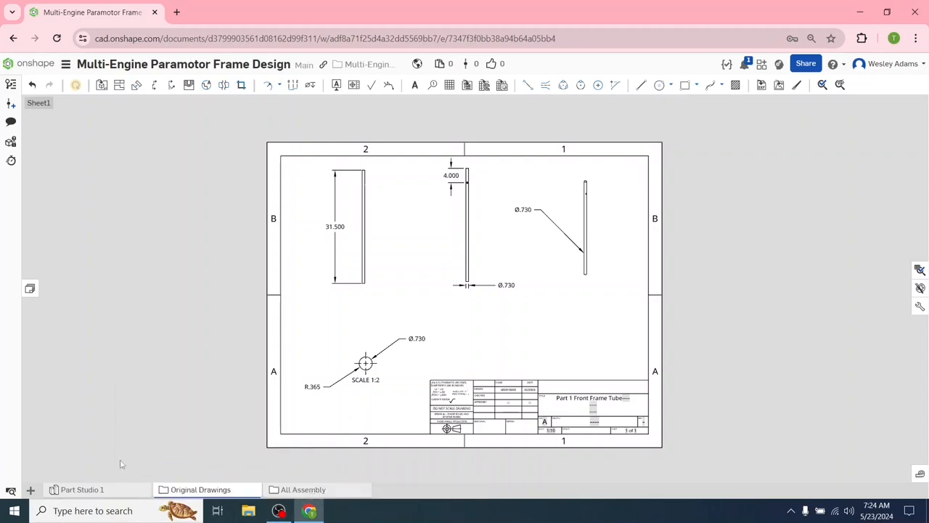
click(83, 493)
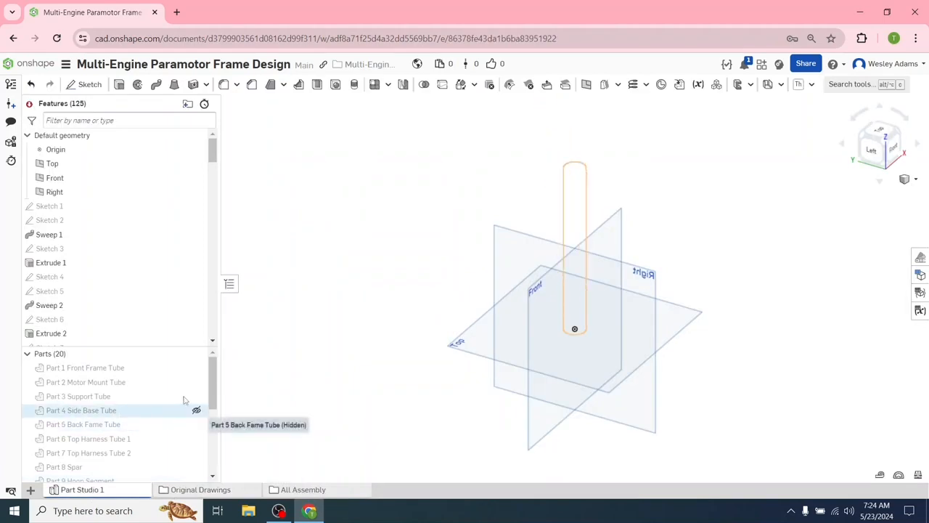
scroll(92, 371, down, 1)
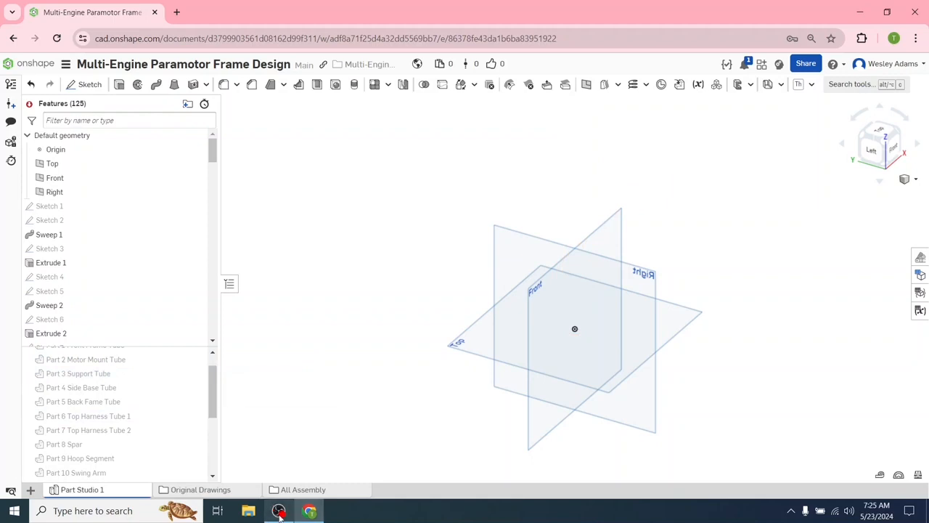
- Create a drawing of Part 2 Motor Mount Tube from the ANSI_A_INCH.dwt template with four views
right_click(114, 363)
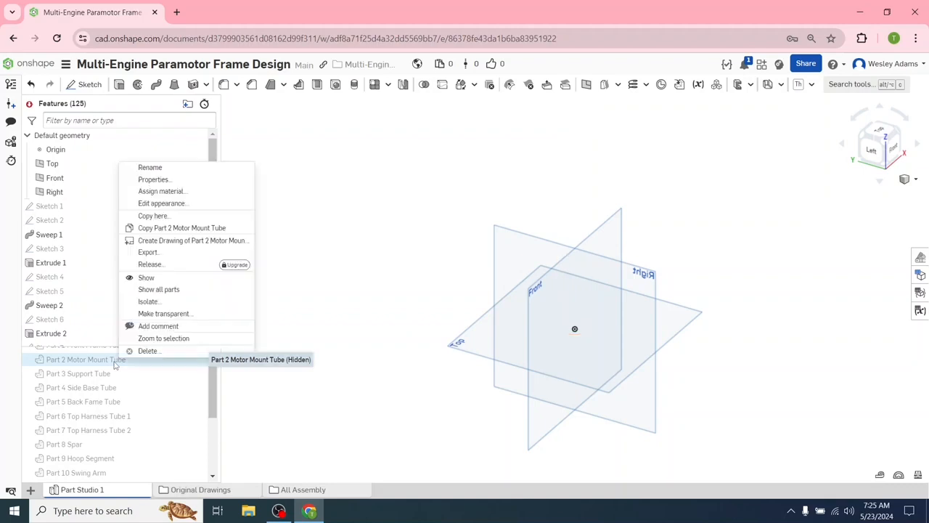
click(183, 240)
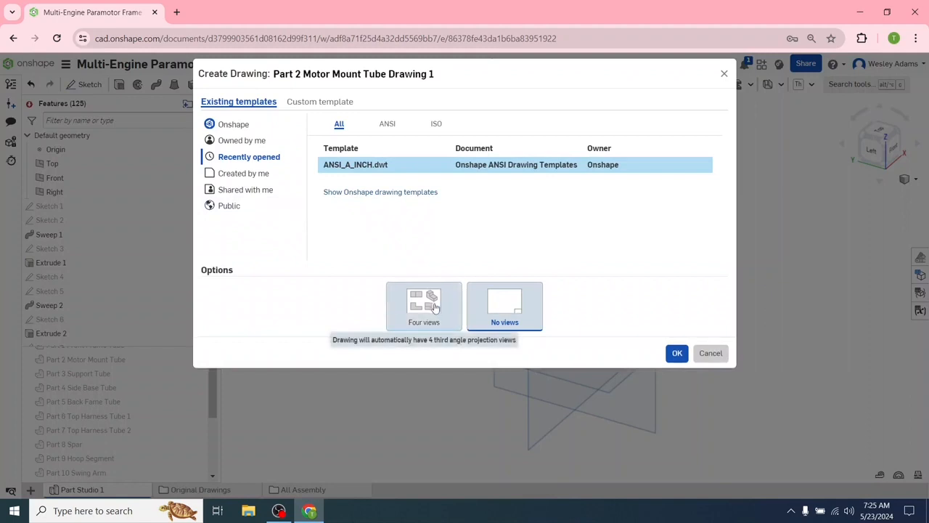
click(435, 314)
click(677, 356)
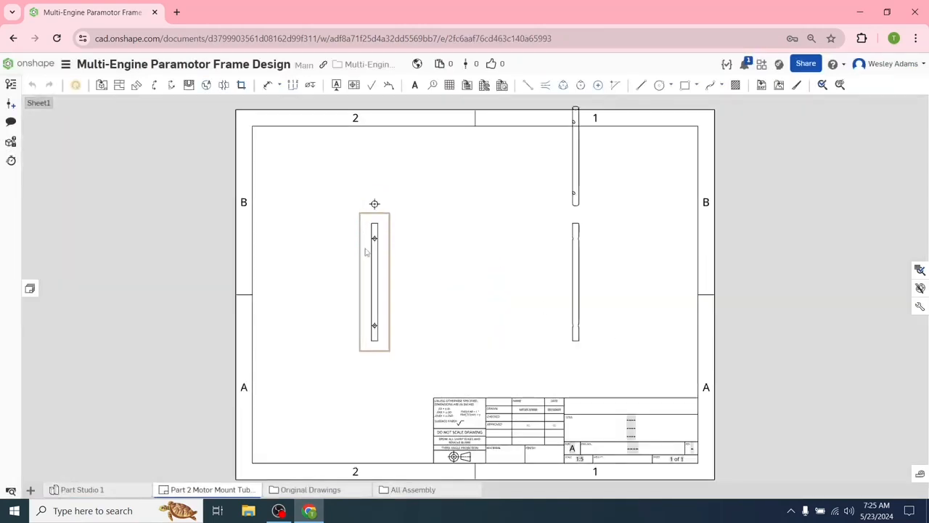
- Lower the front and right views and space them farther apart, and move the isometric view down inside the sheet border
drag(368, 227, 345, 318)
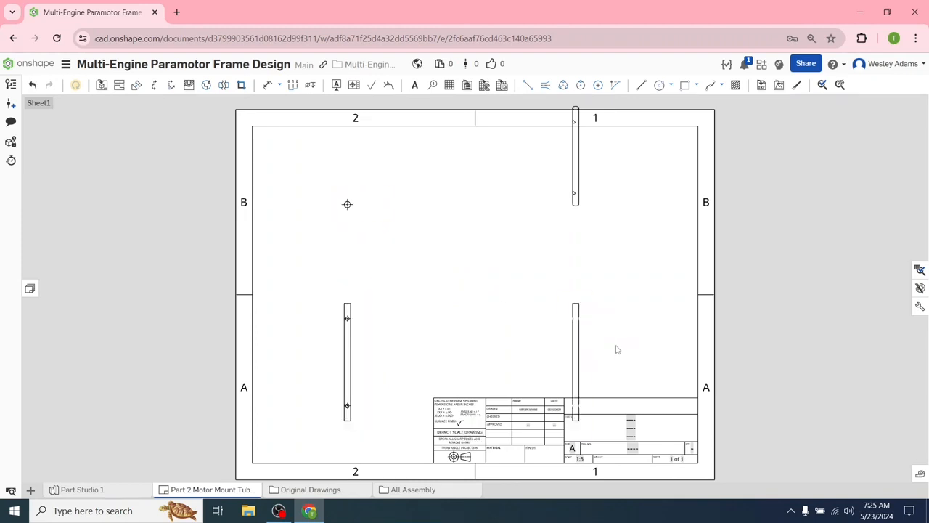
drag(589, 351, 589, 315)
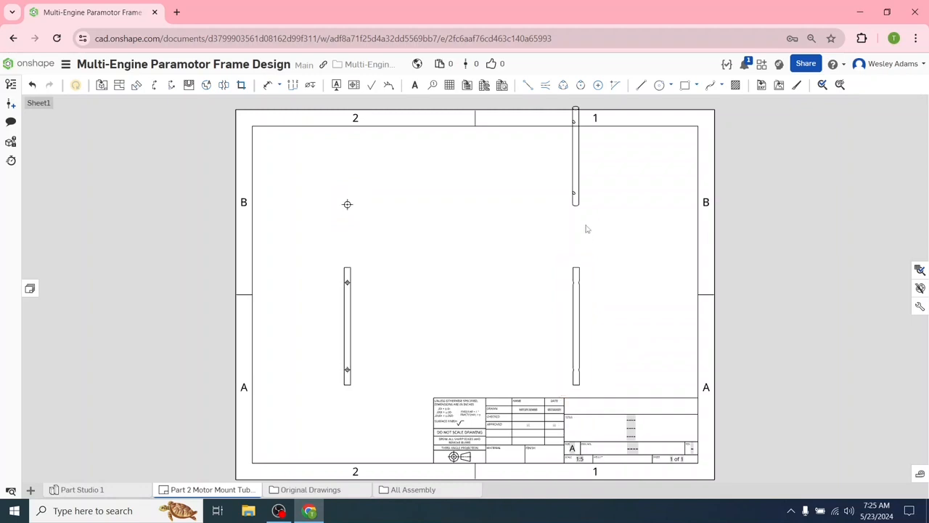
drag(580, 212, 584, 233)
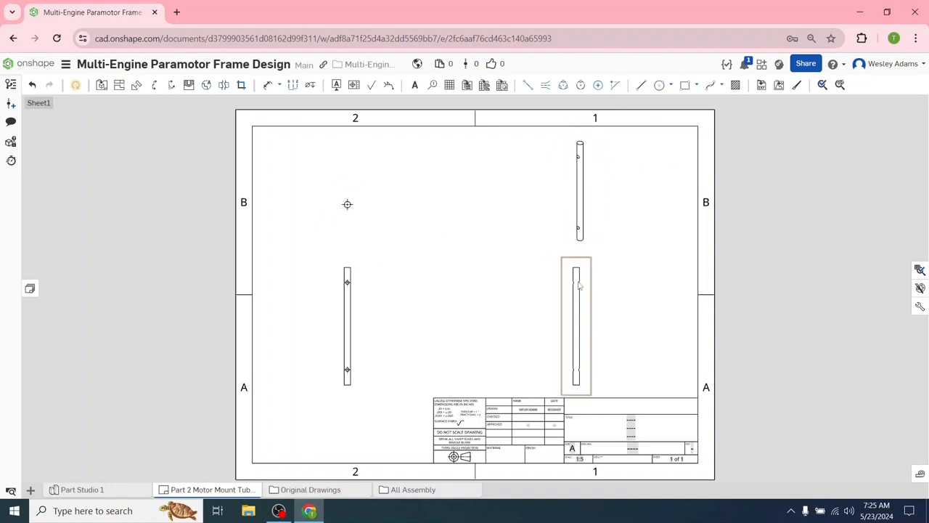
drag(588, 290, 595, 290)
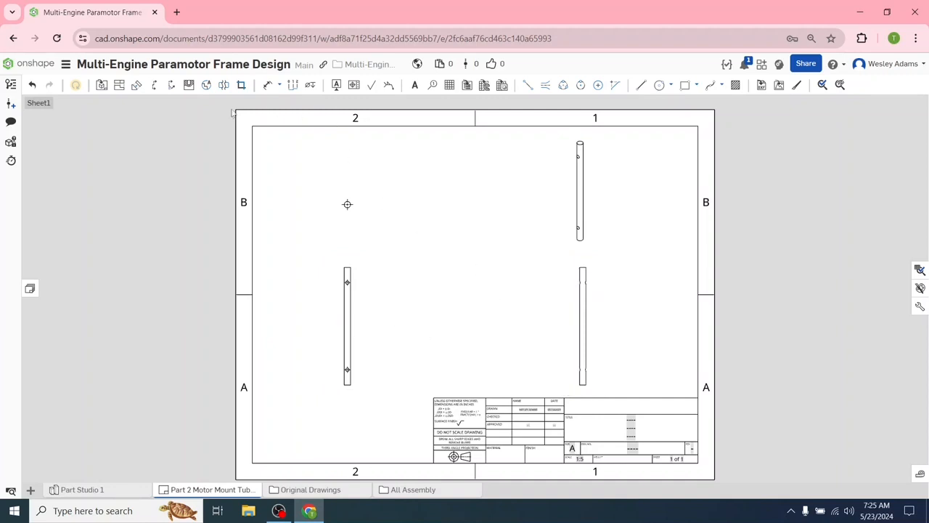
click(278, 86)
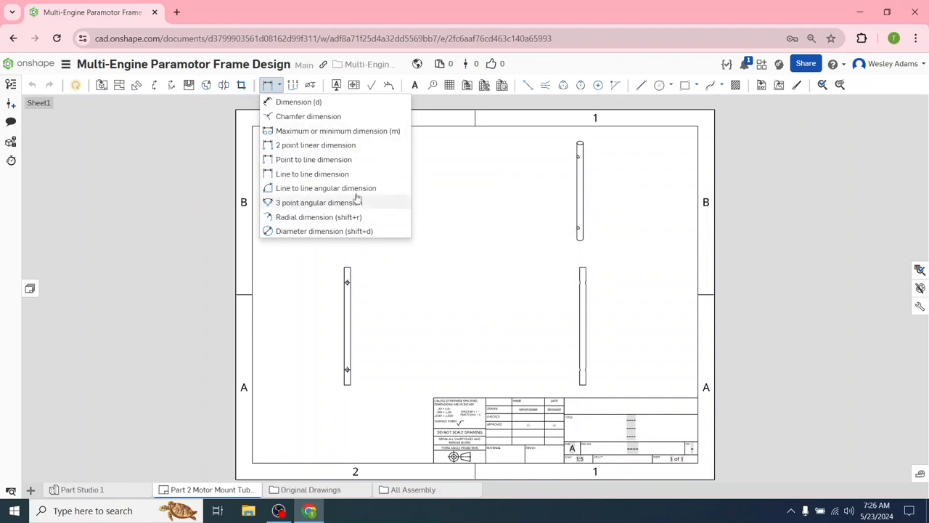
click(90, 162)
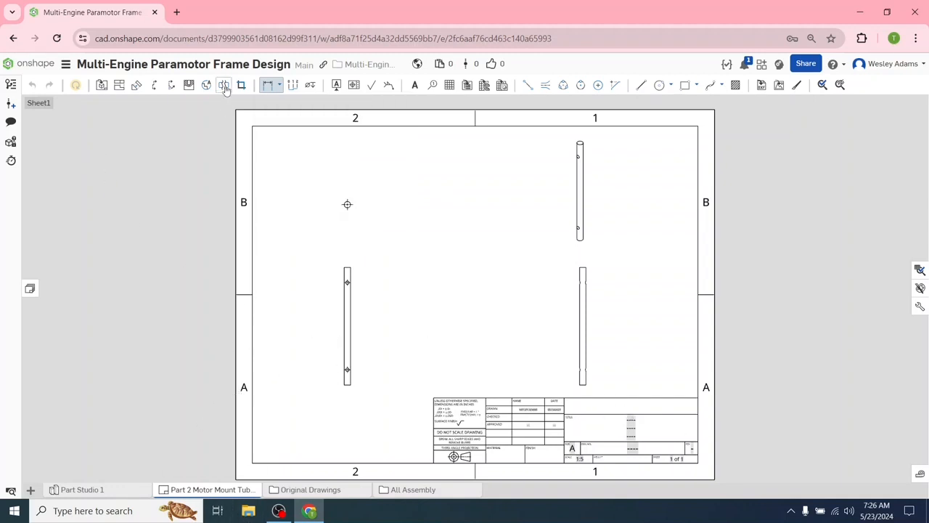
click(268, 86)
- Enter "Part 2 Motor Mount Tube" as the title block's title and move the drawing into the Original Drawings folder
double_click(664, 428)
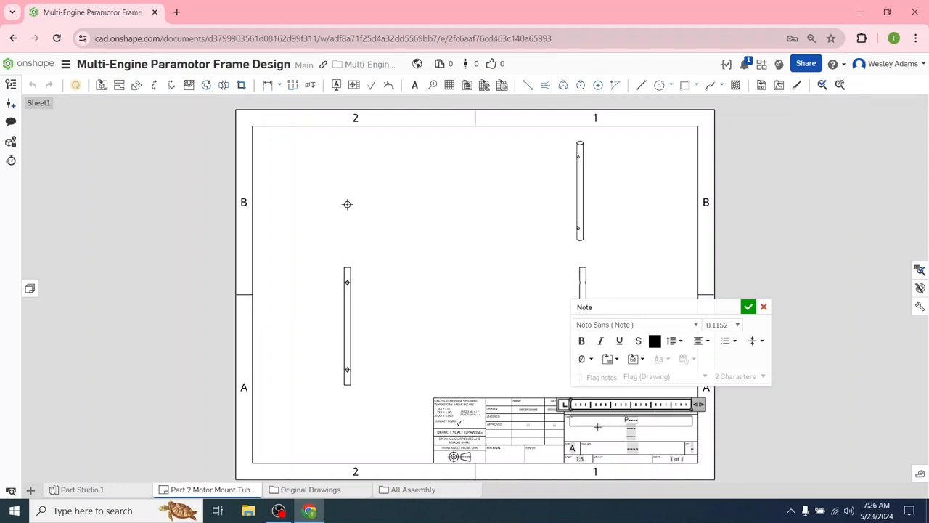
text(Part 2 Motor Mount Tube)
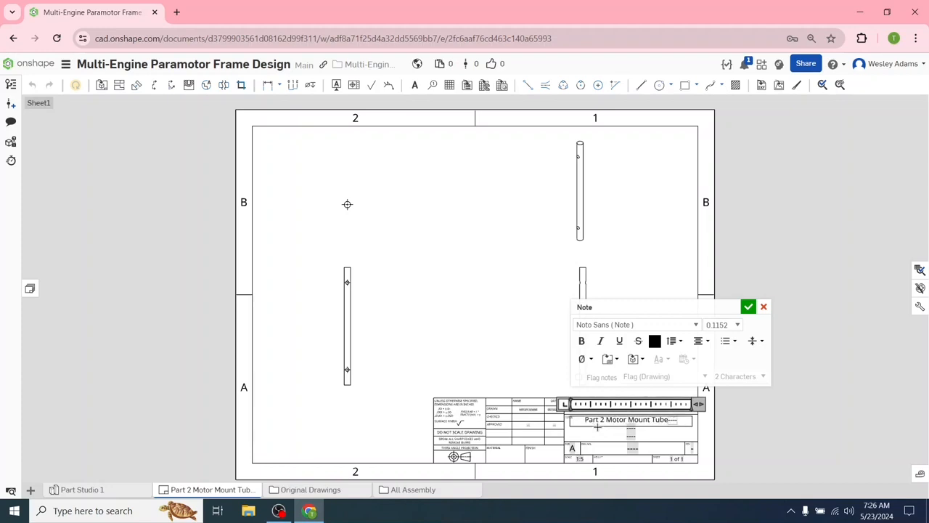
click(748, 307)
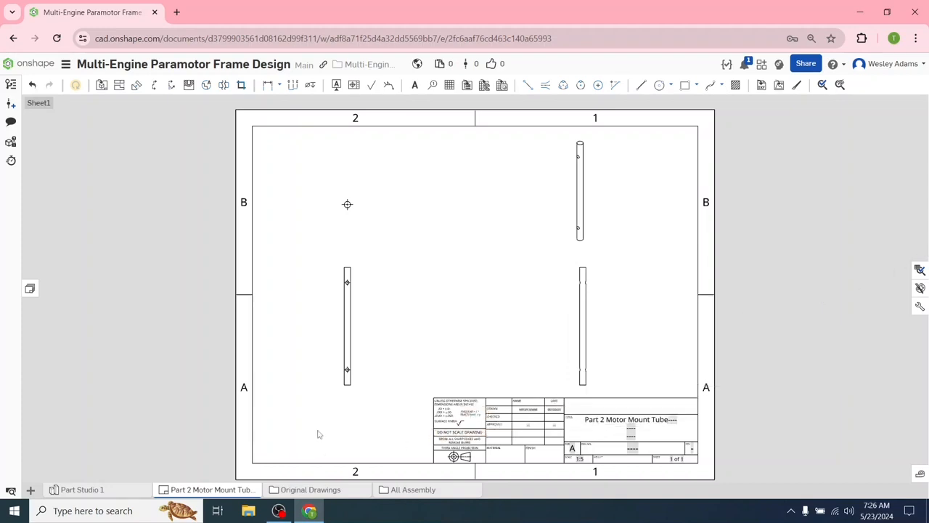
drag(214, 494, 252, 495)
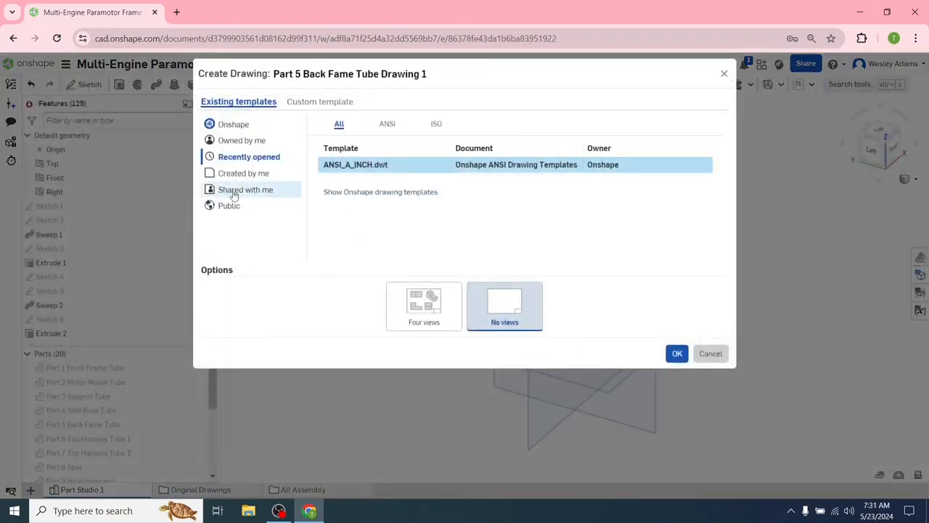
- Create a four-view drawing of Part 5 Back Fame Tube from the ANSI_A_INCH.dwt template and lower its front view on the sheet
click(427, 308)
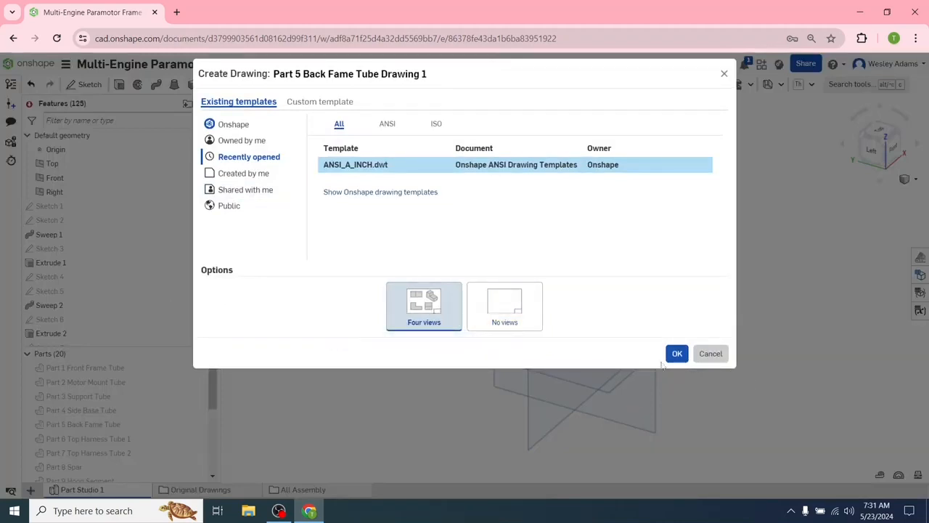
click(676, 354)
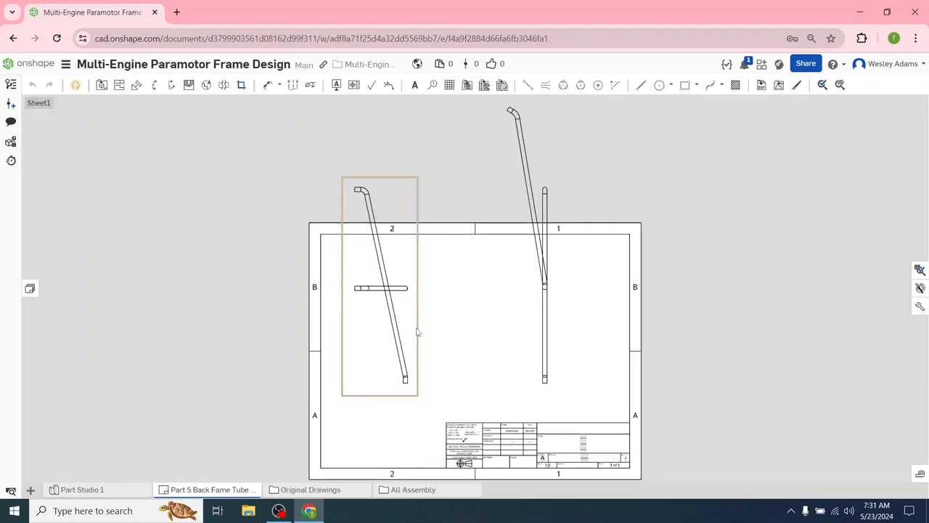
drag(414, 310, 411, 343)
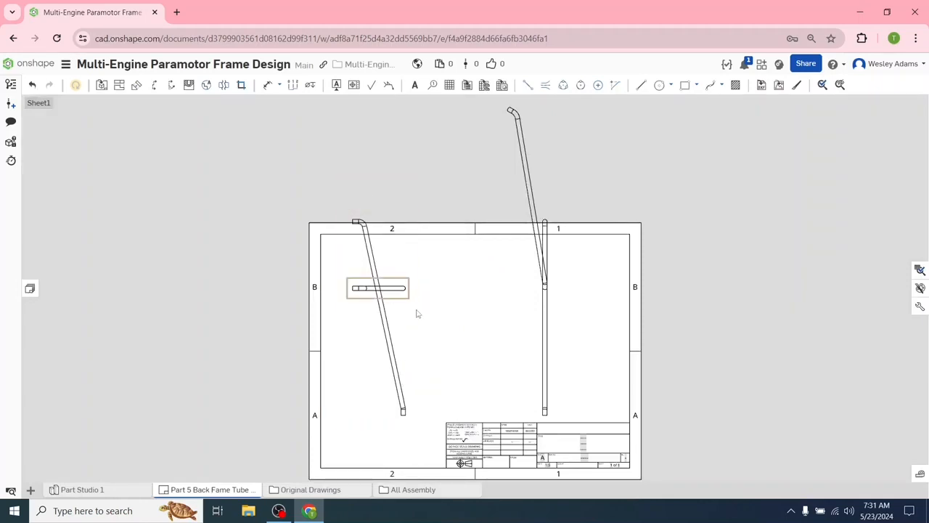
drag(415, 316, 416, 361)
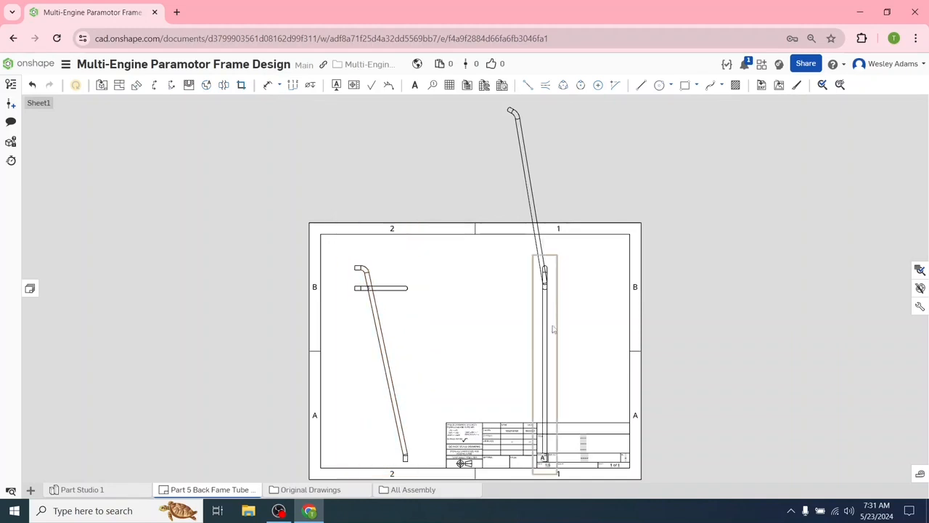
- Delete the front, top, isometric and right views from the Part 5 Back Fame Tube sheet
click(414, 312)
key(Delete)
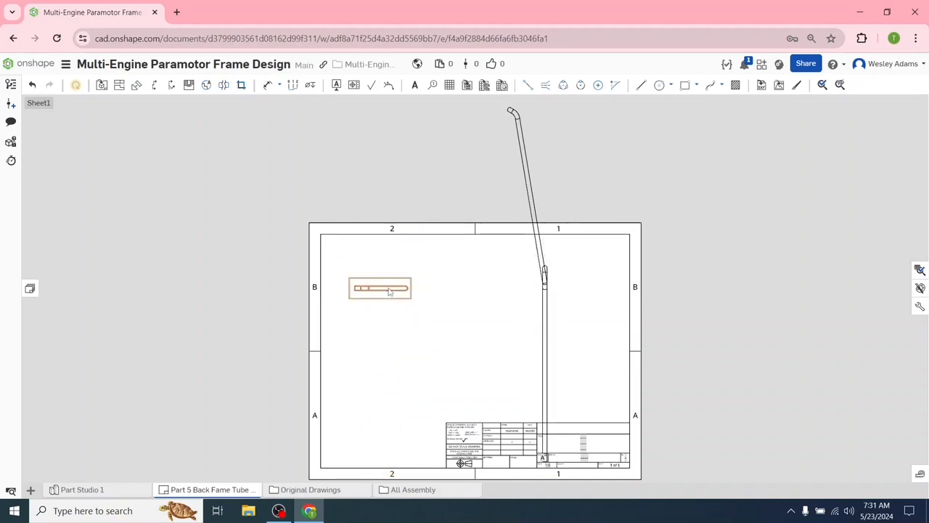
click(390, 291)
key(Delete)
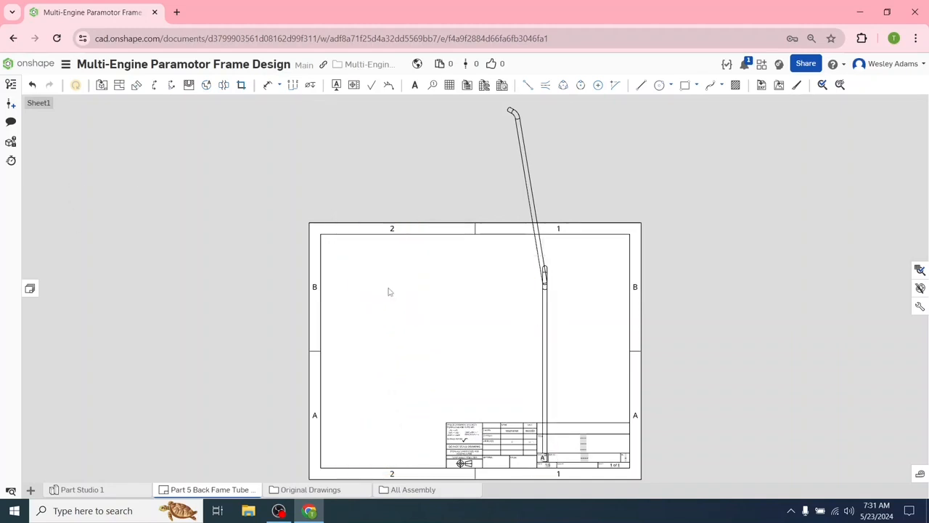
click(552, 251)
key(Delete)
click(556, 338)
key(Delete)
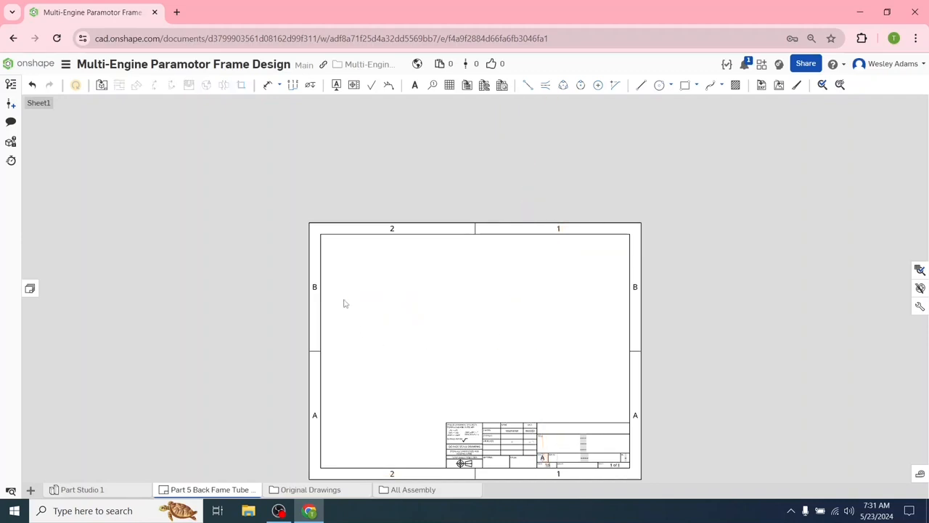
- Insert a front view of Part 5 Back Fame Tube at 1:8 scale on the left half of the sheet
click(101, 85)
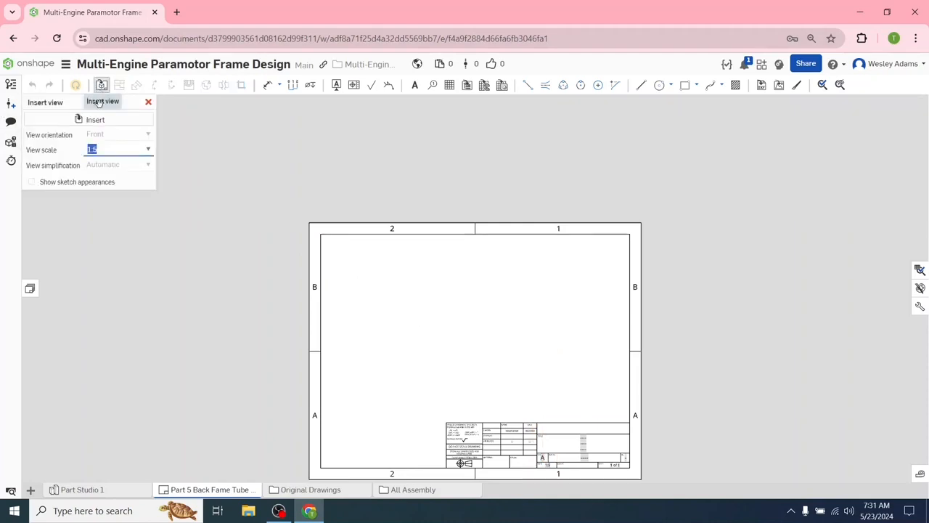
click(147, 150)
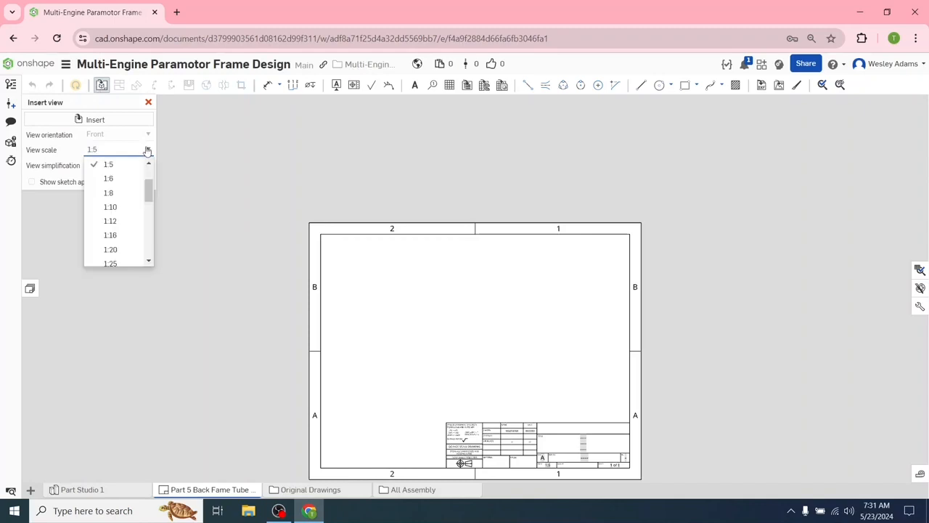
click(129, 193)
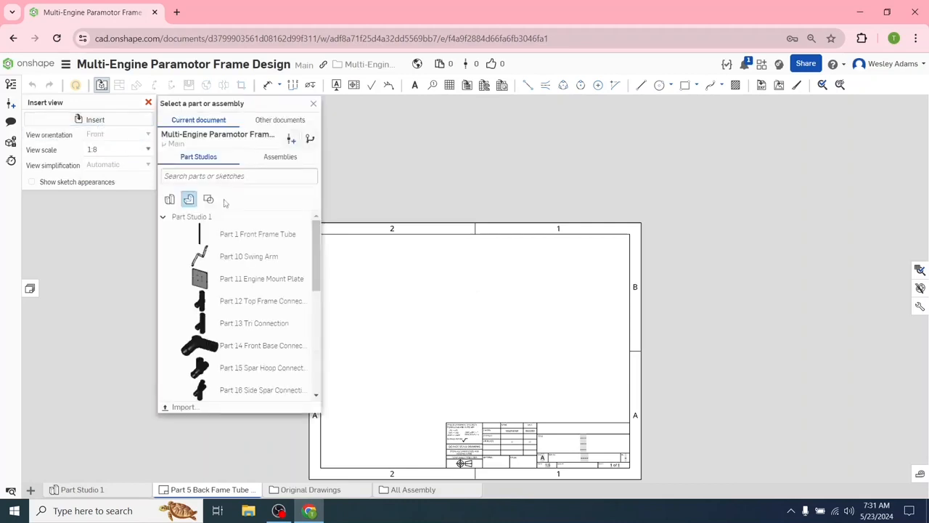
mouse_move(313, 246)
mouse_down()
mouse_move(314, 332)
mouse_move(323, 239)
mouse_move(325, 333)
mouse_up()
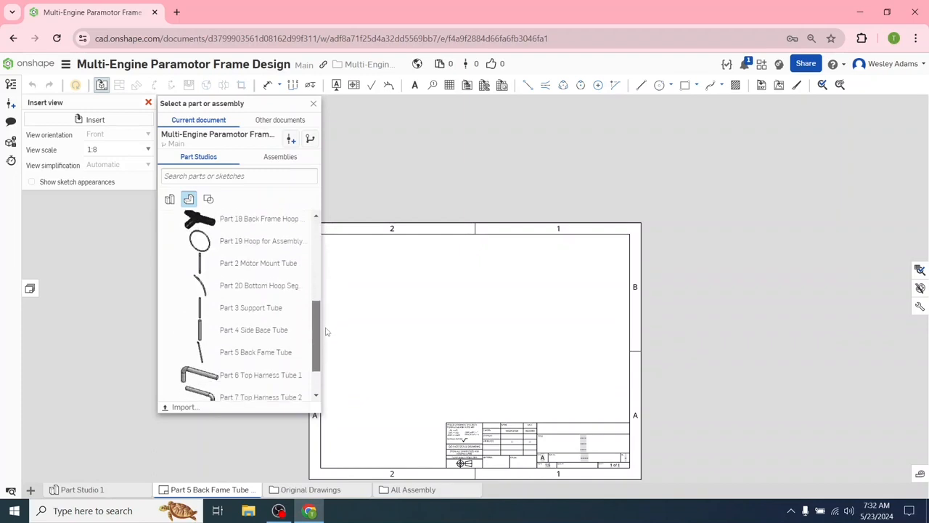
click(241, 354)
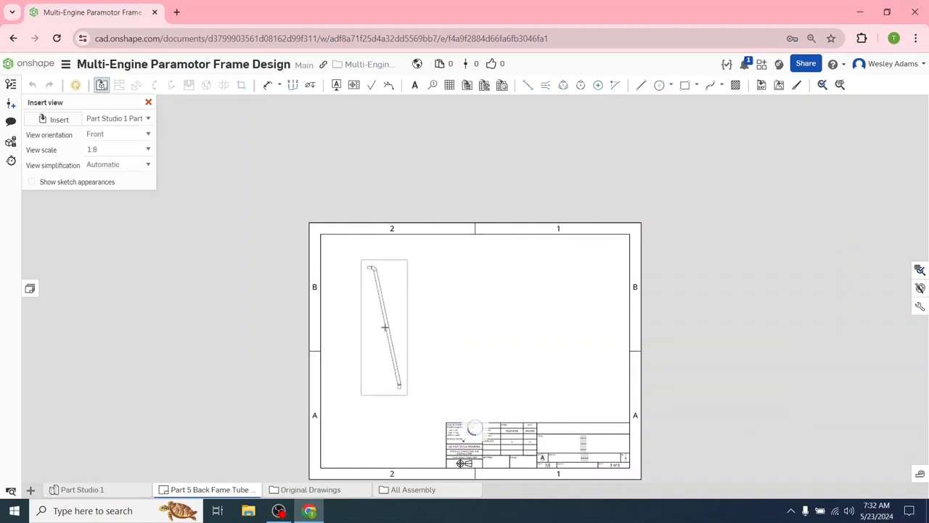
click(385, 327)
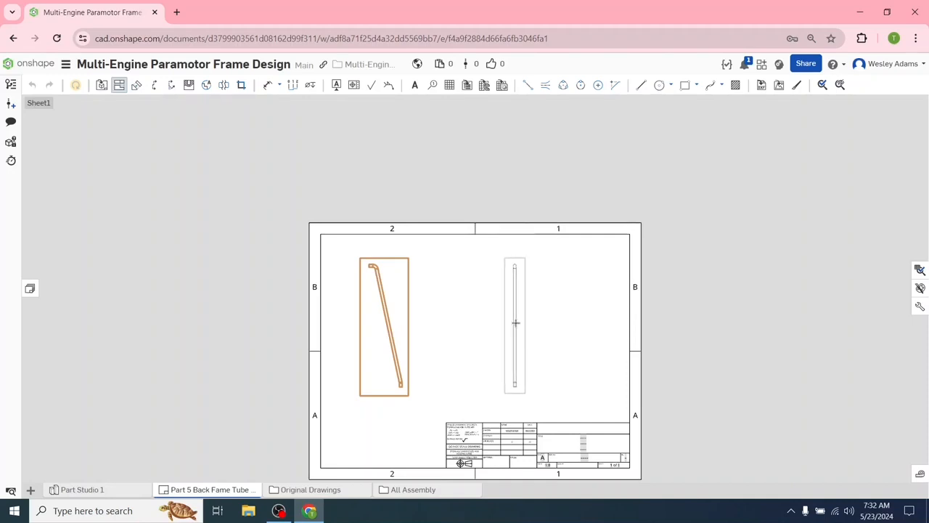
click(498, 323)
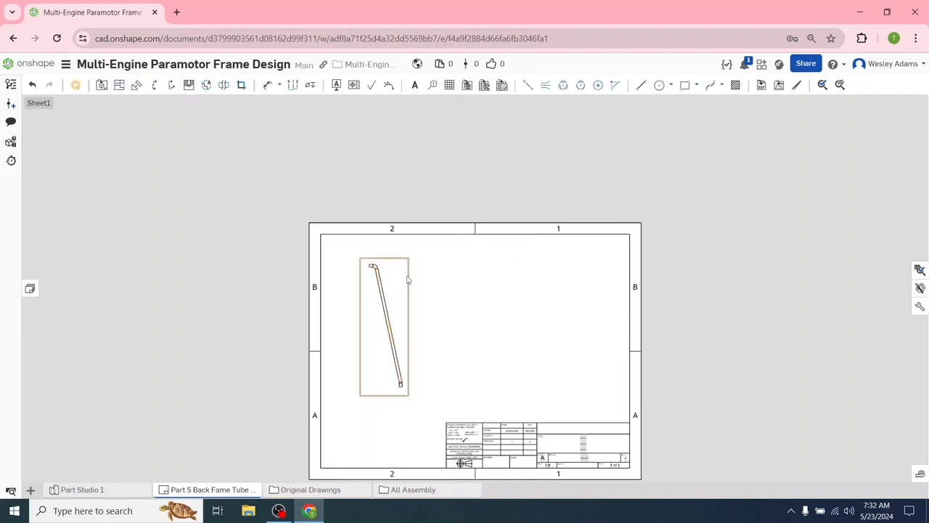
- Set the front view's scale to 1:5 and move the view down inside the sheet border
right_click(406, 259)
mouse_move(444, 293)
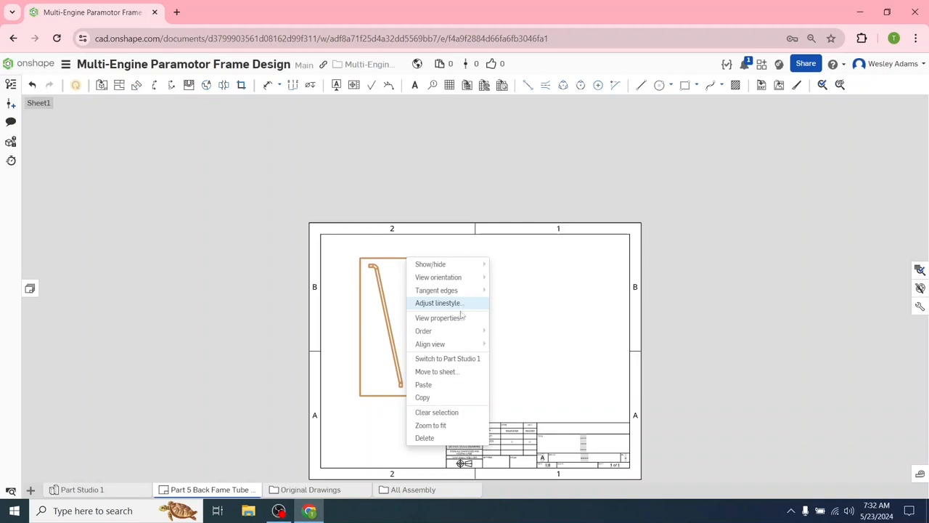
click(459, 319)
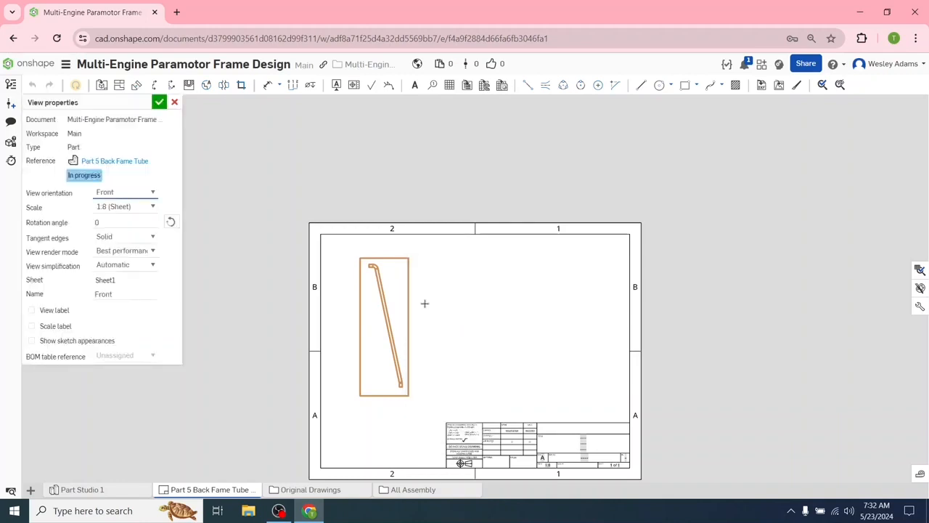
click(154, 209)
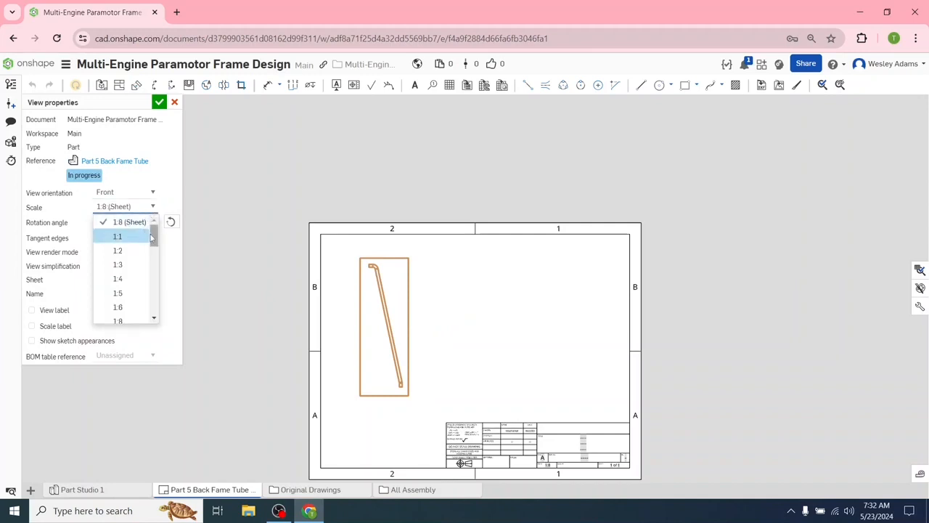
drag(153, 239, 154, 243)
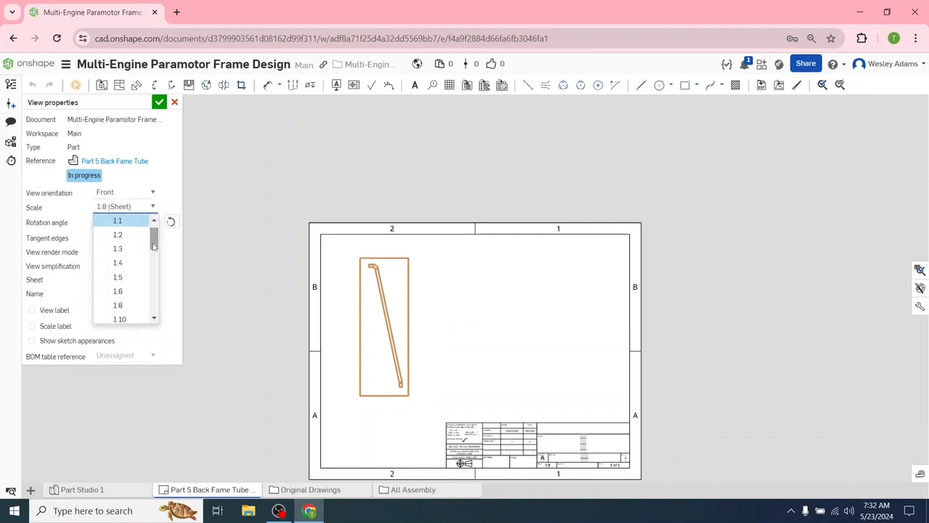
click(127, 295)
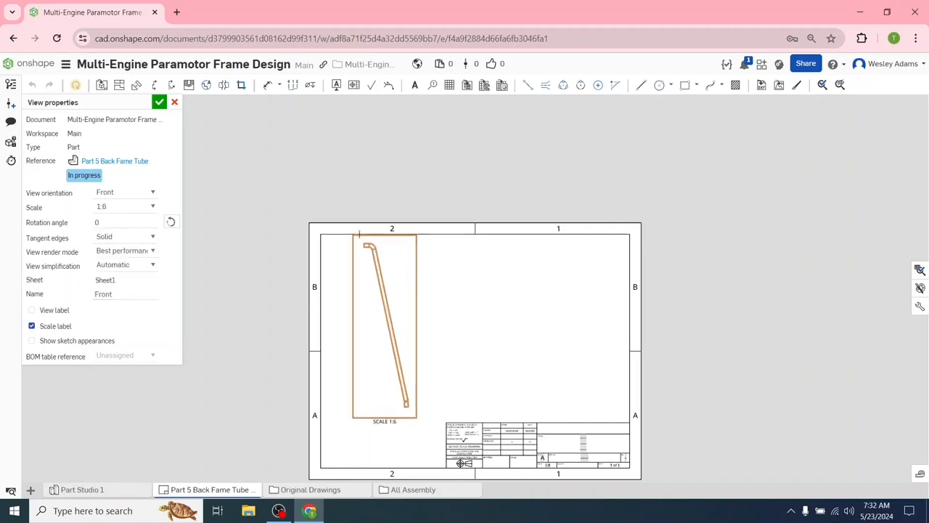
click(152, 207)
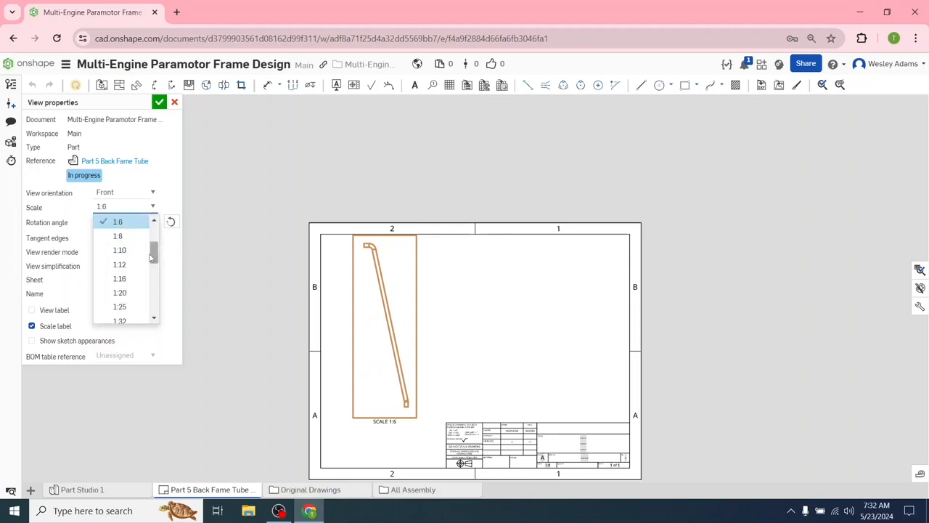
drag(153, 257, 154, 240)
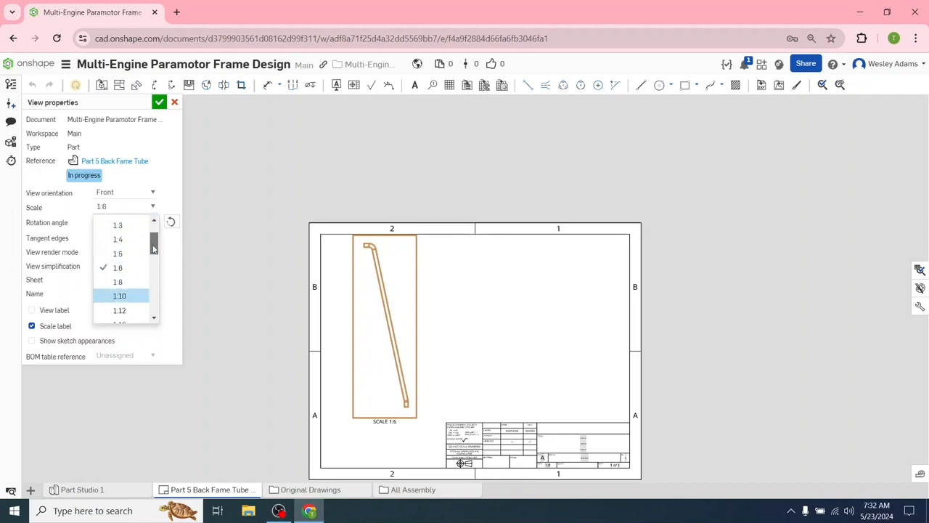
click(119, 250)
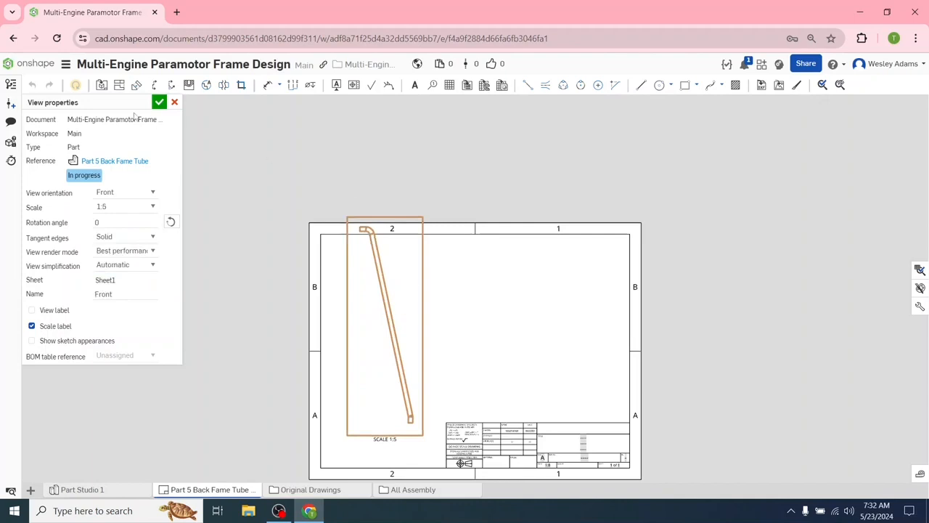
click(159, 103)
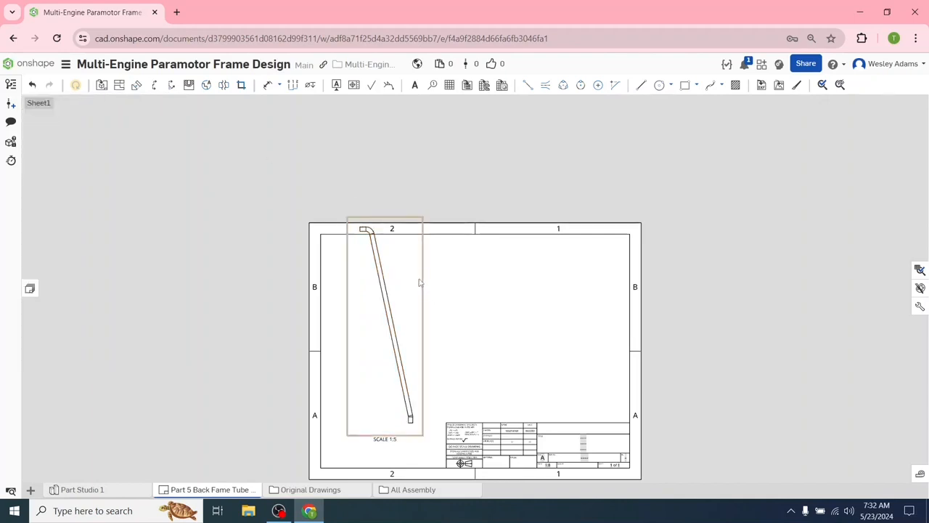
drag(420, 282, 424, 310)
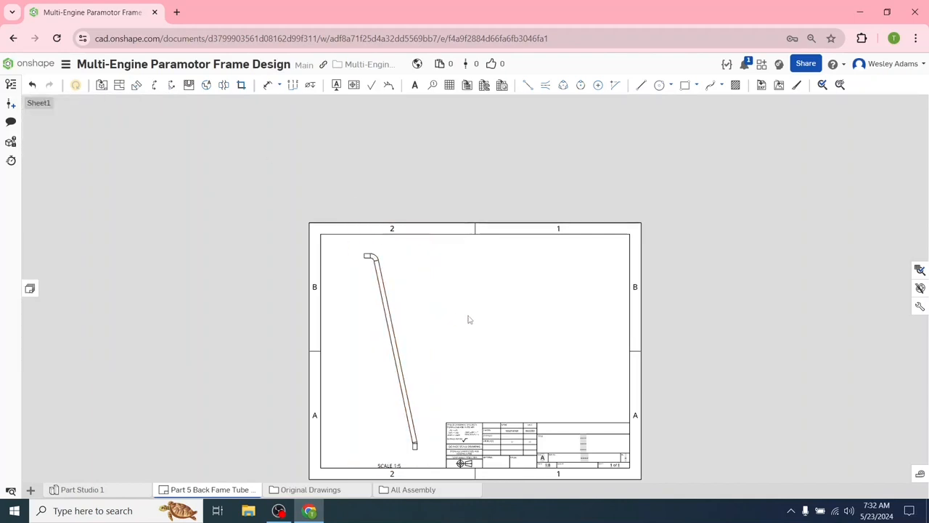
- Insert an isometric view of the tube at the 1:8 sheet scale in the sheet's upper right area
key(f)
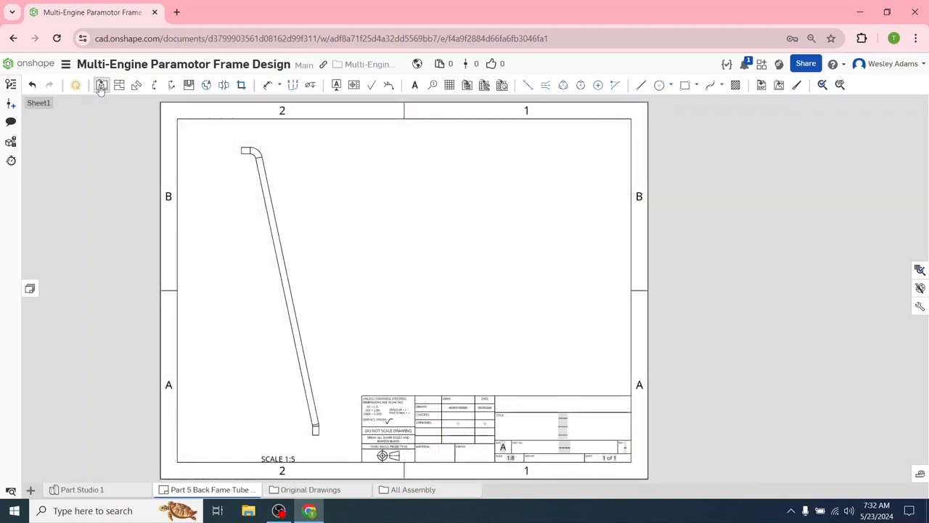
click(101, 86)
click(123, 135)
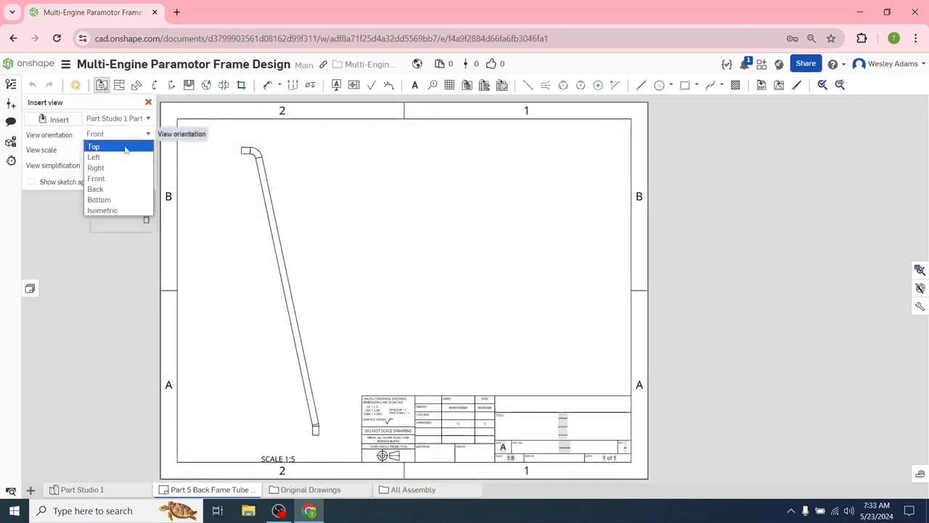
click(102, 210)
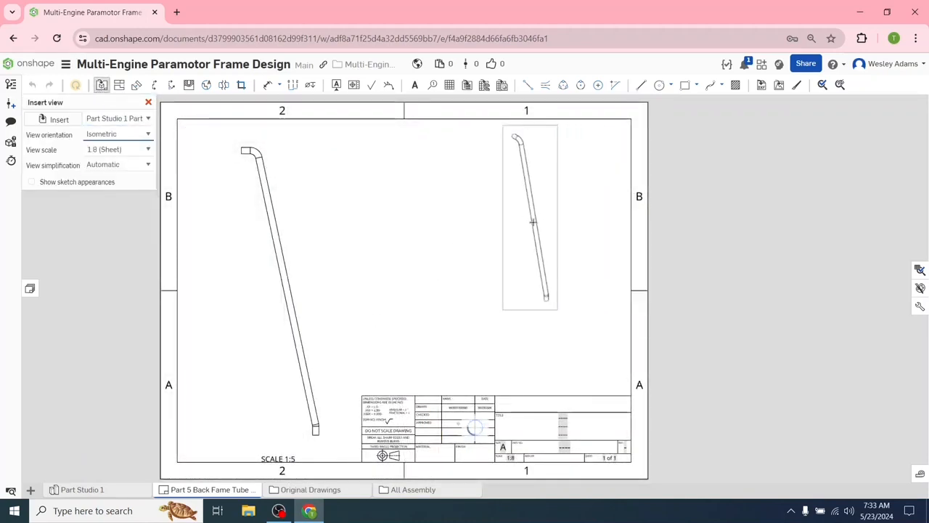
click(535, 225)
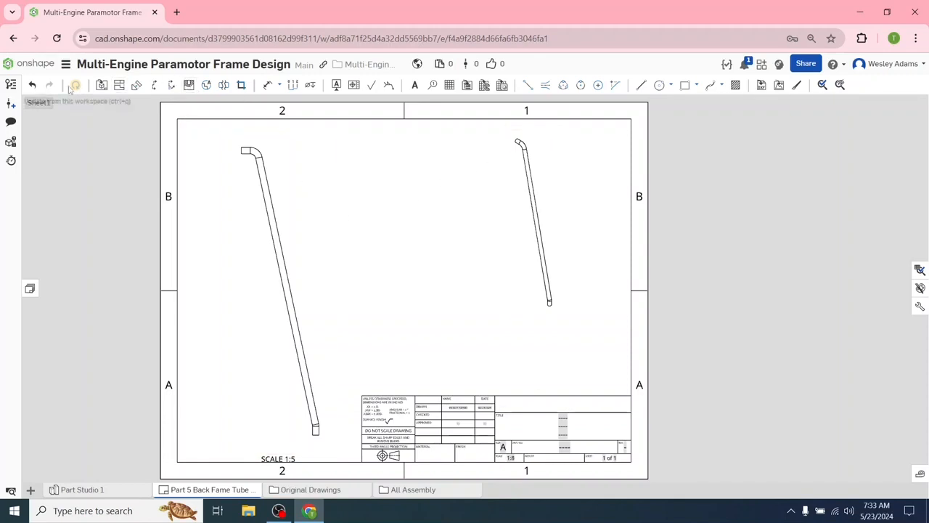
- Insert a left view at the 1:8 sheet scale between the front and isometric views and move it up level with the isometric view
click(101, 86)
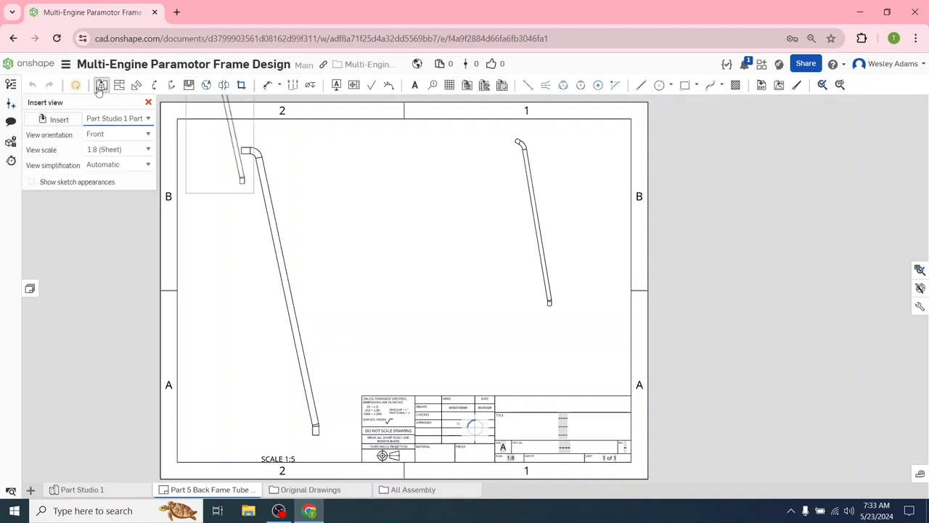
click(110, 135)
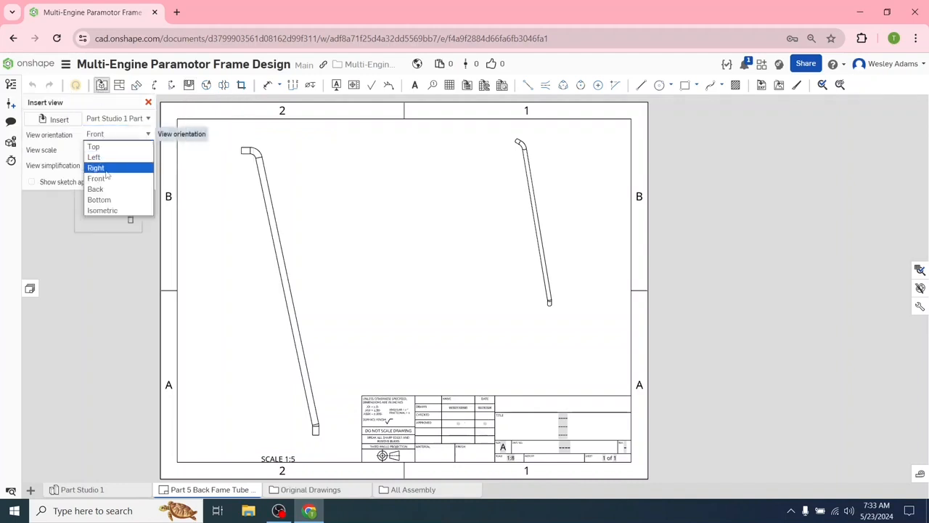
click(107, 168)
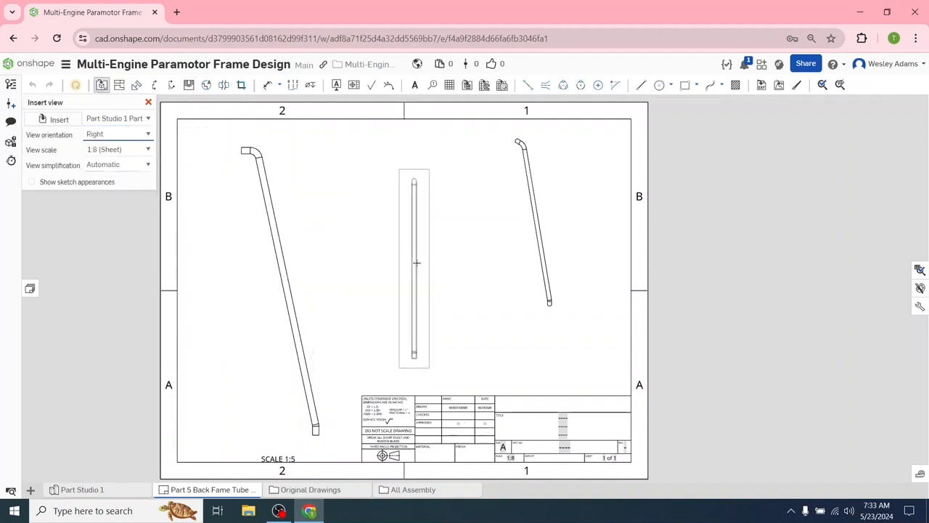
click(141, 136)
click(117, 156)
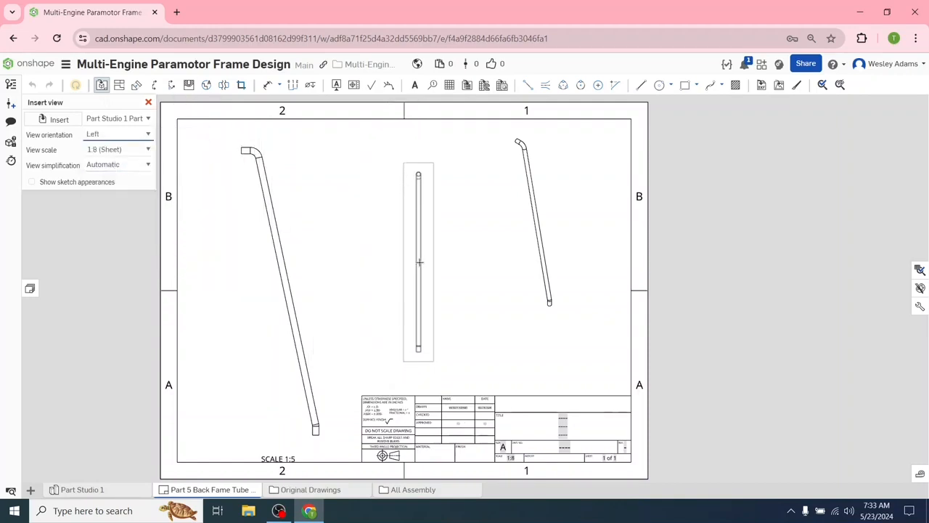
click(418, 262)
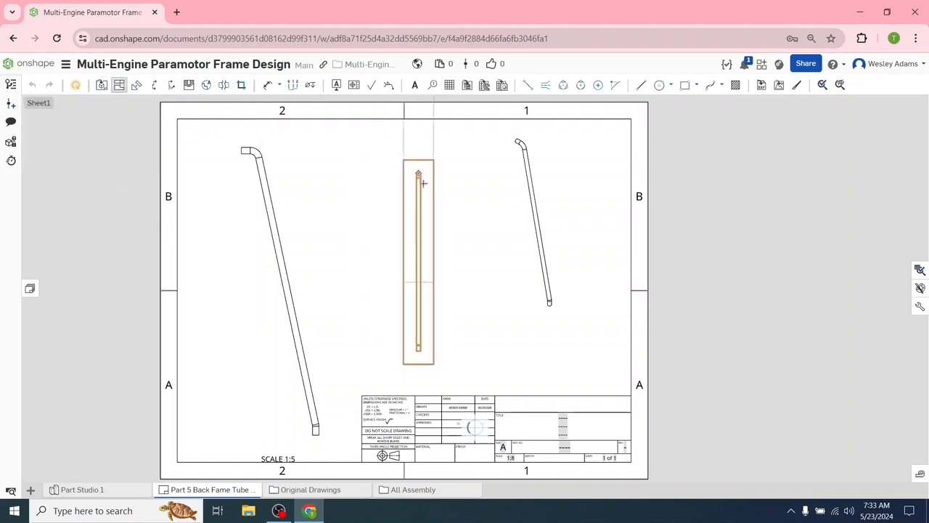
click(449, 205)
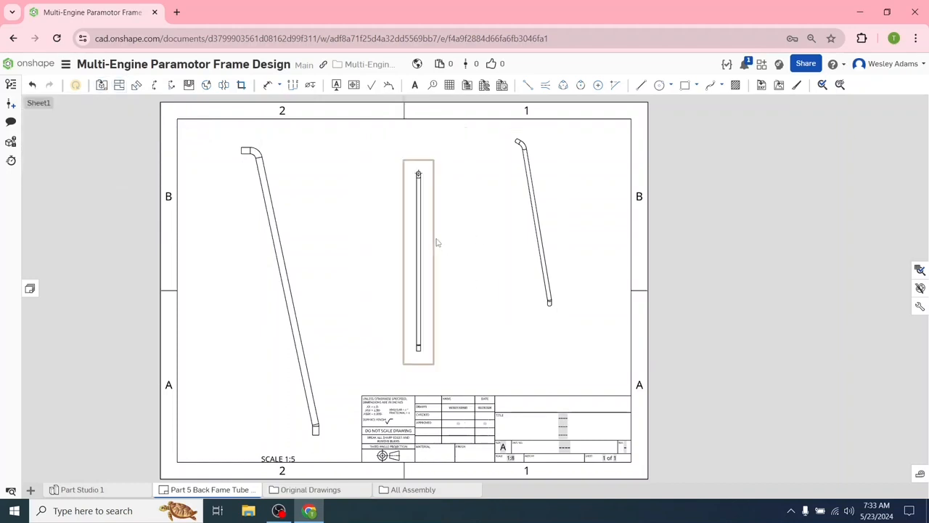
scroll(462, 272, up, 1)
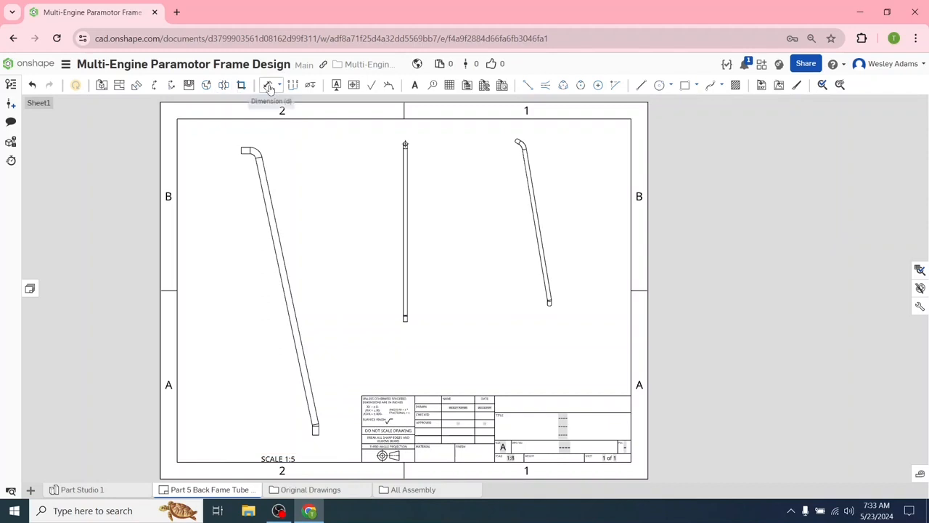
- Add a line to line angular dimension between the front view's short upper end and the long straight tube section
click(269, 87)
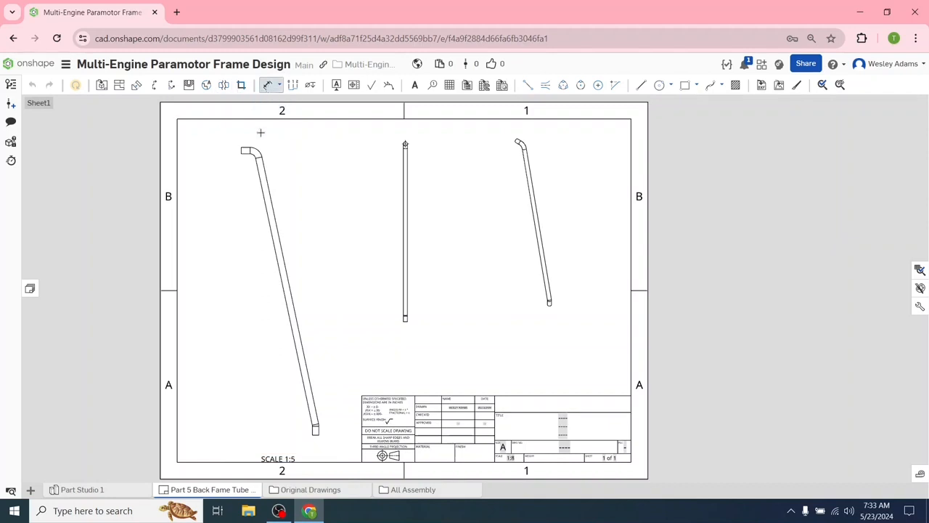
click(279, 86)
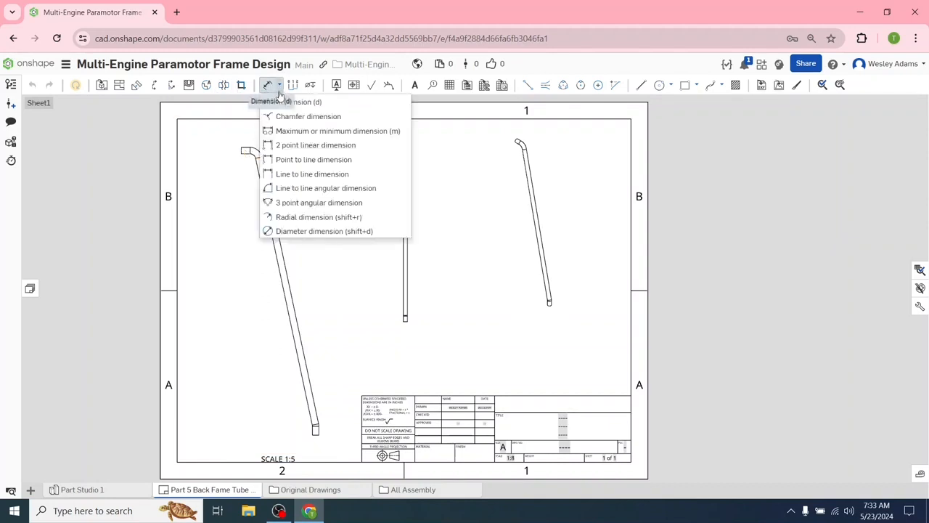
click(316, 190)
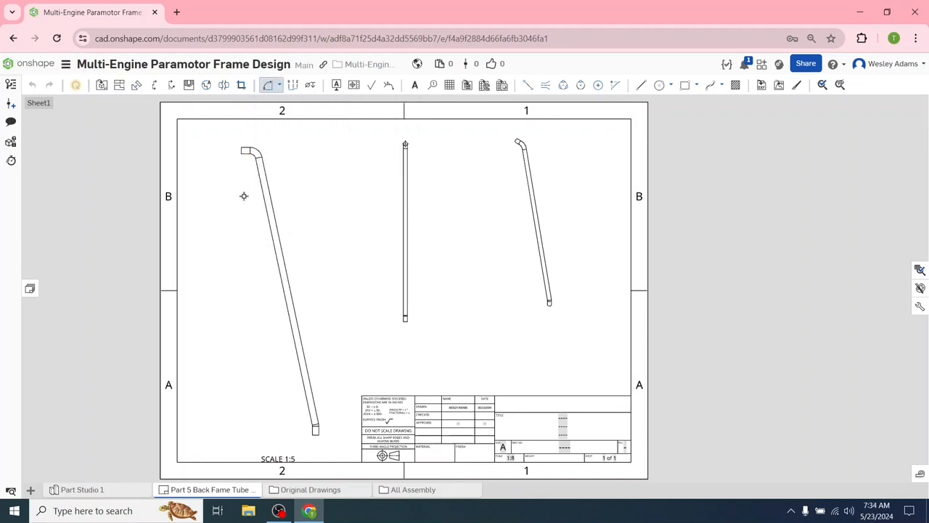
scroll(243, 196, up, 3)
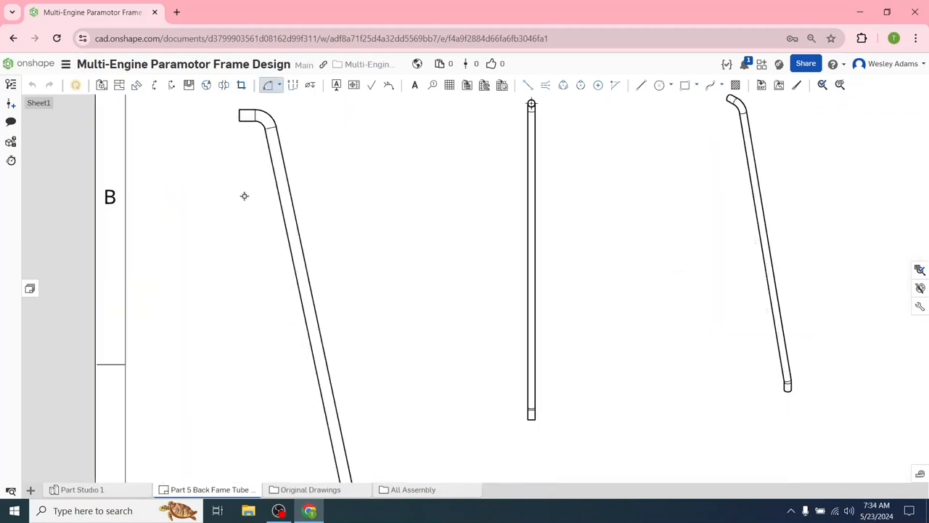
click(268, 151)
click(249, 121)
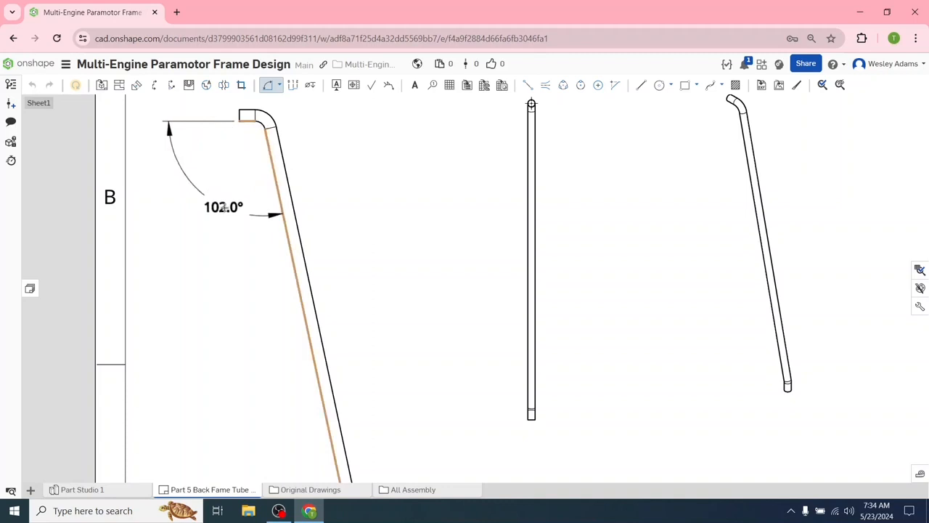
click(240, 207)
- Add a line to line angular dimension between the front view's long straight tube section and its short lower end
scroll(431, 321, down, 3)
middle_drag(442, 371, 407, 256)
scroll(363, 380, up, 5)
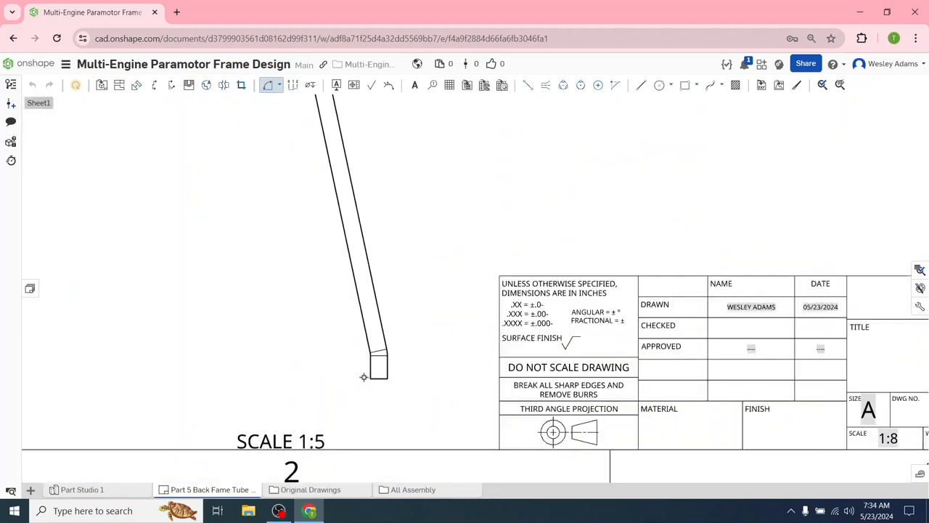
click(366, 319)
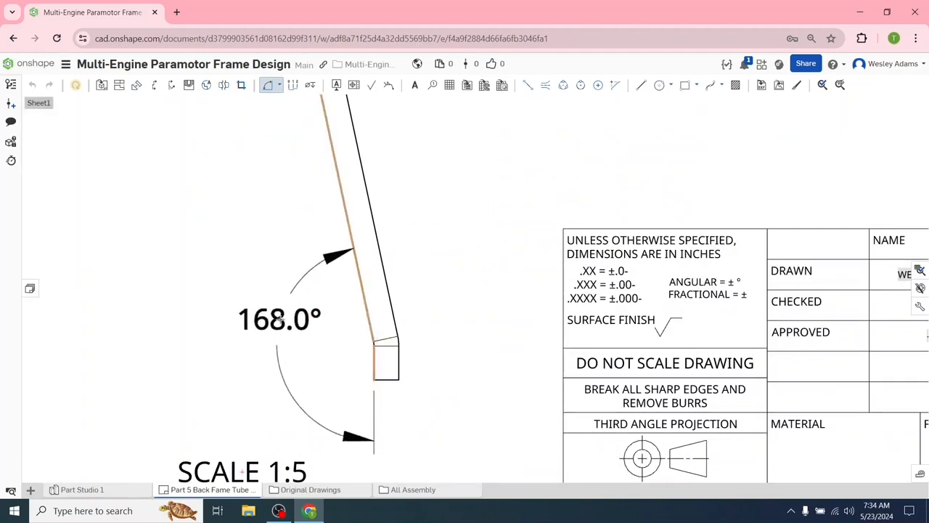
click(280, 320)
scroll(432, 311, down, 5)
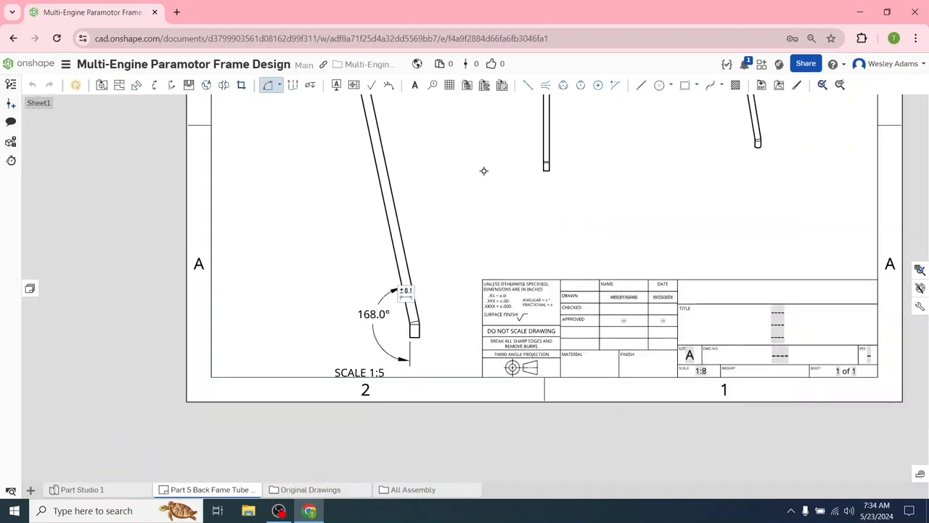
- Add a line to line dimension for the length of the front view's long straight section, placed beside the tube
key(f)
click(279, 85)
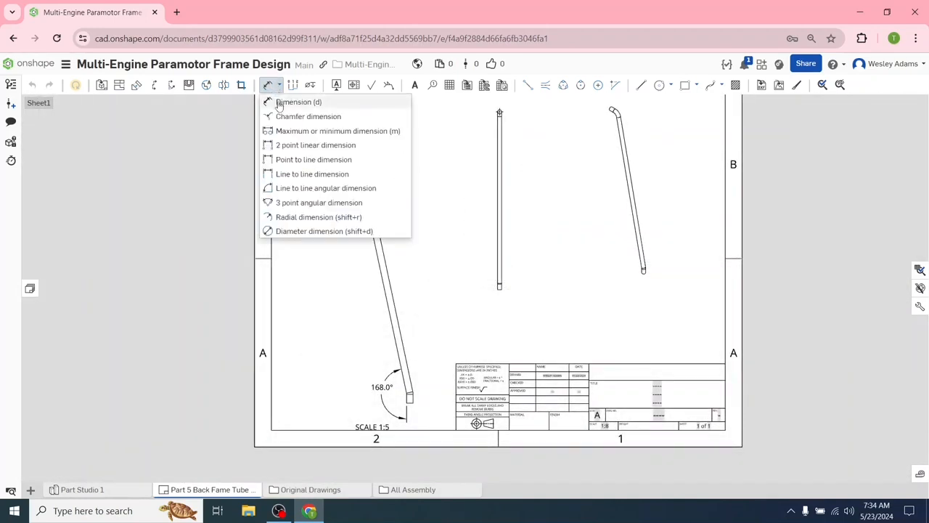
click(334, 175)
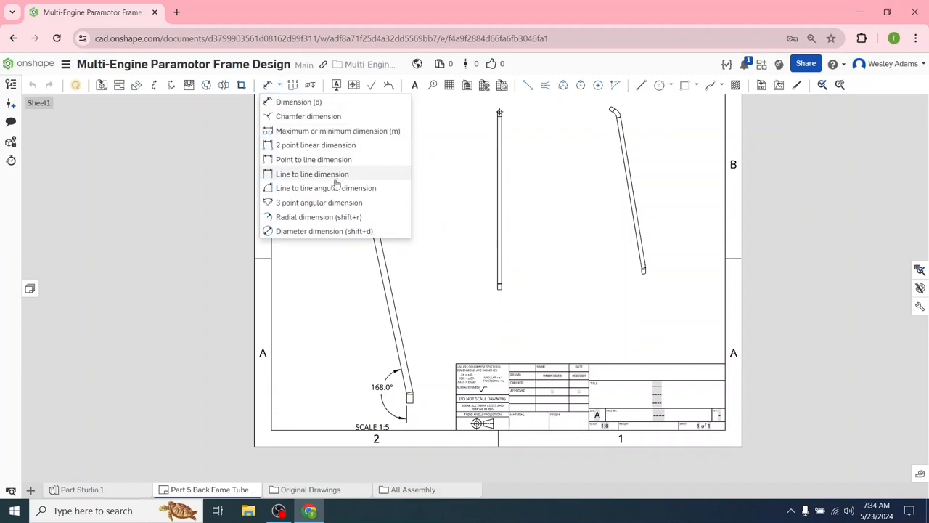
scroll(434, 234, up, 3)
scroll(430, 229, down, 1)
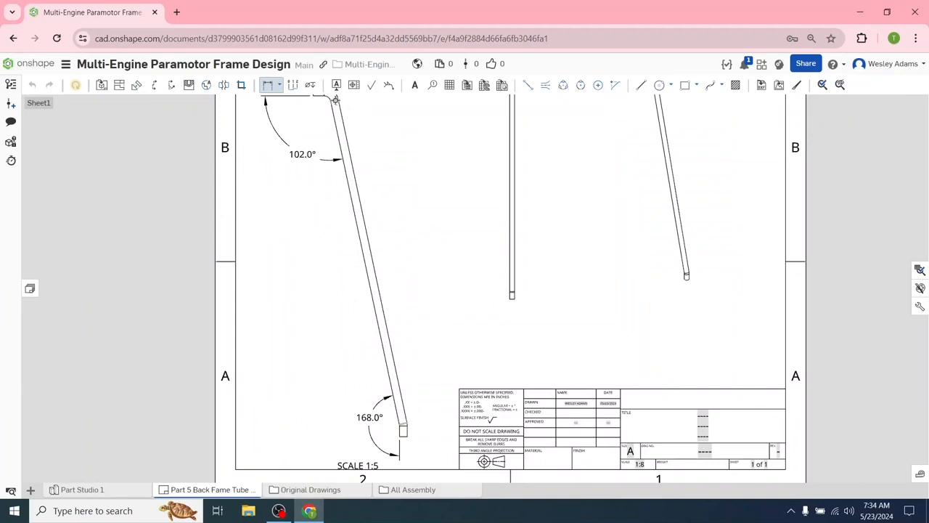
click(335, 100)
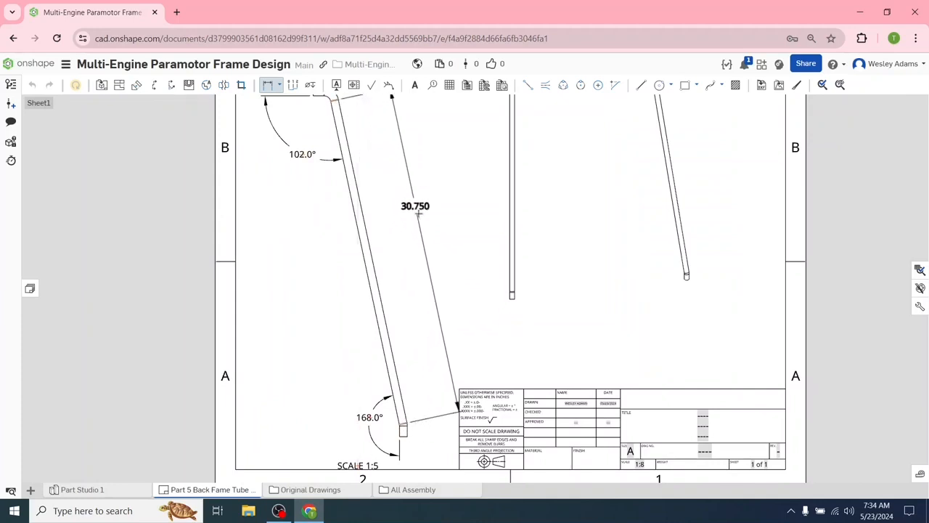
click(418, 219)
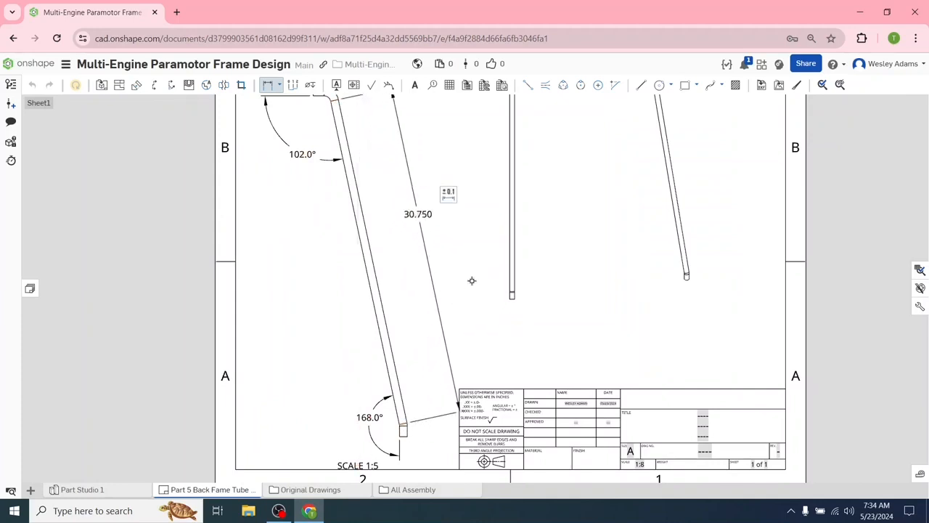
- Add line to line dimensions for the lengths of the front view's short lower end and short upper end
scroll(407, 435, up, 8)
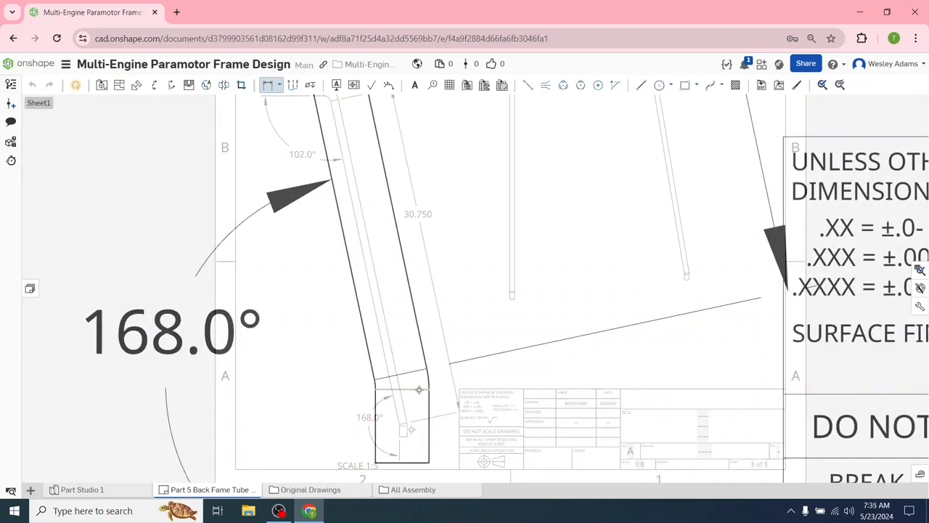
click(415, 462)
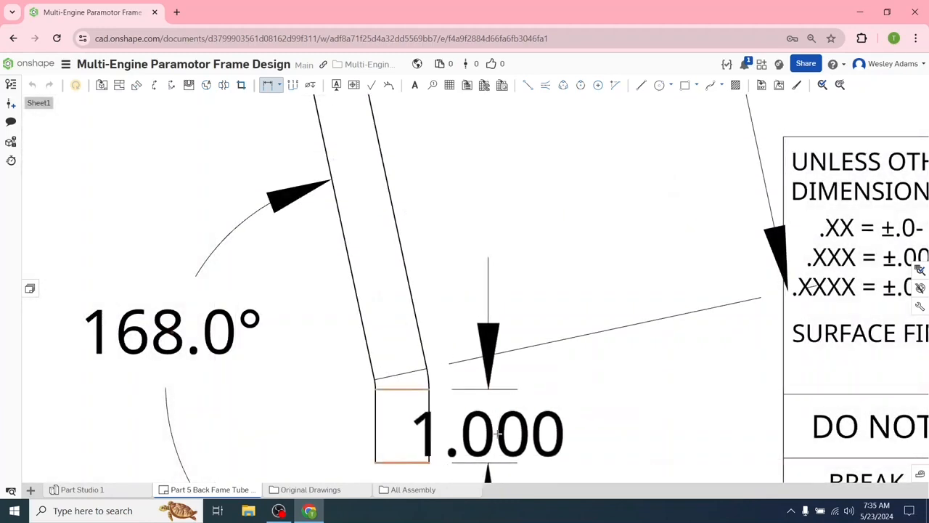
click(555, 428)
scroll(646, 394, down, 3)
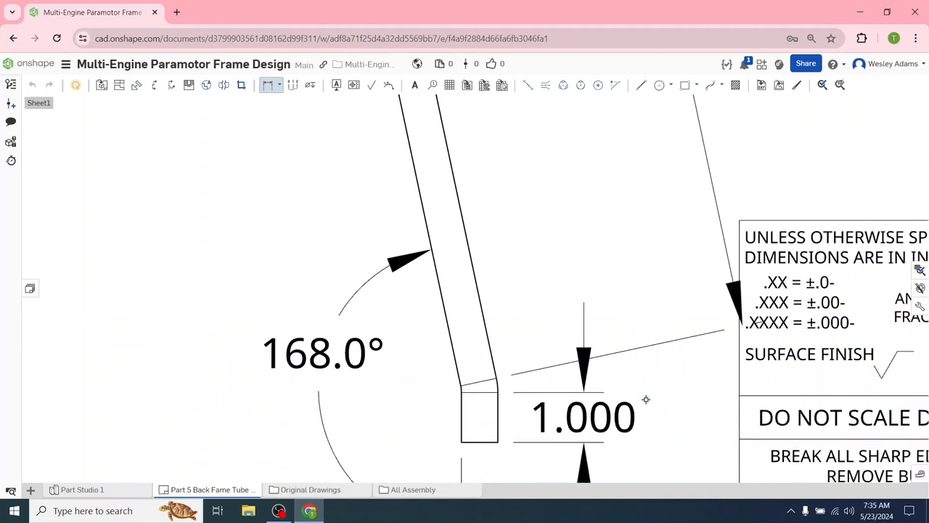
middle_drag(508, 156, 431, 413)
scroll(421, 208, down, 3)
middle_drag(413, 109, 516, 438)
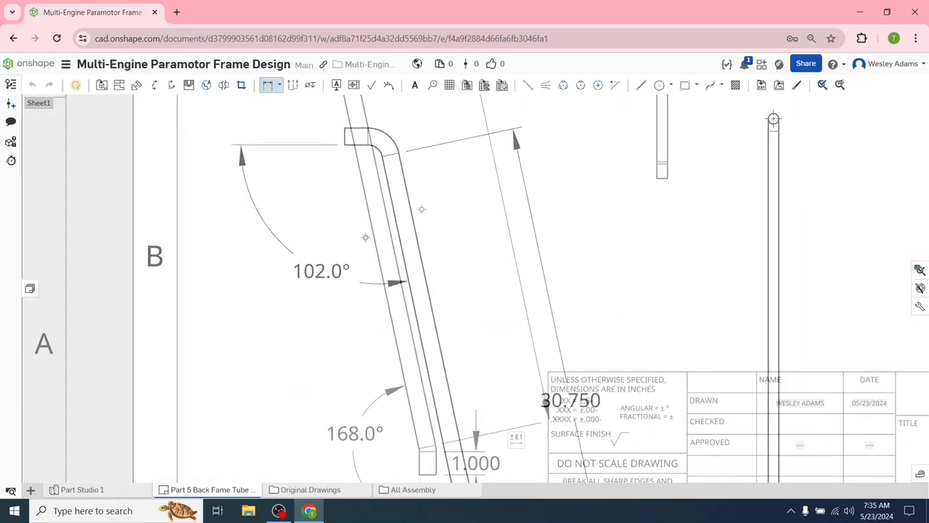
click(345, 136)
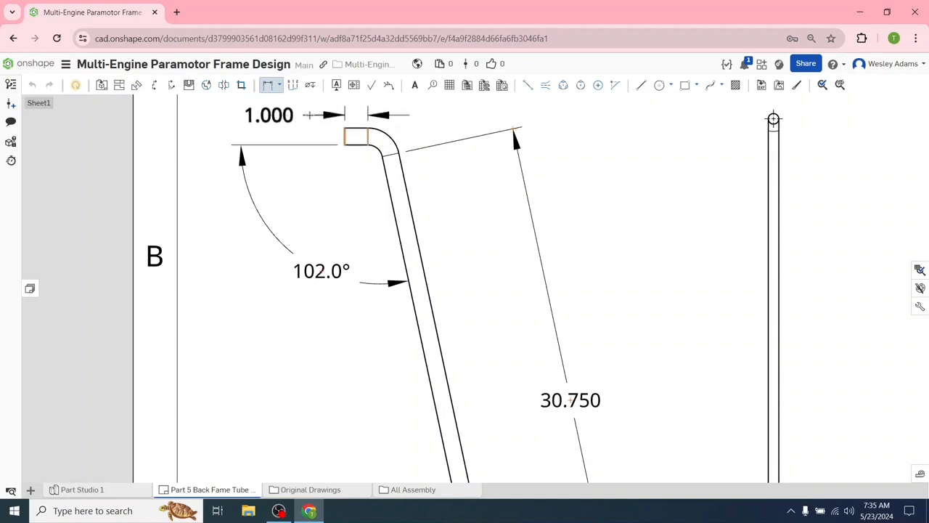
click(308, 114)
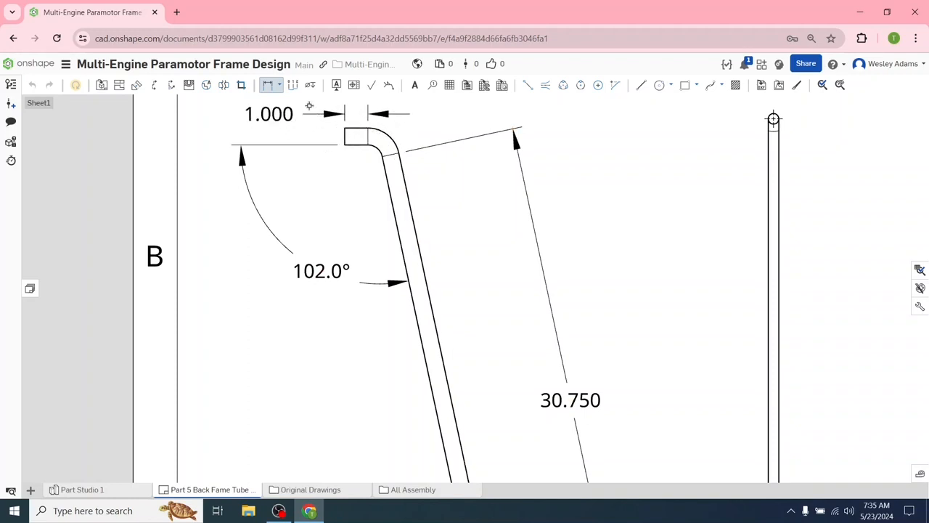
- Add 2 point linear dimensions between the outer arc endpoints of the front view's upper bend and lower bend
click(278, 85)
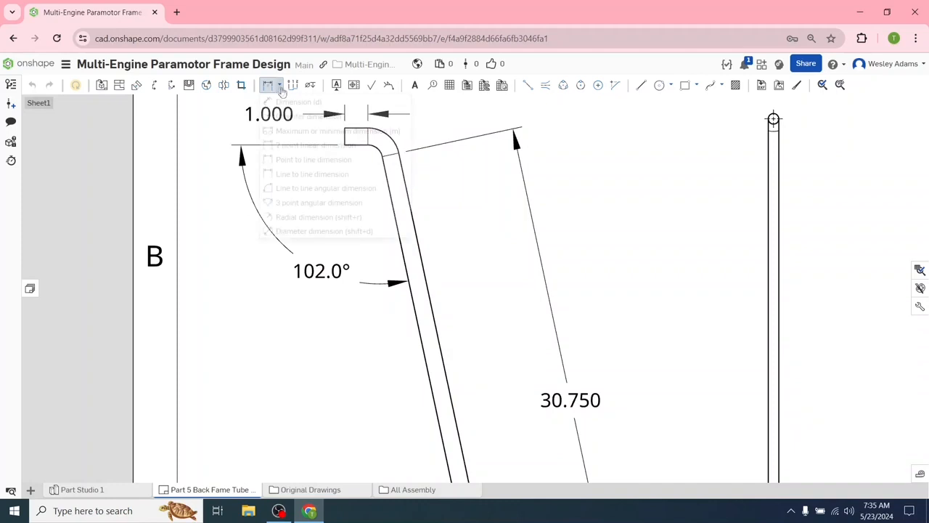
click(292, 148)
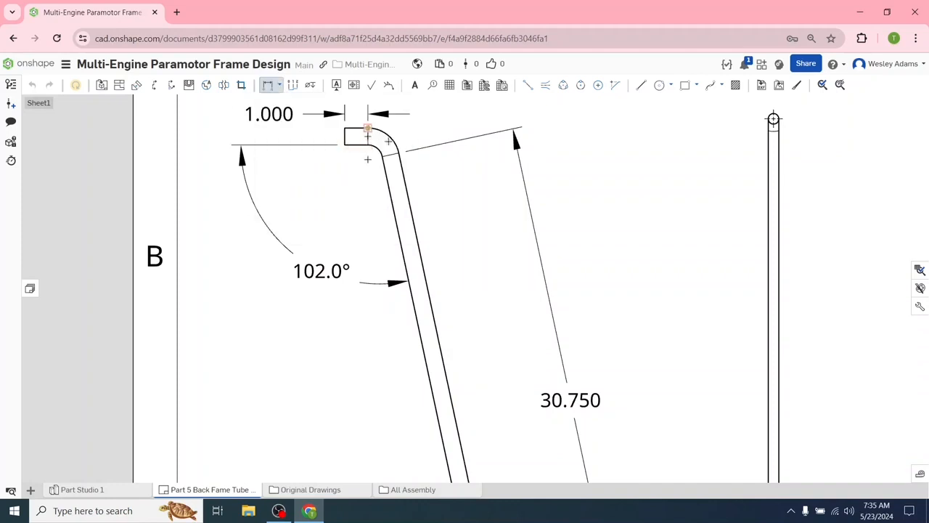
click(396, 153)
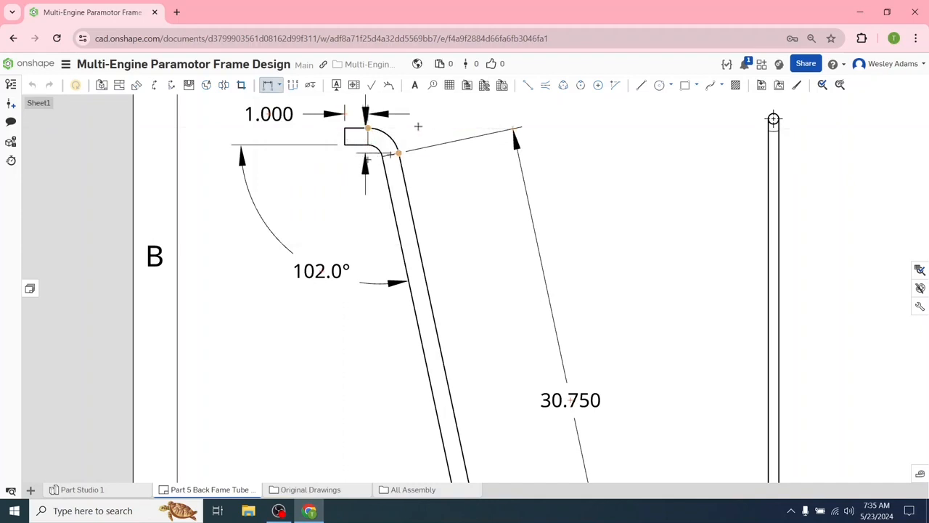
click(456, 116)
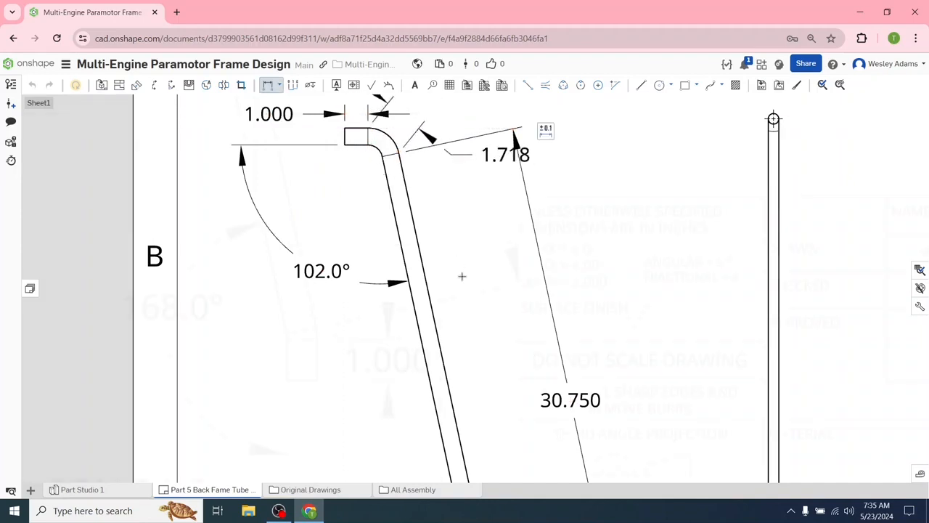
scroll(462, 277, up, 5)
click(300, 322)
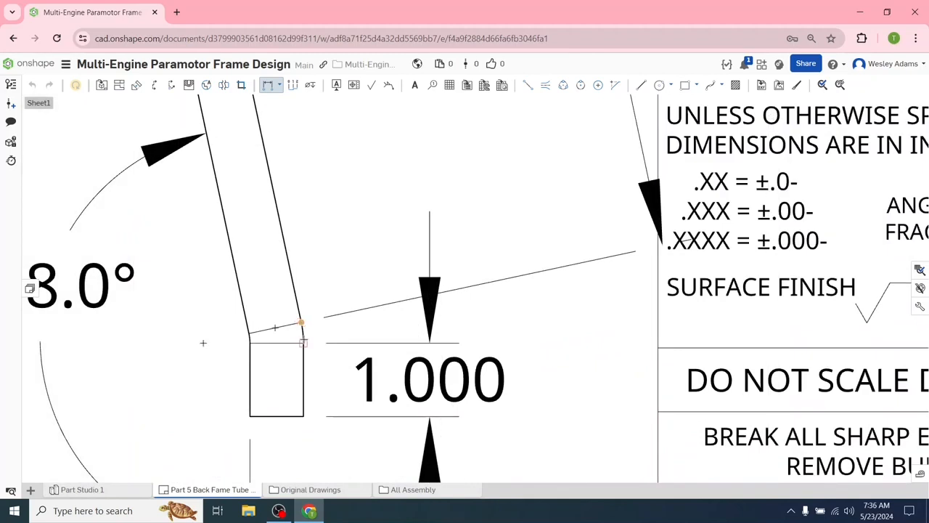
click(304, 343)
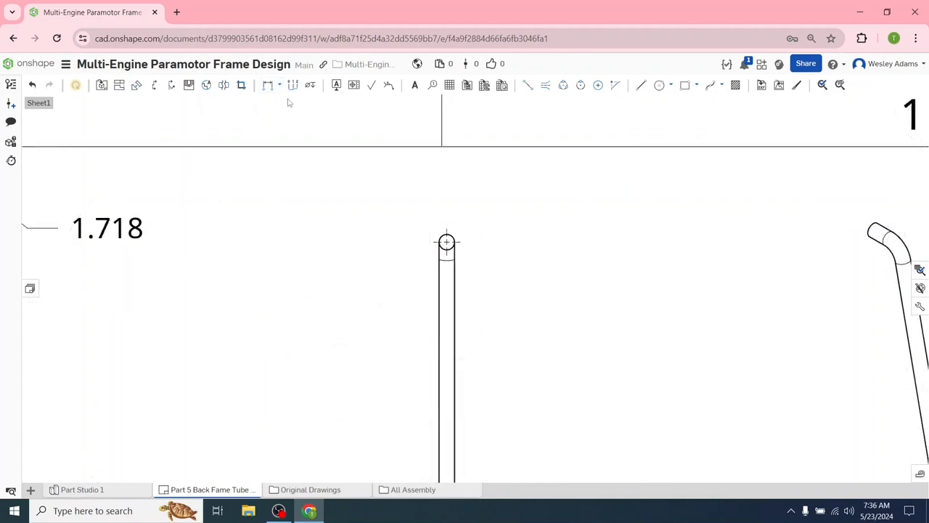
- Add a diameter dimension and a radial dimension to the circular tube end in the left view, on opposite sides
click(278, 88)
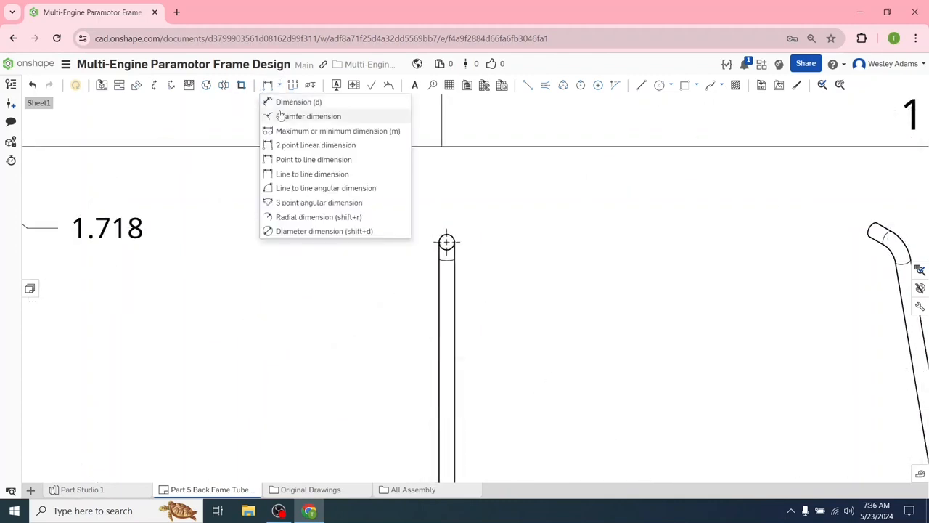
click(297, 230)
click(448, 241)
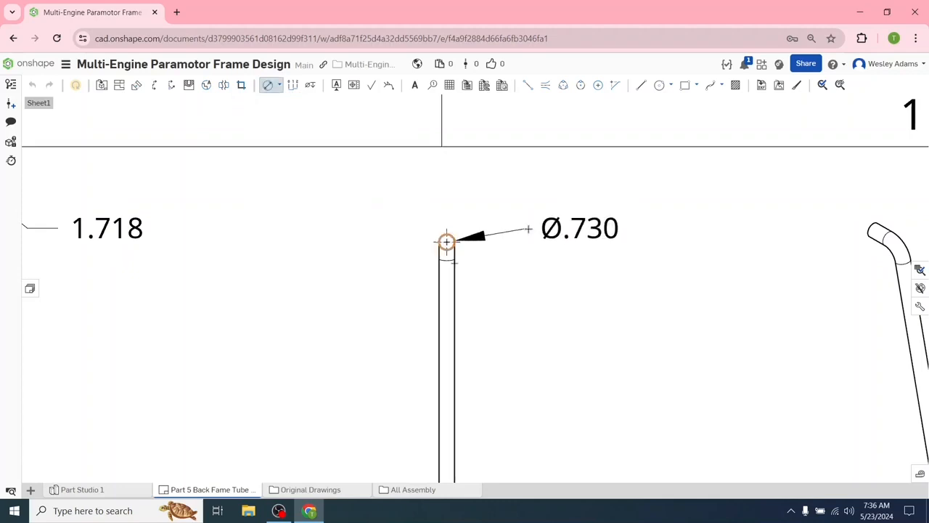
click(552, 228)
click(278, 85)
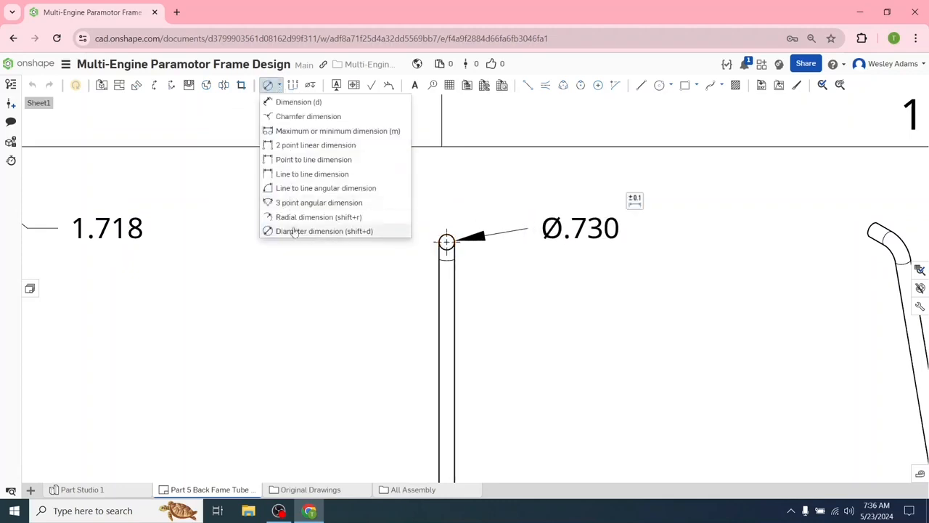
click(294, 216)
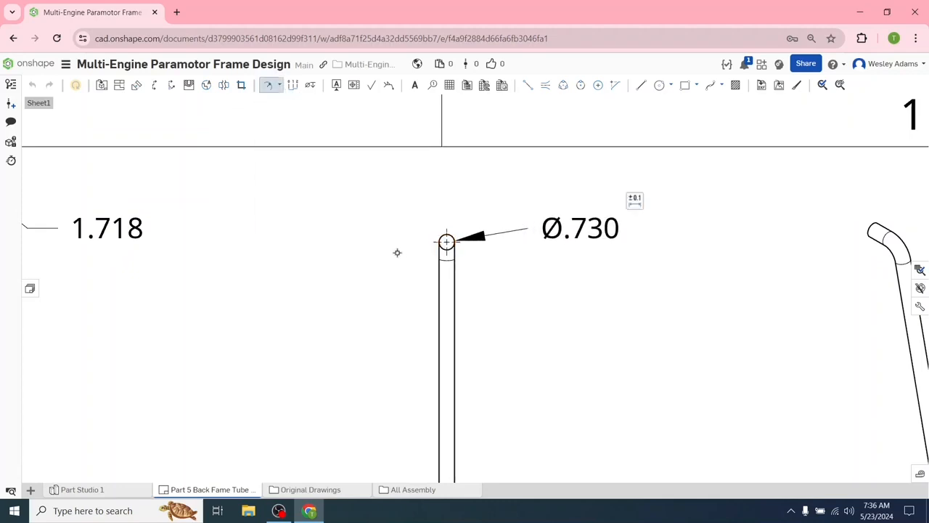
click(445, 241)
click(319, 209)
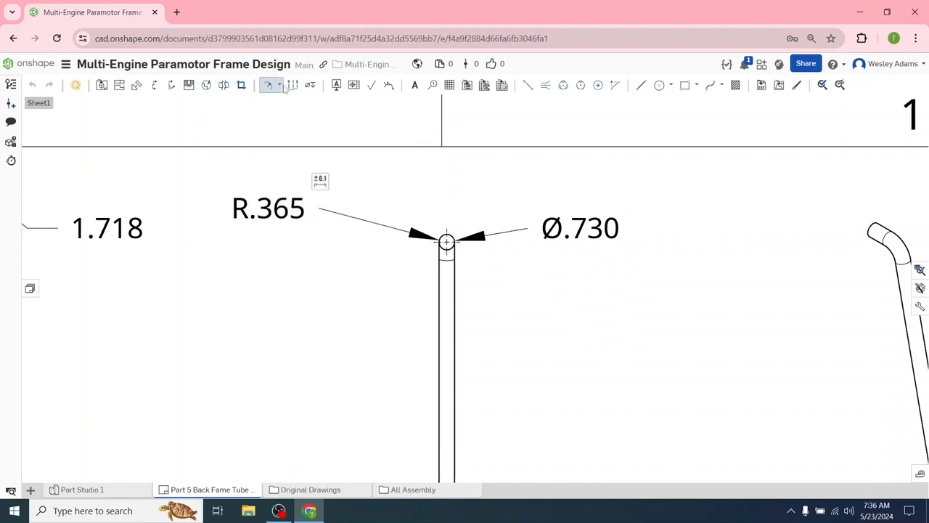
- Add a line to line dimension across the two long edges of the tube in the left view
key(f)
click(278, 85)
click(314, 174)
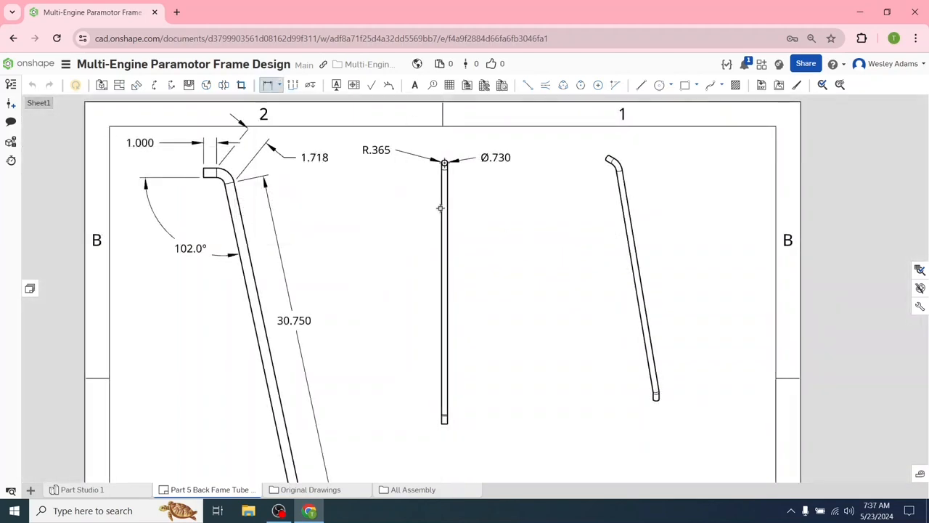
scroll(446, 205, up, 4)
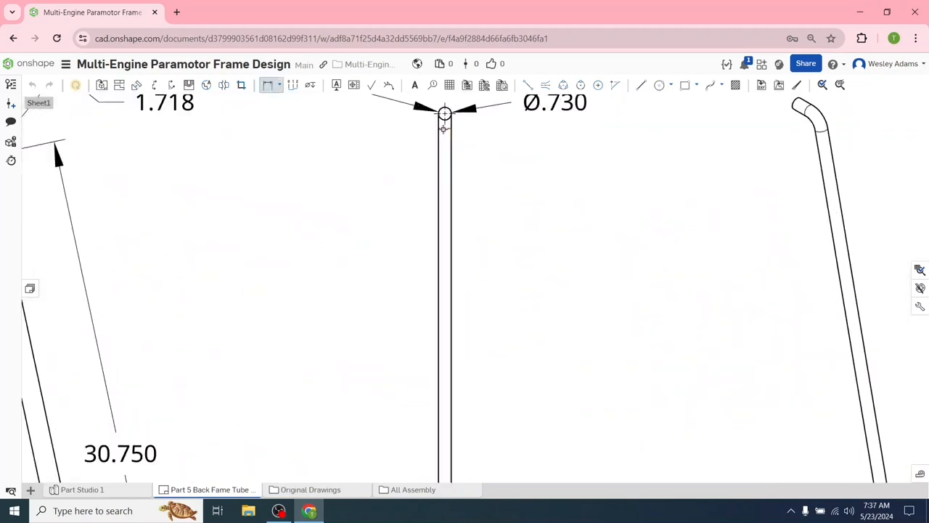
click(449, 148)
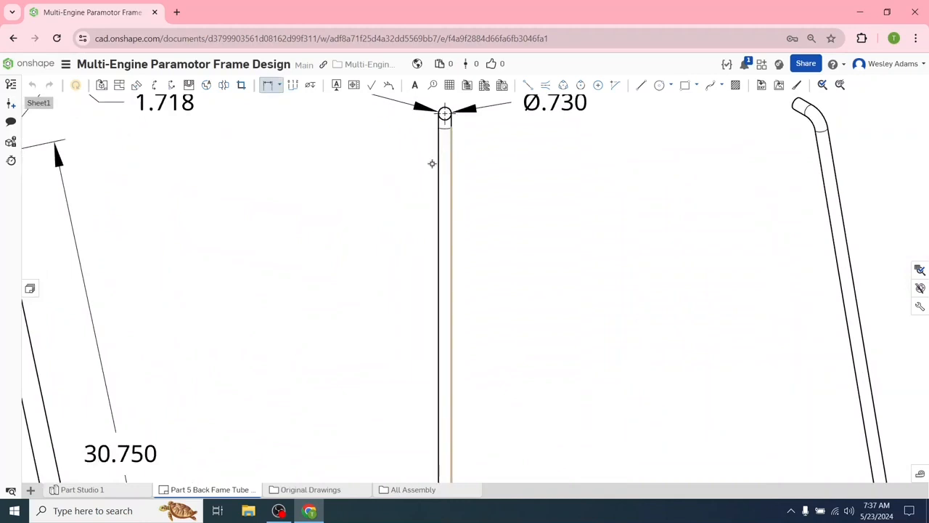
click(439, 166)
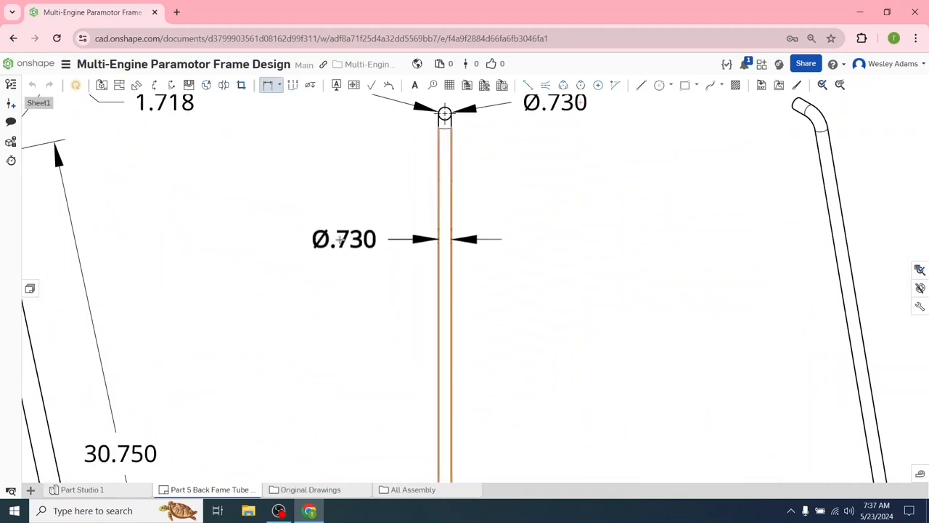
click(339, 241)
scroll(410, 387, down, 3)
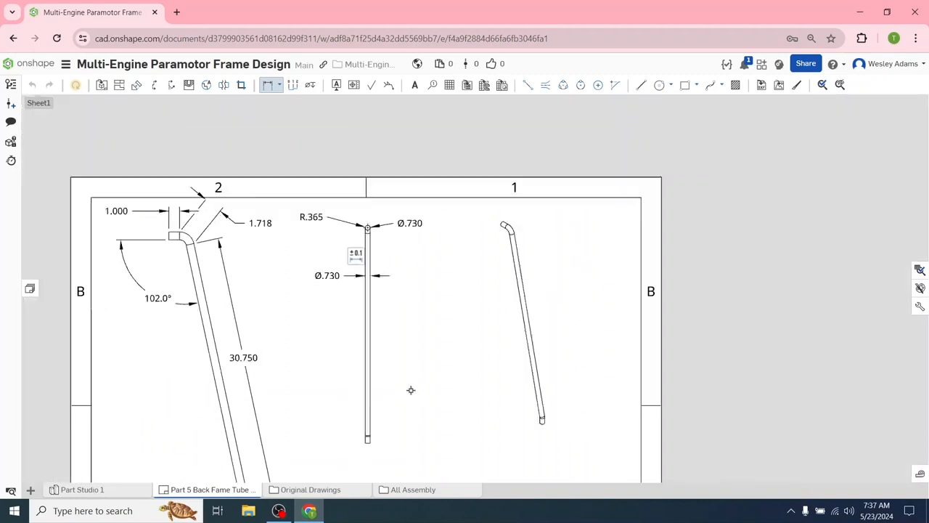
- Fill in the title field of the drawing's title block with "Part 5 Back-Frame T"
mouse_move(410, 388)
middle_down()
mouse_move(411, 220)
mouse_move(433, 278)
middle_up()
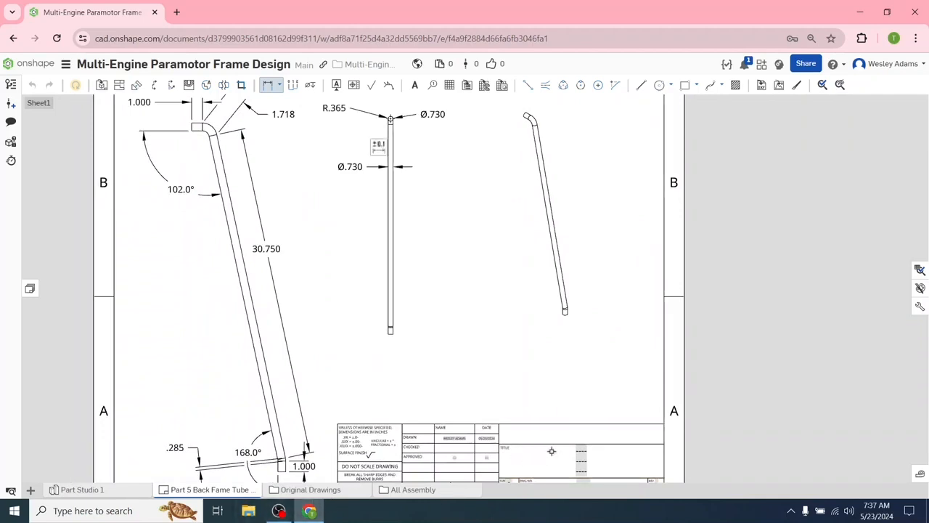
key(Escape)
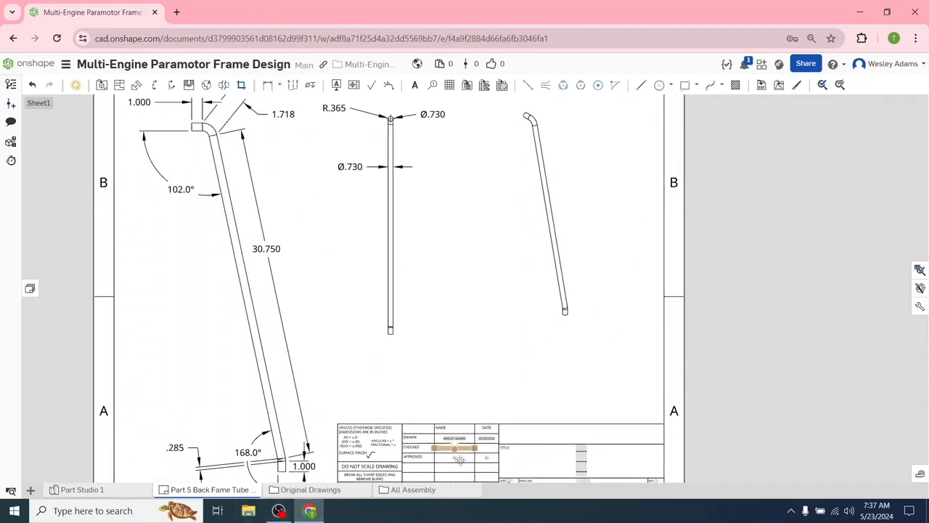
double_click(539, 453)
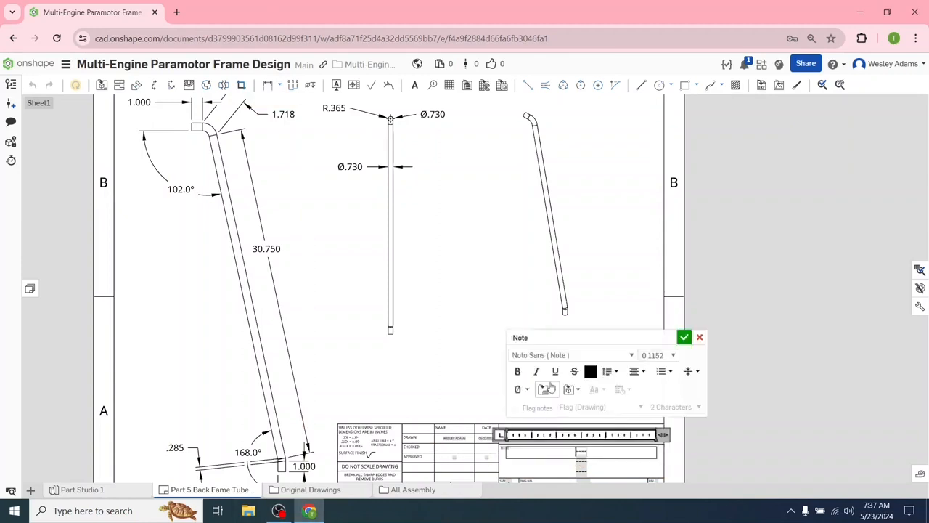
text(Pa)
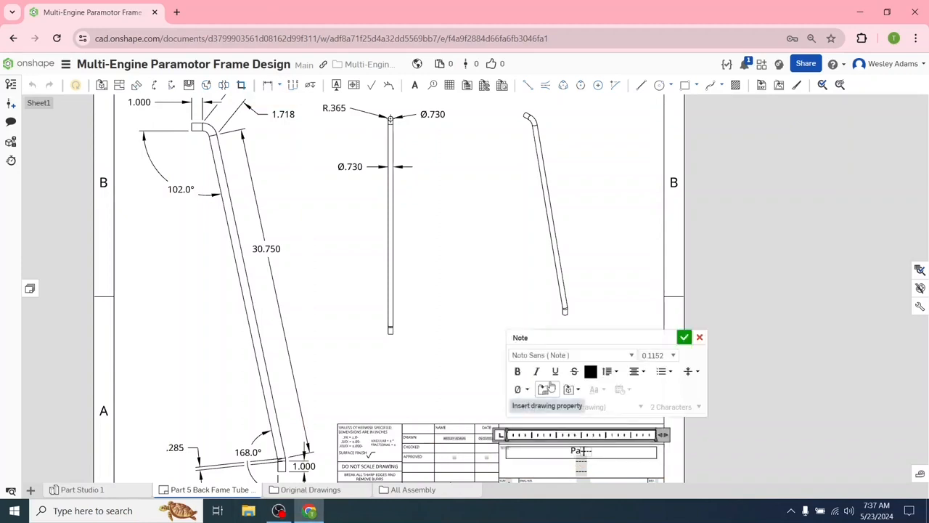
text(rt 5 Back)
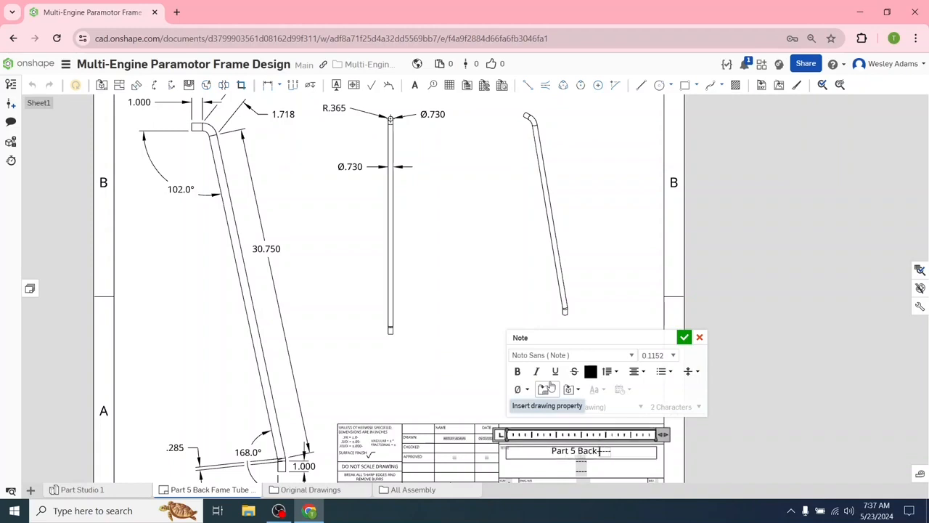
text(-FG)
key(BackSpace)
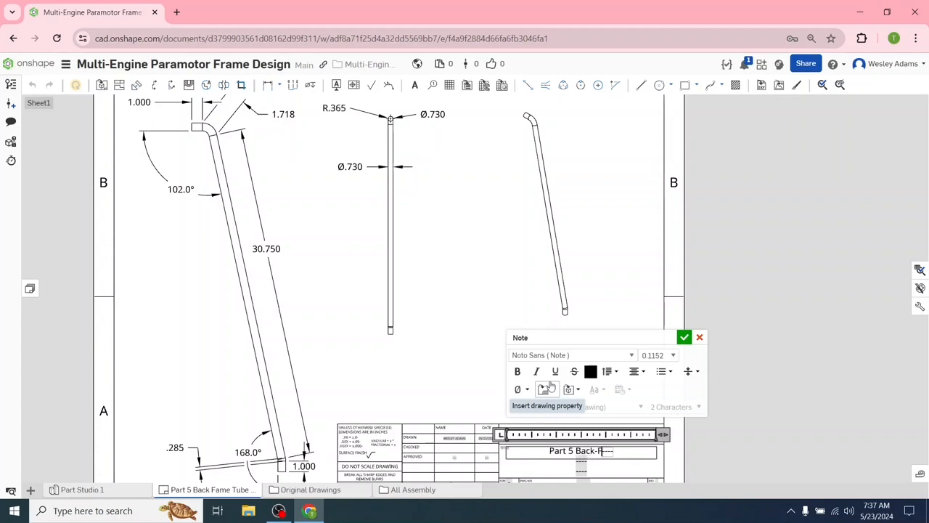
text(rame T)
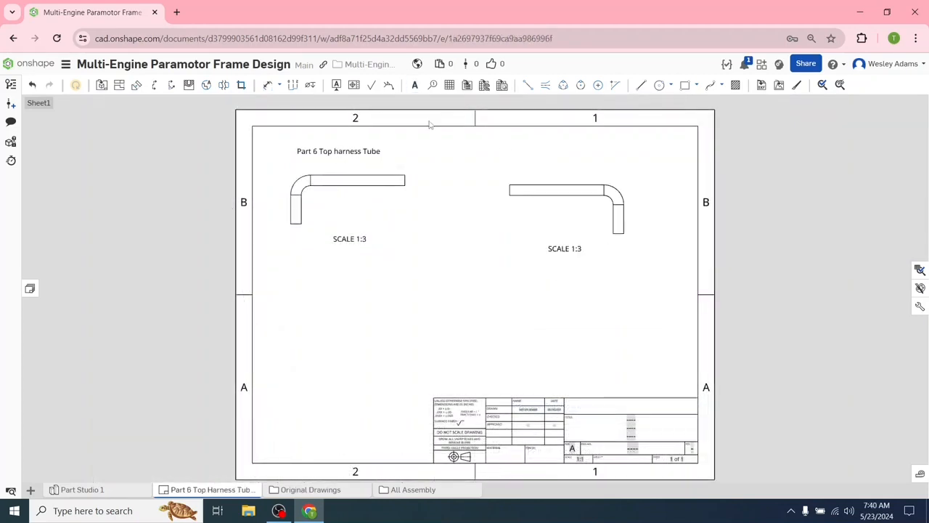
- Add the note "Part 7 Top Harness Tube" above the second tube view on the Part 6 drawing sheet
click(415, 85)
click(510, 149)
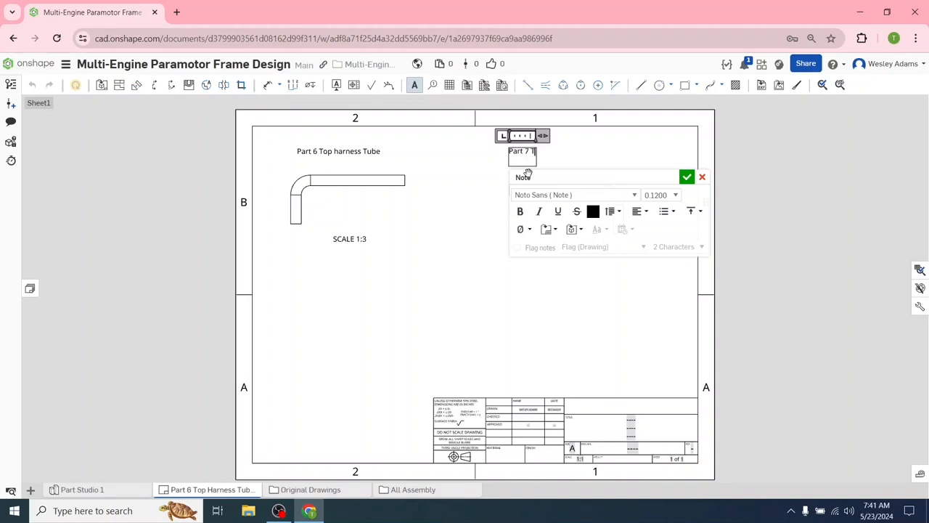
text(Part 7 Top Harness)
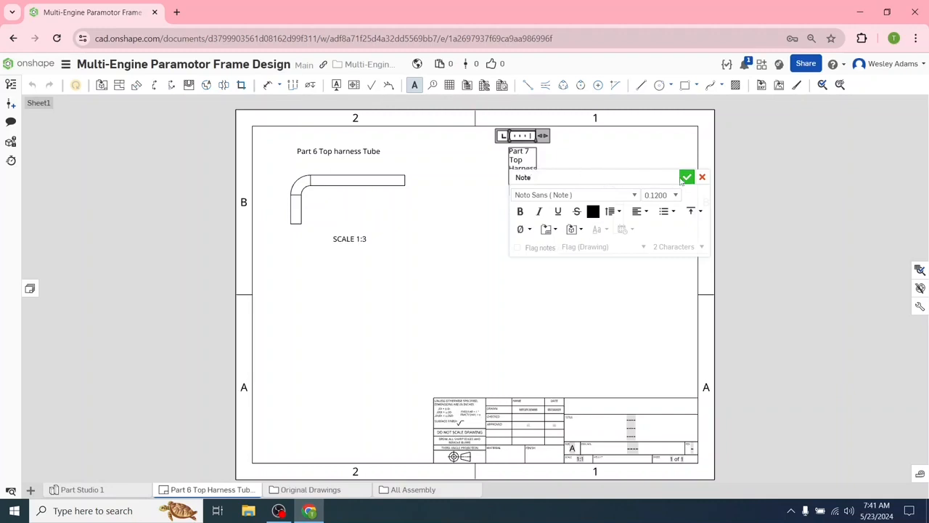
click(686, 178)
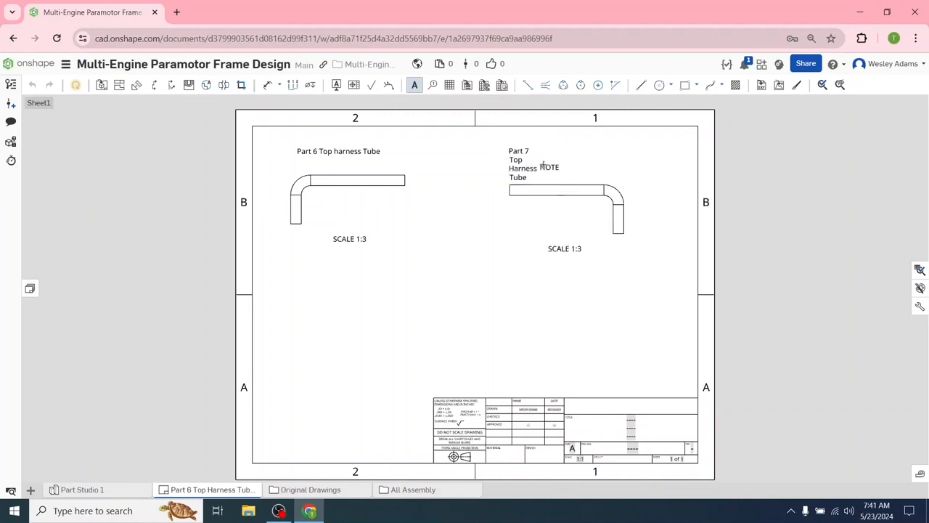
key(Escape)
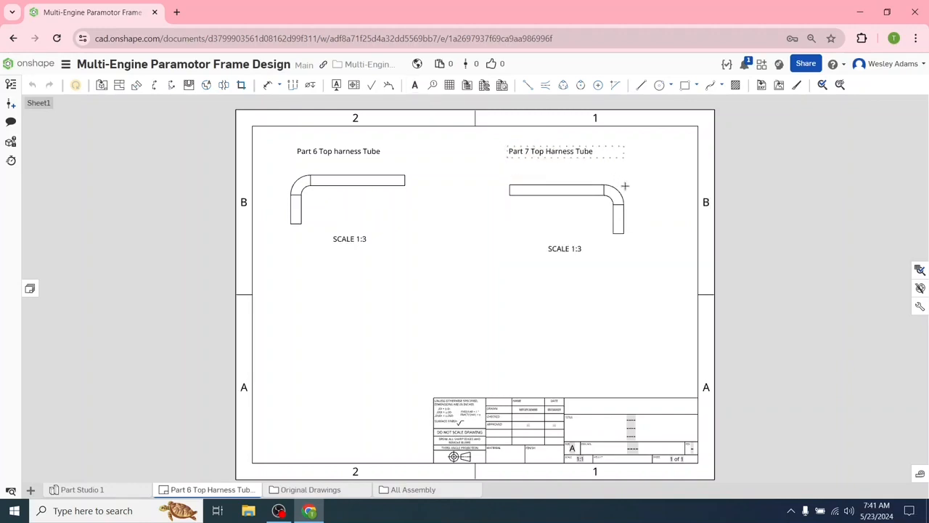
- Correct the Part 6 note to read "Part 6 Top Harness Tube" and move the Part 7 note slightly lower, closer to its tube view
click(332, 156)
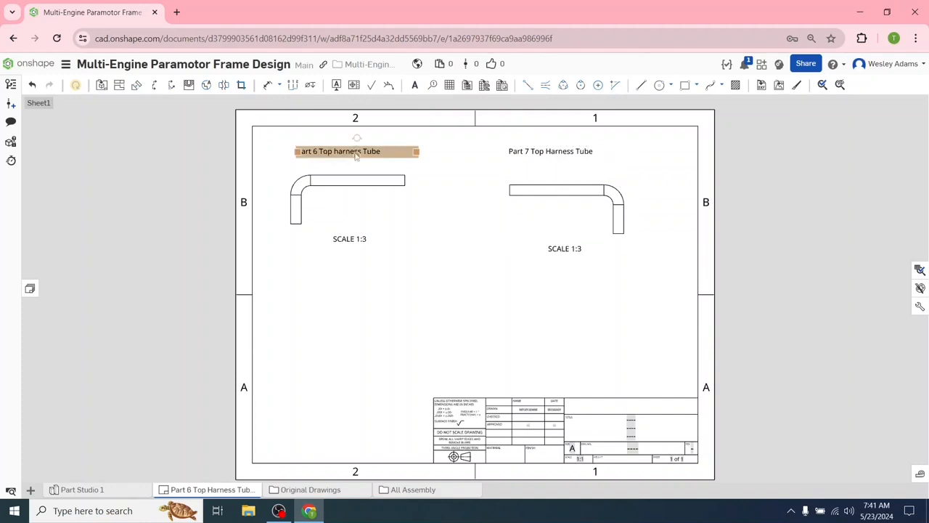
double_click(356, 155)
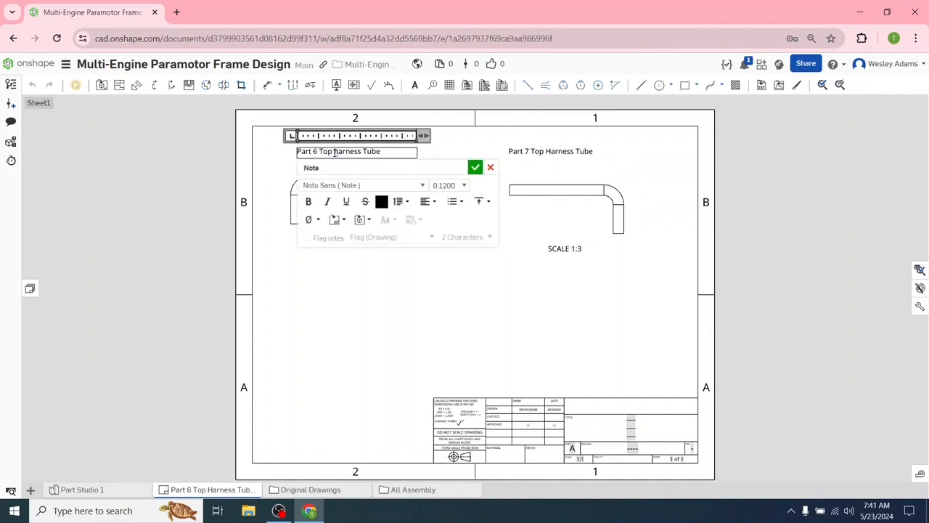
key(BackSpace)
text(H)
click(474, 167)
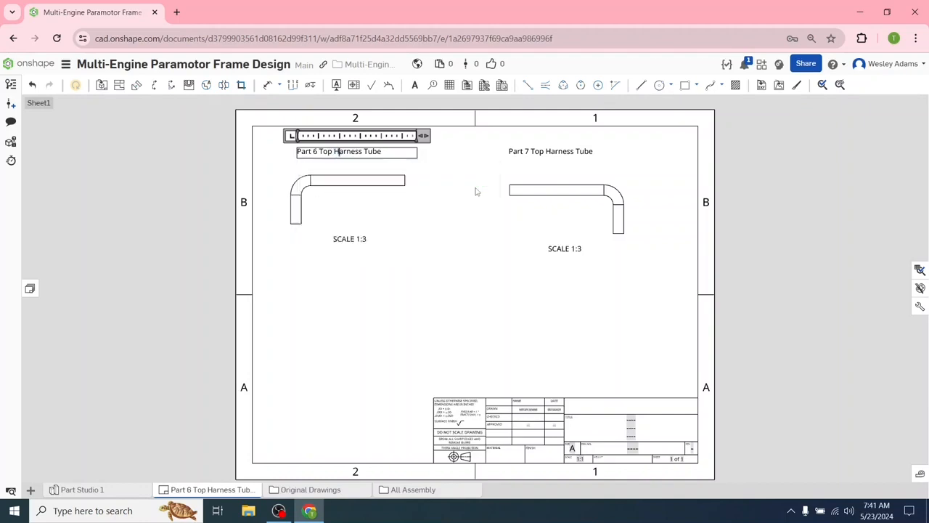
click(546, 151)
drag(546, 151, 549, 176)
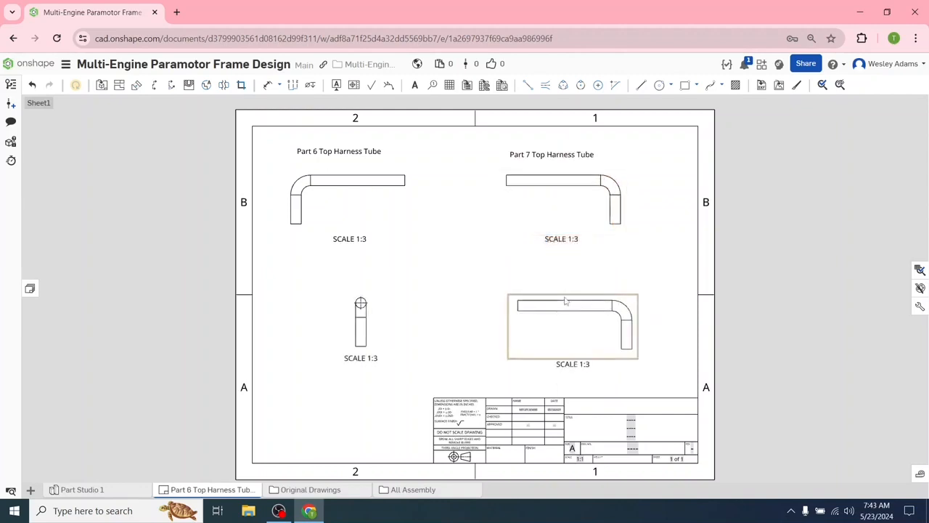
- Open the view options for the lower tube view in the Part 7 column
right_click(566, 305)
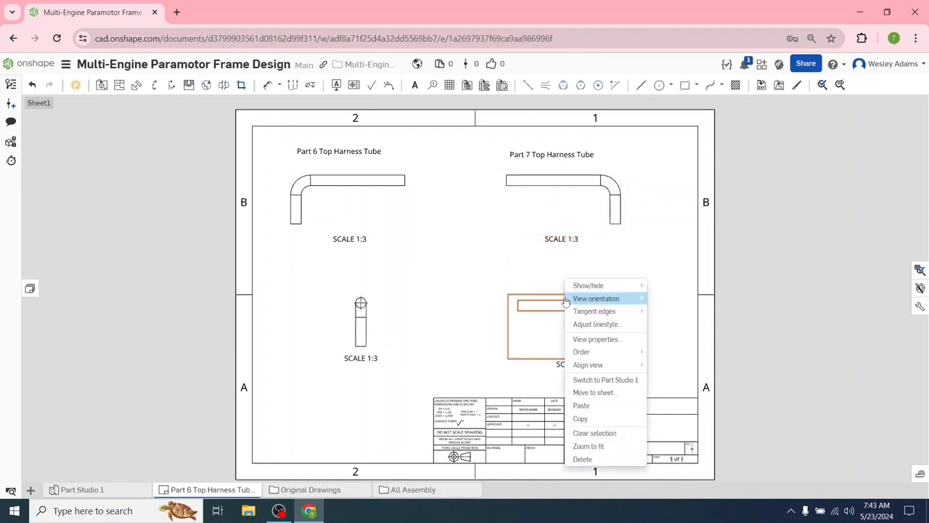
- Set the lower Part 7 view's orientation to Left and place the title "Part 6 and 7 Top Hanress Tube" in the title block
click(589, 339)
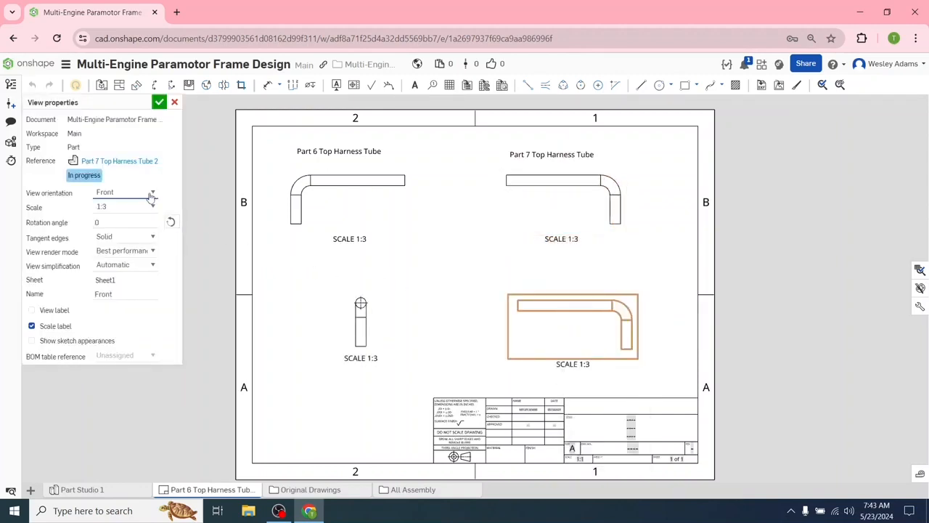
click(153, 194)
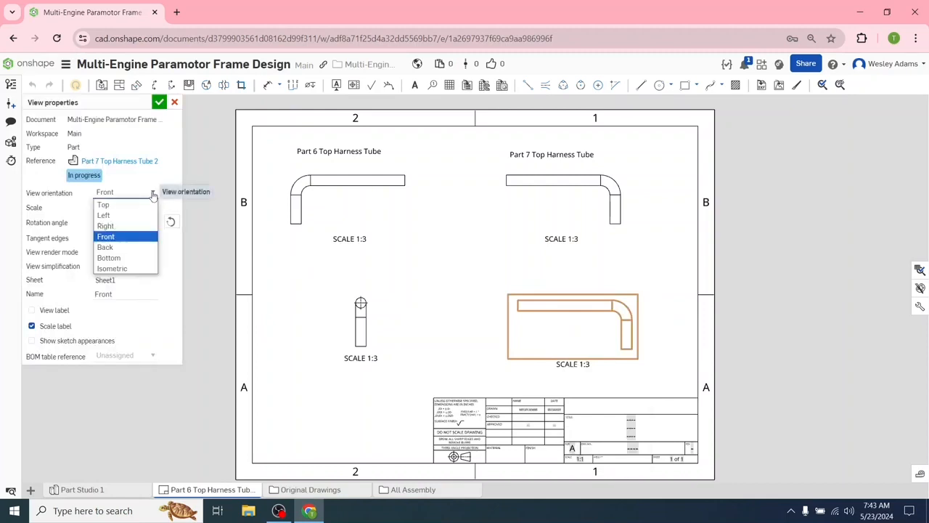
click(120, 218)
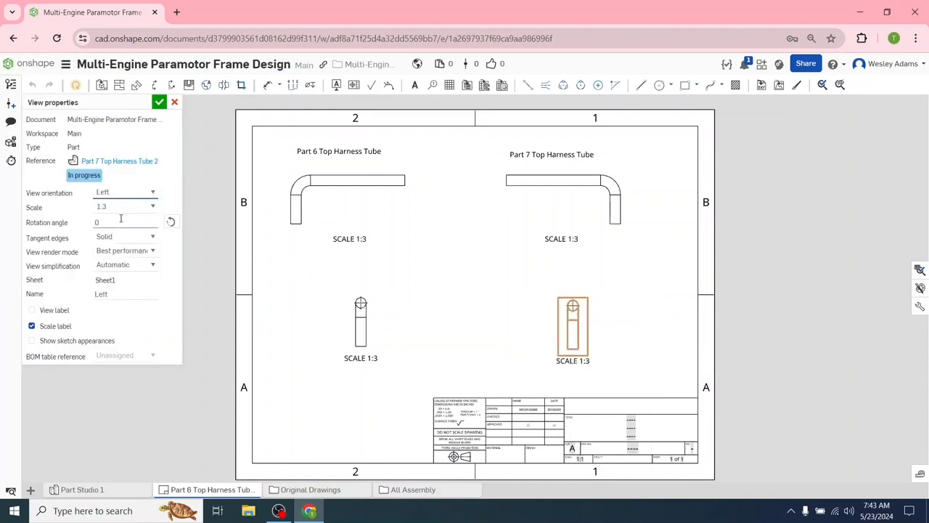
click(159, 102)
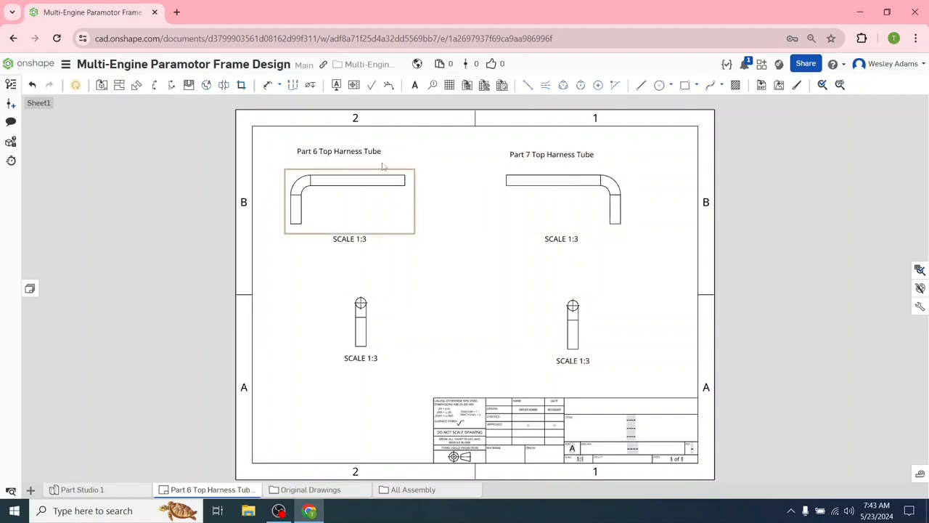
click(384, 154)
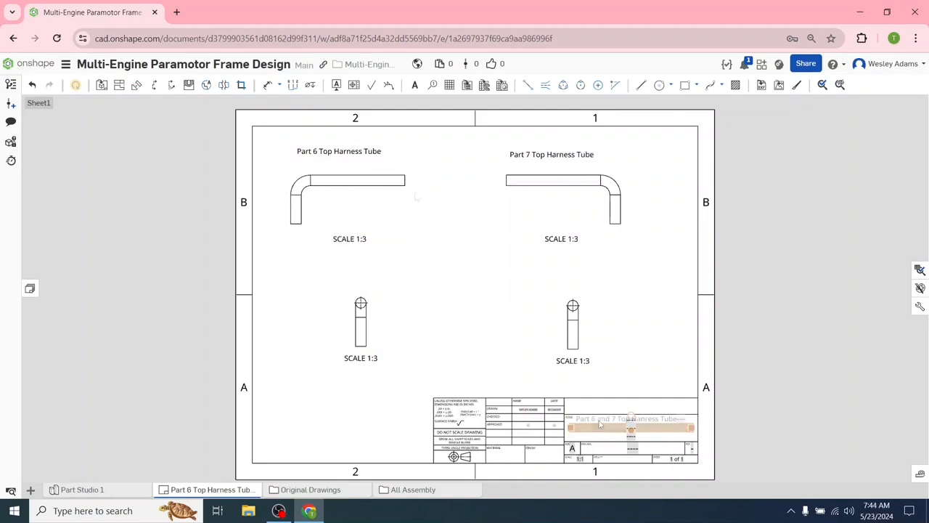
- Add line to line angular dimensions between the inner edges of the two legs in the front views of Part 6 and Part 7
click(267, 84)
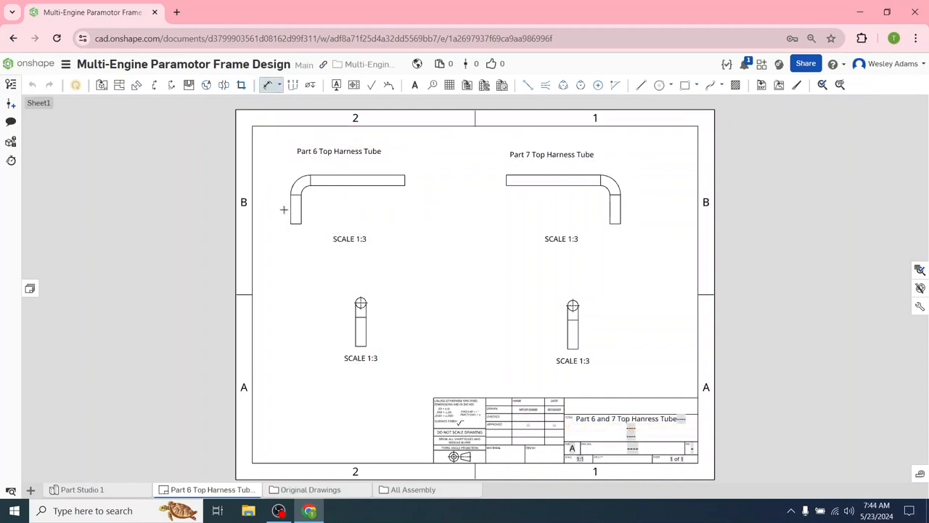
click(279, 86)
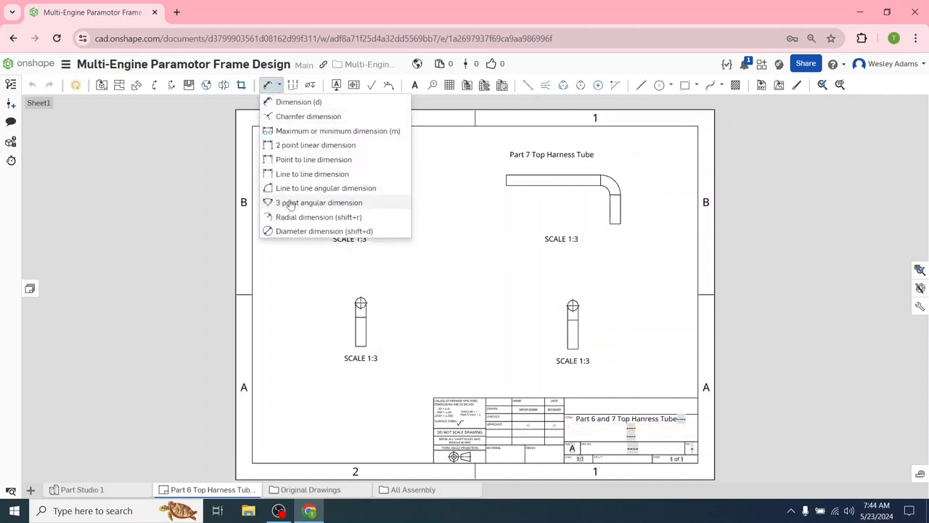
click(294, 190)
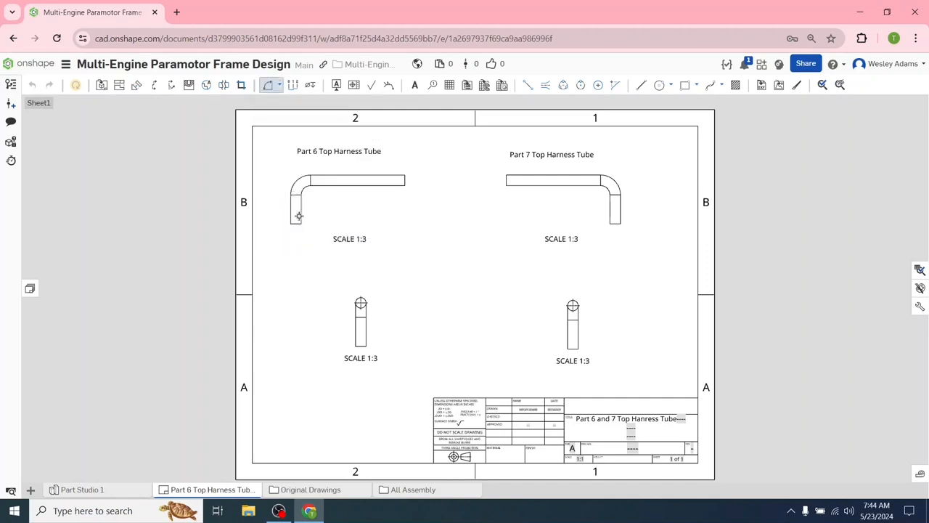
click(336, 186)
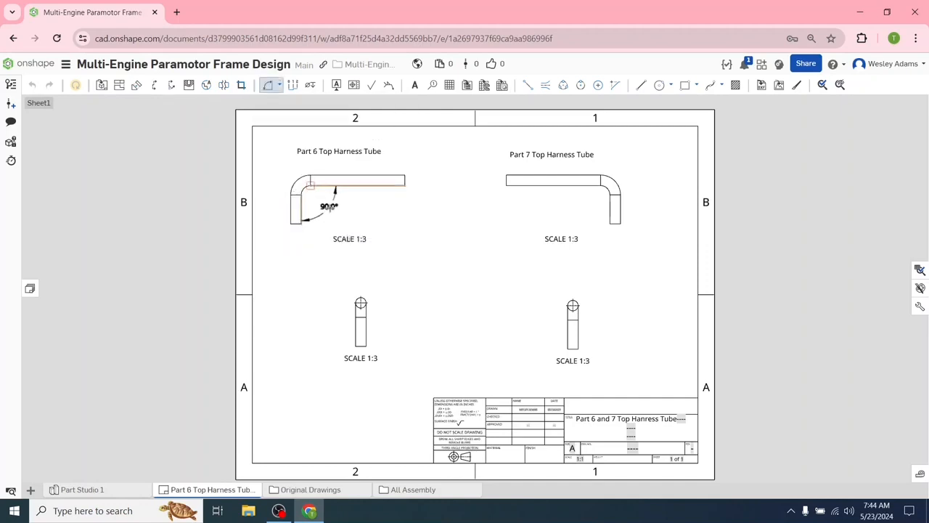
click(364, 209)
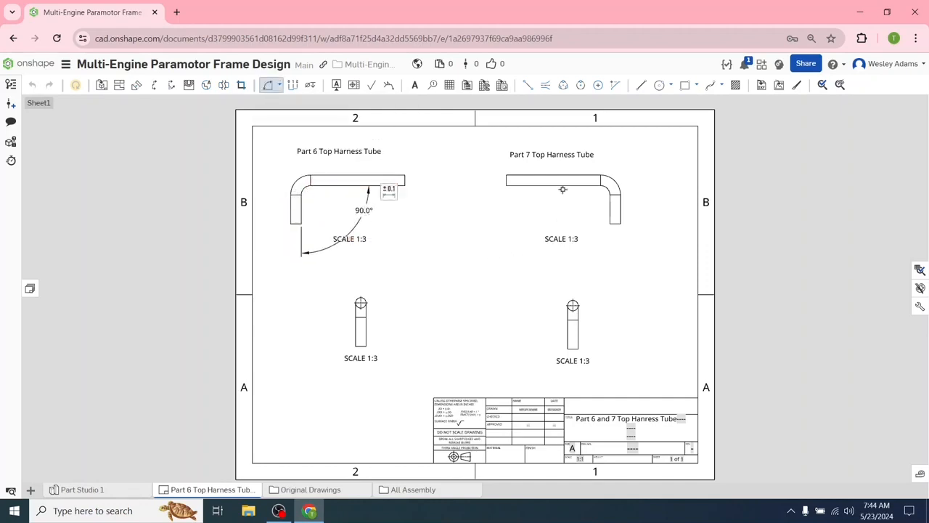
click(562, 186)
click(608, 212)
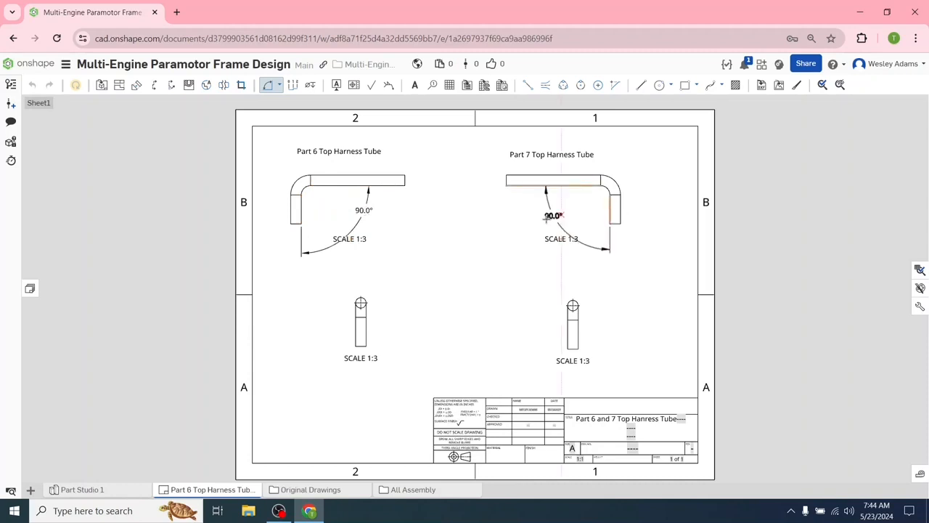
click(543, 217)
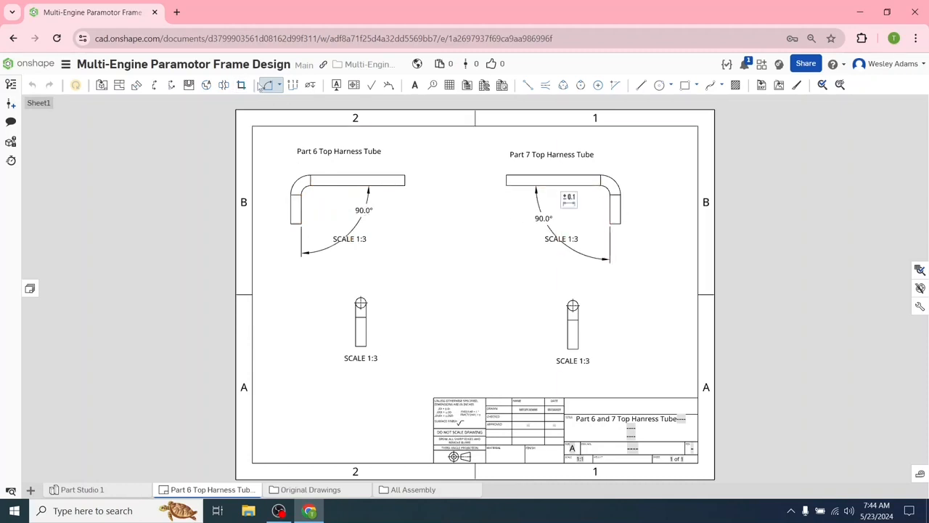
- Dimension the outer and inner bend radii on the front views of both the Part 6 and Part 7 tubes
click(279, 87)
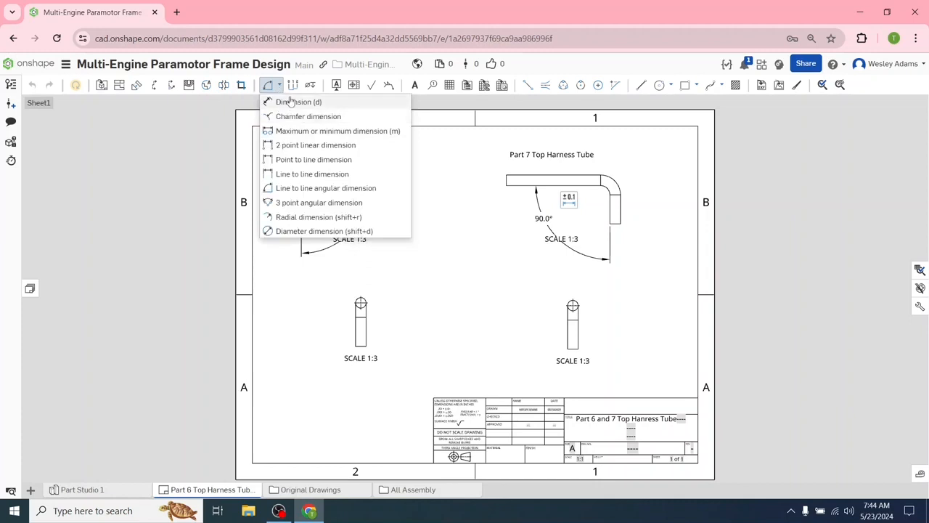
click(280, 100)
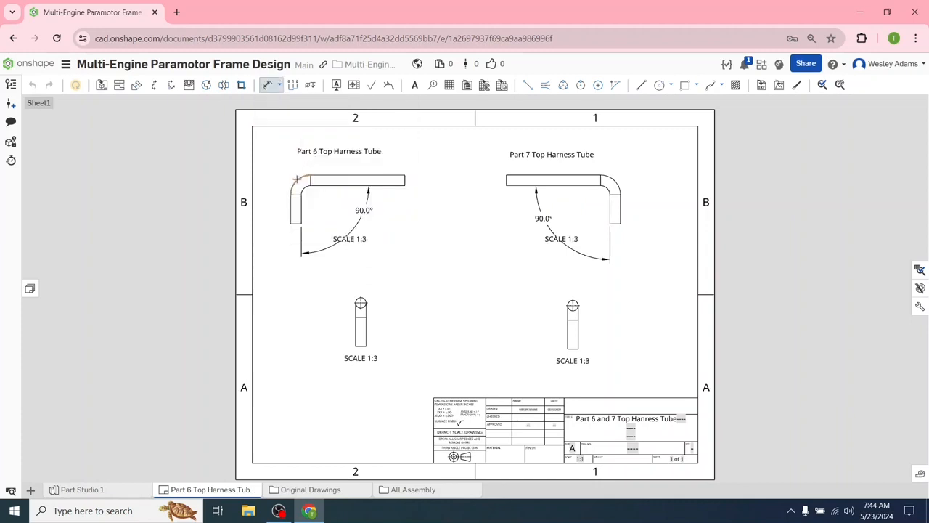
click(297, 180)
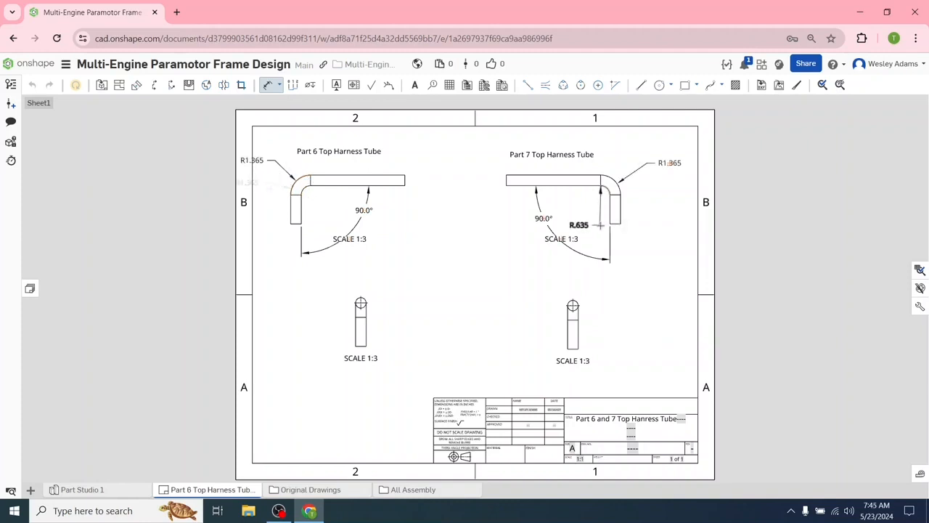
click(604, 227)
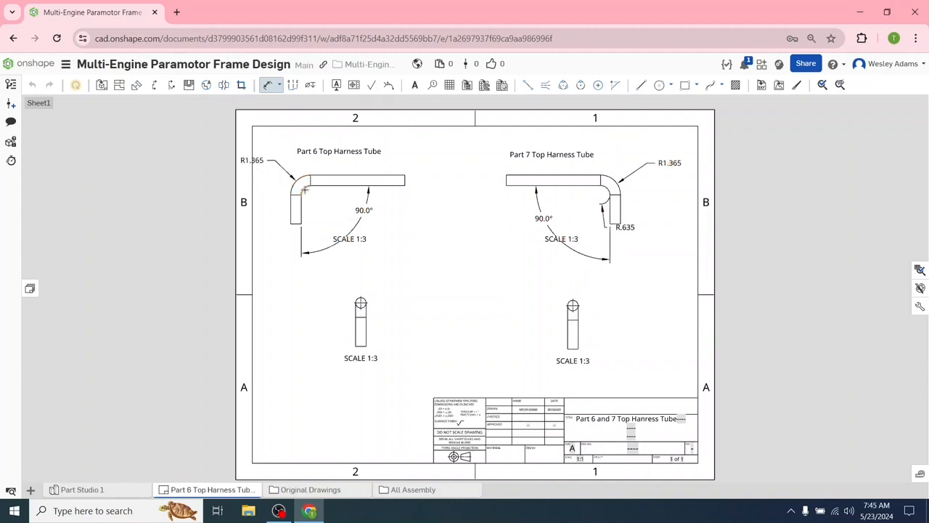
click(304, 191)
click(308, 210)
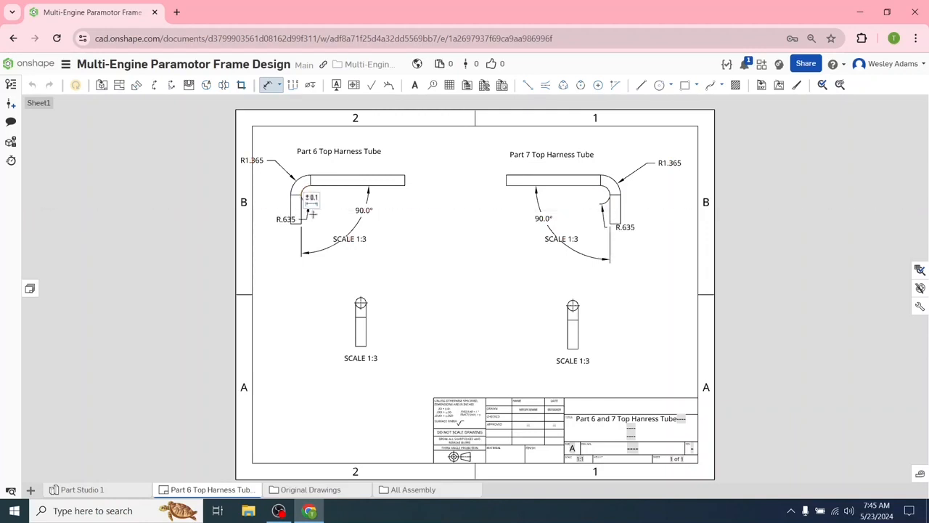
- Add a diameter dimension and a radial dimension to the tube circle in the lower Part 6 view
click(279, 87)
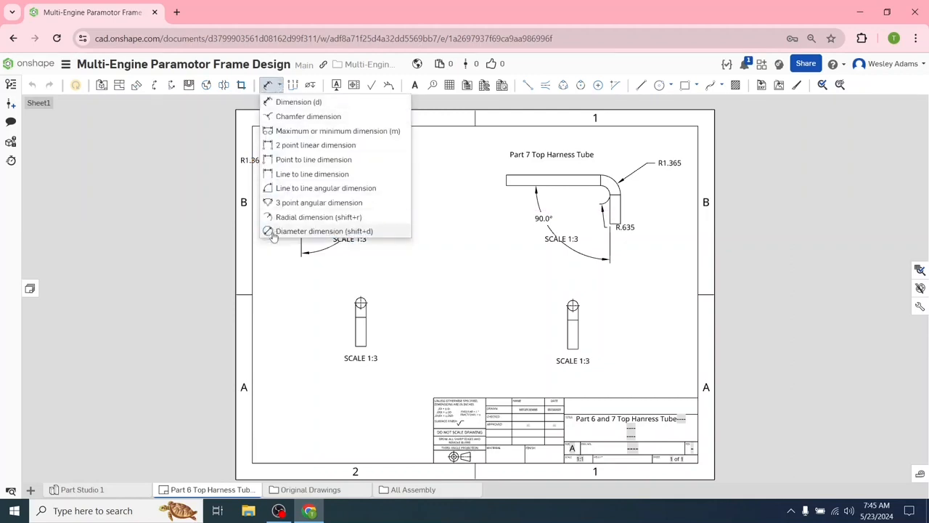
click(273, 231)
click(365, 298)
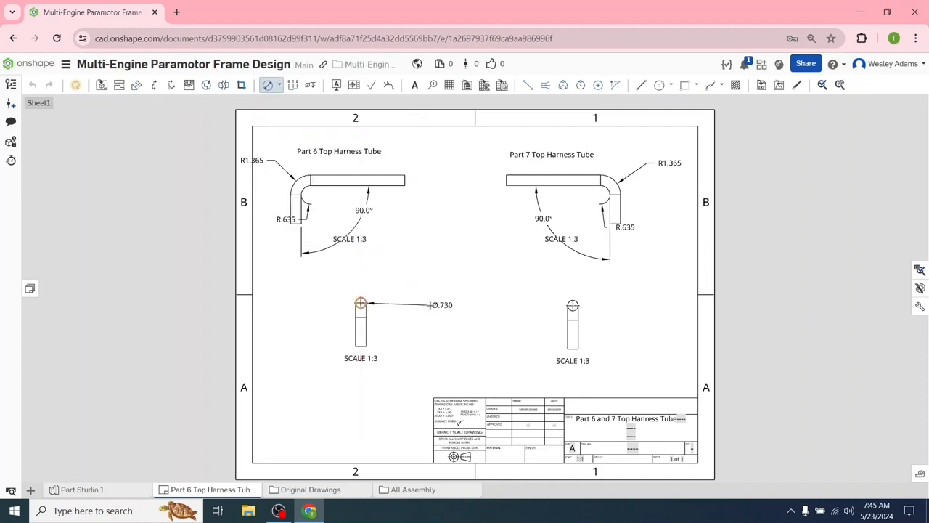
click(429, 305)
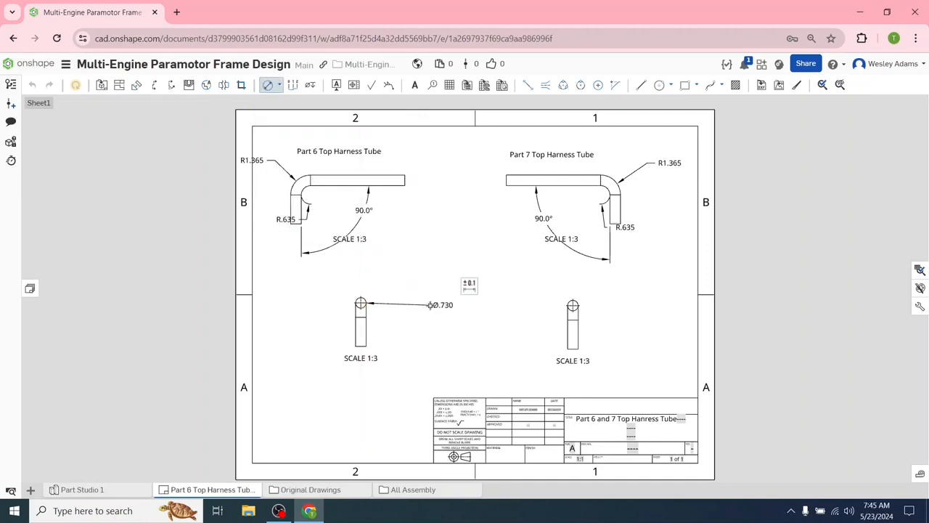
click(278, 86)
click(273, 217)
click(347, 301)
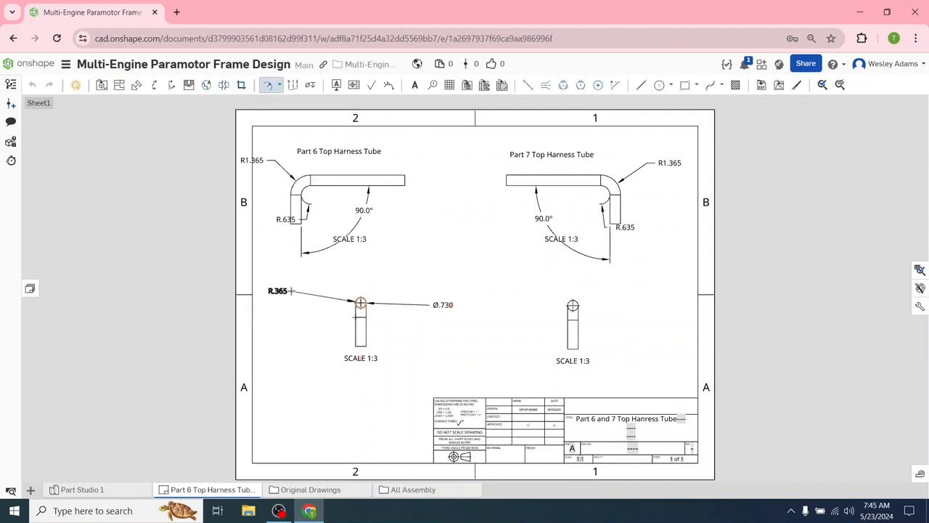
click(276, 290)
- Add a diameter dimension and a radial dimension to the tube circle in the lower Part 7 view
click(278, 87)
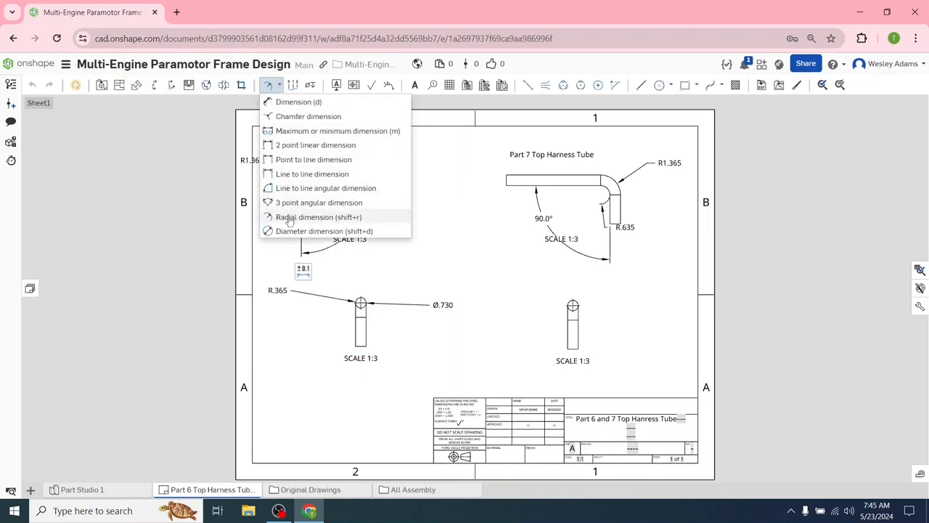
click(291, 232)
click(575, 303)
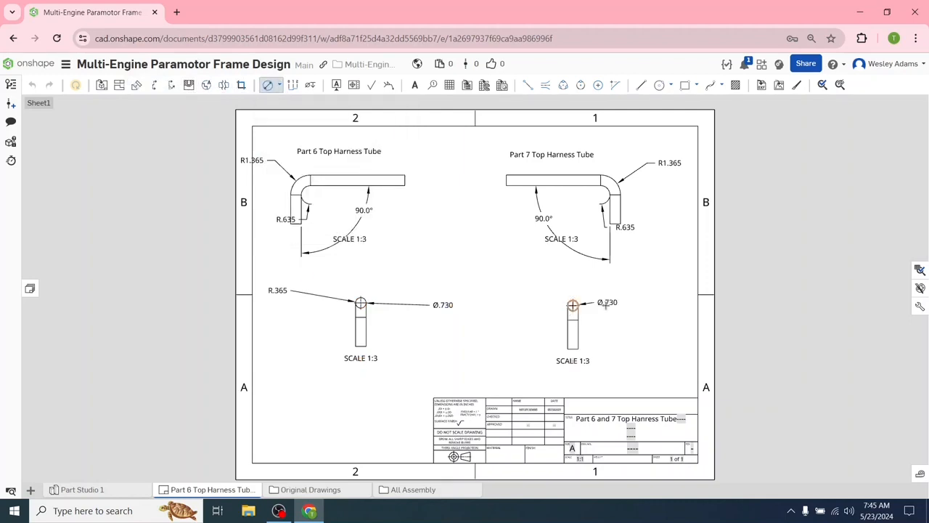
click(613, 306)
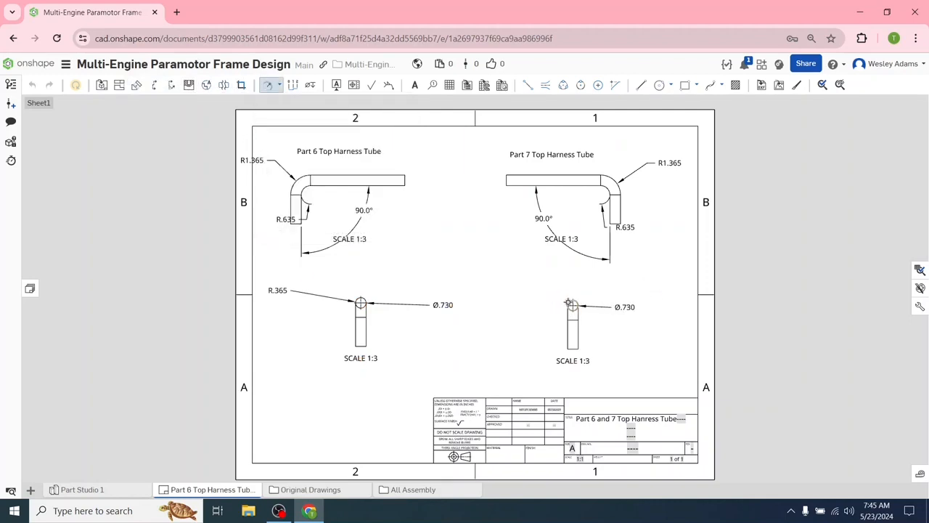
click(566, 302)
click(531, 291)
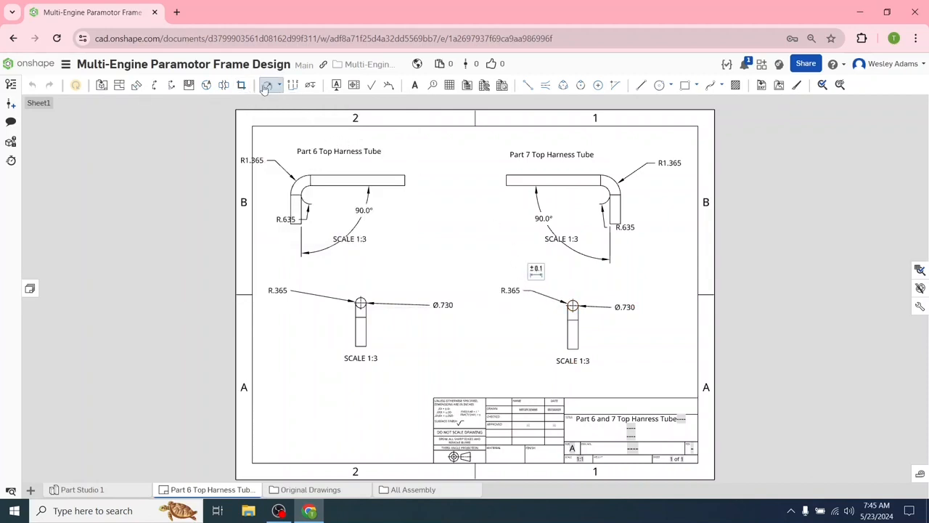
- Add line to line dimensions for the long straight section of Part 6 and of Part 7, placed above each tube
click(278, 86)
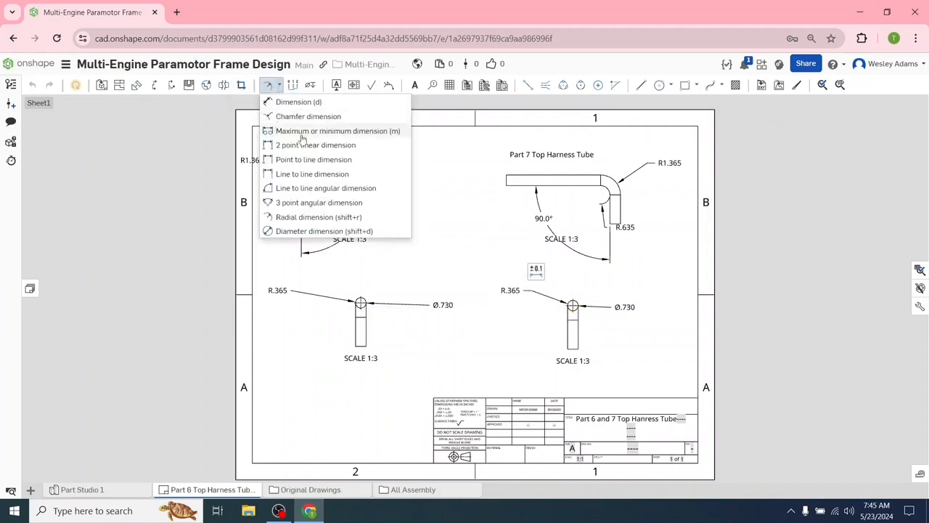
click(314, 173)
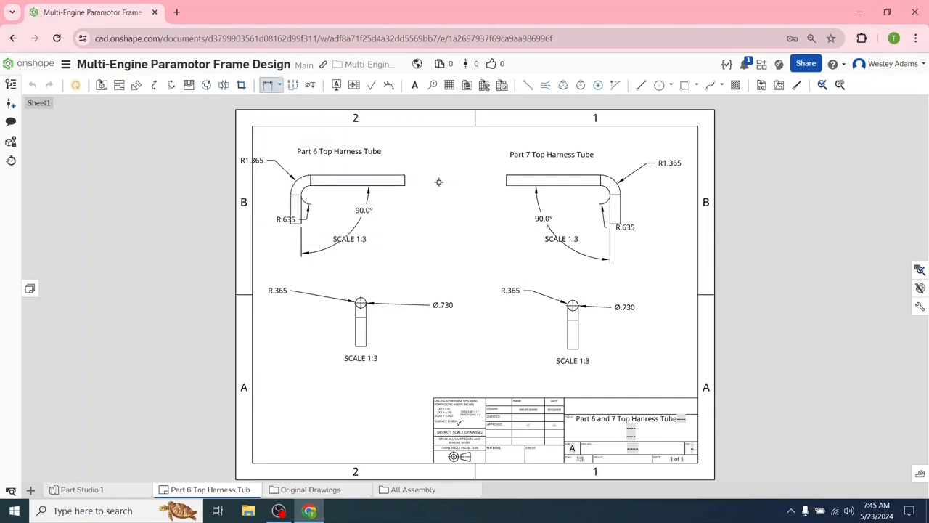
click(311, 180)
click(350, 164)
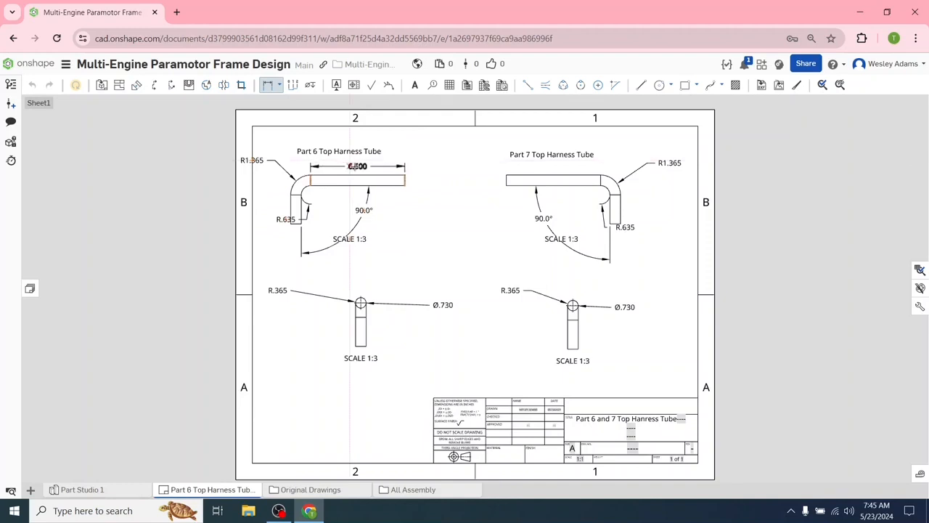
click(600, 183)
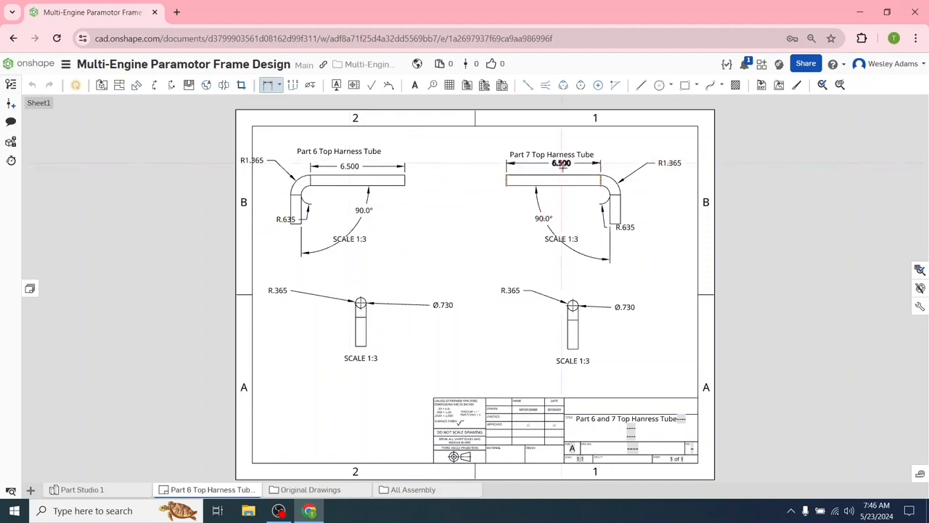
click(553, 159)
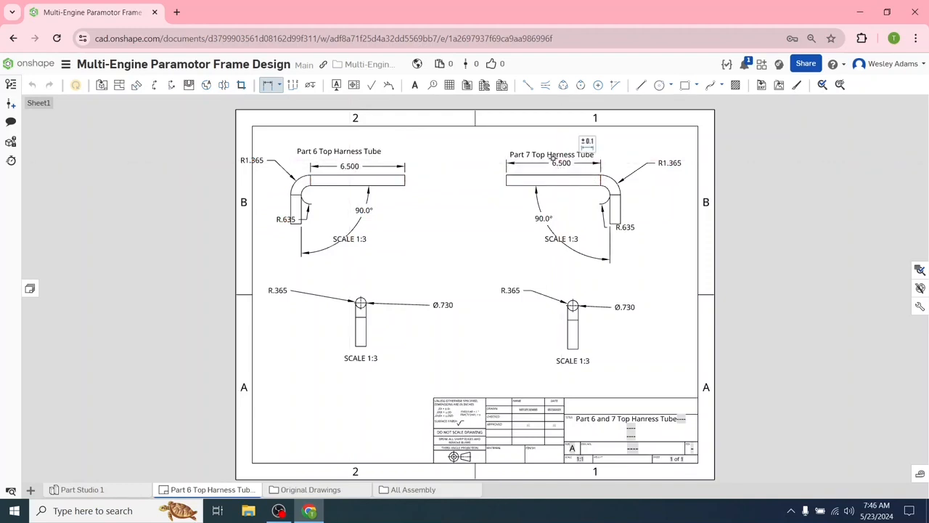
- Move the Part 7 and Part 6 titles up clear of the length dimensions and reposition Part 6's inner bend radius dimension inside the bend
click(268, 85)
drag(552, 154, 552, 136)
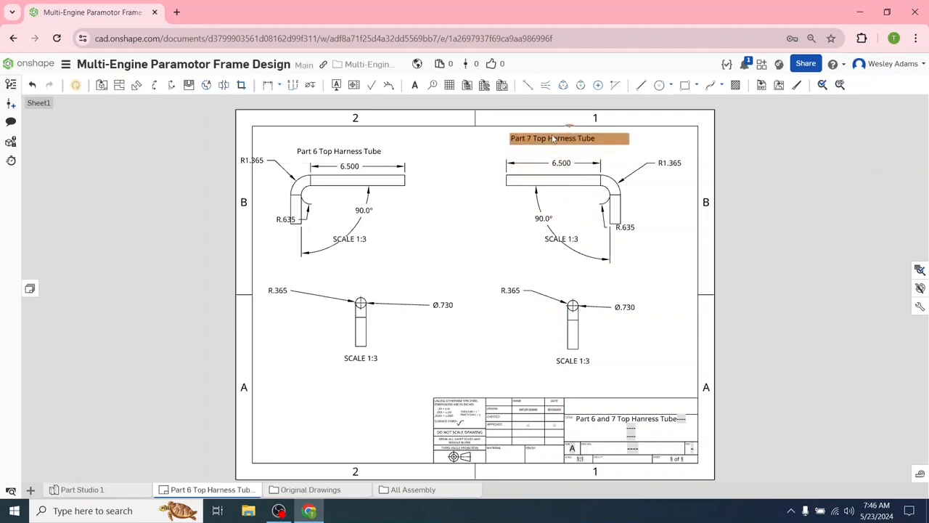
click(331, 153)
drag(330, 145, 330, 128)
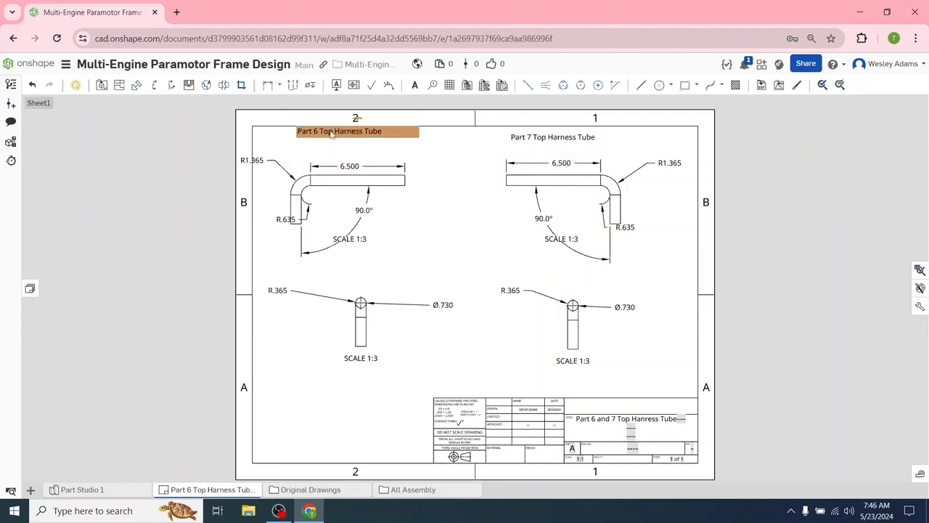
click(429, 183)
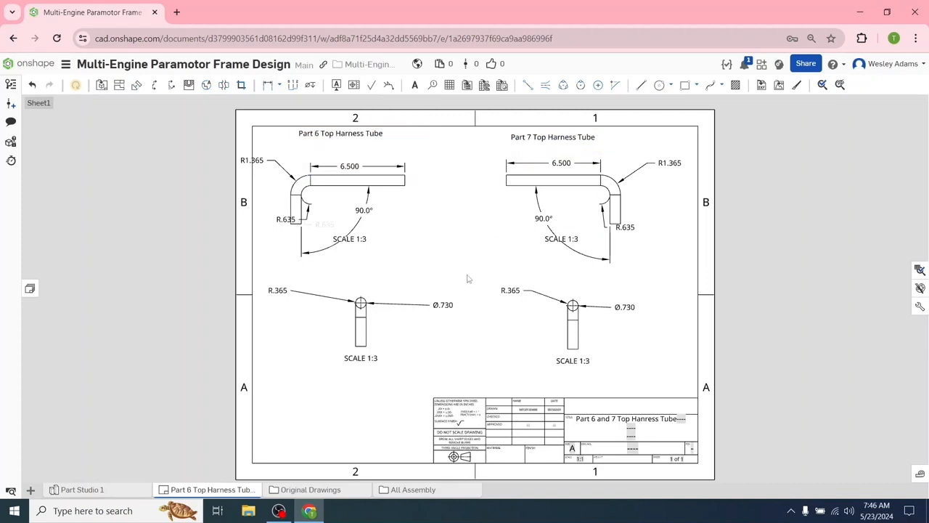
- Dimension the length of Part 6's short straight leg in the upper view, placed outside the tube
key(d)
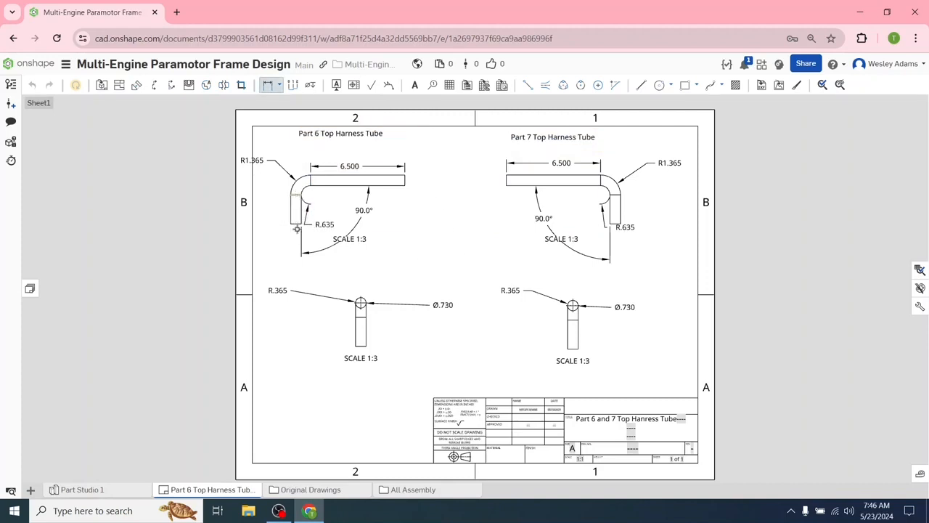
click(297, 224)
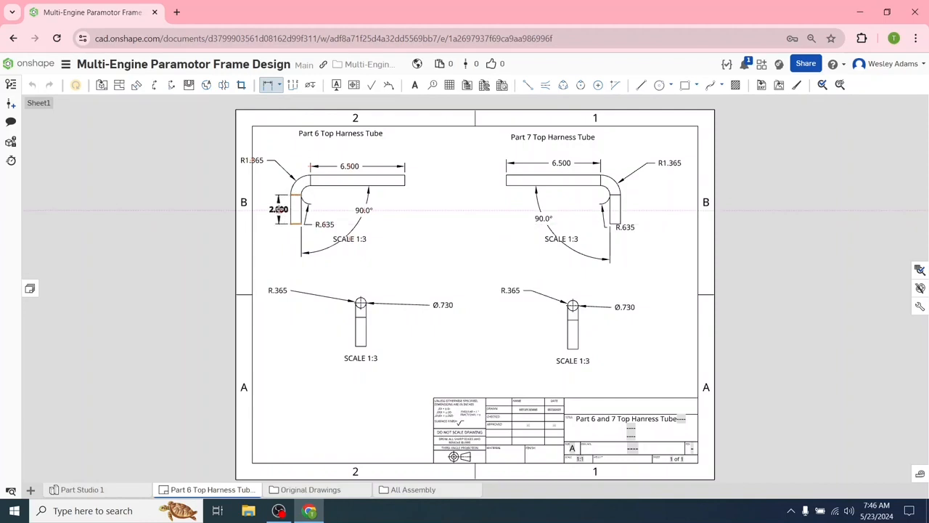
click(279, 209)
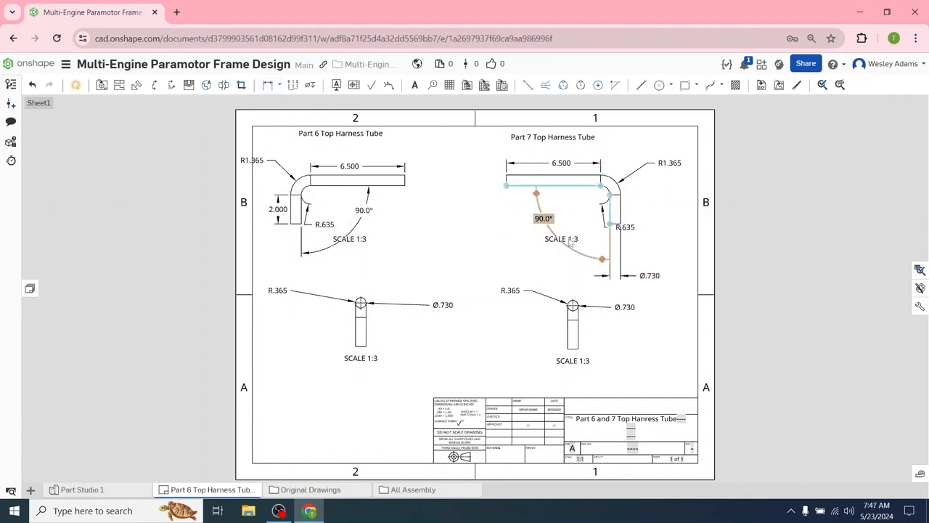
- Move the SCALE 1:3 labels of the upper Part 7 and Part 6 views clear of their bend angle dimensions
drag(566, 241, 530, 248)
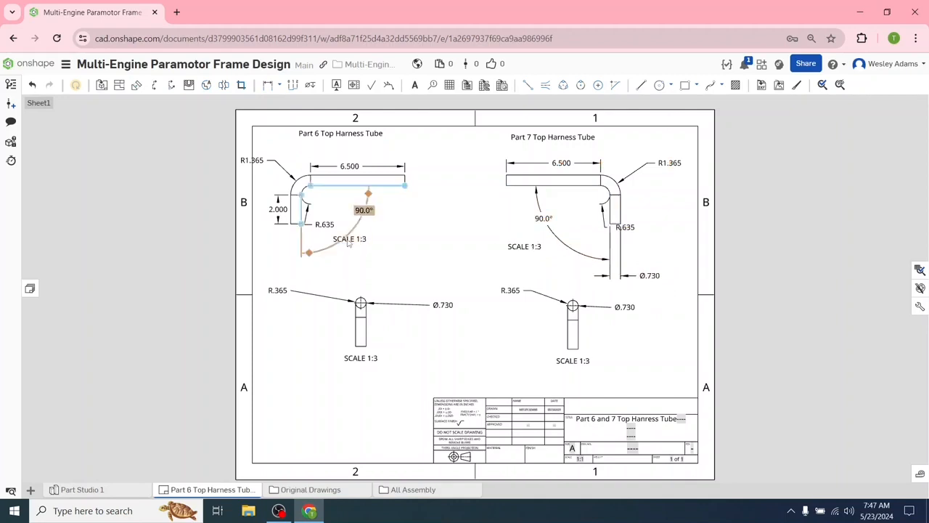
click(359, 243)
drag(360, 243, 386, 254)
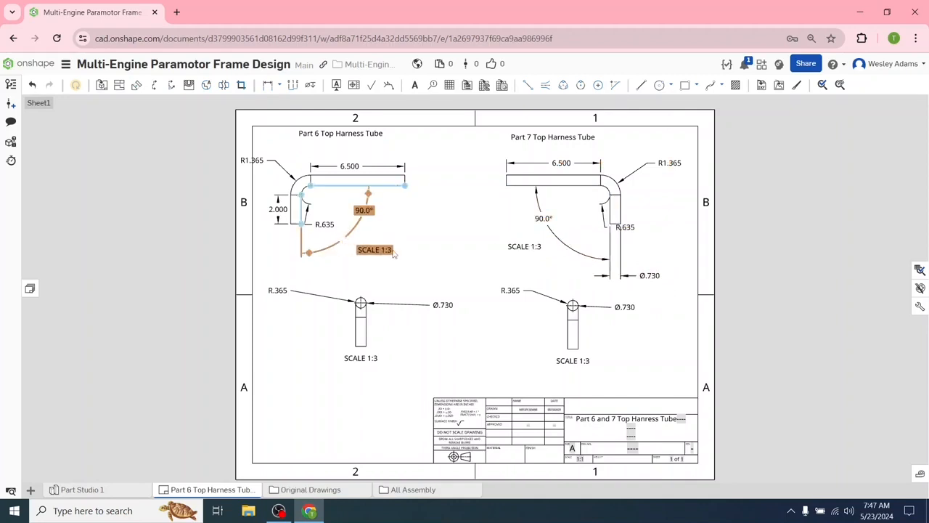
drag(387, 255, 424, 248)
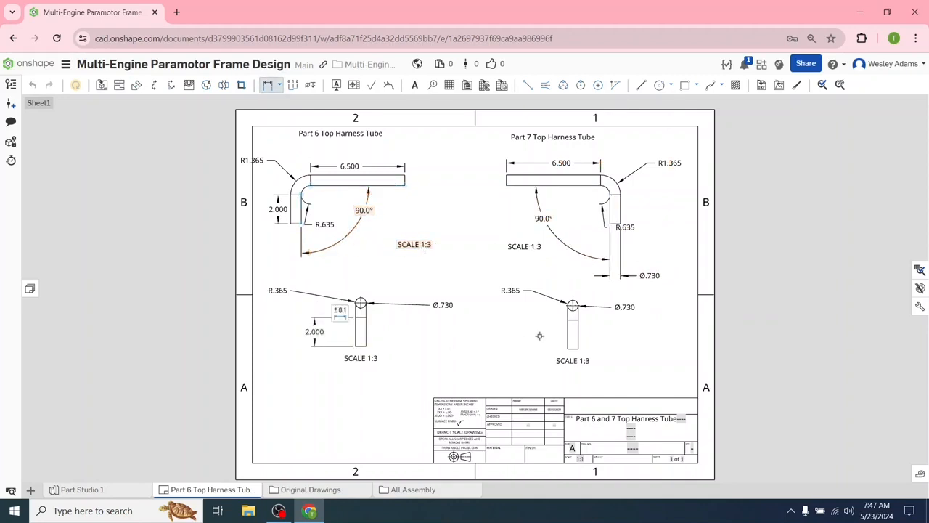
- Dimension the tube width between the two long side edges in the lower Part 7 view
click(539, 335)
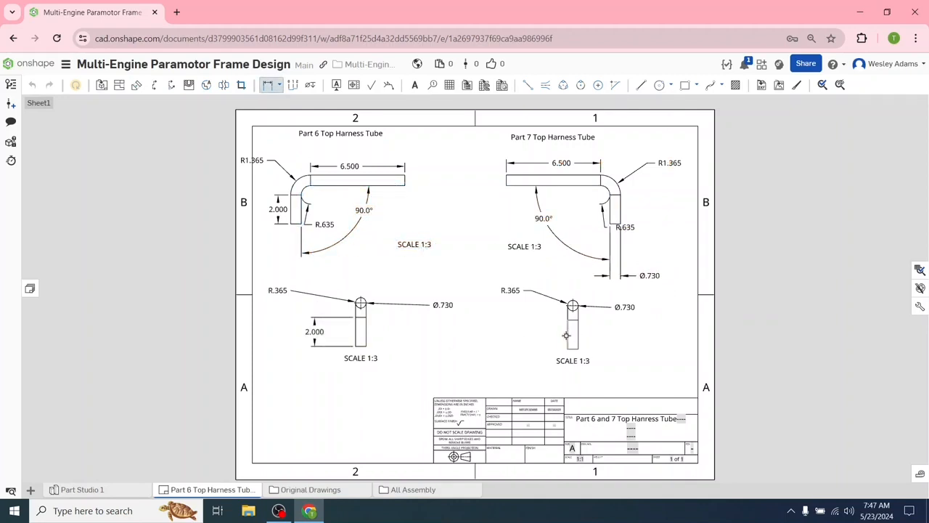
click(579, 335)
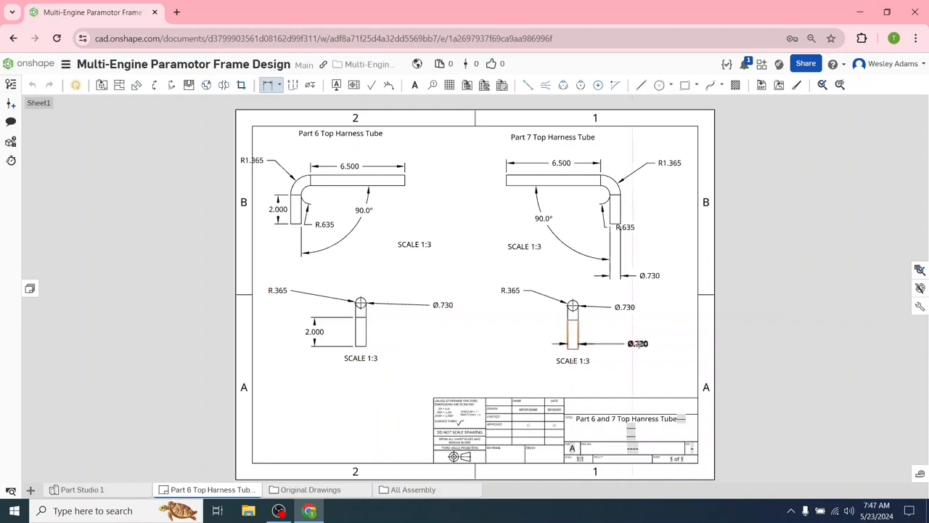
click(643, 339)
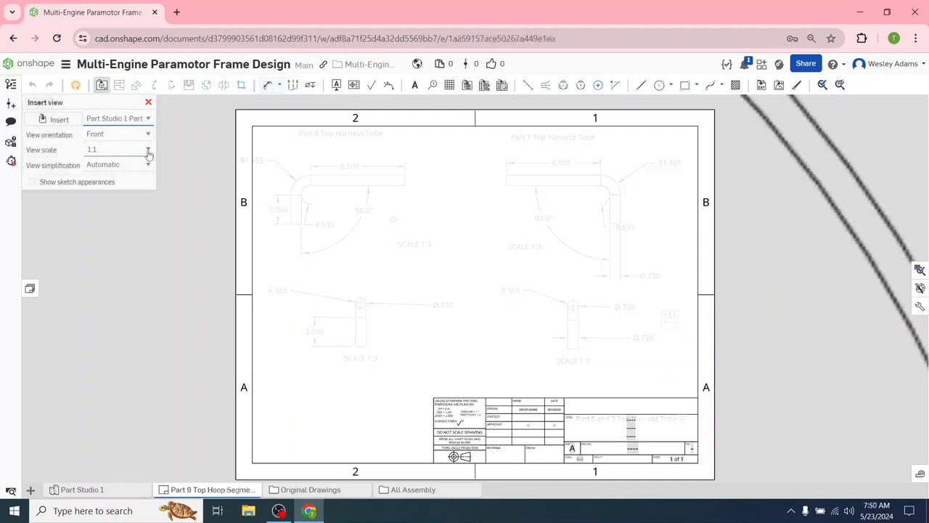
- Insert a Front view of the hoop segment at 1:8 scale in the upper left area of the Part 9 sheet
click(117, 148)
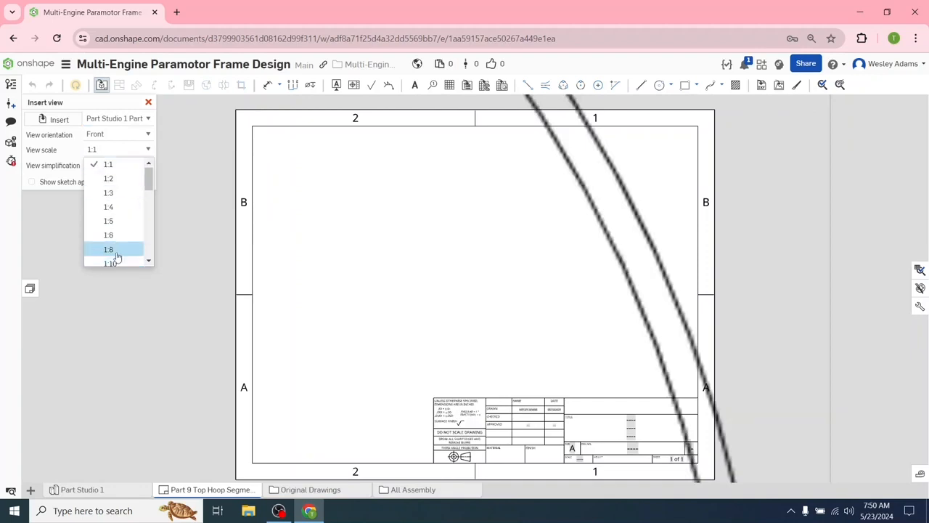
click(113, 254)
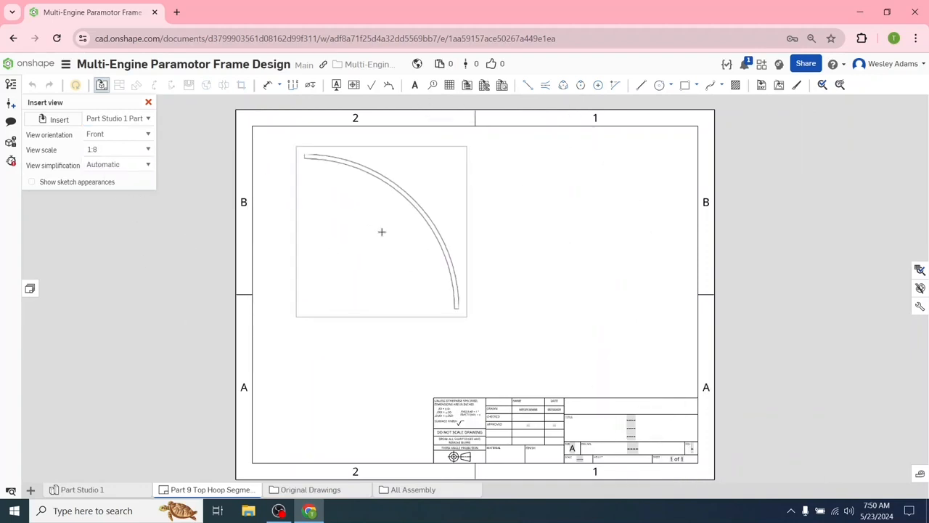
click(381, 231)
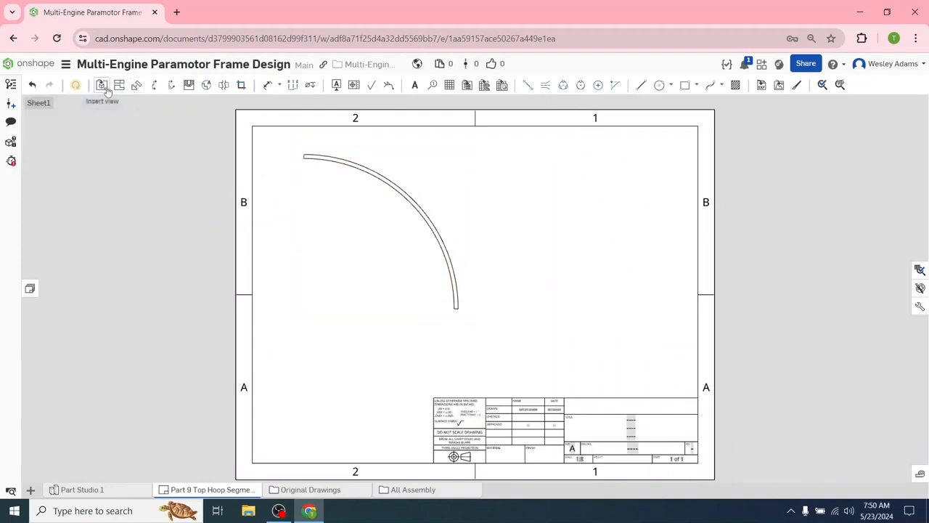
- Insert an Isometric view at the 1:8 sheet scale beside the front view, and shift the front view slightly down and left
click(104, 87)
click(116, 134)
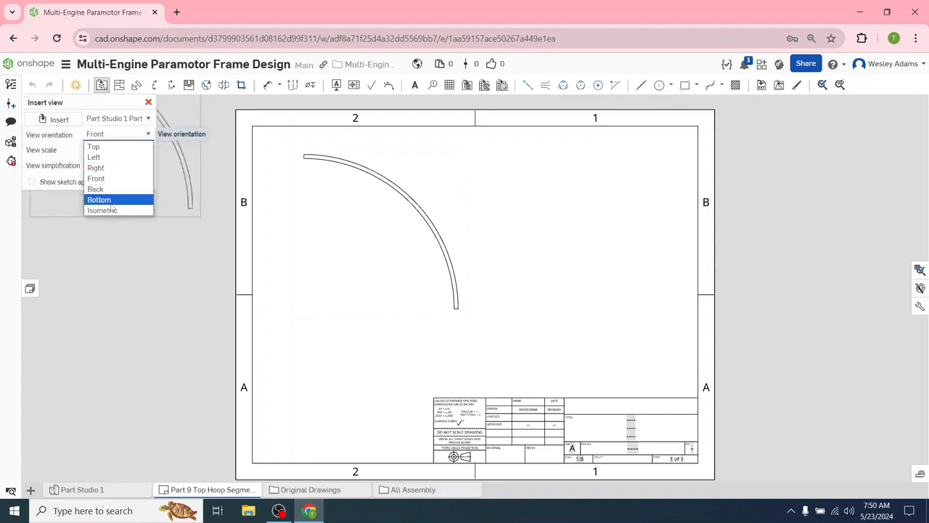
click(103, 210)
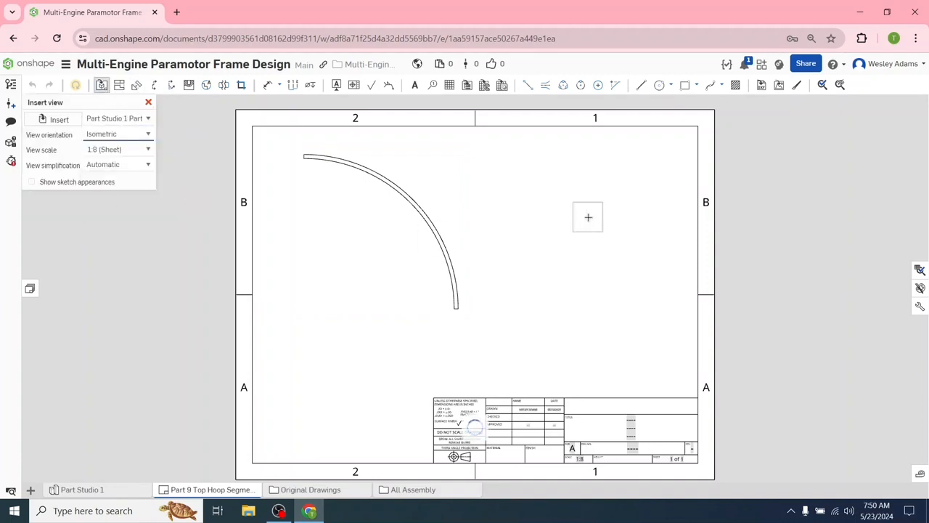
click(588, 217)
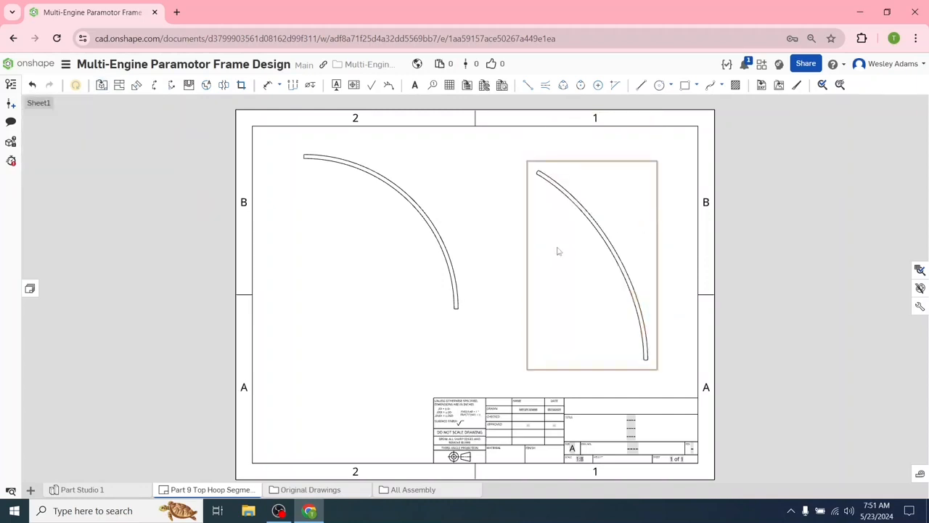
mouse_move(461, 191)
mouse_down()
mouse_move(450, 210)
mouse_move(443, 201)
mouse_up()
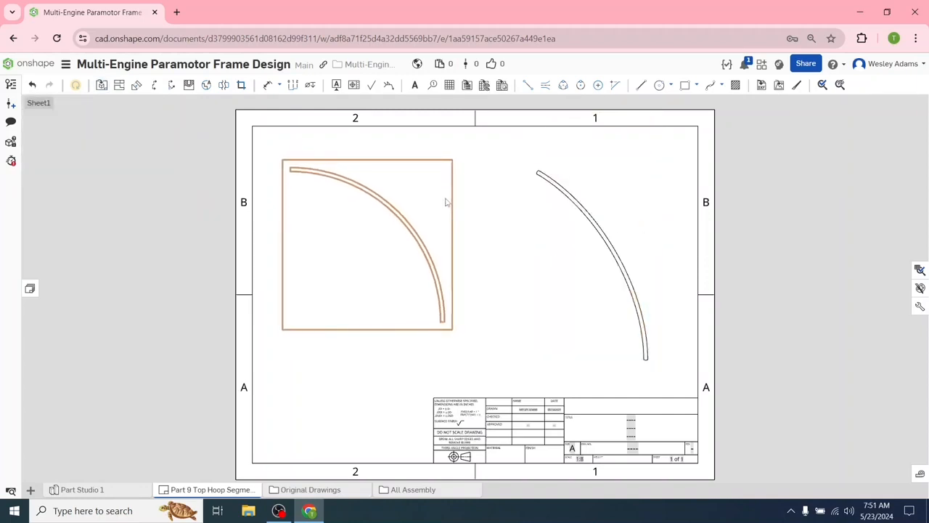
- Add diameter dimensions to the inner and outer arcs of the hoop segment in the front view
click(279, 85)
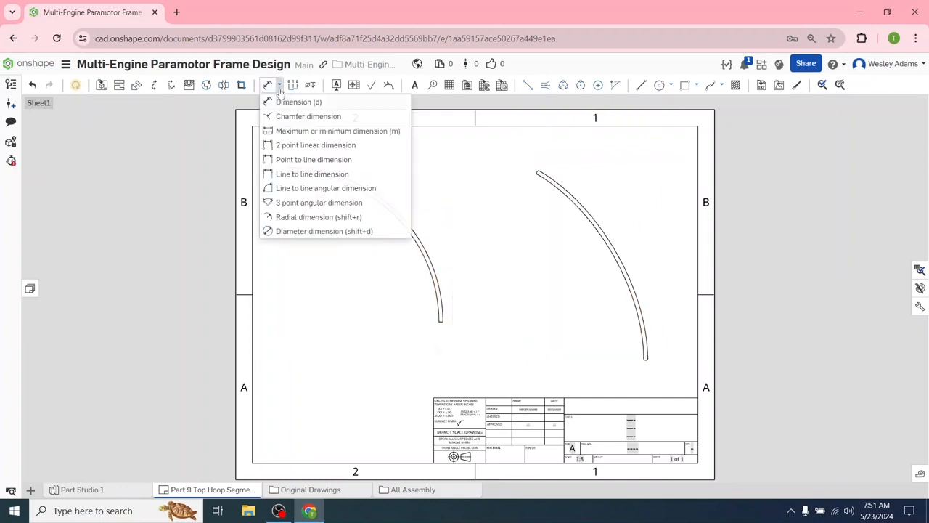
click(294, 237)
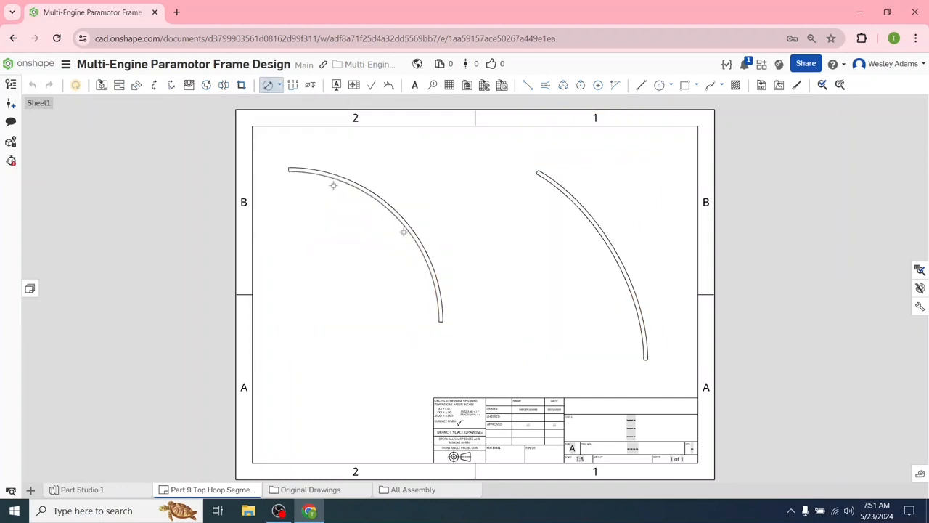
scroll(334, 185, up, 3)
click(347, 173)
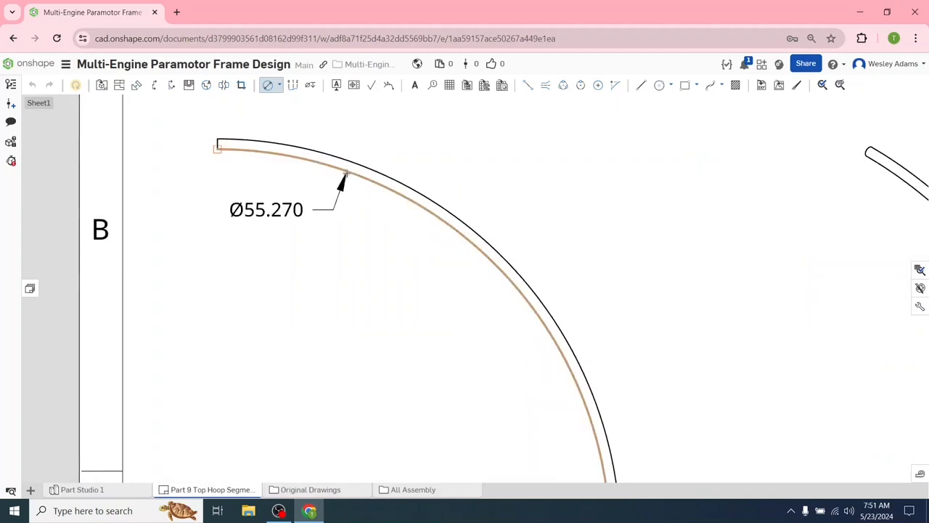
click(366, 251)
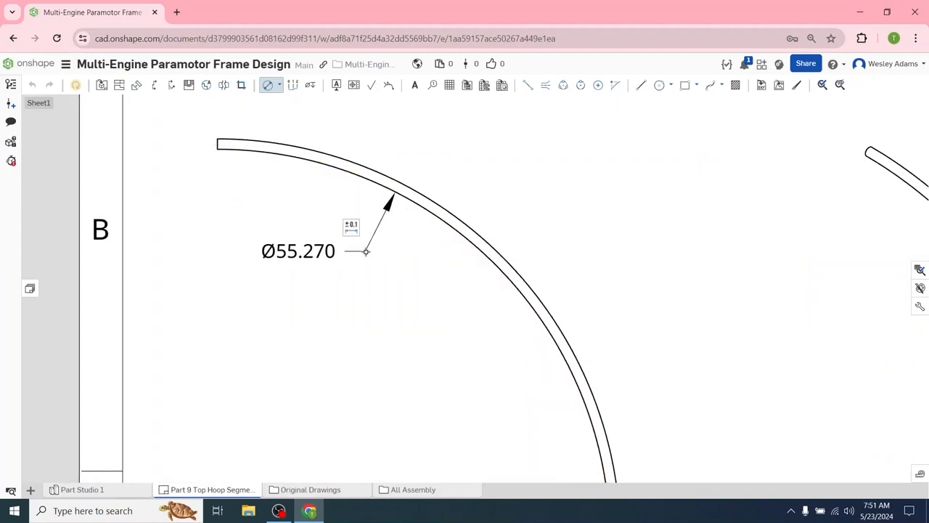
click(403, 183)
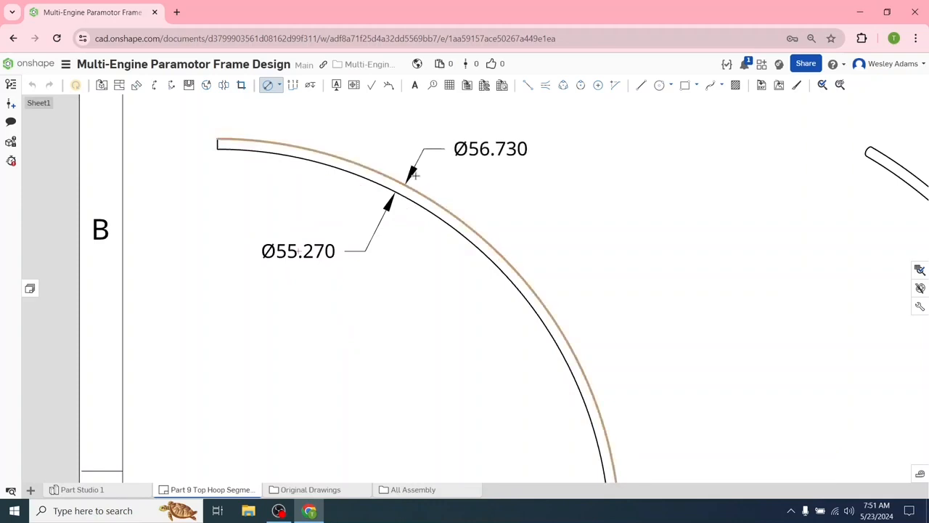
click(418, 174)
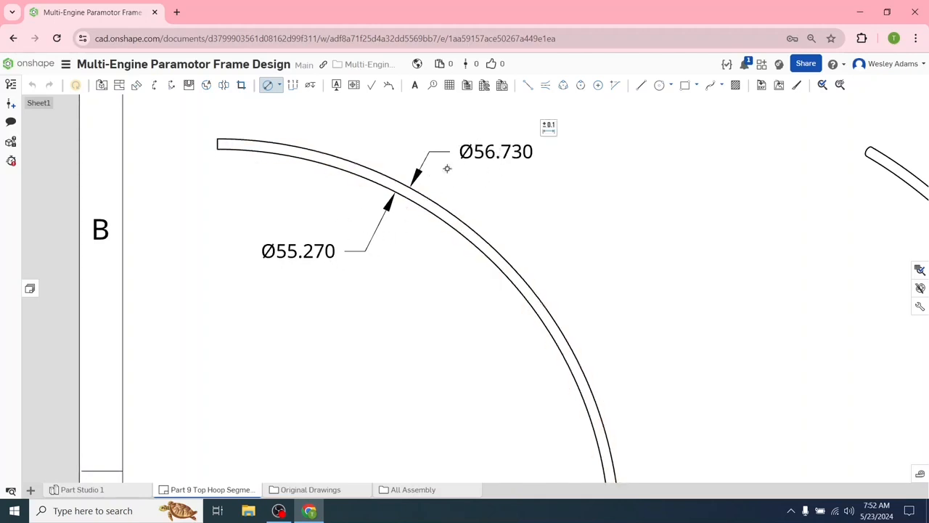
- Add radial dimensions to the inner and outer arcs of the hoop segment in the front view
scroll(405, 311, down, 2)
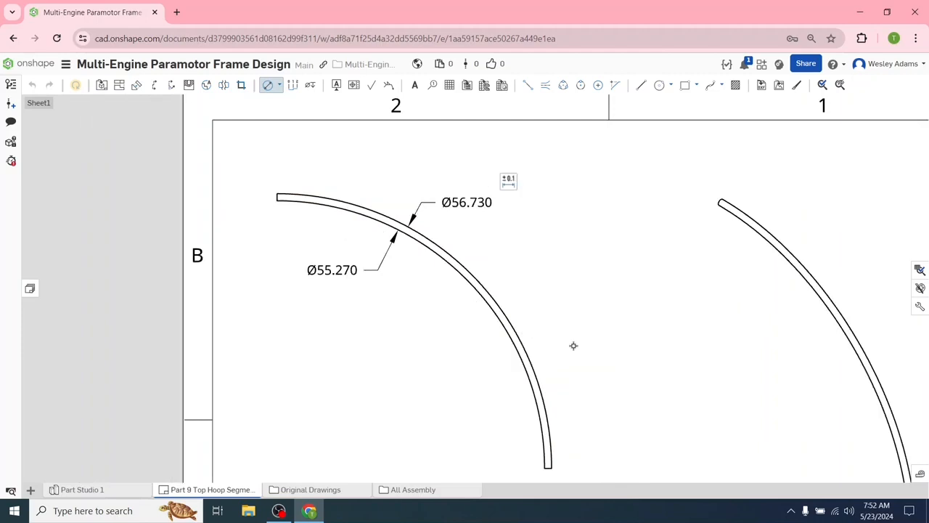
middle_drag(573, 345, 519, 278)
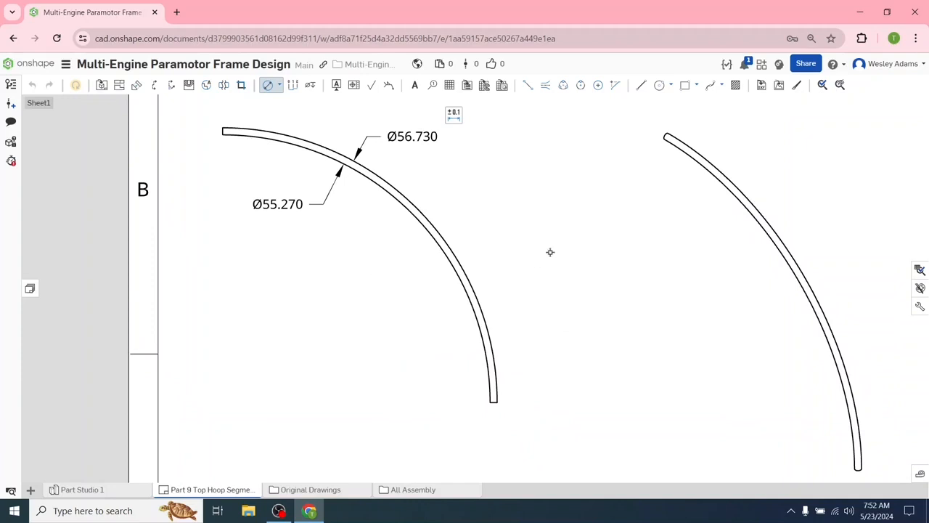
scroll(550, 254, down, 1)
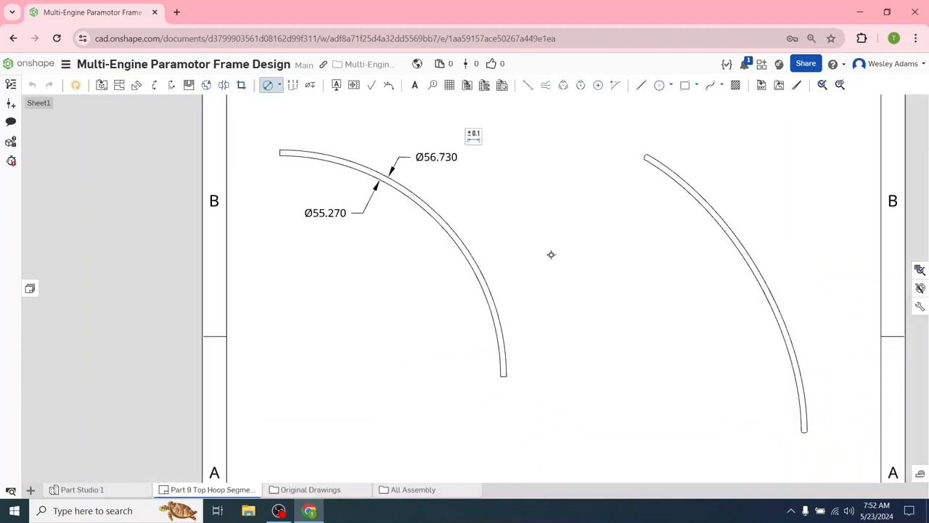
click(278, 90)
click(289, 213)
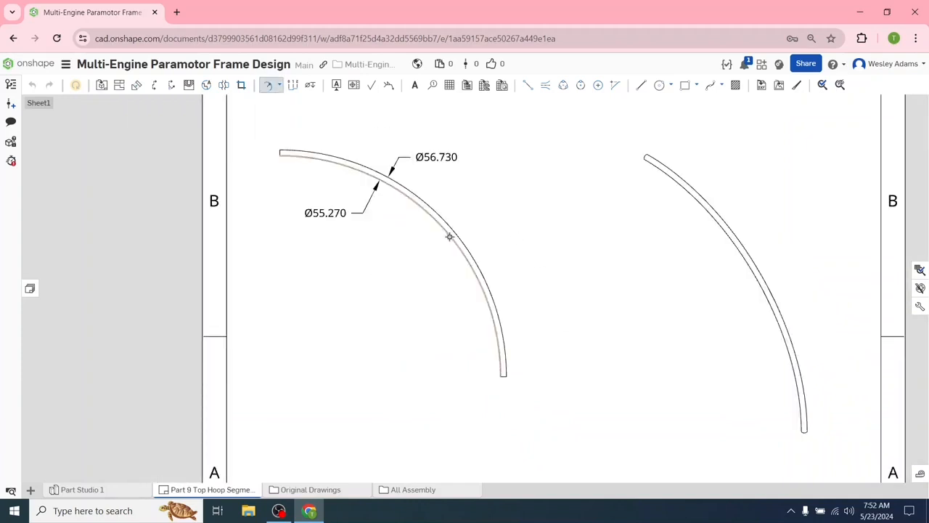
click(449, 237)
click(398, 264)
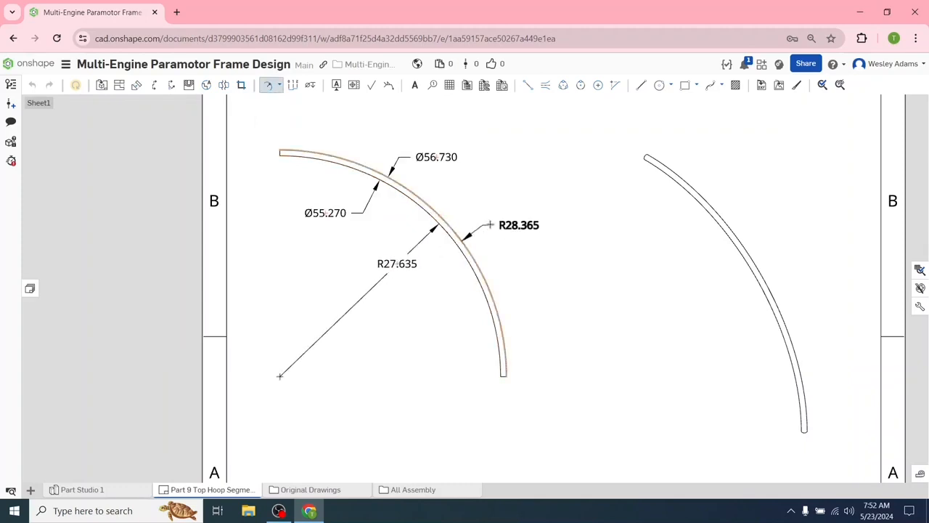
click(487, 200)
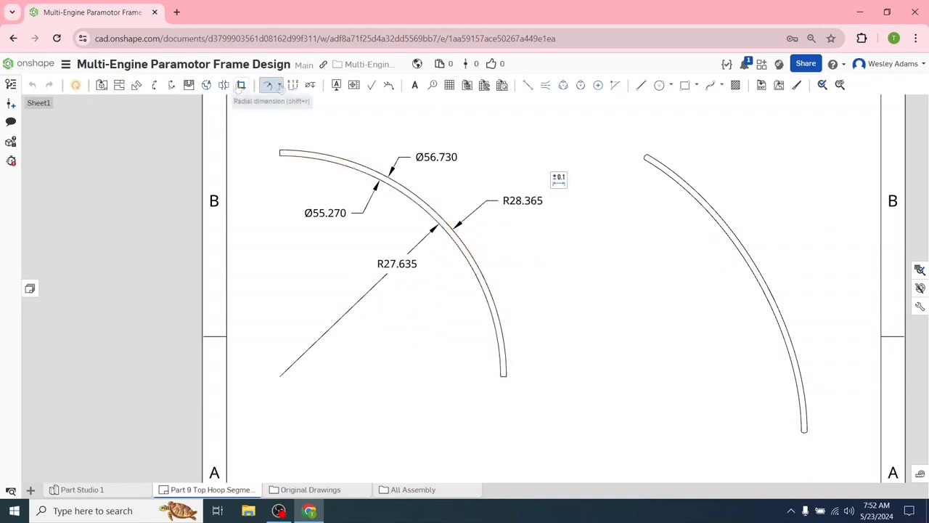
- Dimension the horizontal distance between the midpoints of the hoop segment's two ends, placed below the front view
click(278, 85)
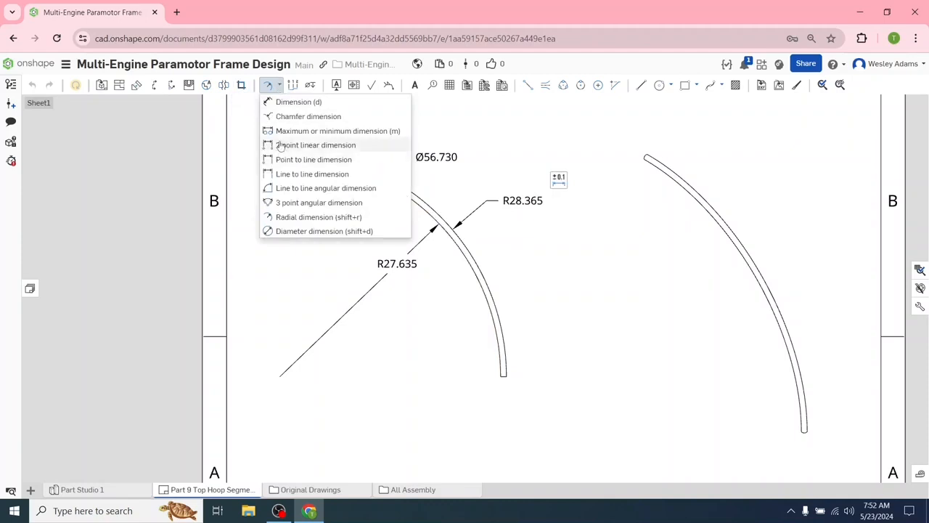
click(287, 102)
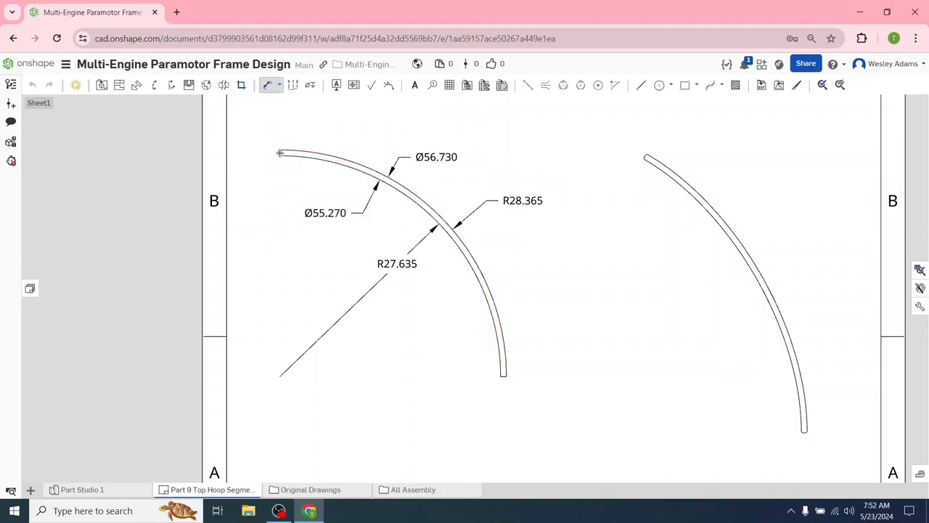
click(504, 376)
click(362, 425)
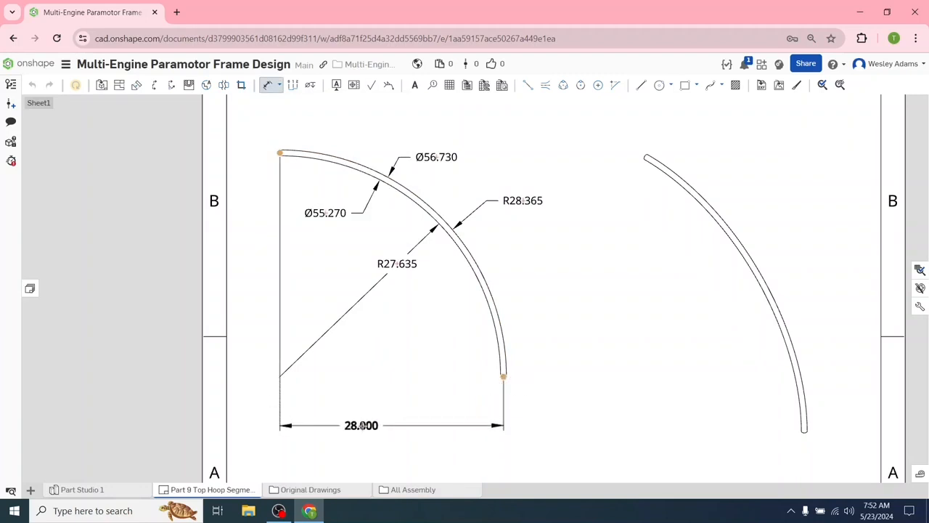
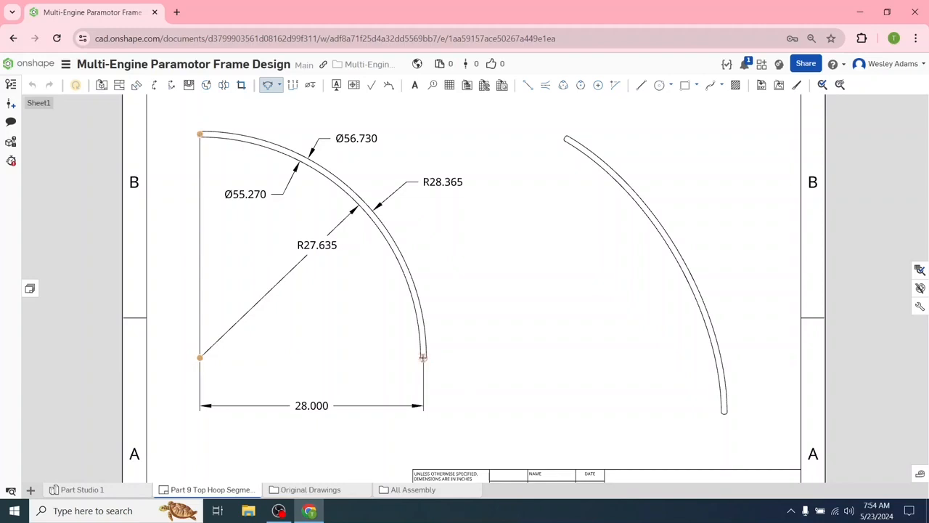
- Add a 3 point angular dimension from the arc center to both segment ends and reposition its text inside the arc
click(423, 357)
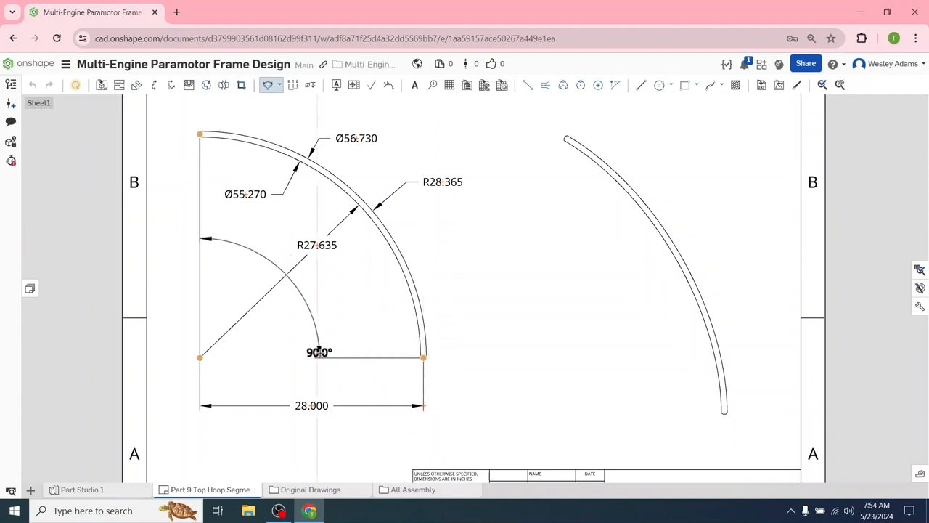
click(317, 351)
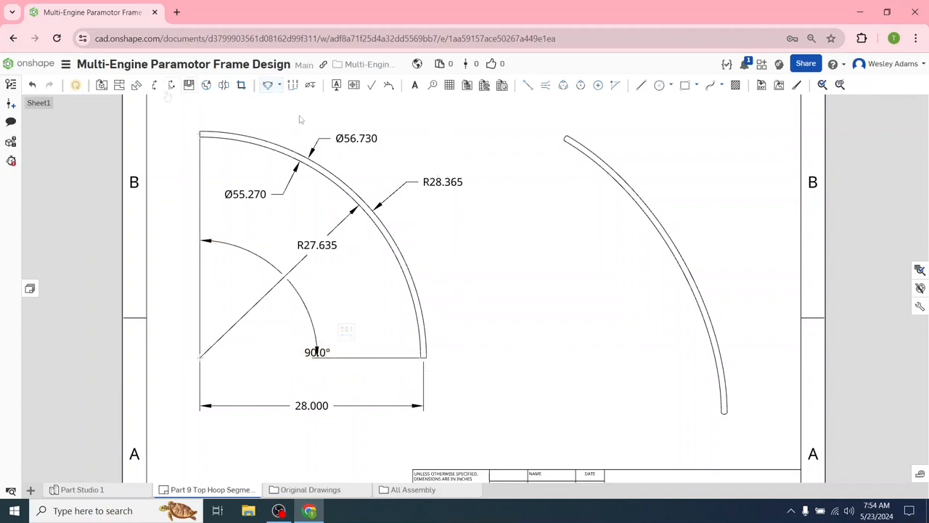
key(Escape)
mouse_move(316, 351)
mouse_down()
mouse_move(247, 353)
mouse_move(246, 283)
mouse_up()
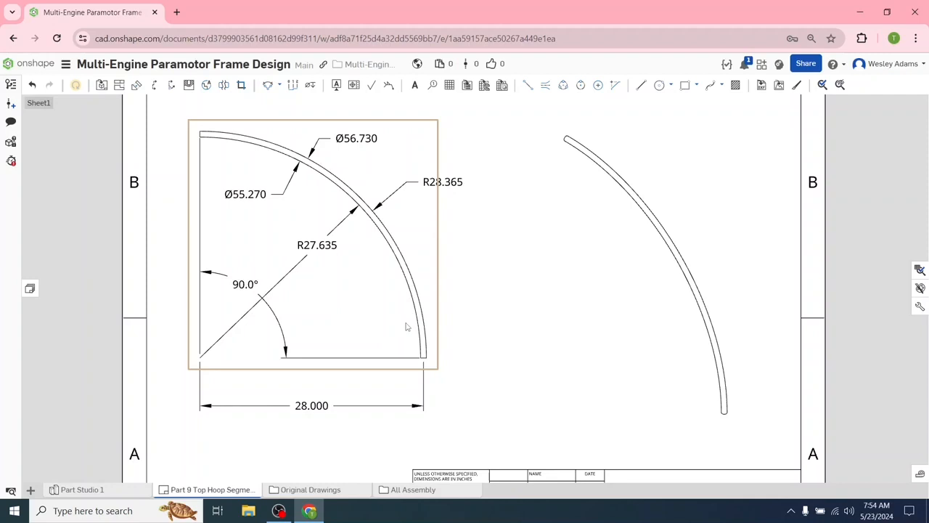
- Dimension the tube width between the inner and outer arcs near the hoop segment's lower end in the front view
click(278, 85)
click(297, 100)
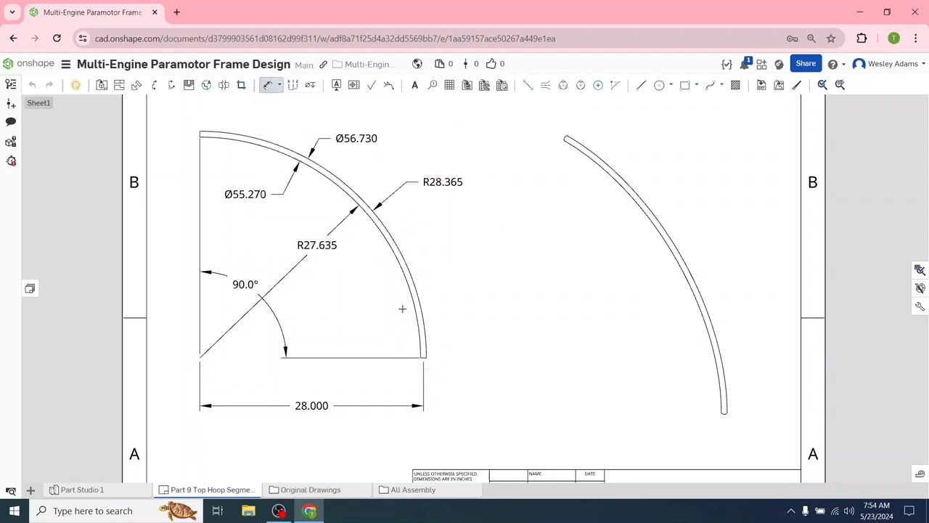
click(413, 308)
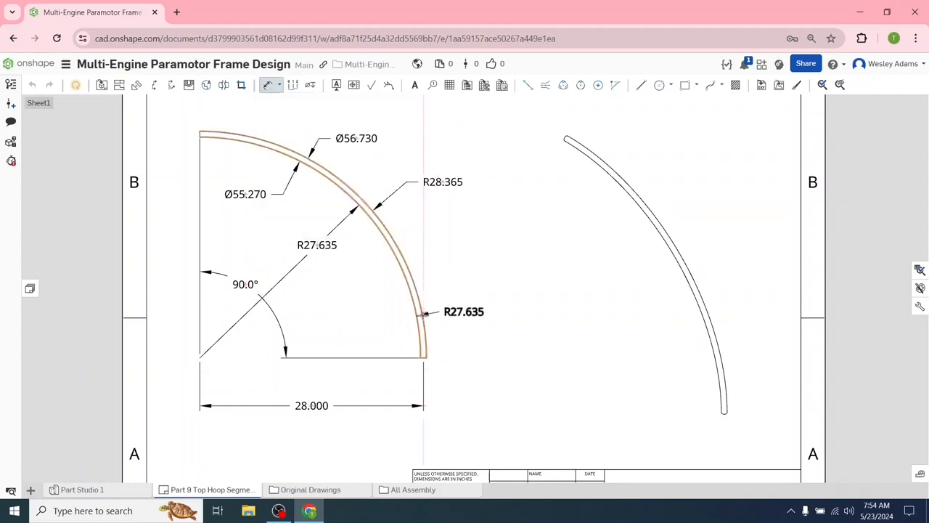
click(425, 312)
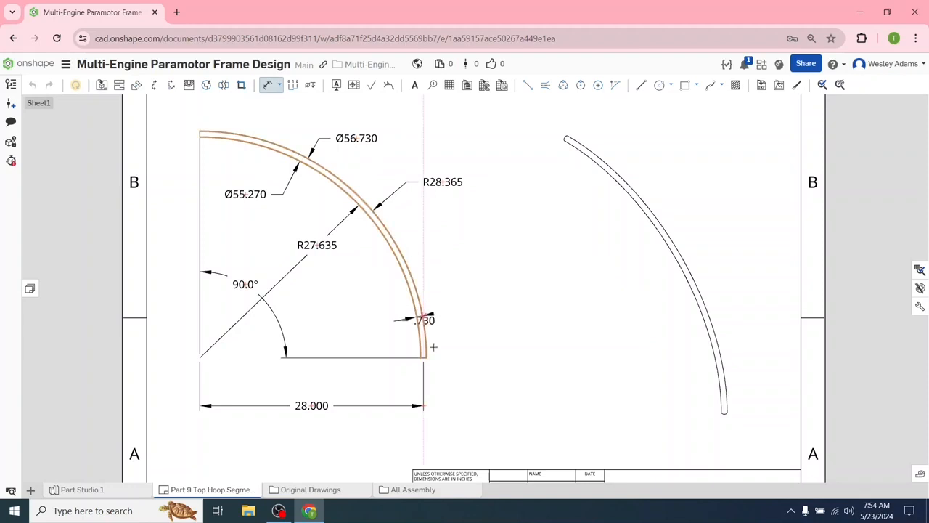
click(466, 433)
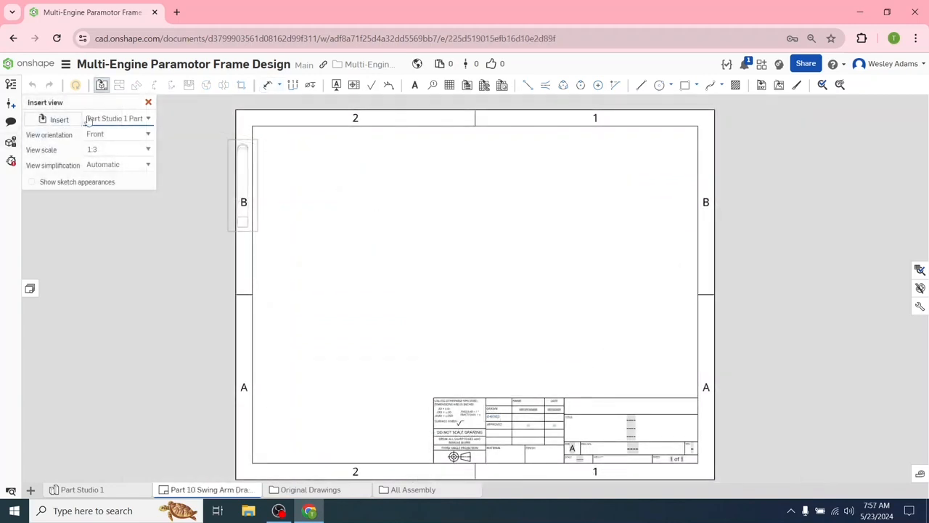
- Insert a Right view of the swing arm at 1:3 scale in the upper part of the Part 10 sheet
click(91, 134)
click(109, 175)
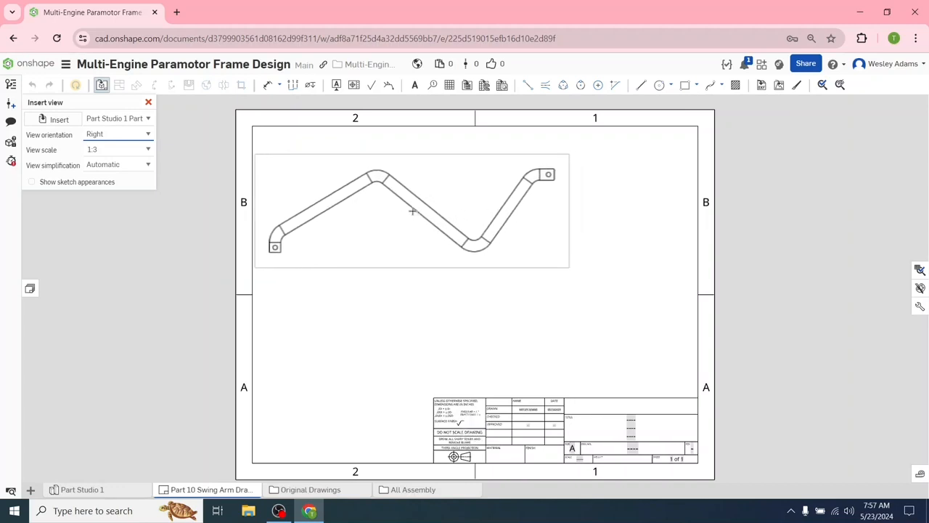
click(412, 211)
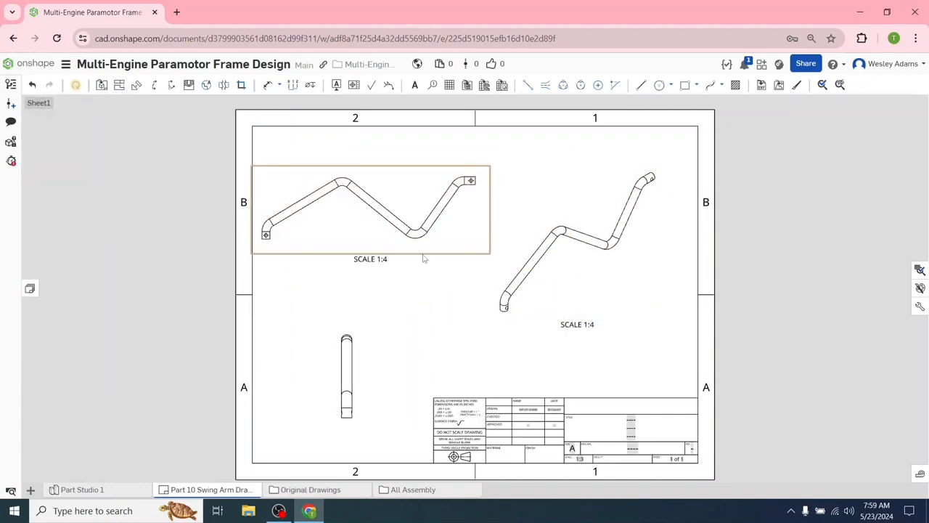
- Dimension the first slanted segment's horizontal extent and the middle slanted segment's aligned length in the upper swing arm view
click(267, 87)
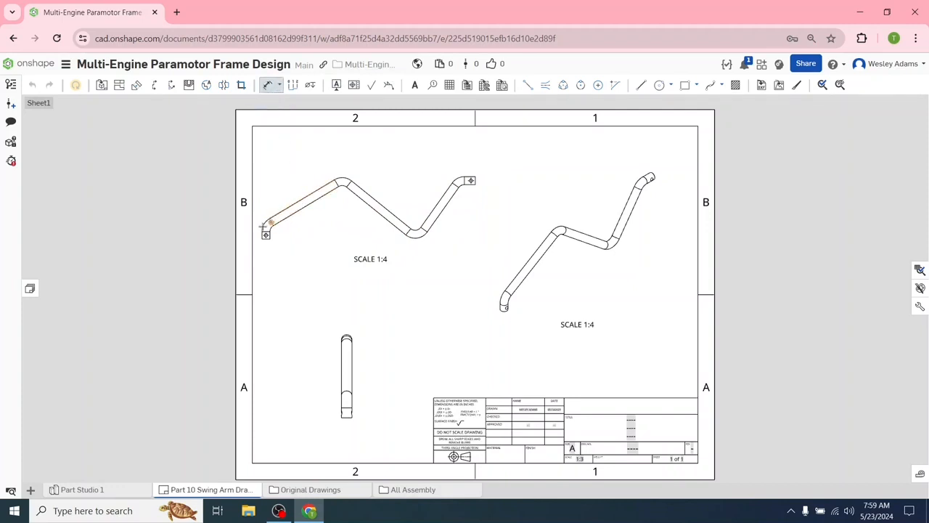
click(338, 182)
click(290, 171)
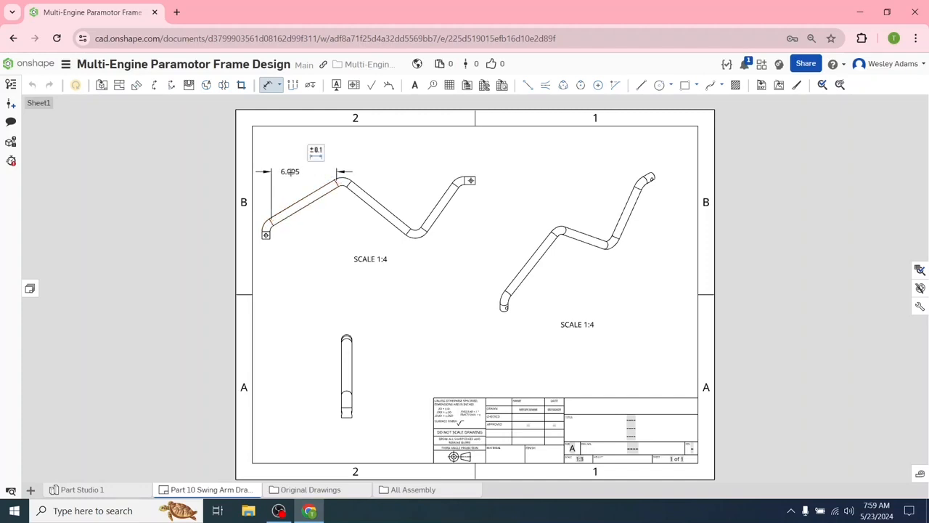
click(367, 207)
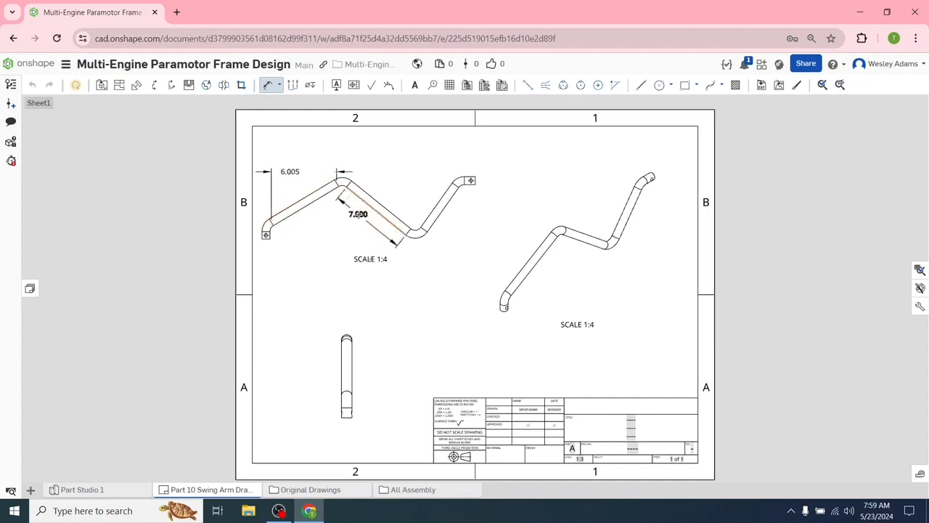
click(353, 221)
- Dimension the third slanted segment's aligned length and the horizontal length of the adjoining end section in the upper view
click(432, 212)
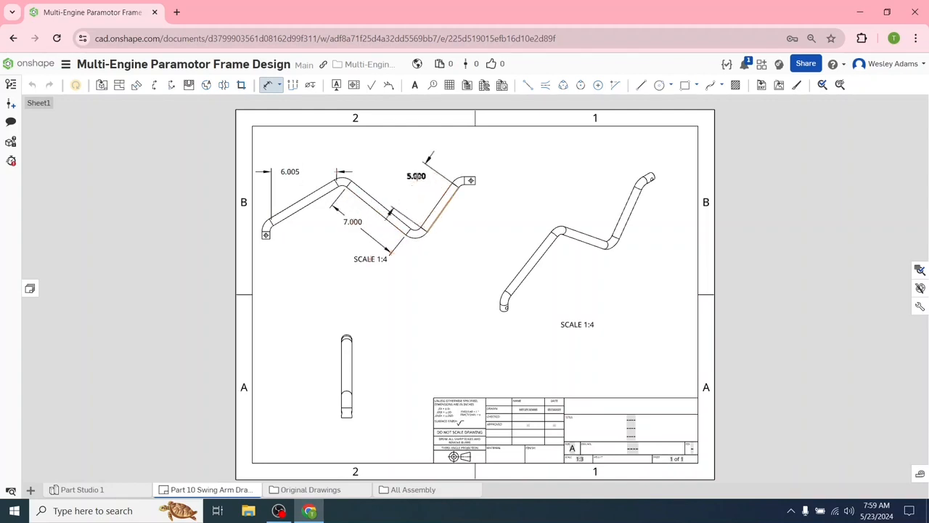
click(456, 229)
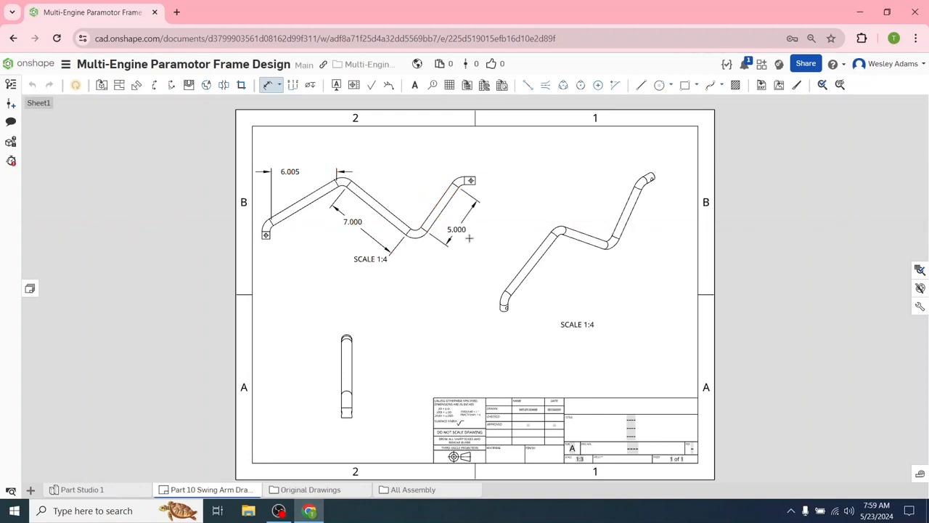
click(473, 177)
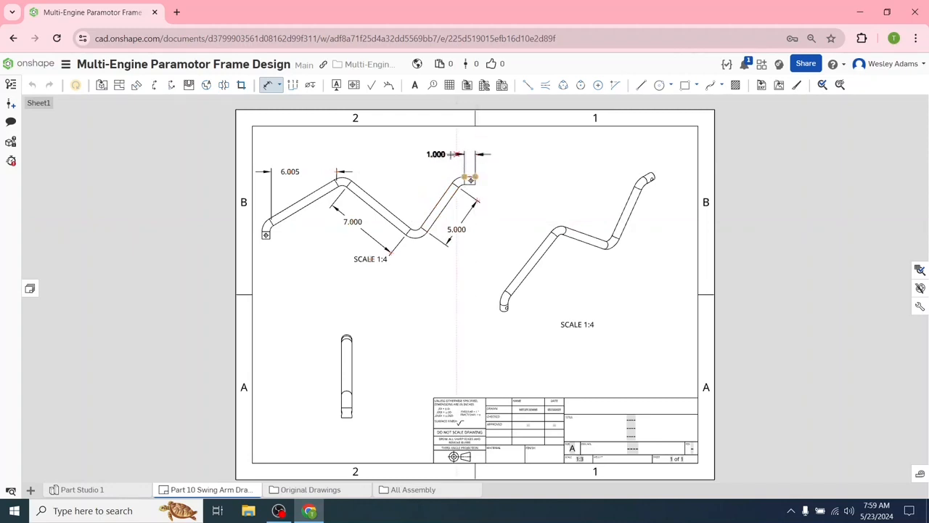
click(450, 153)
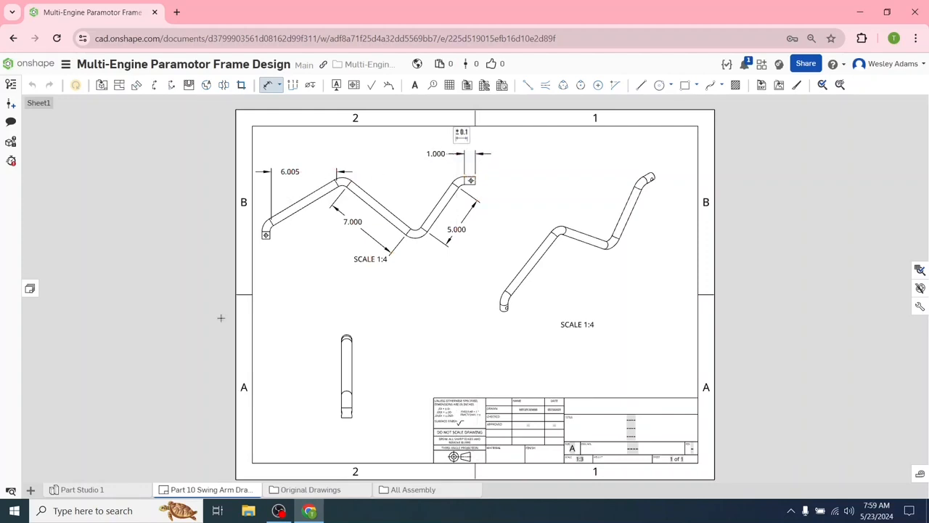
- Change the orientation of the lower Front view to Right
right_click(360, 338)
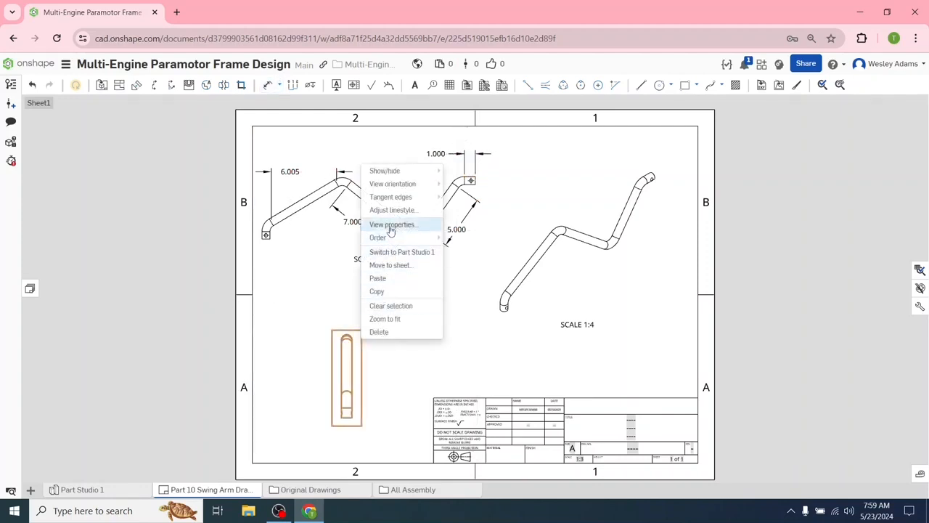
click(392, 225)
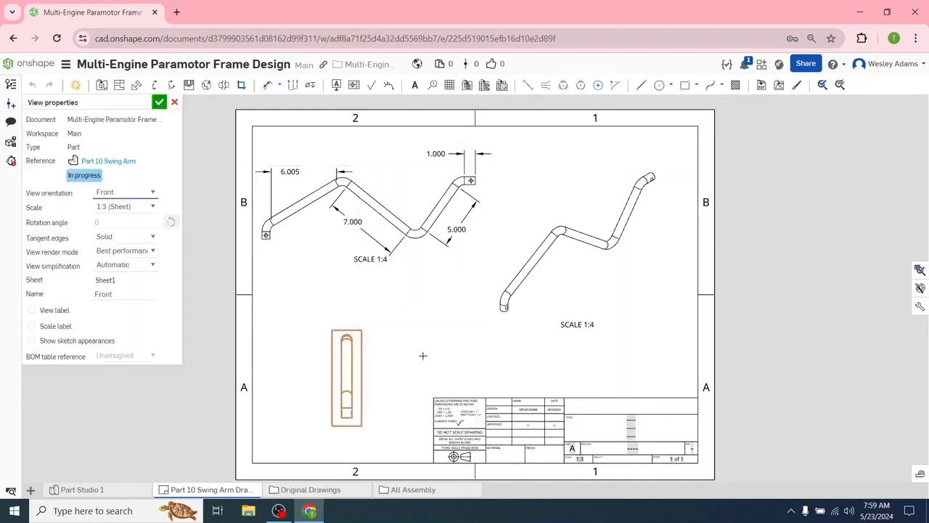
click(147, 195)
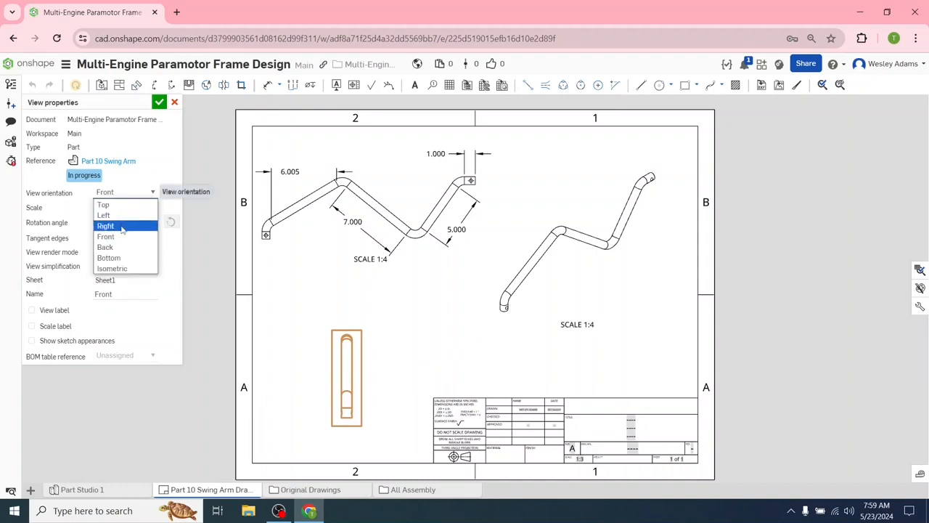
click(121, 227)
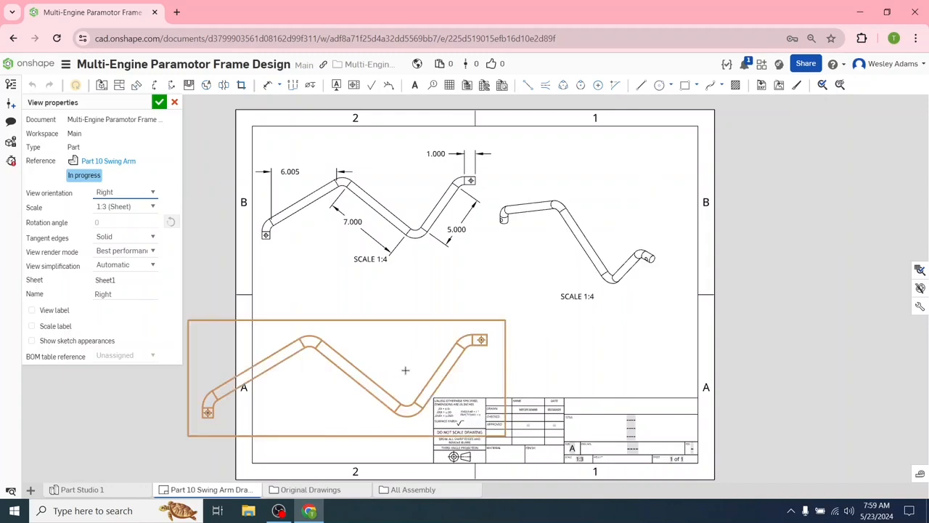
- Set the lower view's scale to 1:4 and move the view inside the sheet border beneath the upper view
click(136, 207)
click(152, 206)
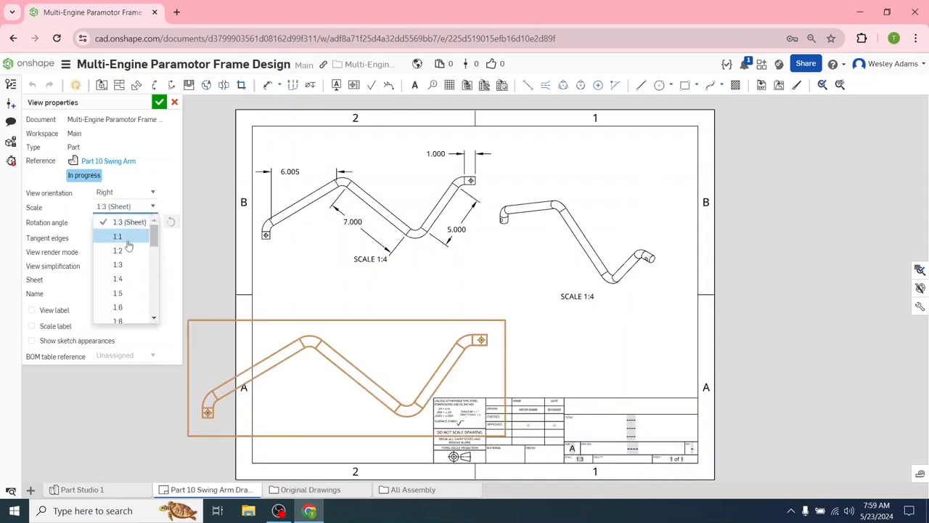
click(127, 283)
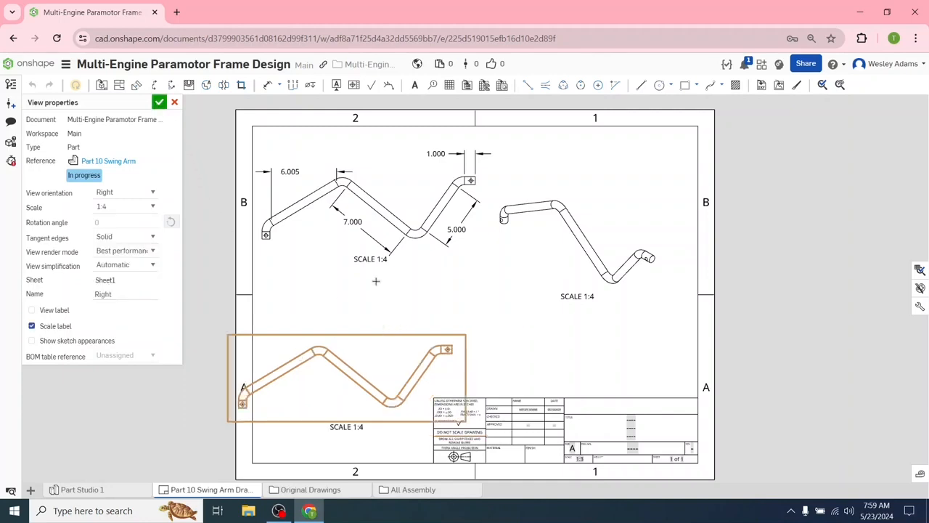
click(159, 102)
mouse_move(331, 343)
mouse_down()
mouse_move(381, 326)
mouse_move(386, 312)
mouse_move(371, 307)
mouse_up()
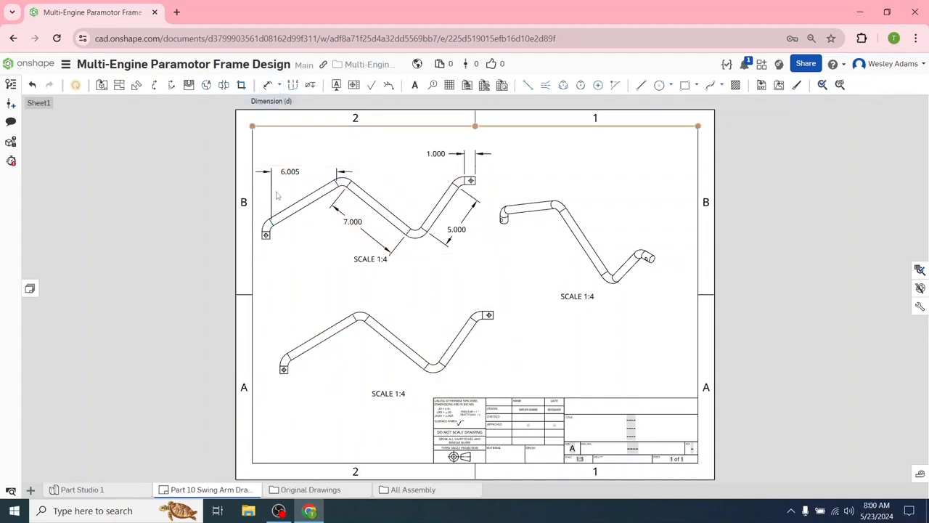
- Add a line to line dimension for the vertical length of the swing arm's lower end section in the upper view
click(278, 87)
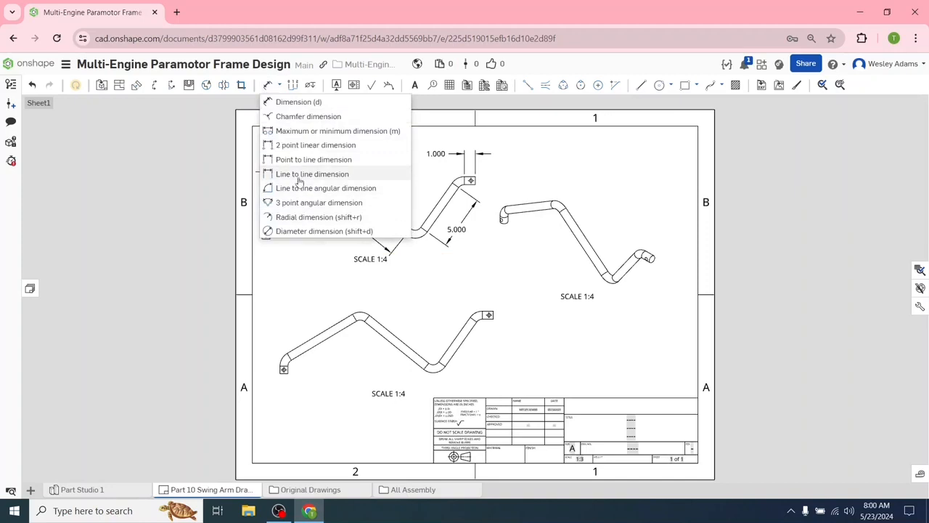
click(265, 174)
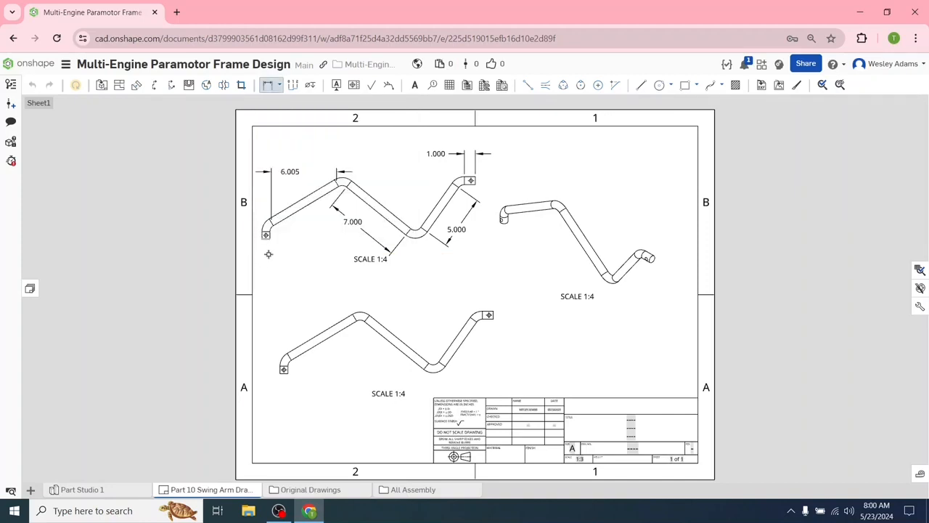
click(267, 232)
click(264, 238)
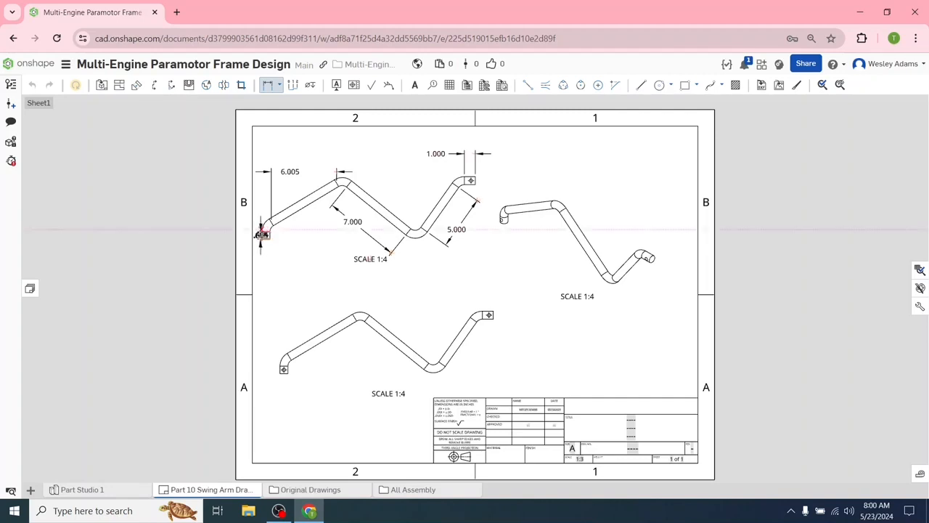
click(295, 236)
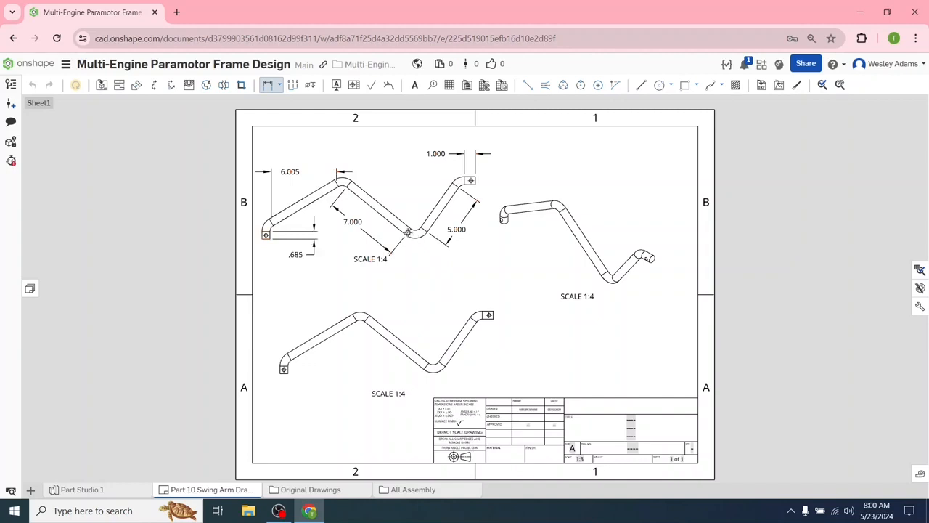
- Add a 2 point linear dimension across the lower bend in the upper view, placed beneath the bend
click(280, 86)
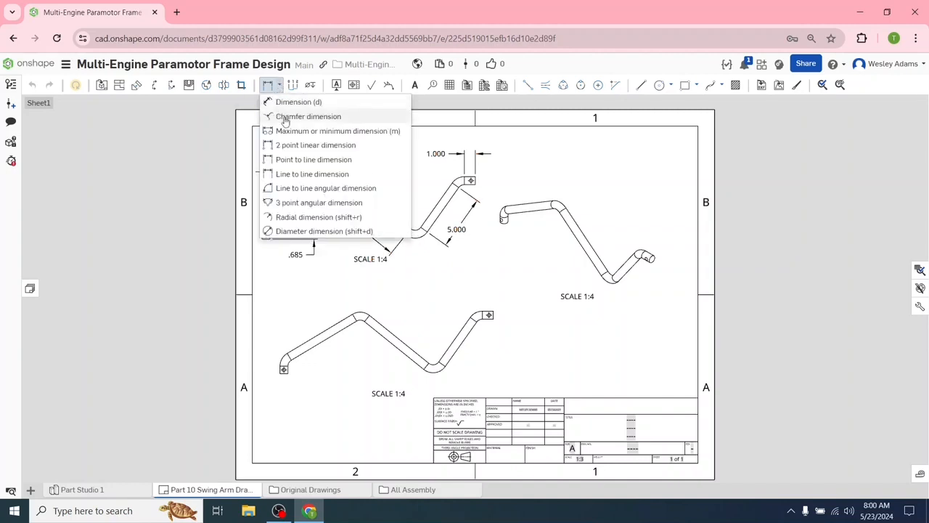
click(291, 147)
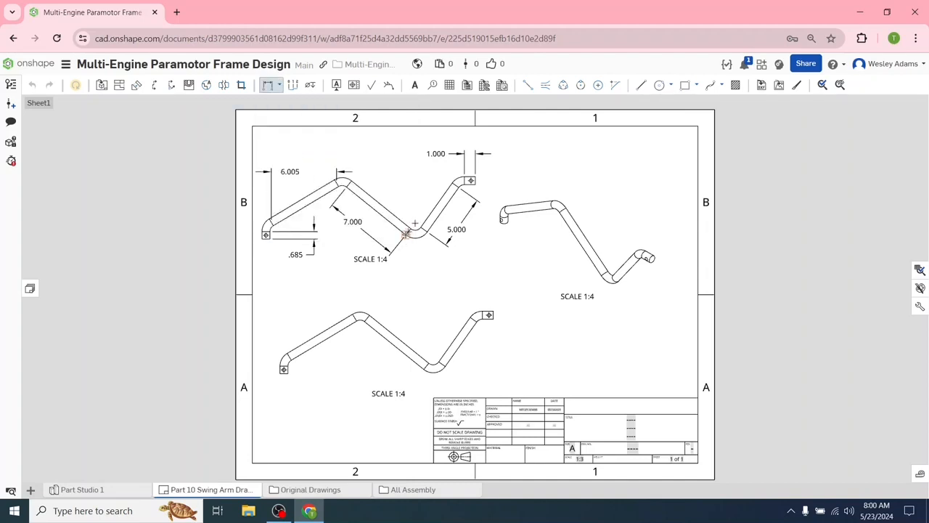
click(408, 232)
click(421, 228)
click(422, 266)
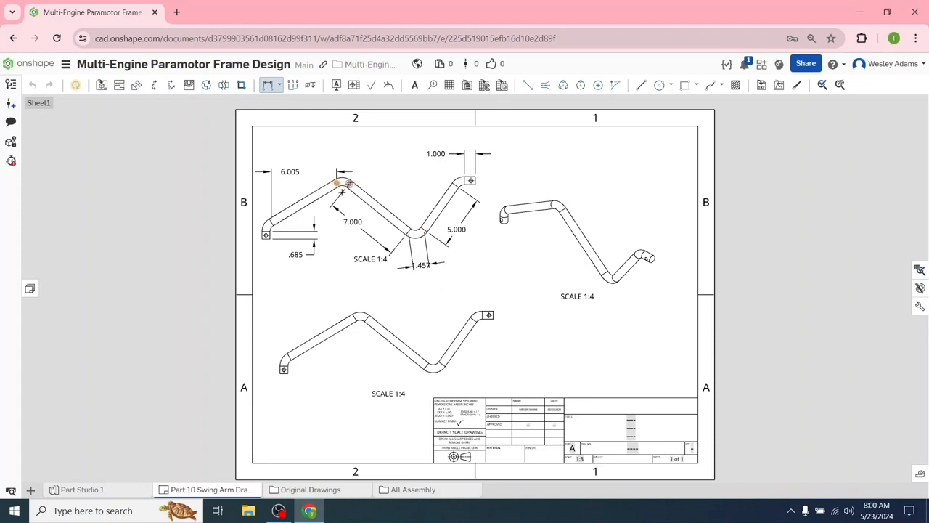
- Add 2 point linear dimensions across the peak bend and across the bend beside the horizontal end section in the upper view
click(348, 184)
click(350, 144)
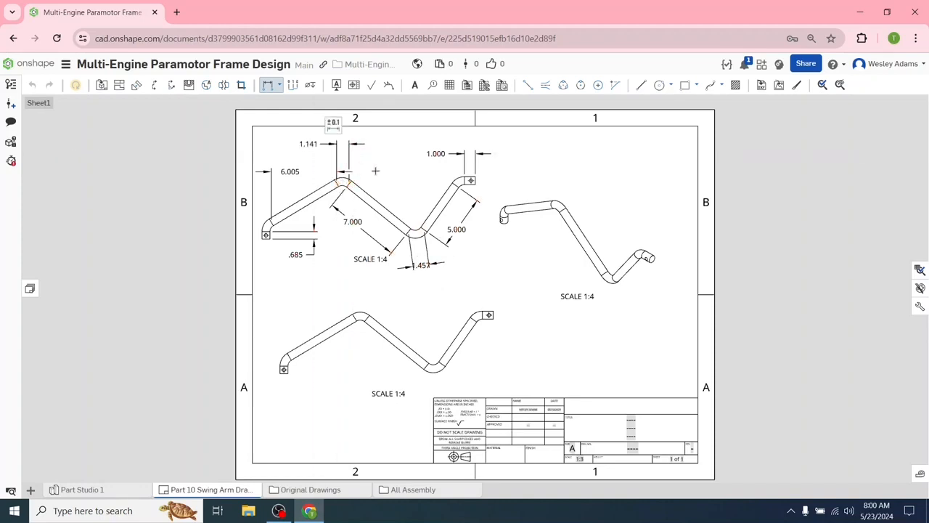
click(452, 182)
click(412, 174)
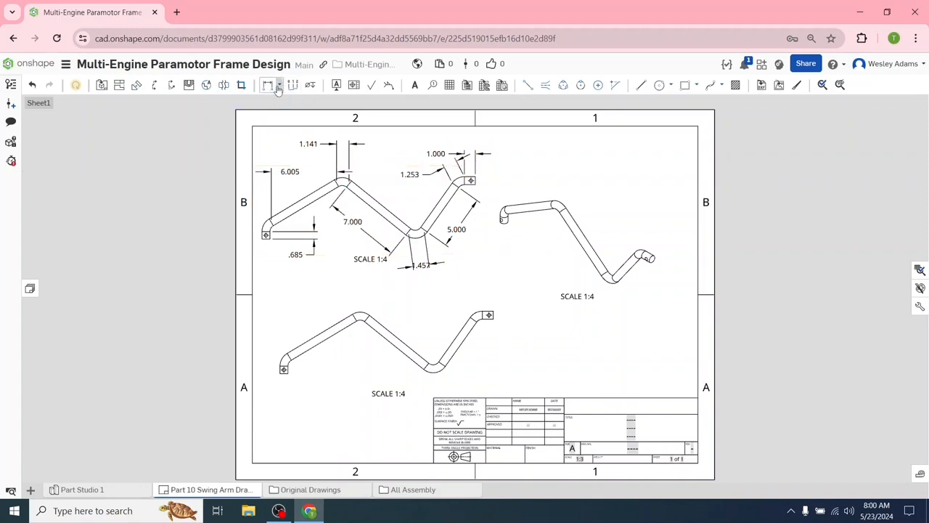
- Add line to line angular dimensions between the slanted segments at the peak bend and at the lower bend in the lower view
click(279, 86)
click(298, 189)
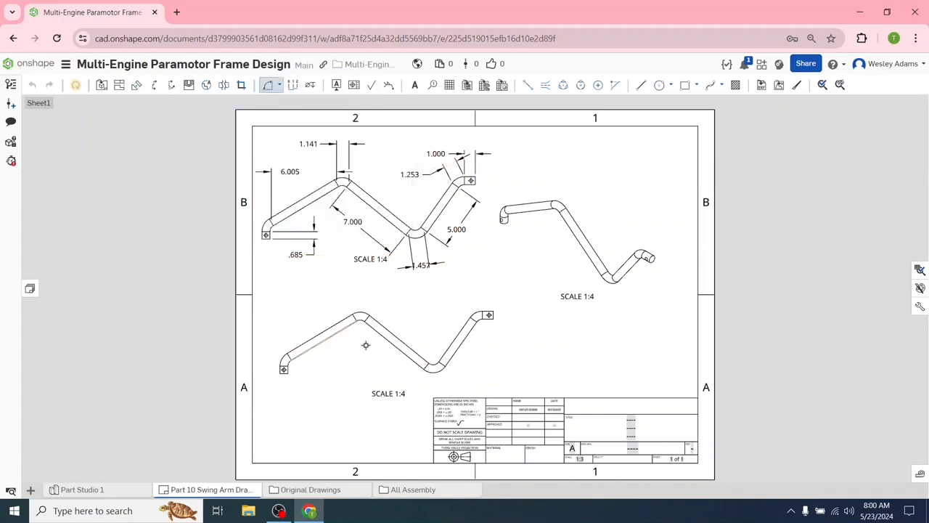
click(375, 334)
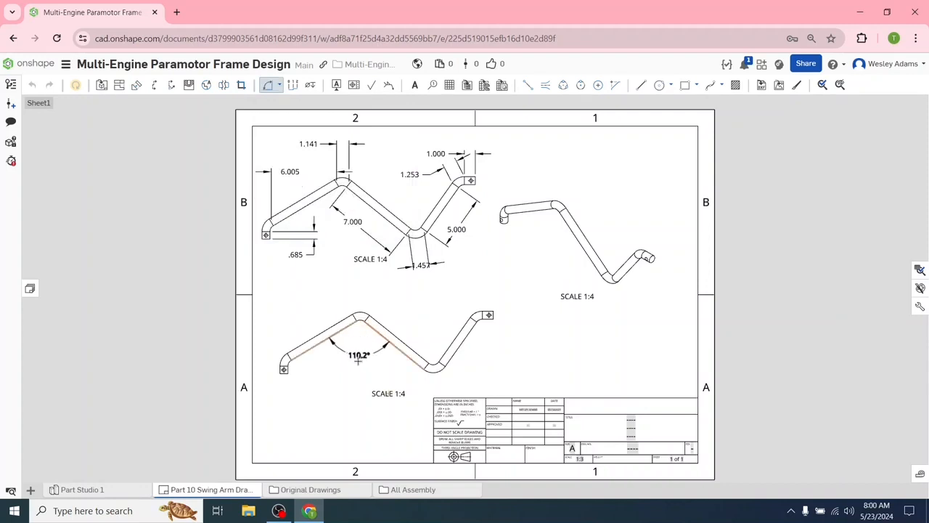
click(356, 360)
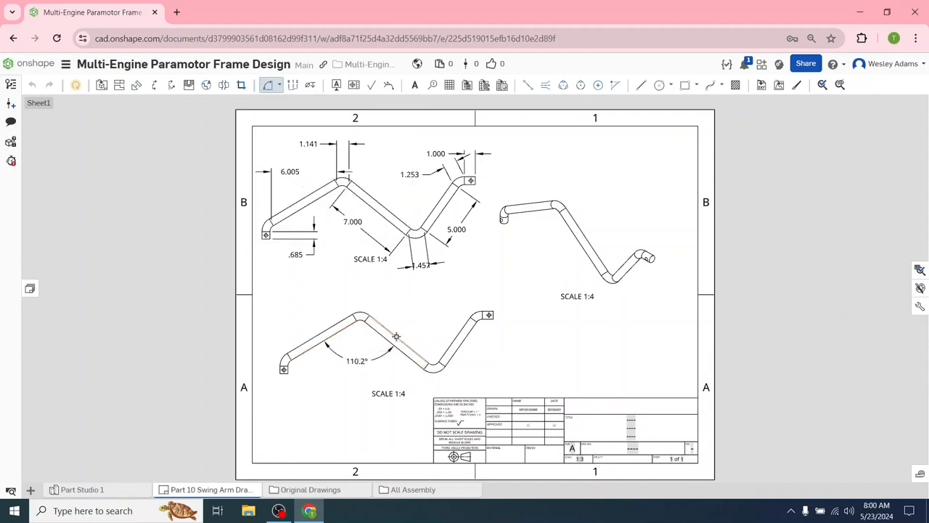
click(453, 336)
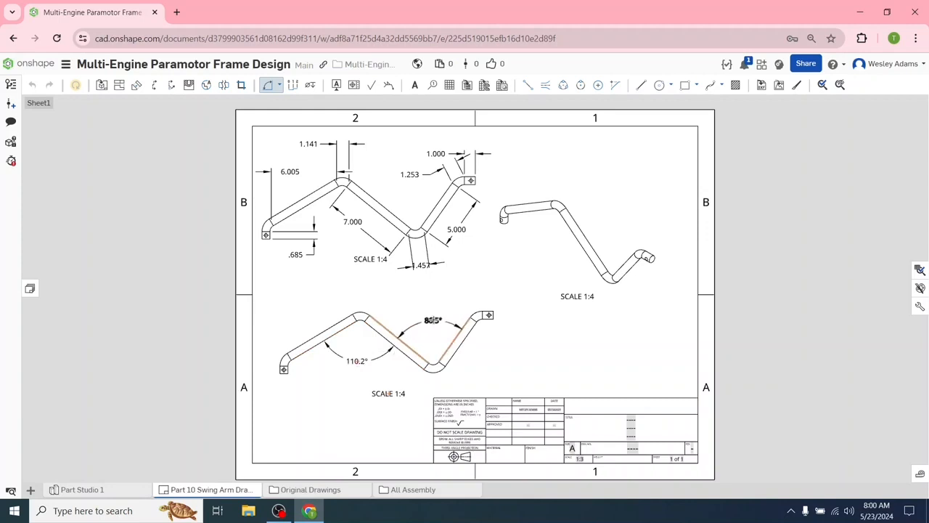
click(433, 311)
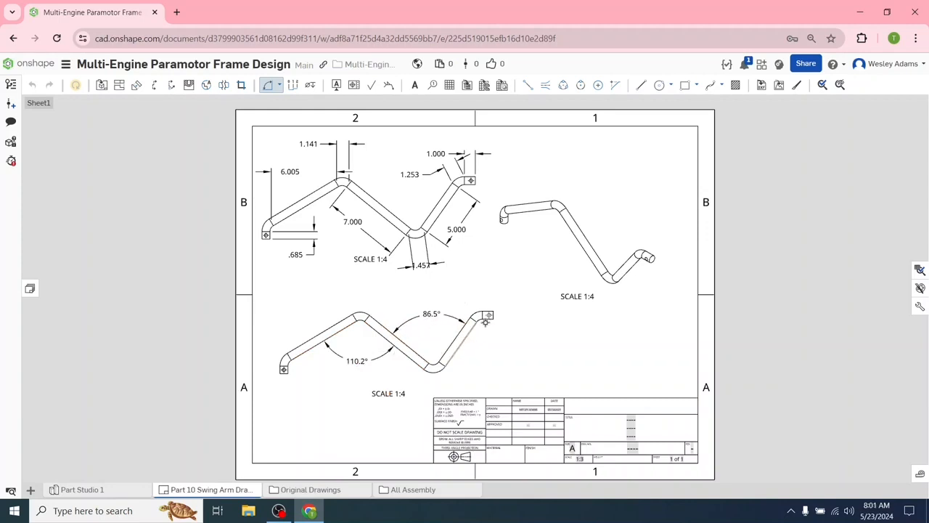
scroll(498, 346, up, 2)
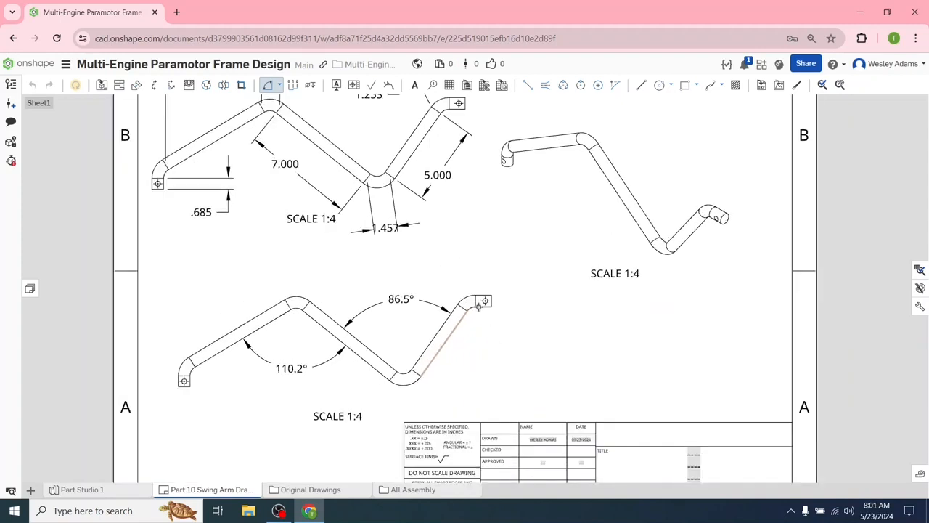
- Add line to line angular dimensions at the bends next to the horizontal end section and the vertical lower end section in the lower view
click(479, 308)
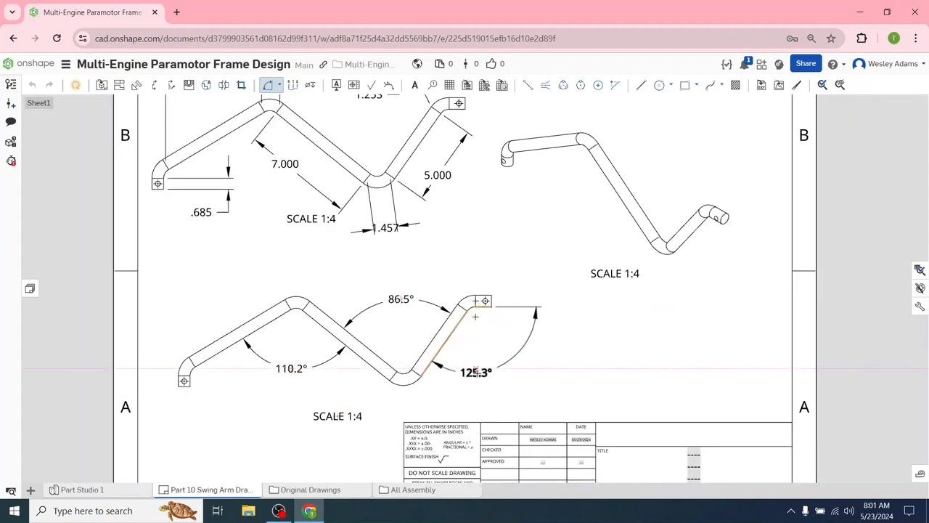
click(476, 371)
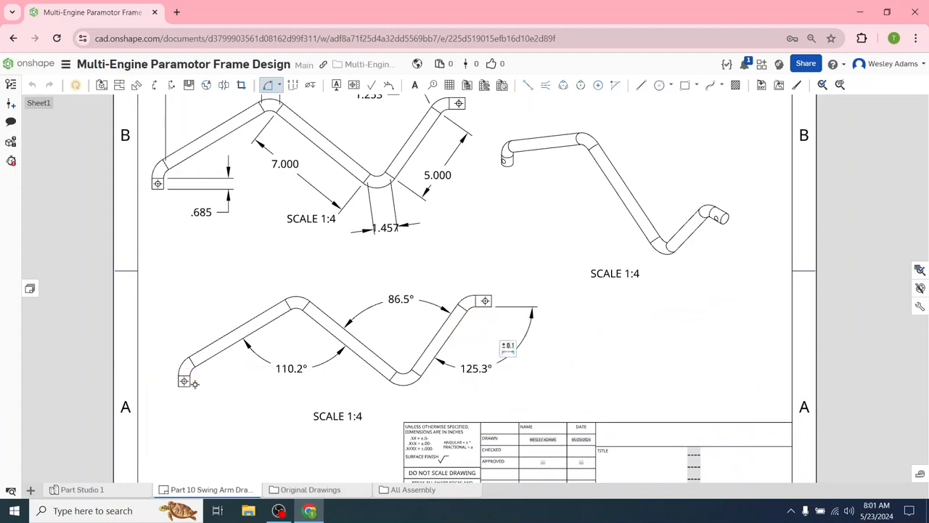
scroll(187, 380, up, 3)
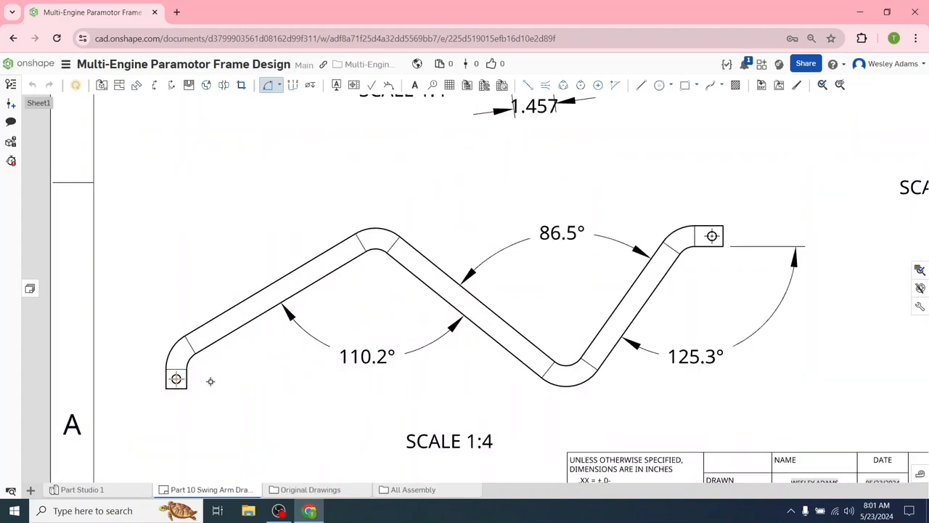
scroll(210, 381, up, 3)
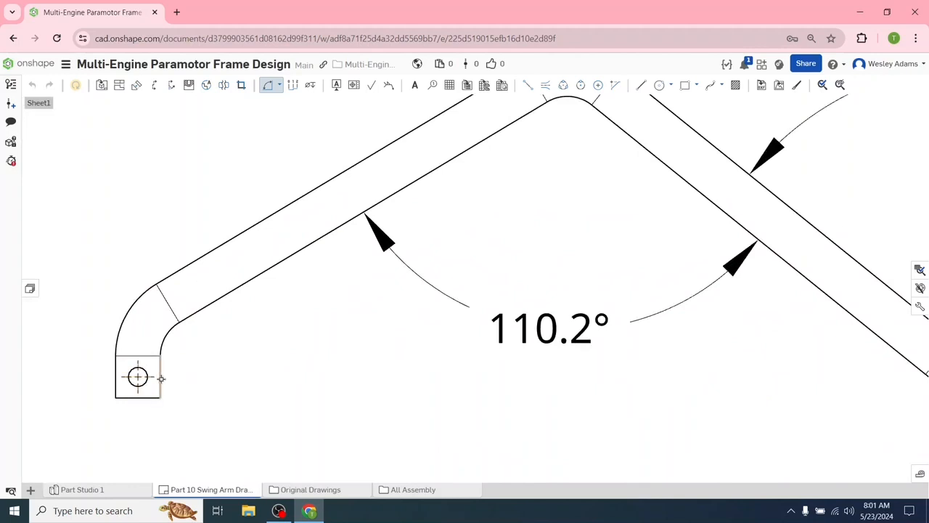
click(221, 300)
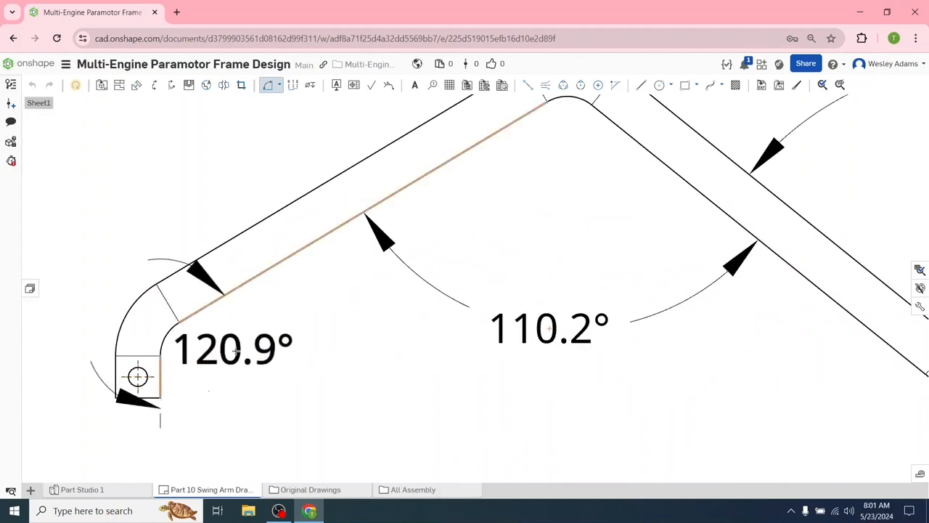
click(308, 345)
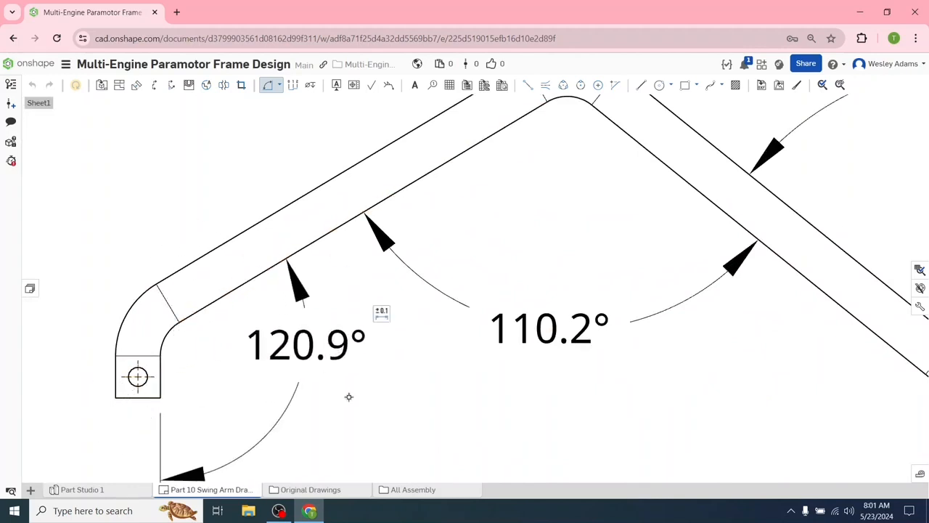
- Add radial dimensions to the inner arcs of the peak bend and the lower bend in the lower view
scroll(349, 394, down, 3)
scroll(501, 402, down, 2)
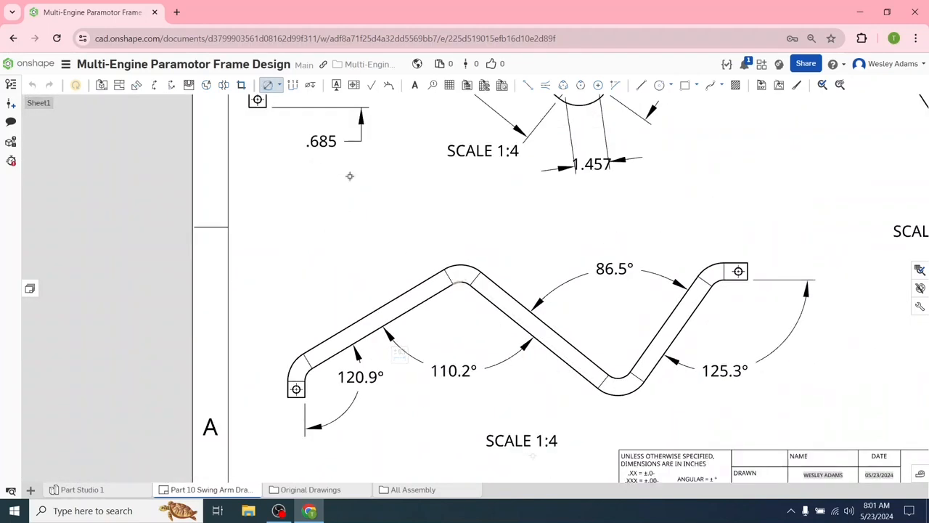
click(279, 86)
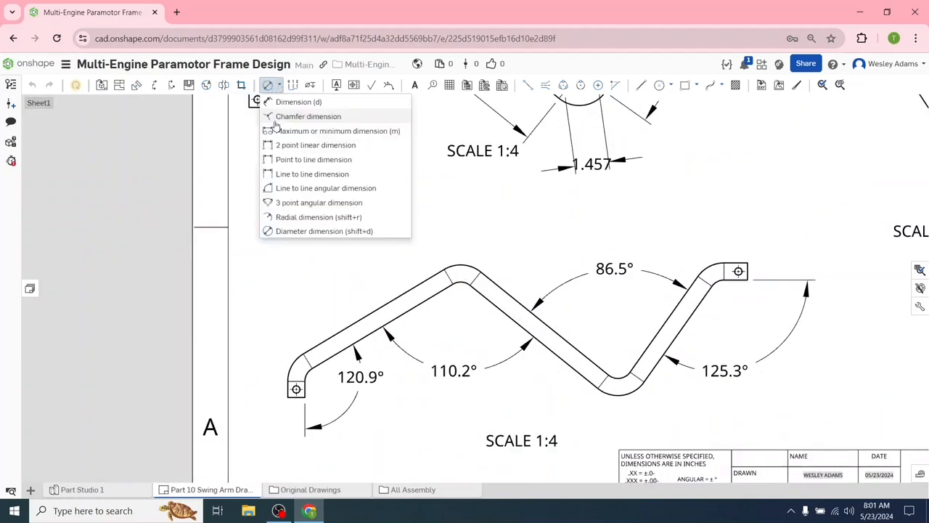
click(294, 216)
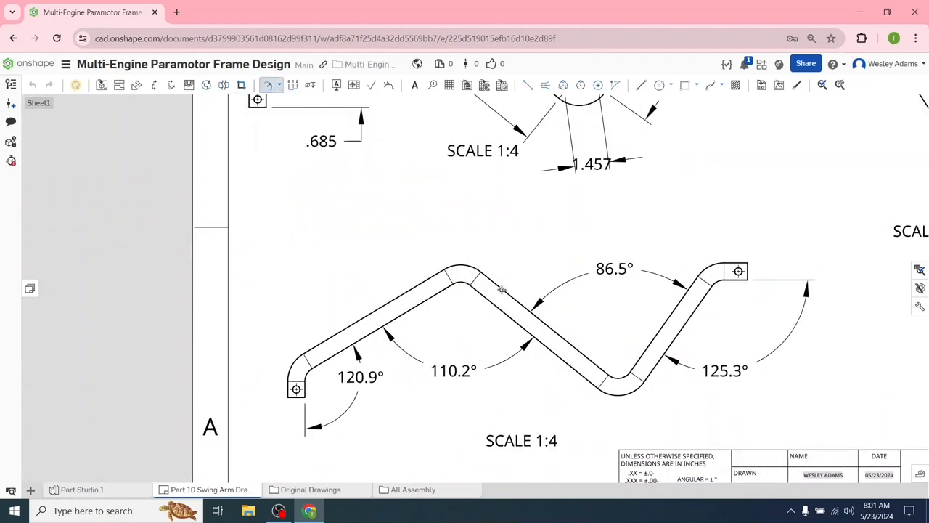
click(462, 284)
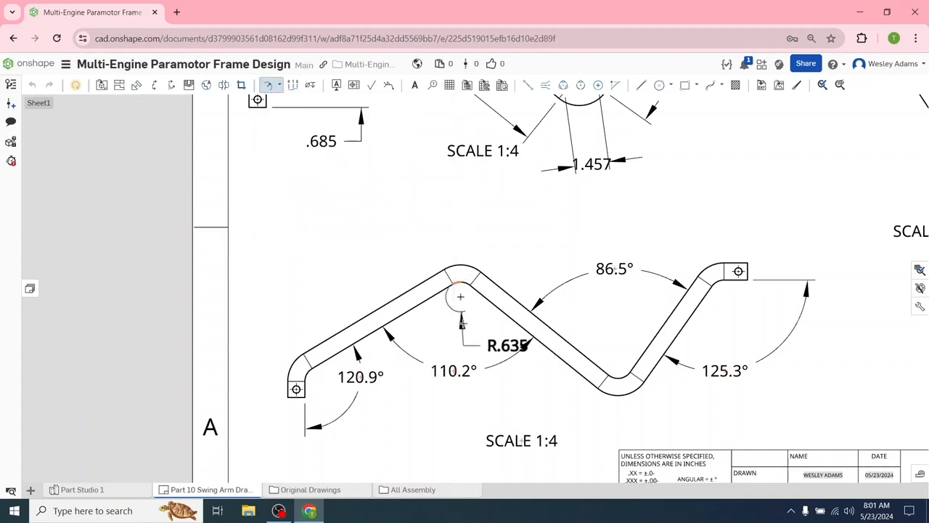
click(461, 323)
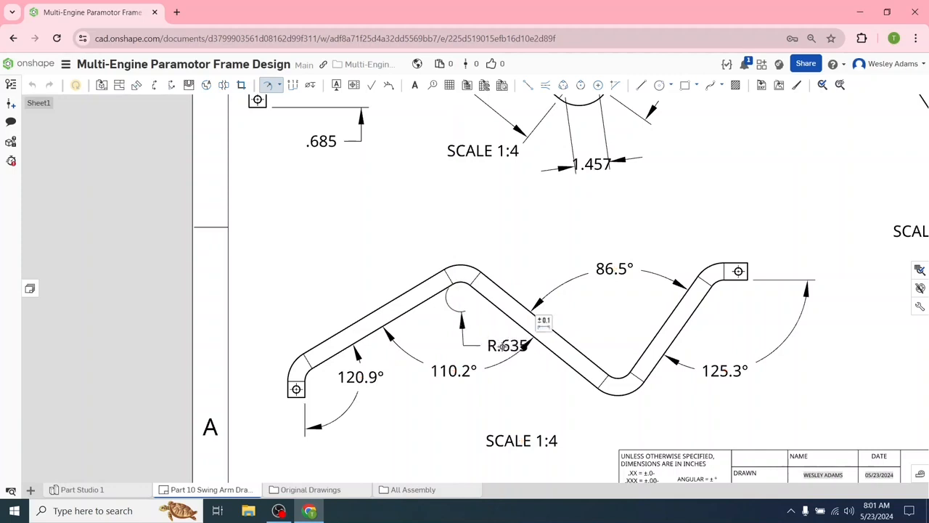
click(619, 375)
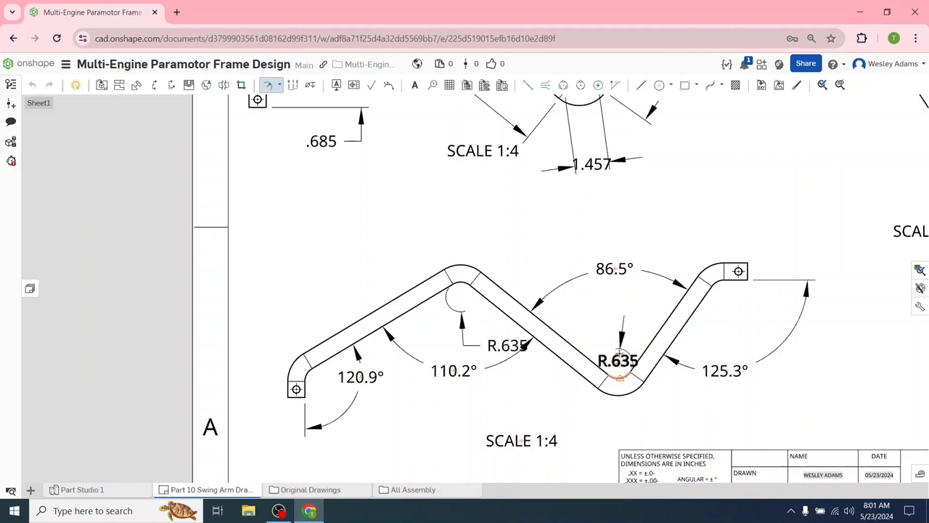
click(614, 330)
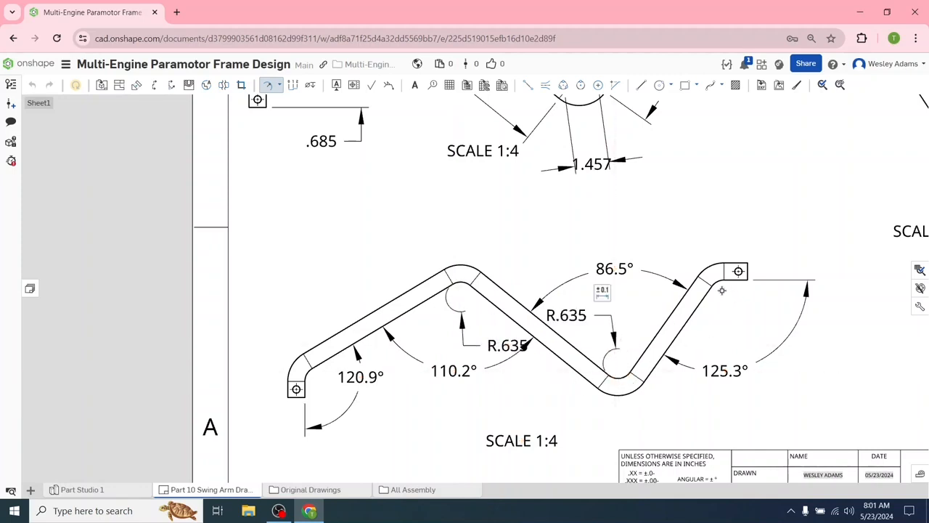
- Add radial dimensions to the inner and outer arcs of the bend beside the horizontal end section in the lower view
click(719, 283)
click(726, 312)
click(717, 264)
click(716, 231)
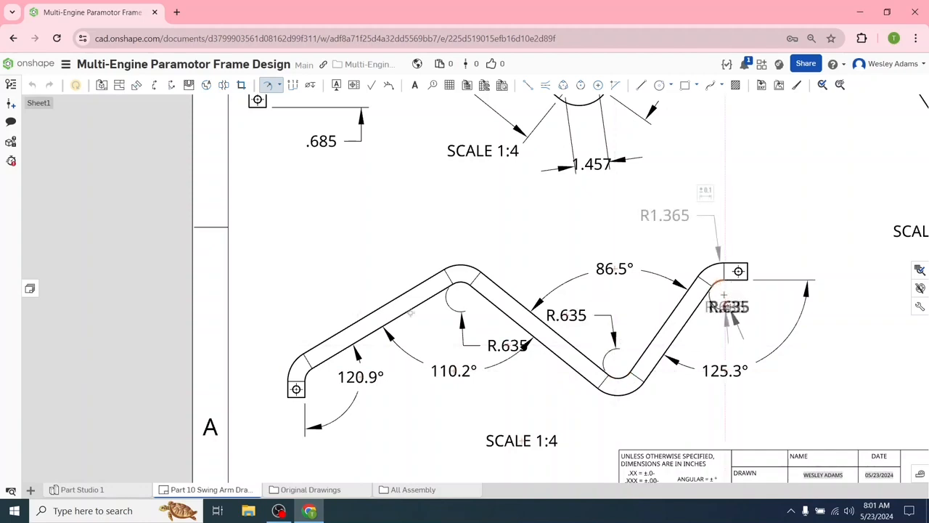
- Add radial dimensions to the peak bend's outer arc and to both arcs of the bend above the vertical end section in the lower view
click(465, 265)
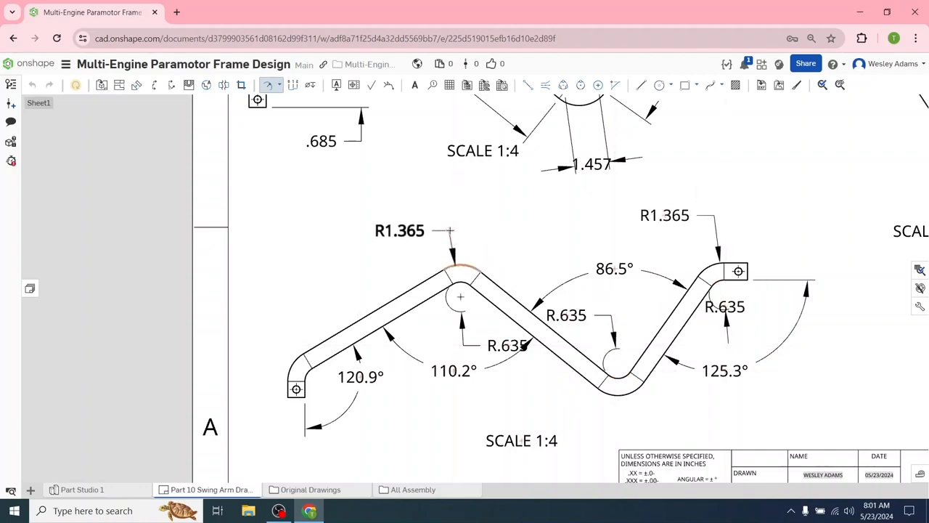
click(404, 231)
click(307, 373)
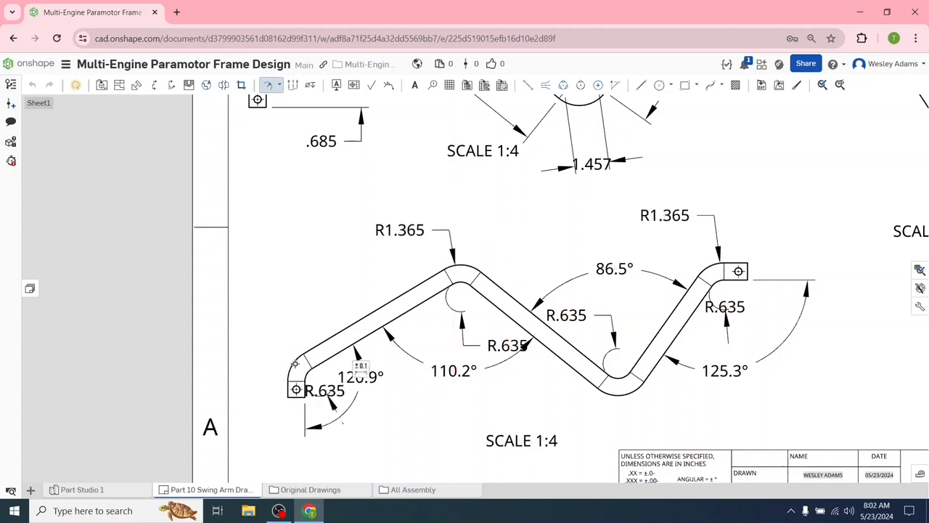
click(308, 373)
click(293, 363)
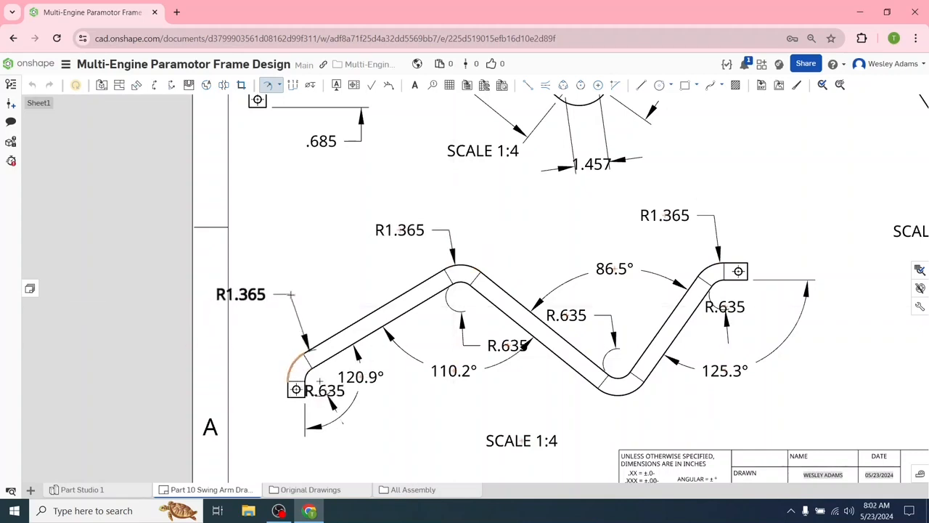
click(290, 295)
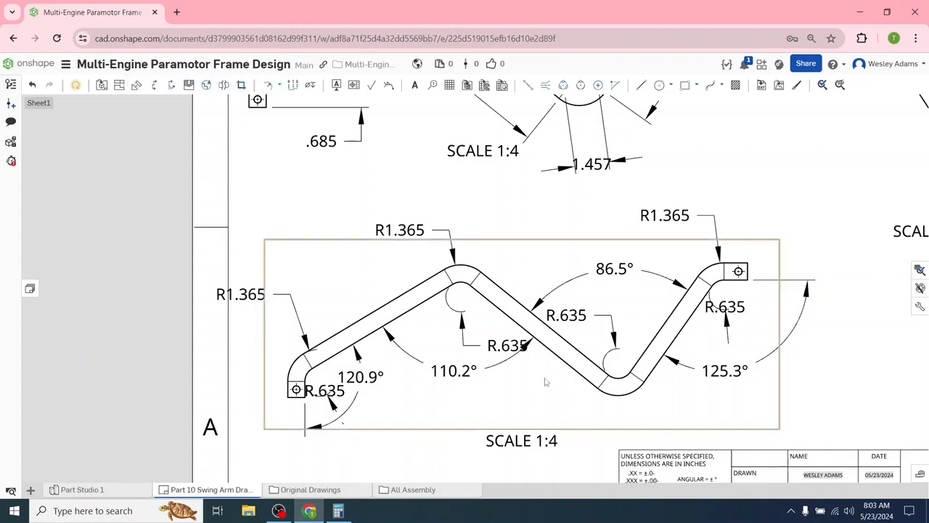
- Reposition the peak bend's inner radius dimension so its text sits clear of the slanted segment
click(513, 347)
drag(512, 347, 470, 338)
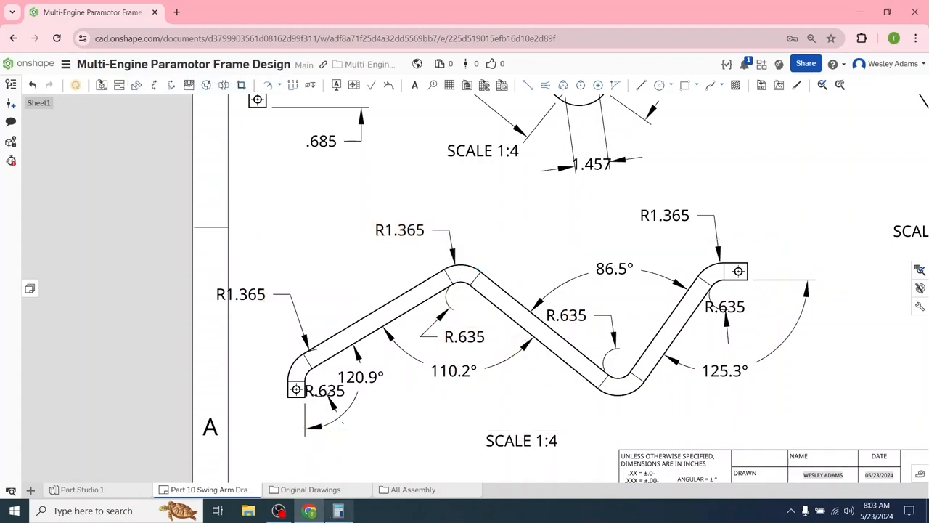
- Switch to Calculator and average the outer and inner bend radii by dividing the sum of 1.365 and 0.635 by 2
click(339, 510)
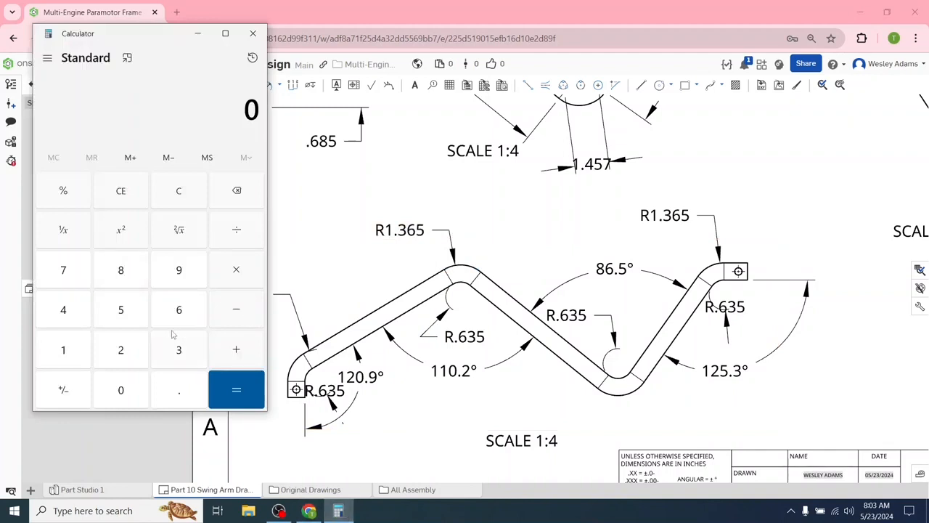
click(62, 356)
click(169, 389)
click(183, 354)
click(180, 317)
click(123, 312)
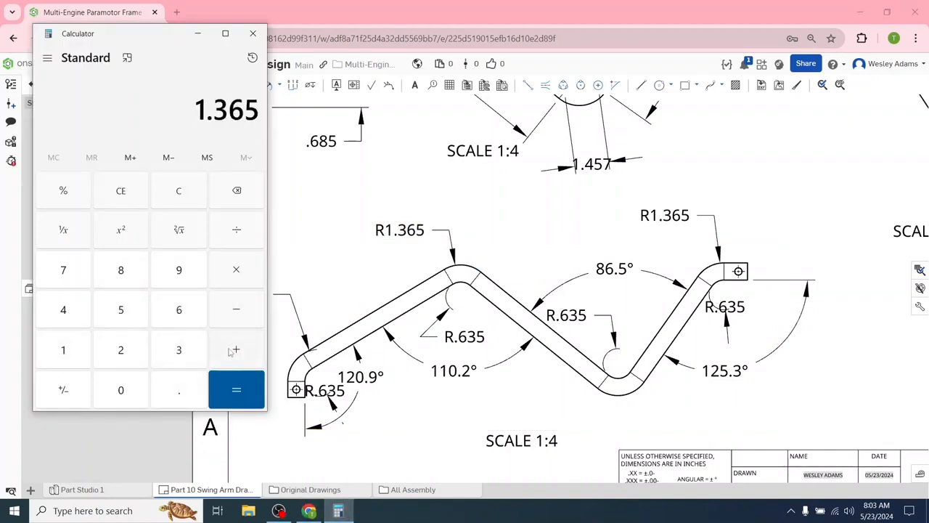
click(175, 391)
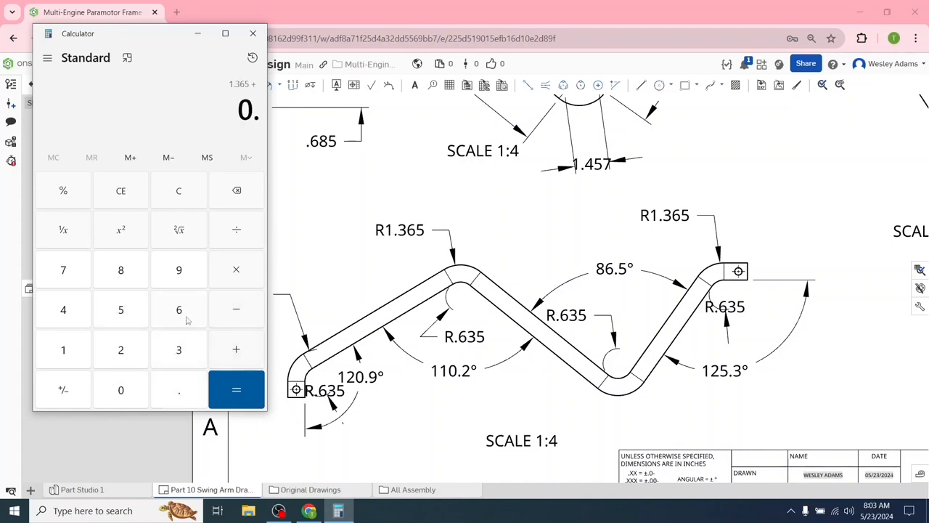
click(189, 309)
click(183, 354)
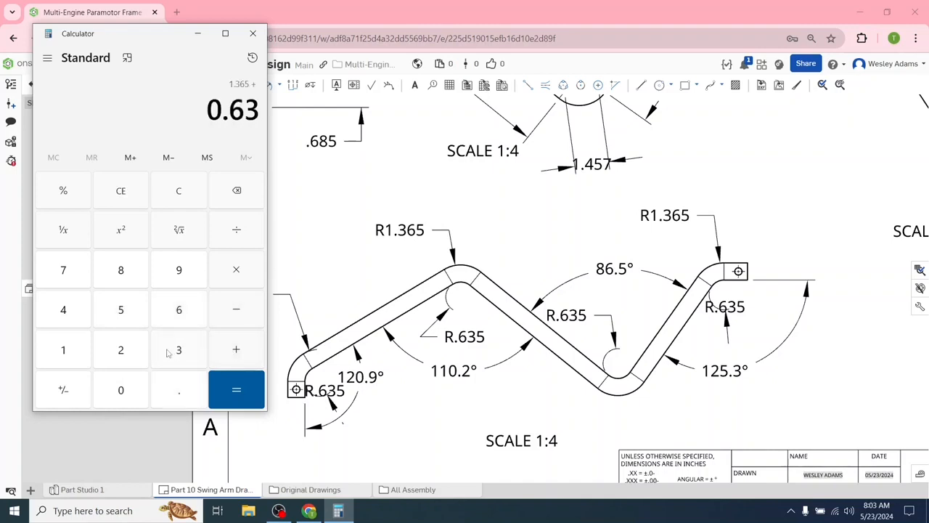
click(116, 311)
click(236, 390)
click(243, 244)
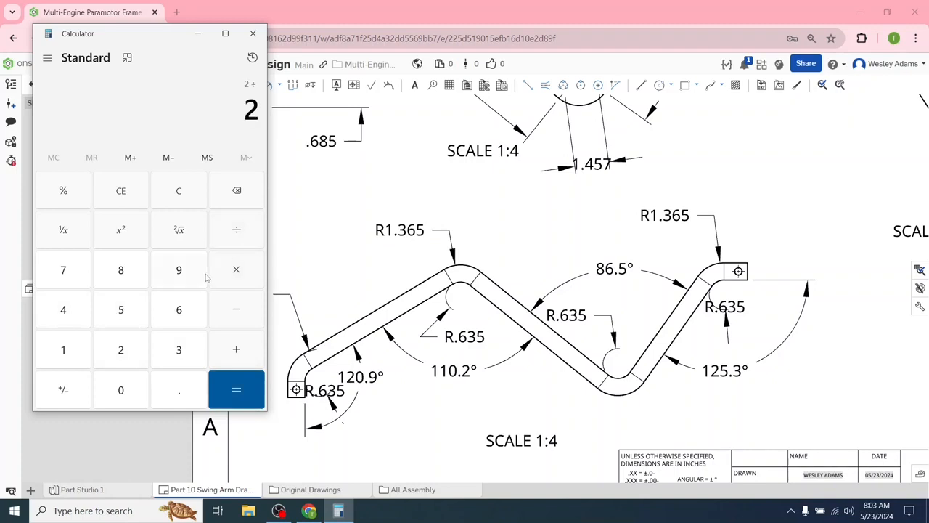
click(238, 398)
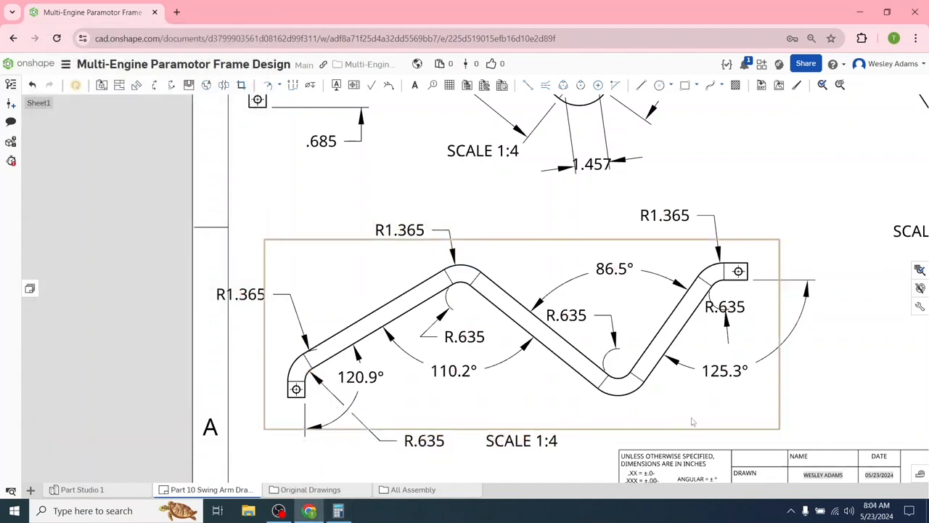
- Reposition the inner radius dimension of the bend beside the horizontal end section into the open space beyond the tube
drag(728, 308, 787, 326)
scroll(707, 259, up, 2)
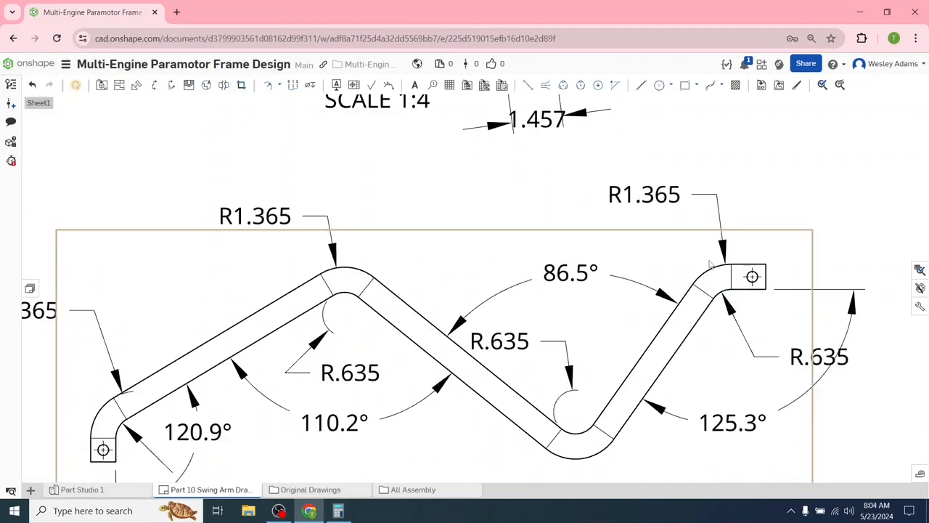
- Add a diameter dimension to the hole in the vertical lower end section of the upper view, placed beneath the tube end
scroll(730, 248, down, 3)
scroll(741, 185, down, 2)
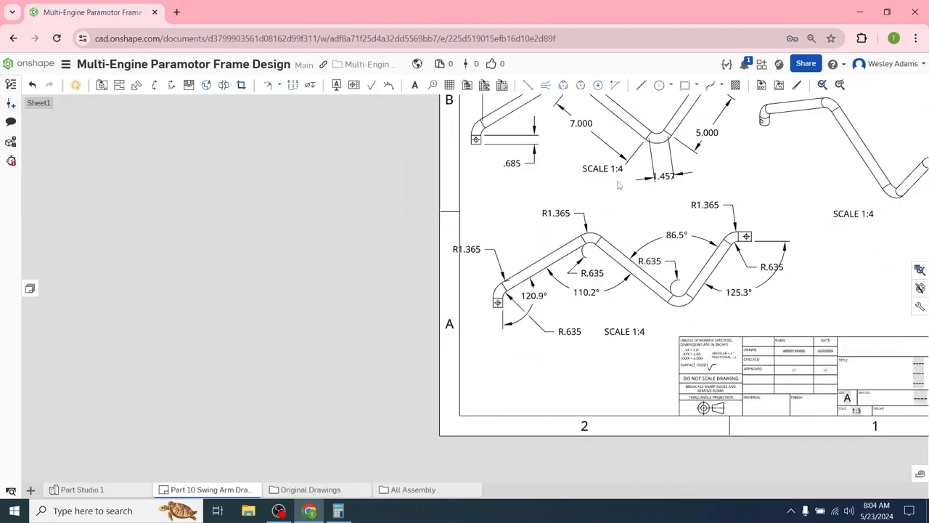
middle_drag(618, 185, 524, 225)
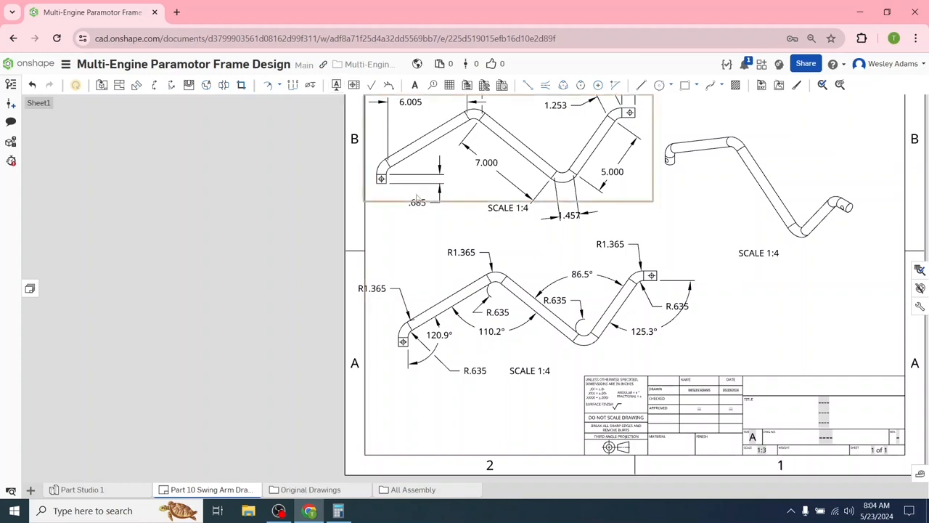
scroll(262, 130, up, 3)
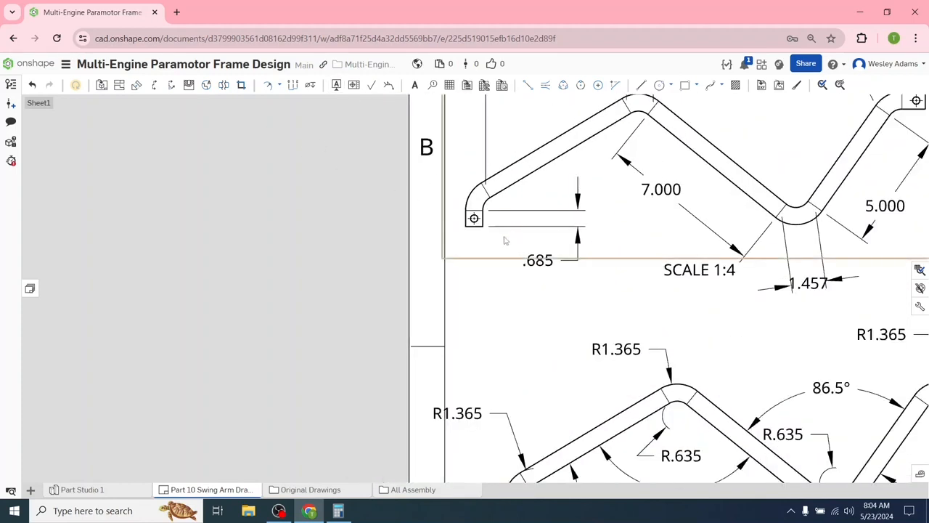
click(279, 85)
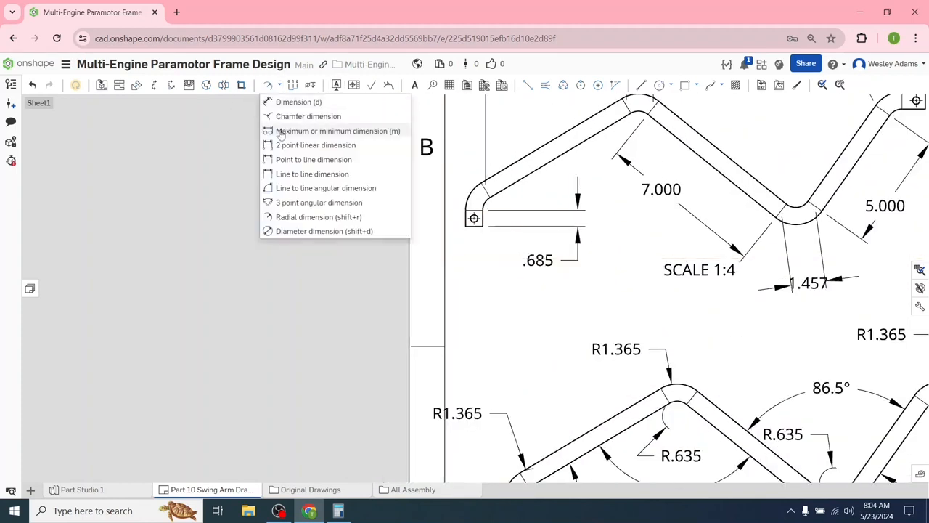
click(297, 231)
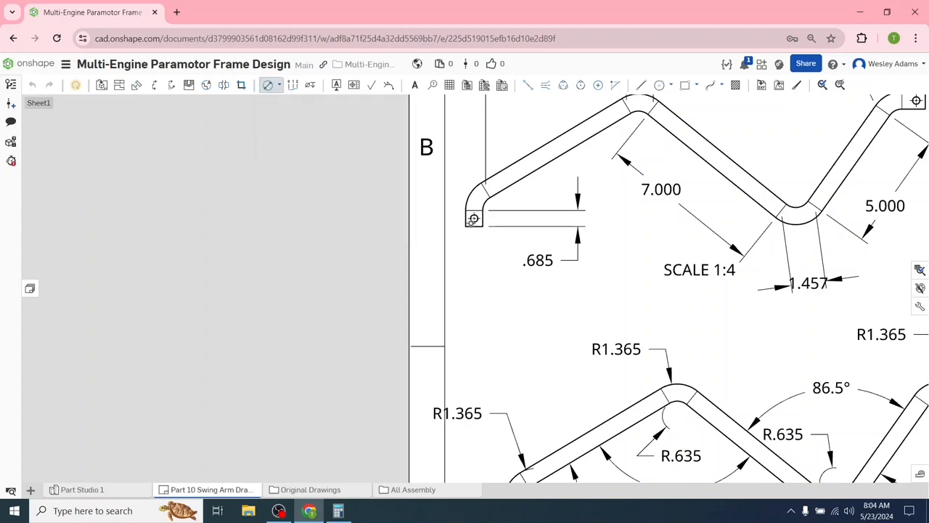
click(472, 218)
click(472, 256)
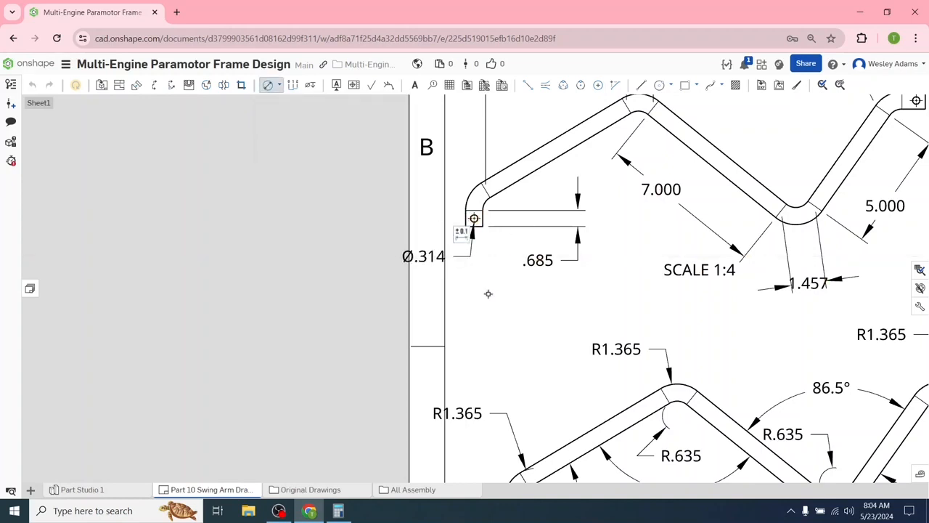
- Add a diameter dimension to the hole in the horizontal end section of the upper view, placed beyond the tube end
scroll(501, 312, down, 1)
middle_drag(564, 330, 296, 326)
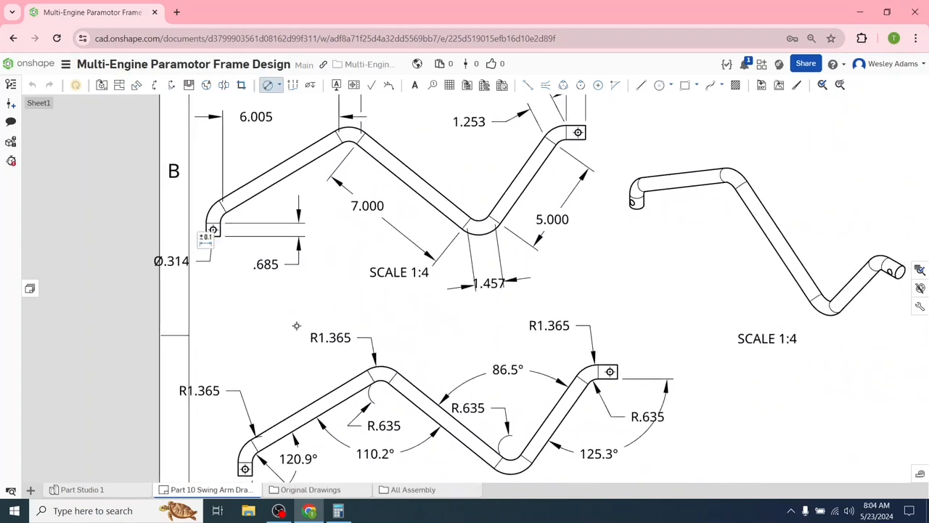
click(578, 132)
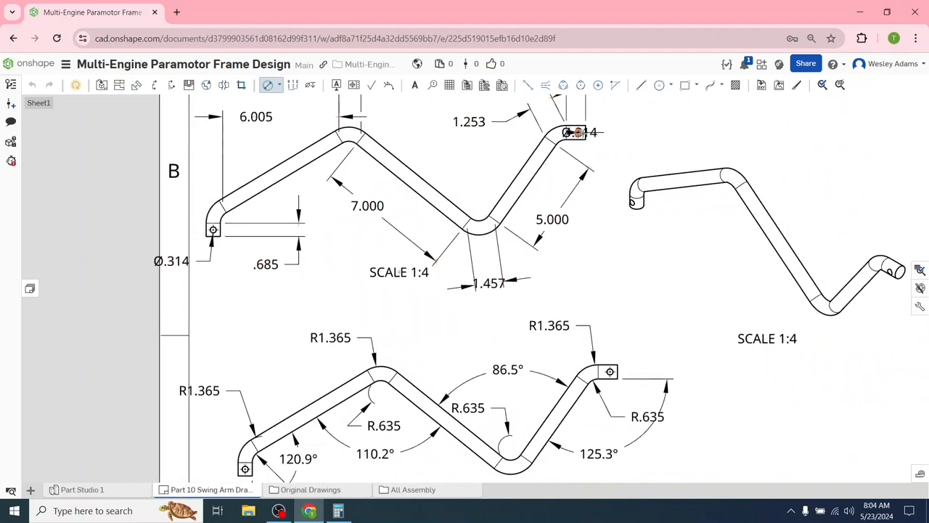
click(640, 139)
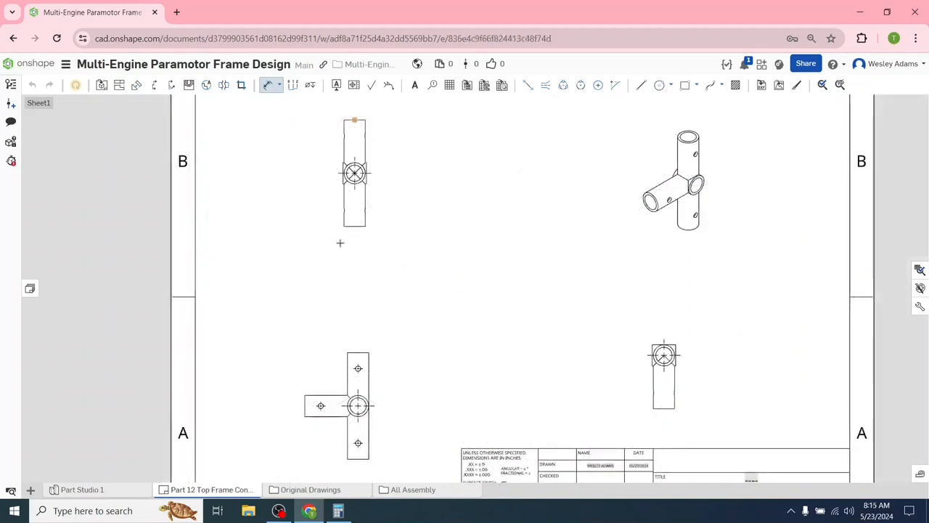
- In the upper-left view of Part 12, dimension the vertical tube's overall length and the inner diameter of the central tube
click(355, 226)
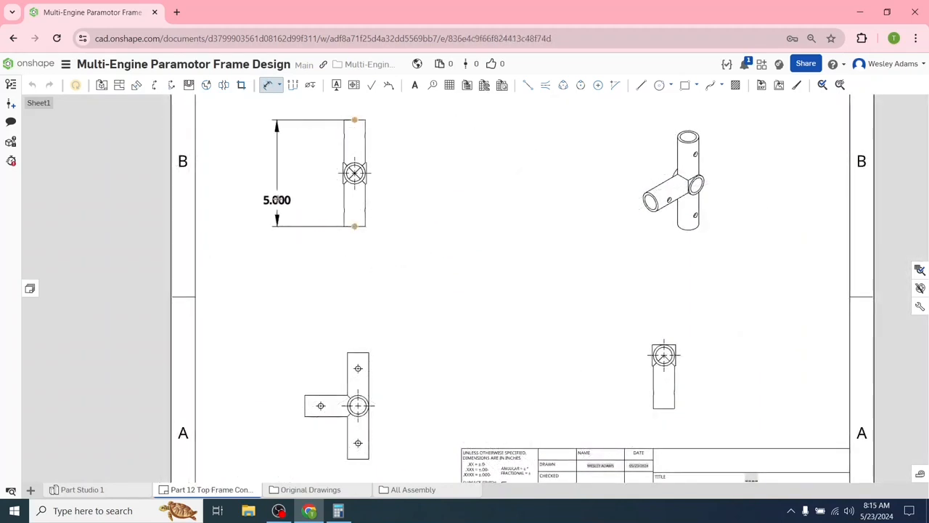
click(277, 174)
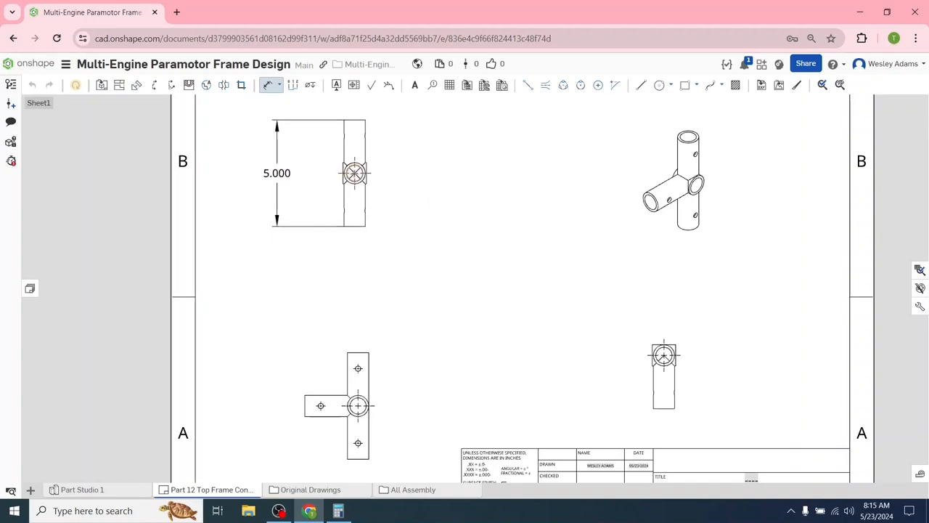
click(278, 85)
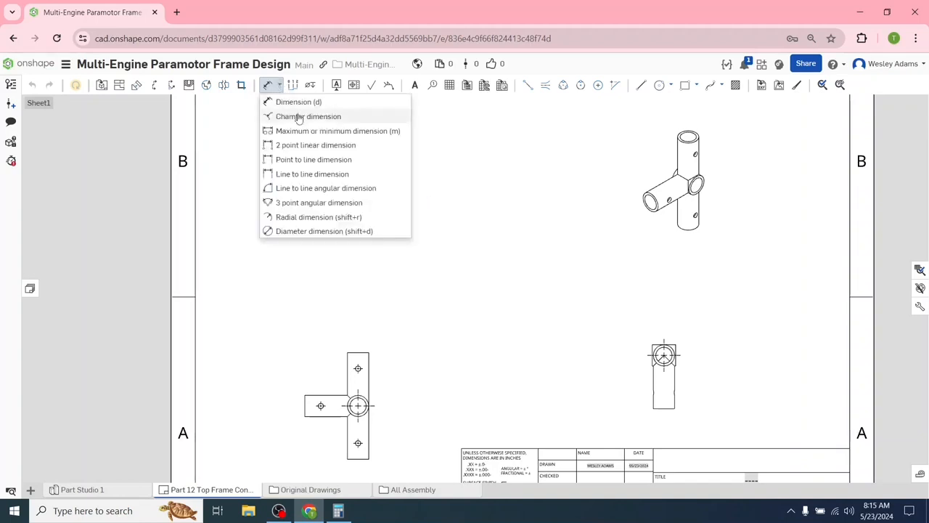
click(312, 231)
click(355, 173)
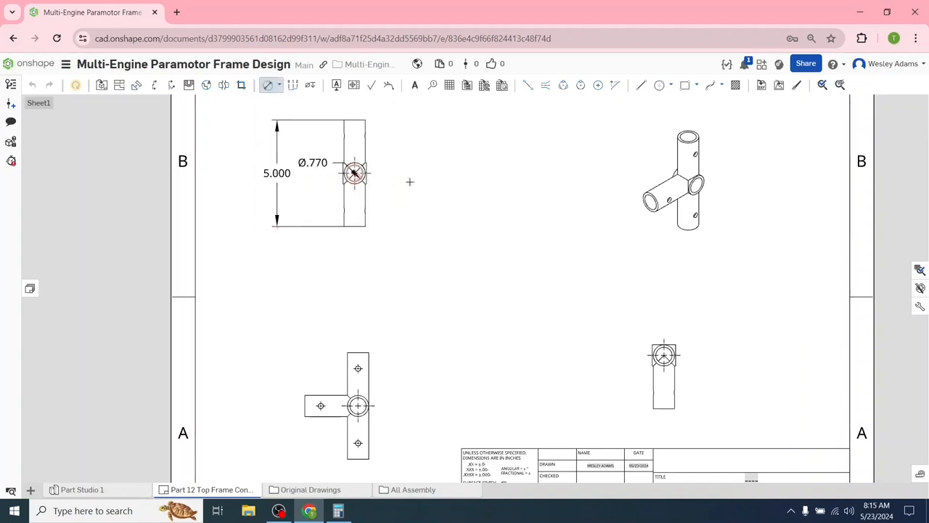
click(447, 201)
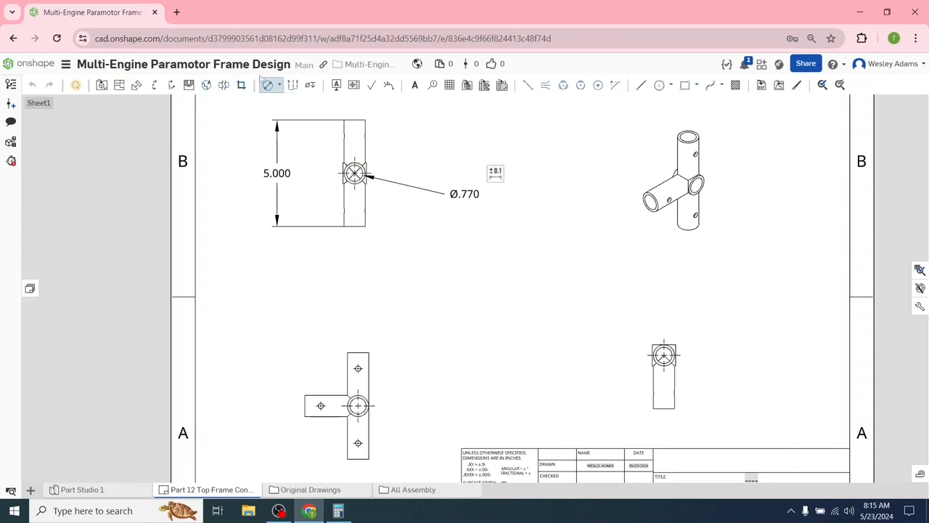
- Add a two-point linear dimension from the central tube's centre to the vertical tube's lower end, placed beneath the upper-left view
click(279, 85)
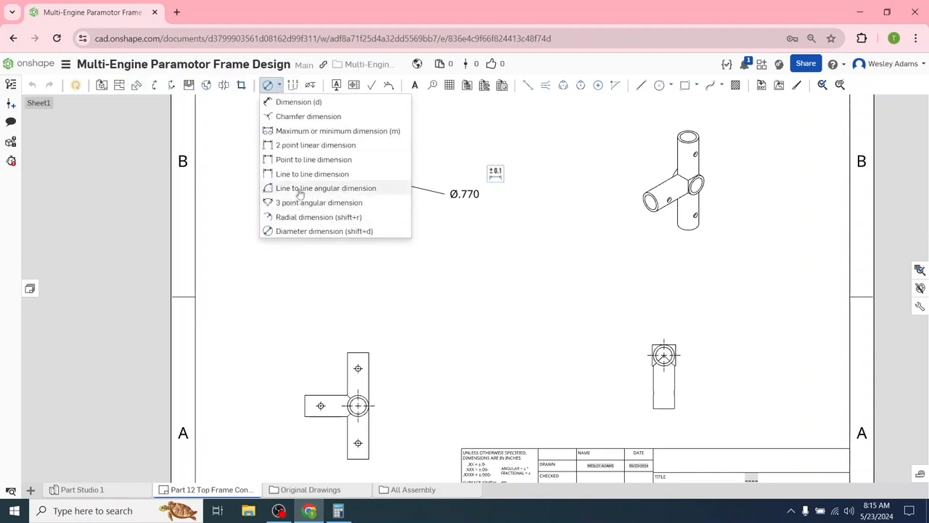
click(303, 148)
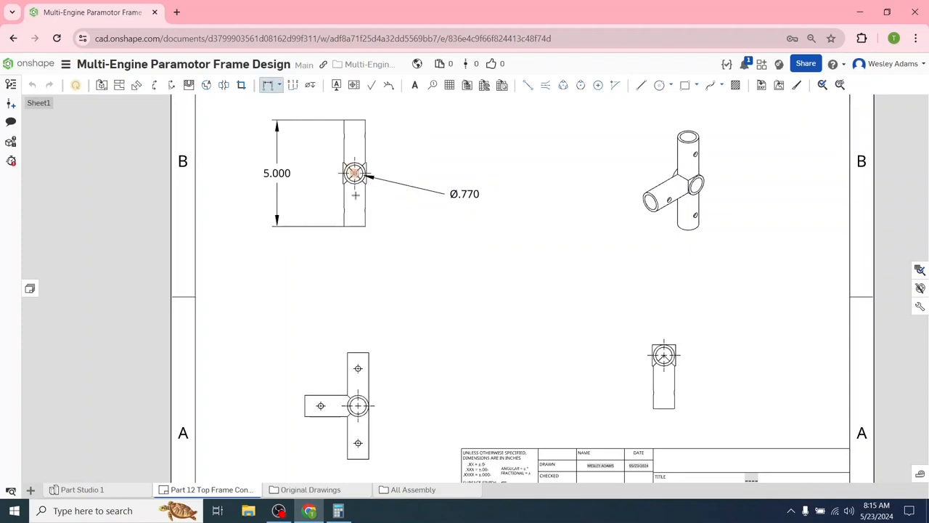
click(354, 225)
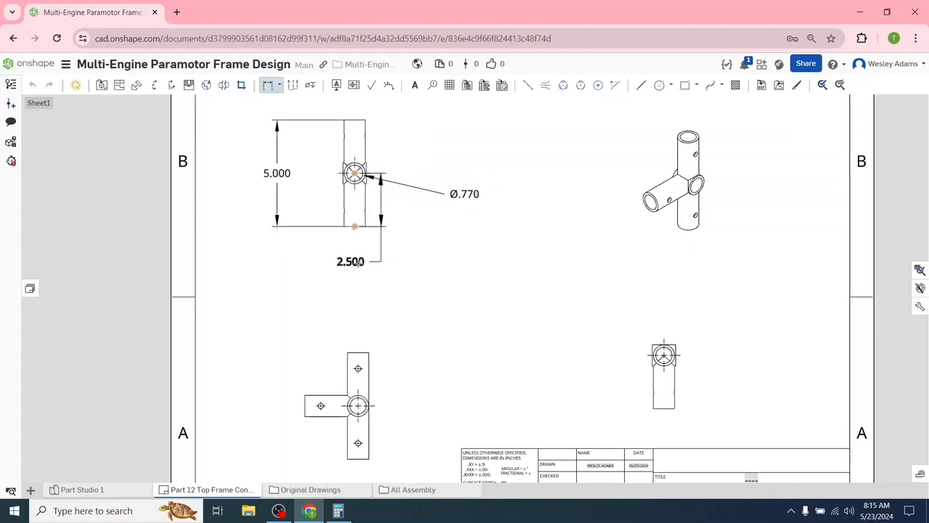
click(377, 266)
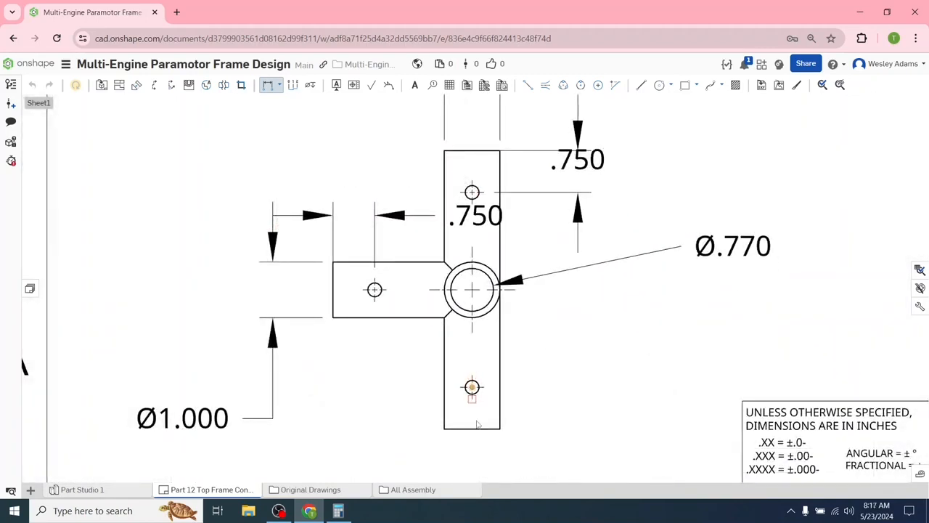
- Dimension the distance from the lower bolt hole's centre to the vertical tube's lower end in the lower-left view
click(478, 430)
click(603, 408)
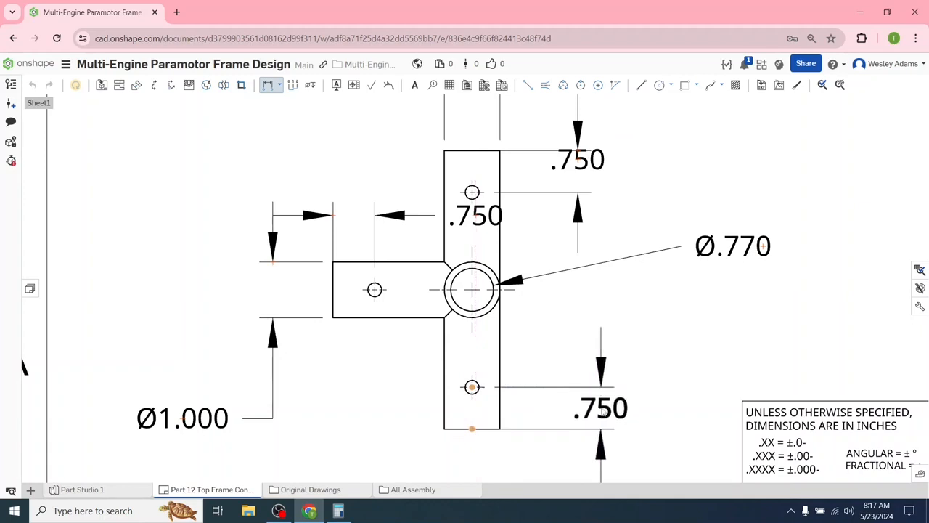
scroll(678, 382, down, 5)
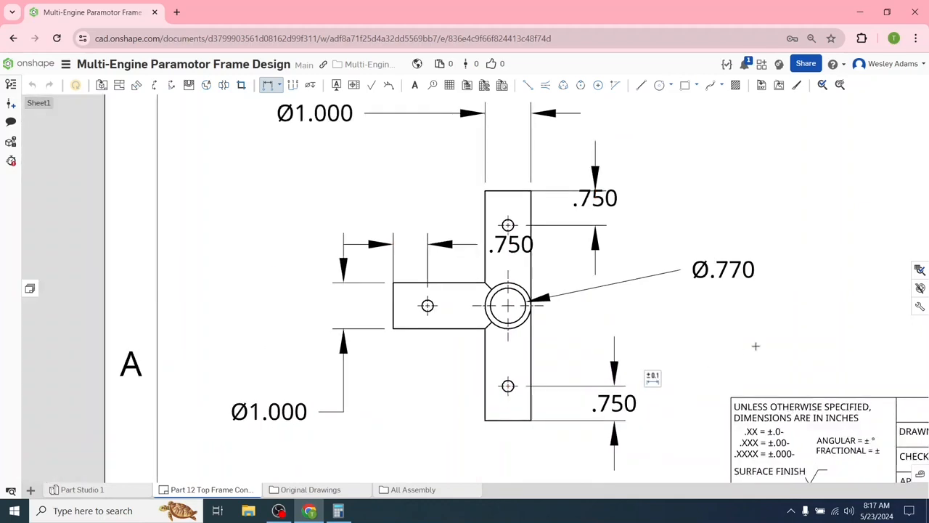
scroll(597, 344, down, 3)
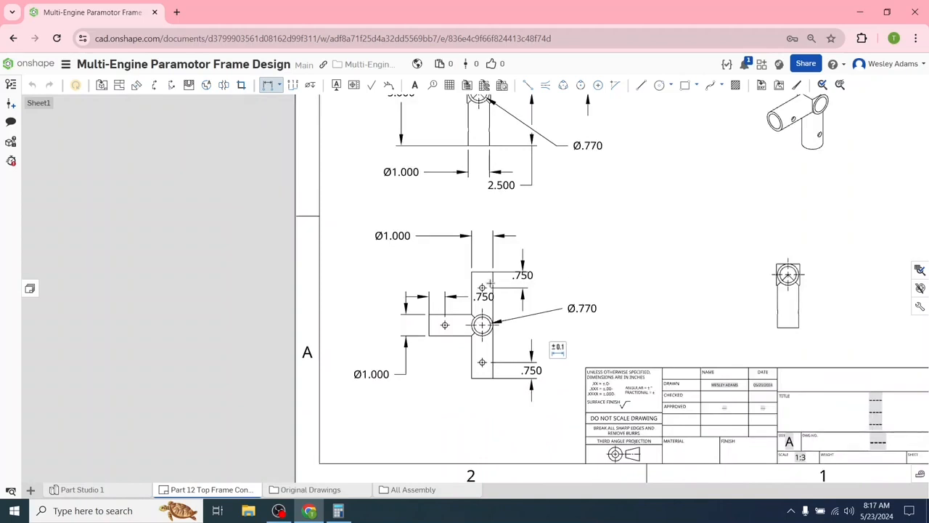
middle_drag(716, 292, 586, 305)
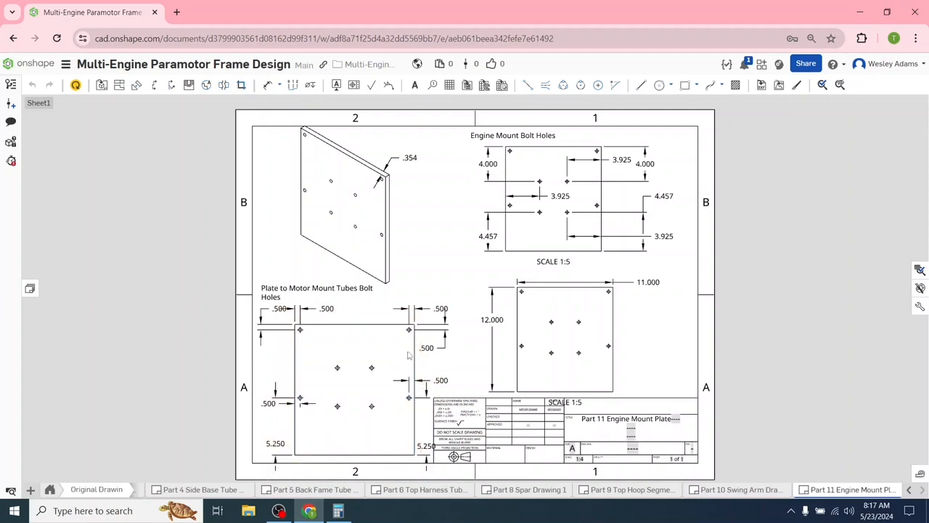
- Move the plate's overall height dimension slightly closer to the lower-right view on the Part 11 Engine Mount Plate drawing
click(504, 319)
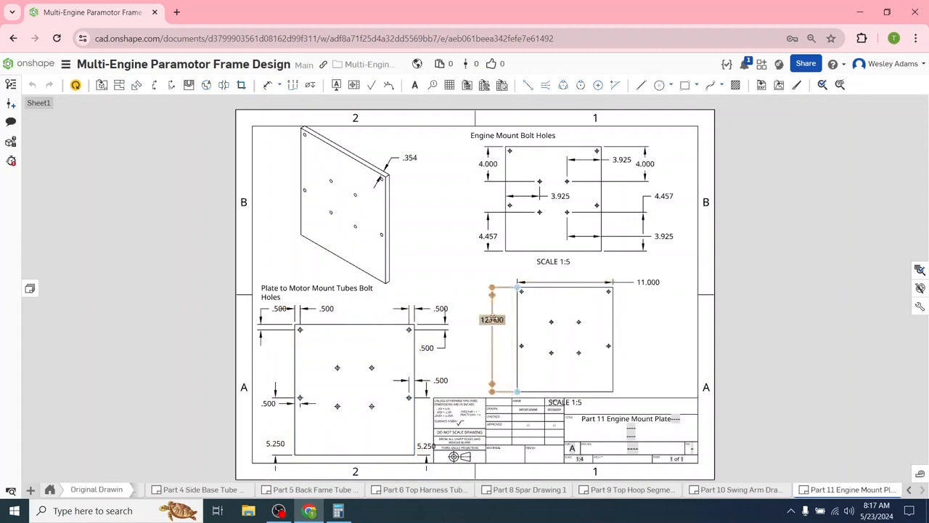
drag(492, 318, 496, 327)
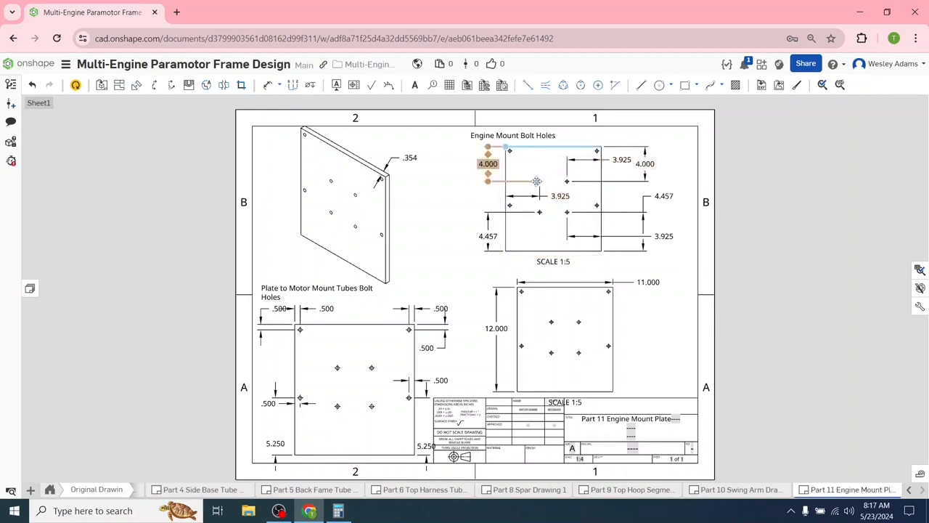
click(520, 136)
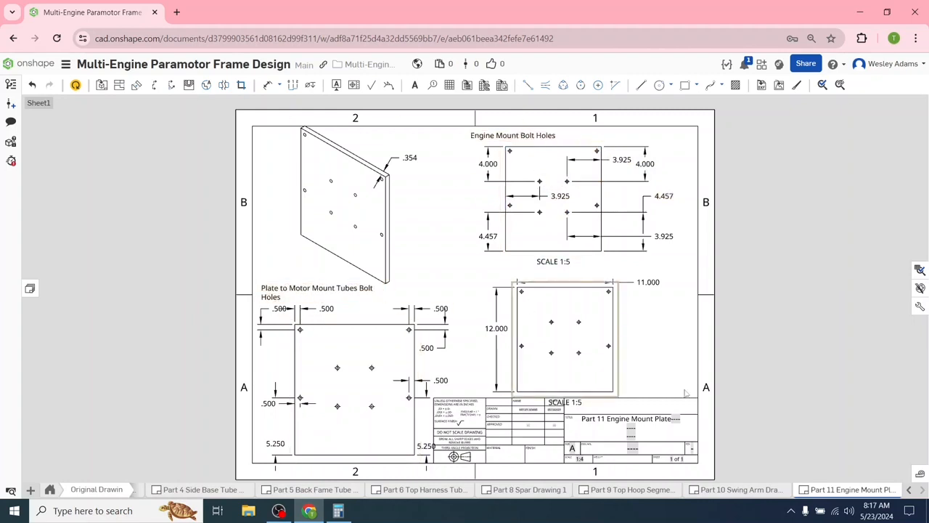
- Add diameter dimensions to the inner and outer circles of the tube end in the lower-right view of Part 12
scroll(839, 377, down, 1)
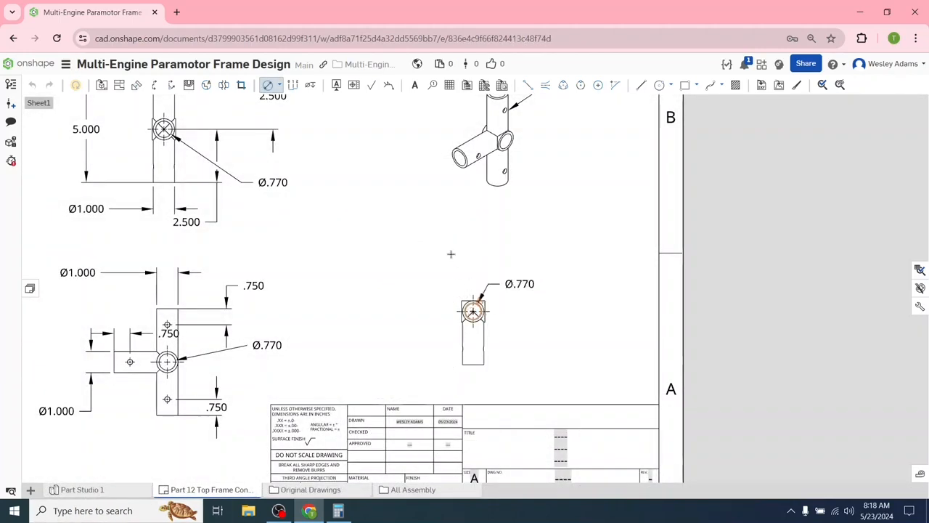
click(407, 245)
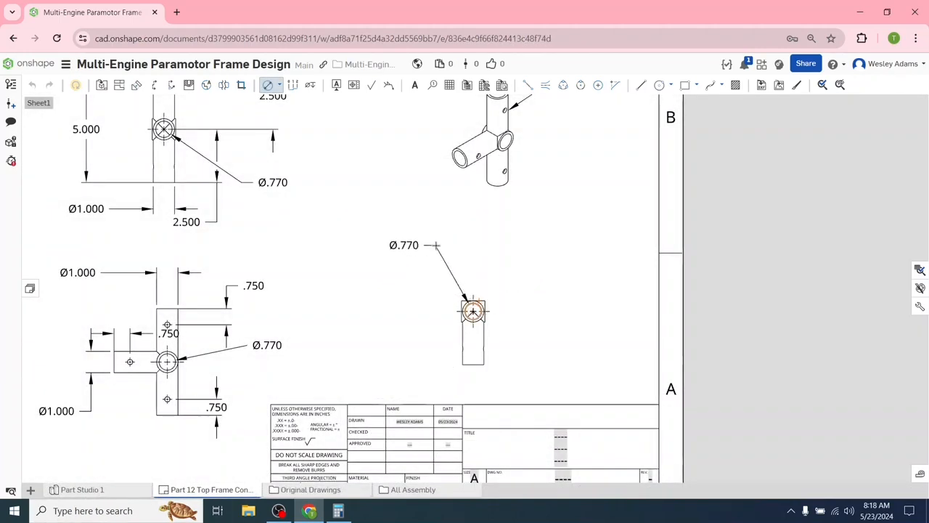
scroll(482, 305, up, 4)
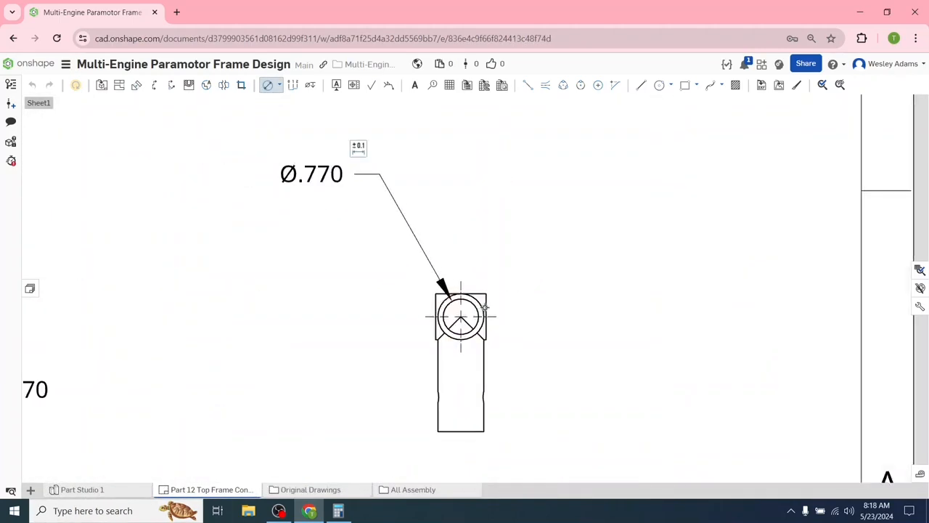
click(478, 299)
click(570, 306)
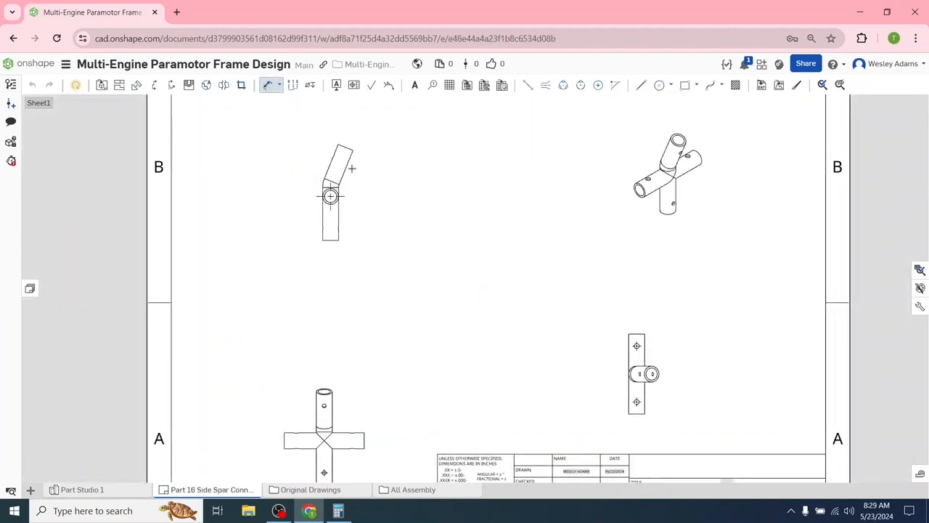
- Dimension the angle between the inclined upper tube and the vertical lower tube in the upper-left view of Part 16
click(346, 170)
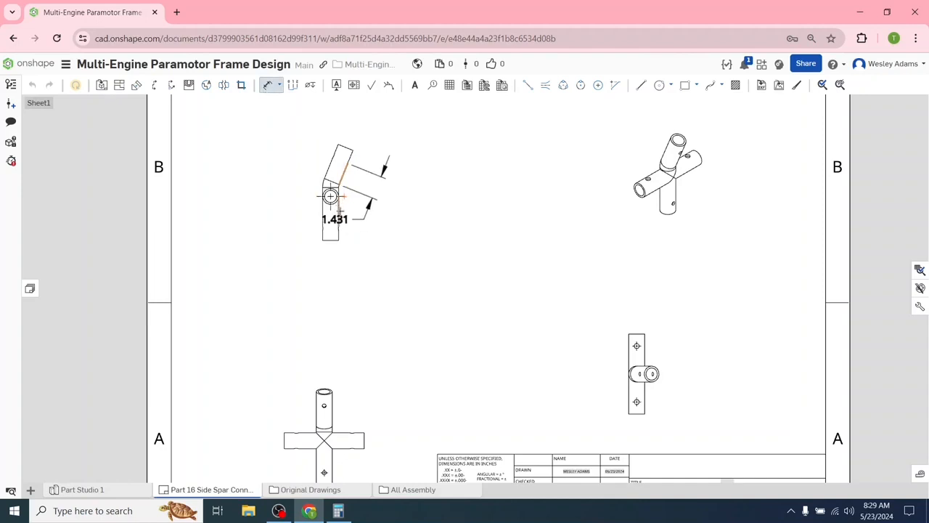
click(338, 215)
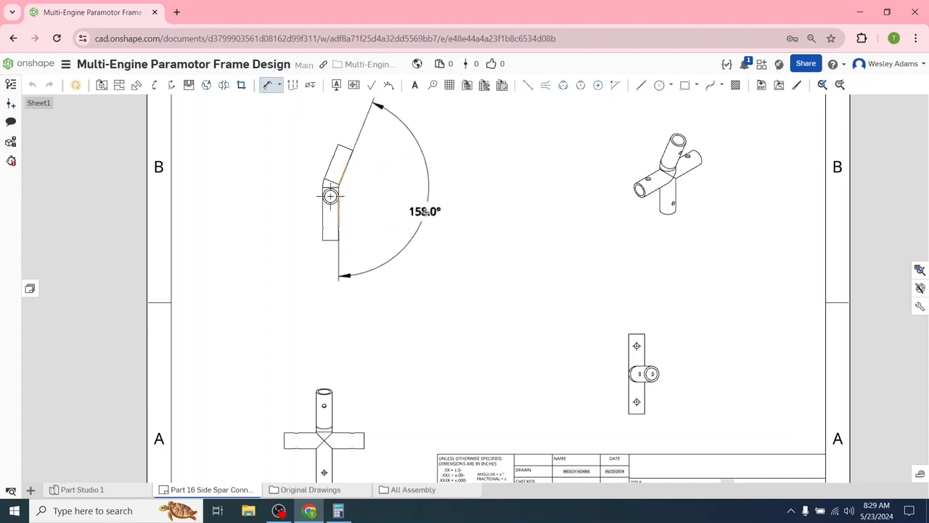
click(432, 220)
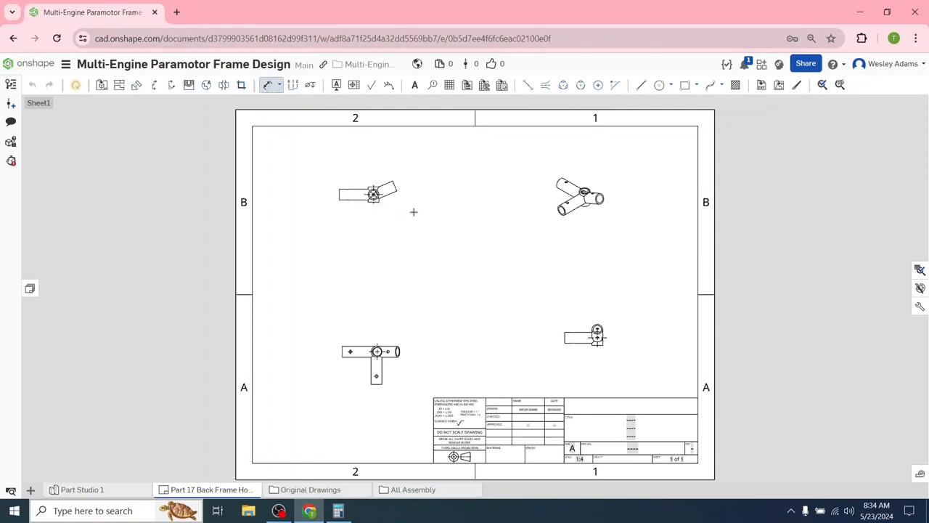
- Dimension the angle between the lower edges of the horizontal and inclined tubes in the upper-left view of Part 17
scroll(414, 211, up, 5)
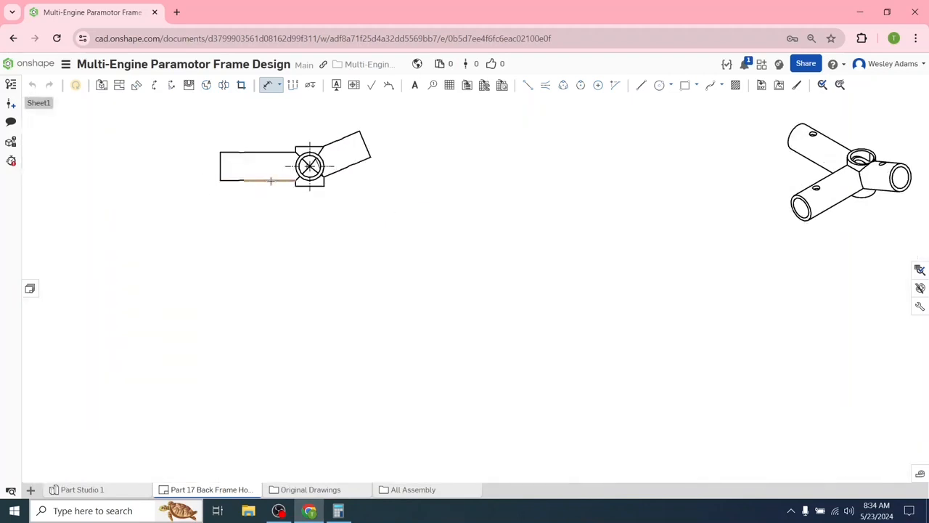
click(277, 184)
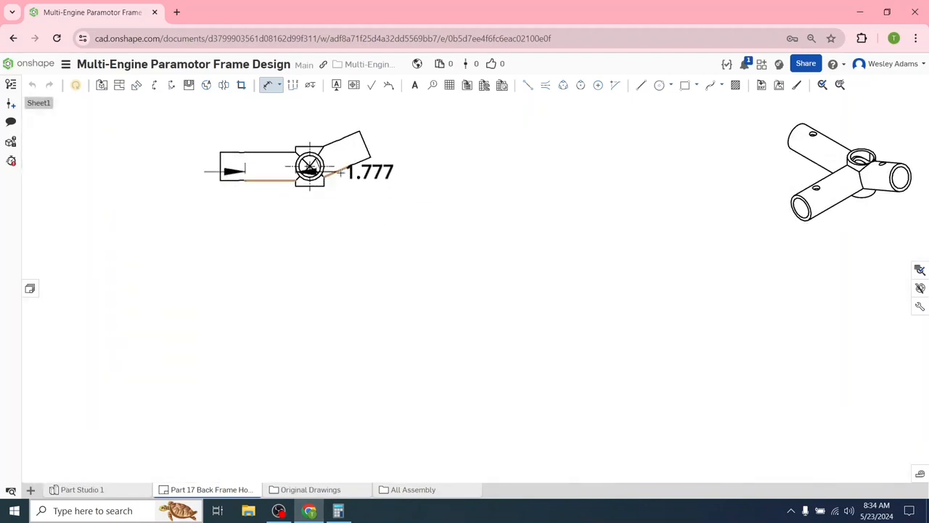
click(359, 161)
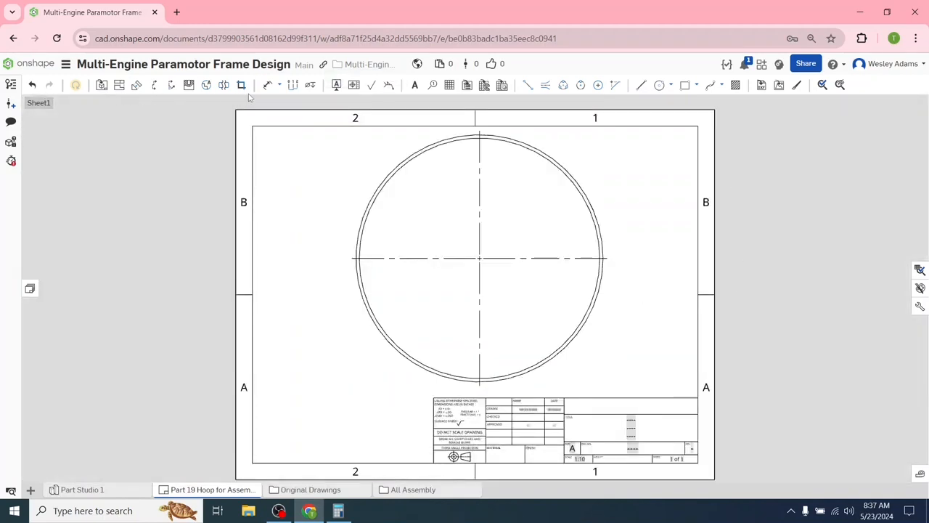
- Add diameter dimensions to the inner and outer circles of the Part 19 hoop, placed outside its lower-left edge
click(279, 84)
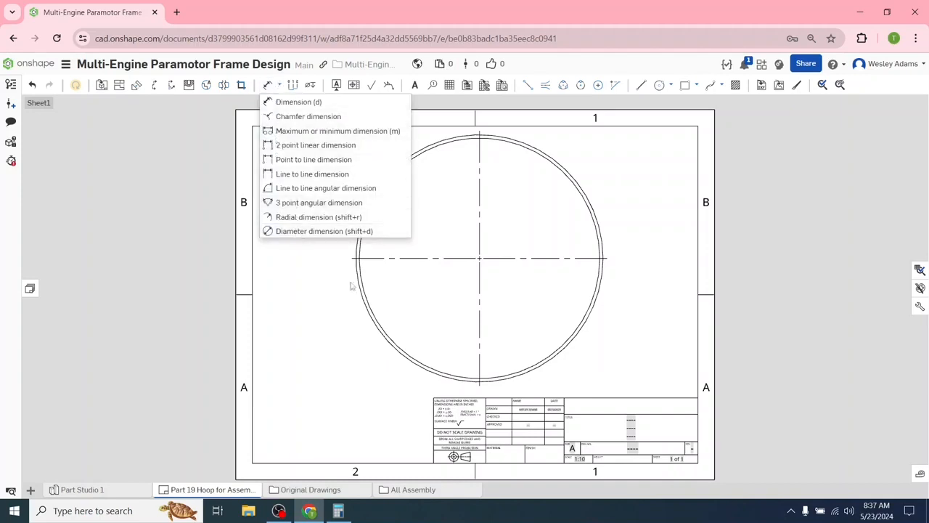
click(269, 231)
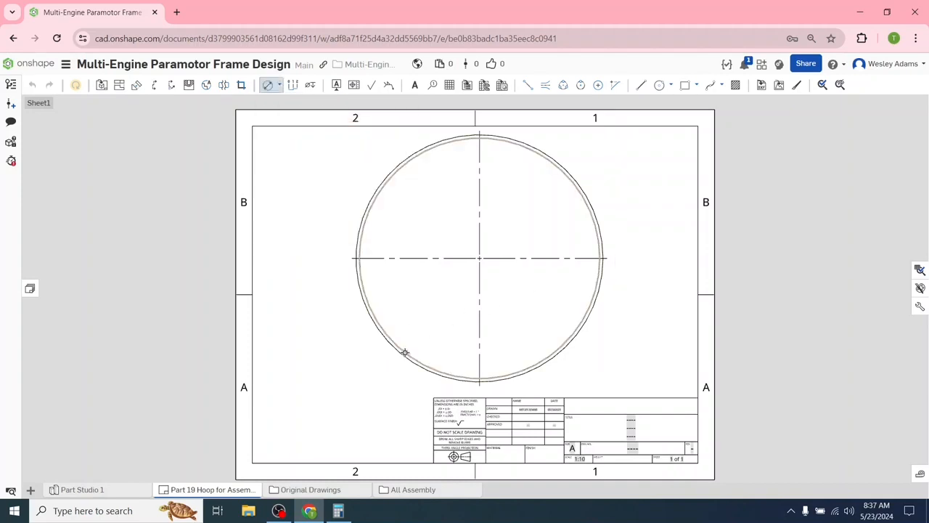
click(336, 372)
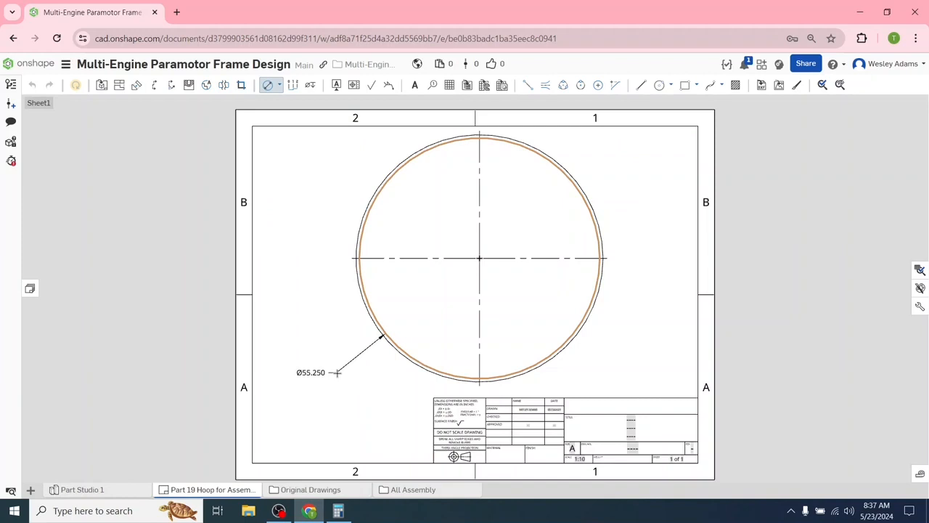
click(394, 350)
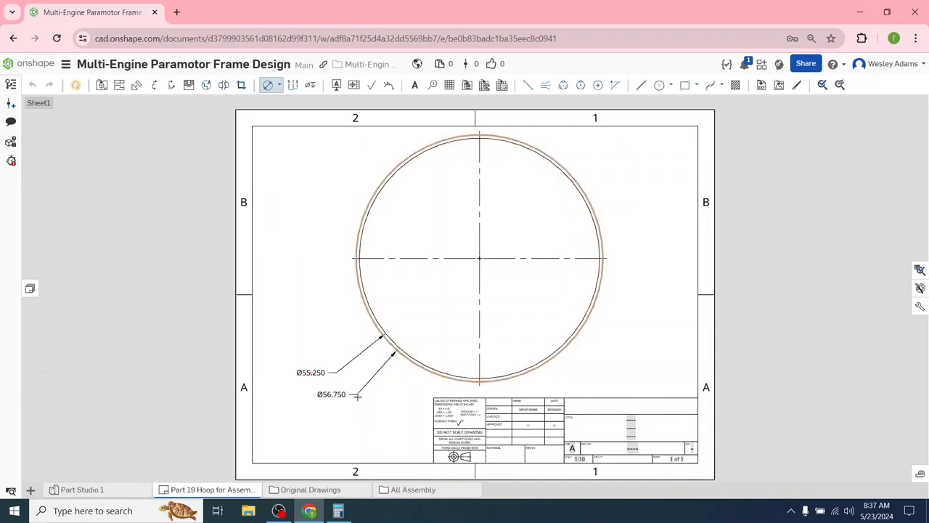
click(360, 393)
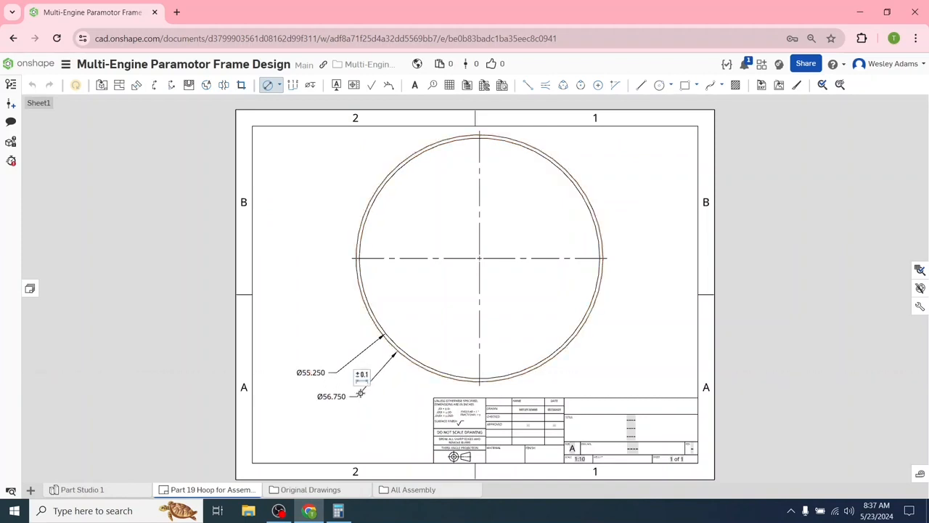
- Add a radial dimension to the hoop's inner circle, placed inside the hoop above and beyond its centre
click(278, 85)
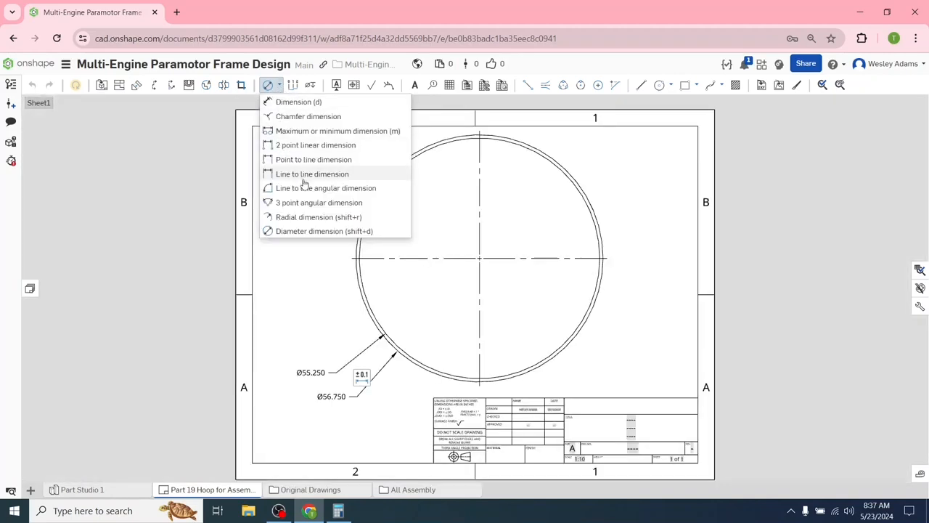
click(301, 216)
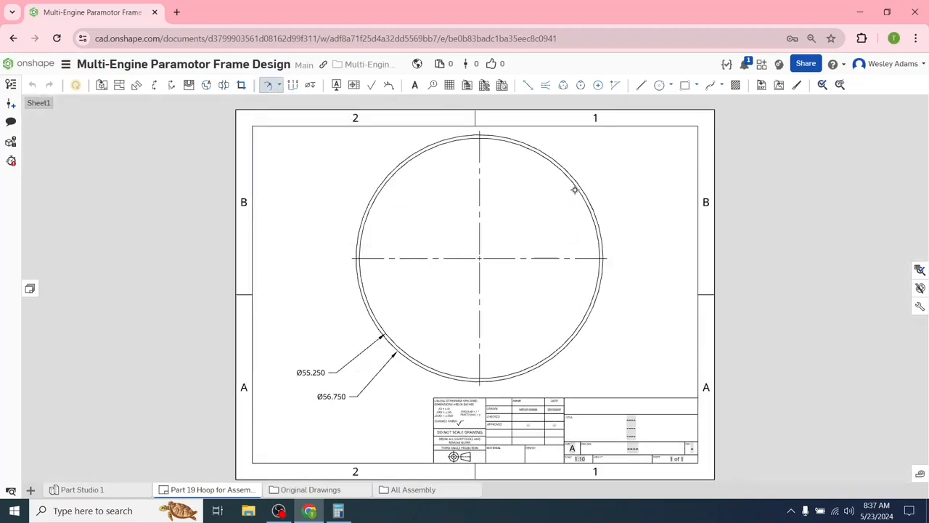
click(575, 190)
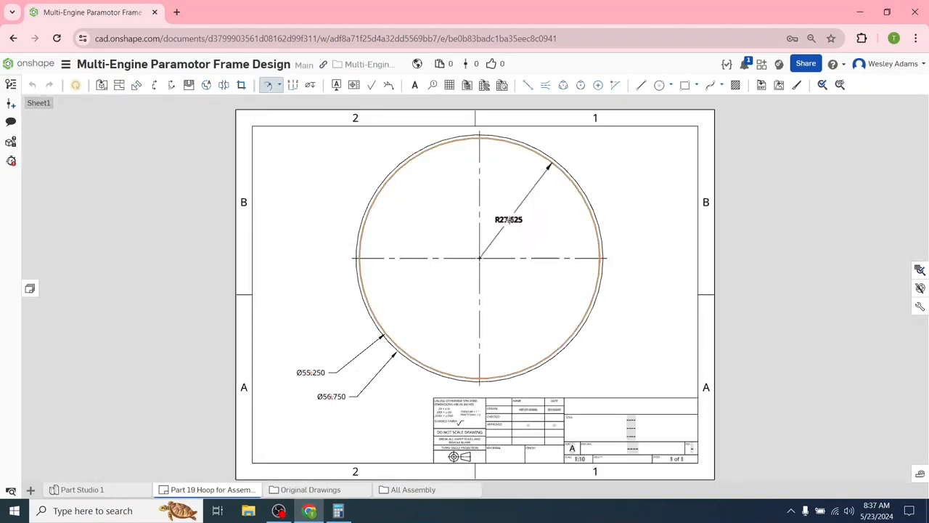
click(509, 220)
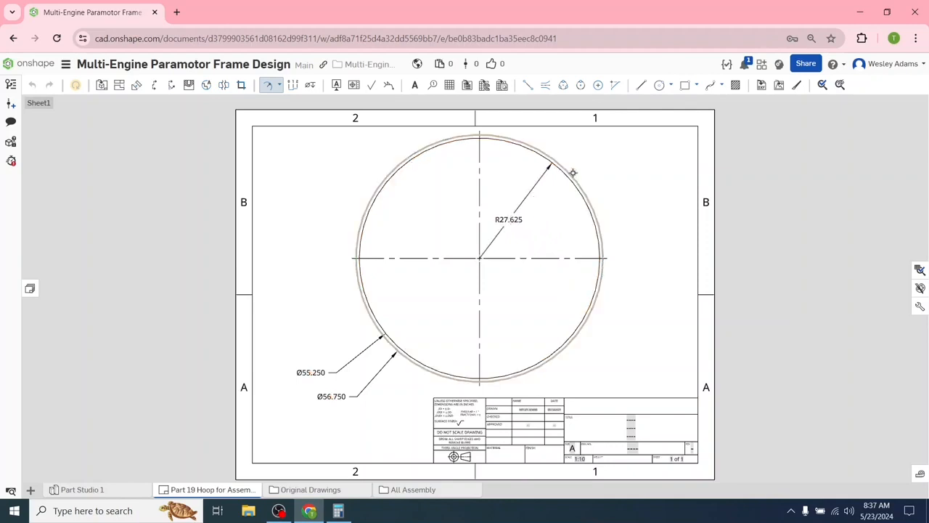
- Add a radial dimension to the Part 19 hoop's outer circle, placed inside the hoop just beside the inner radius dimension
click(573, 172)
click(545, 226)
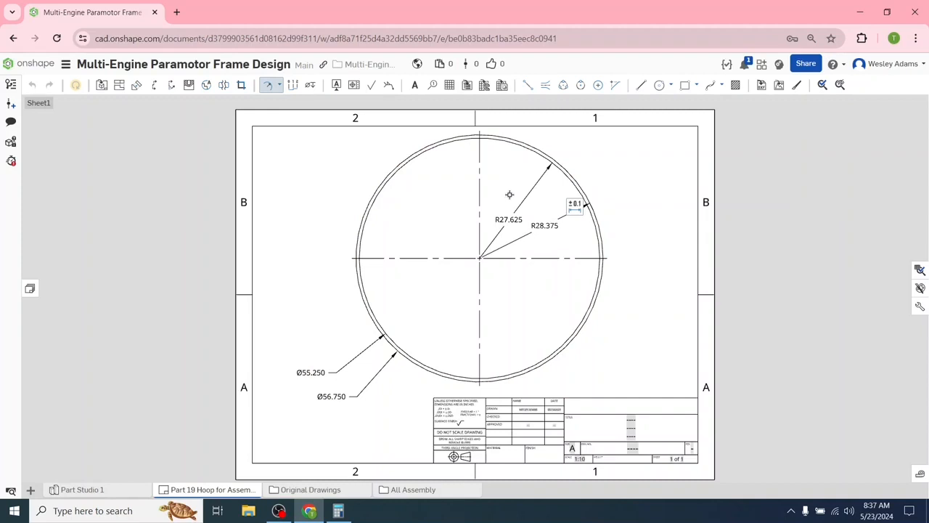
- Add a 3 point angular dimension about the hoop's centre, from the upper end of the vertical centerline to the right end of the horizontal one
click(279, 85)
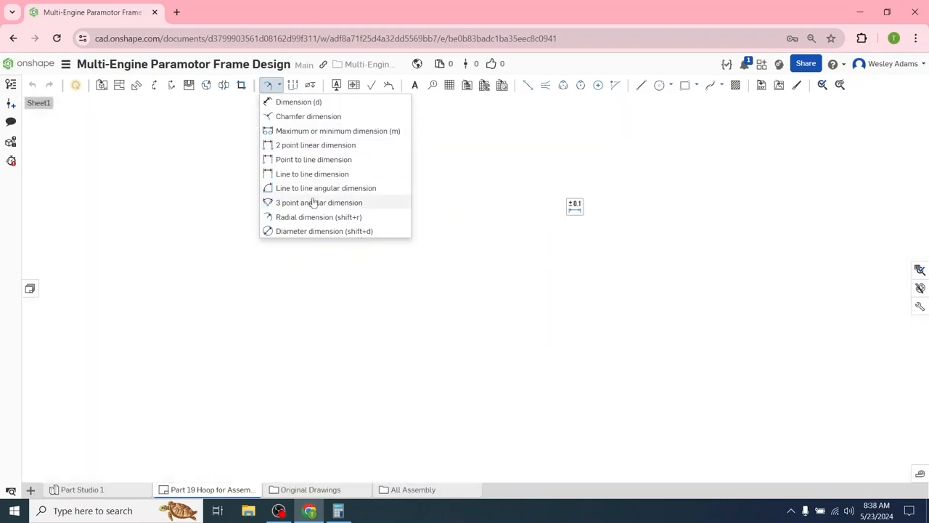
click(312, 202)
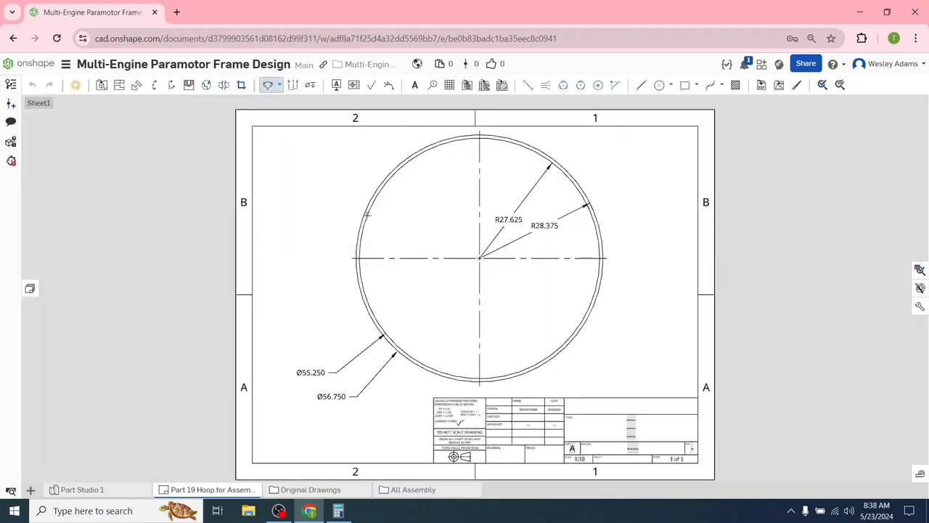
click(279, 85)
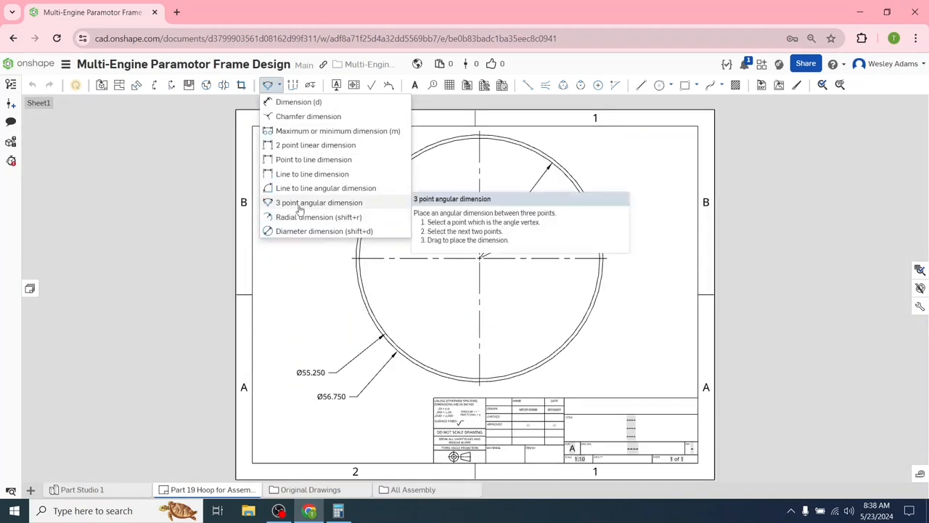
click(299, 204)
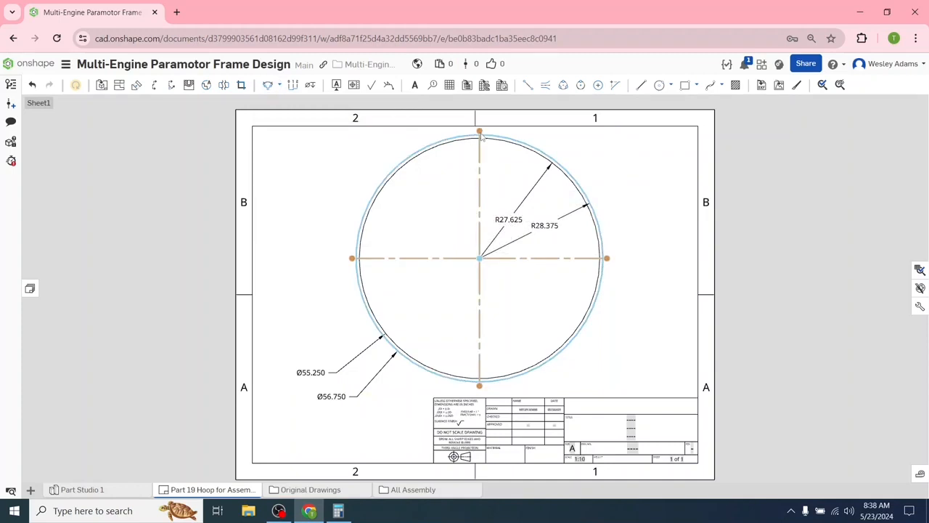
click(269, 86)
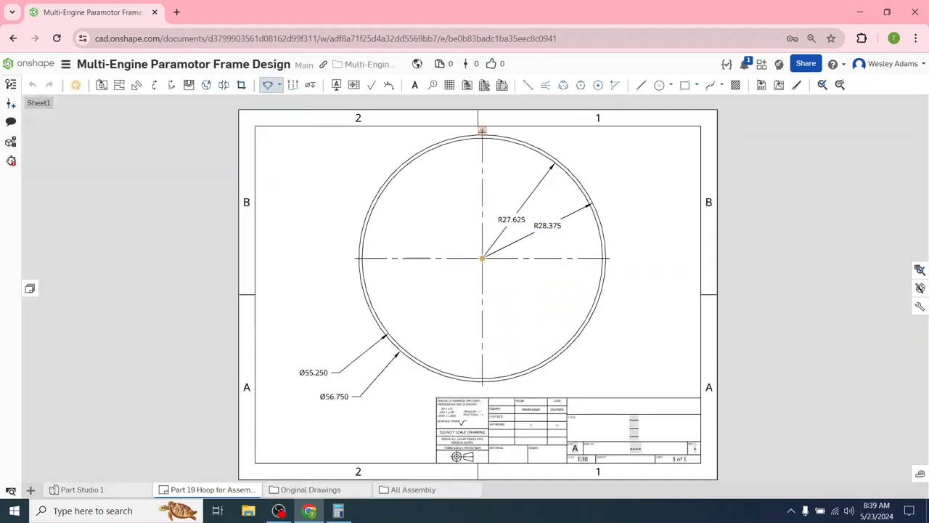
click(608, 257)
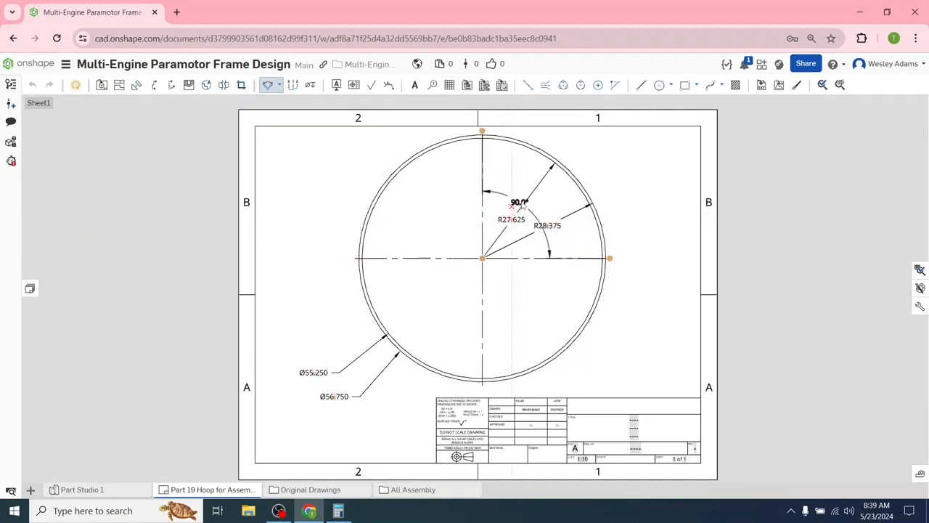
click(552, 196)
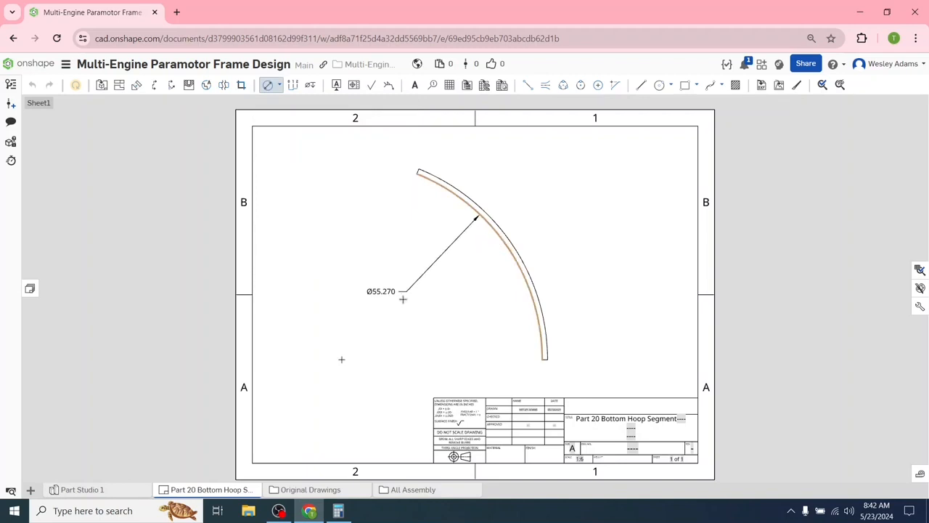
- Add diameter dimensions to the inner and outer arcs of the Part 20 bottom hoop segment, placed on the arc's concave side
drag(403, 299, 389, 336)
click(503, 226)
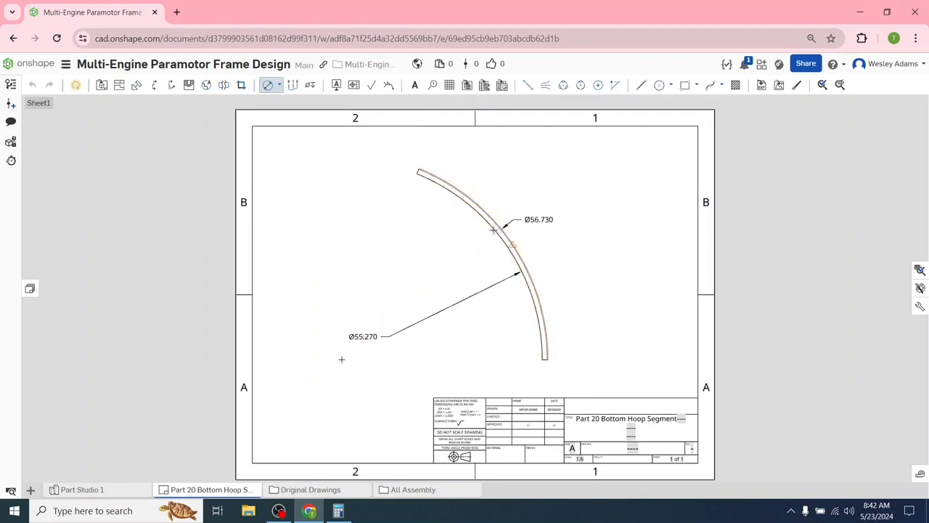
click(419, 311)
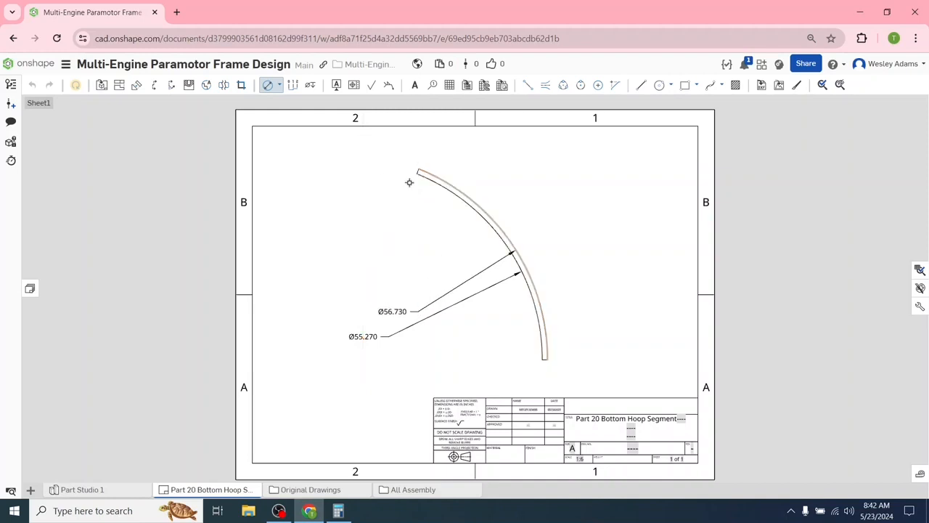
- Reposition both diameter dimensions so they point to the segment's lower end, with the outer arc's dimension above the inner arc's
click(278, 85)
click(267, 86)
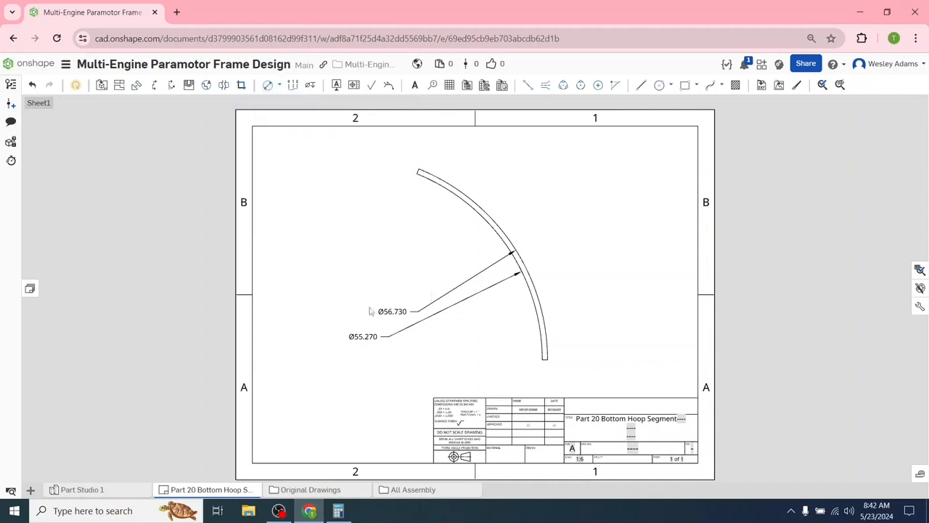
drag(370, 337, 384, 357)
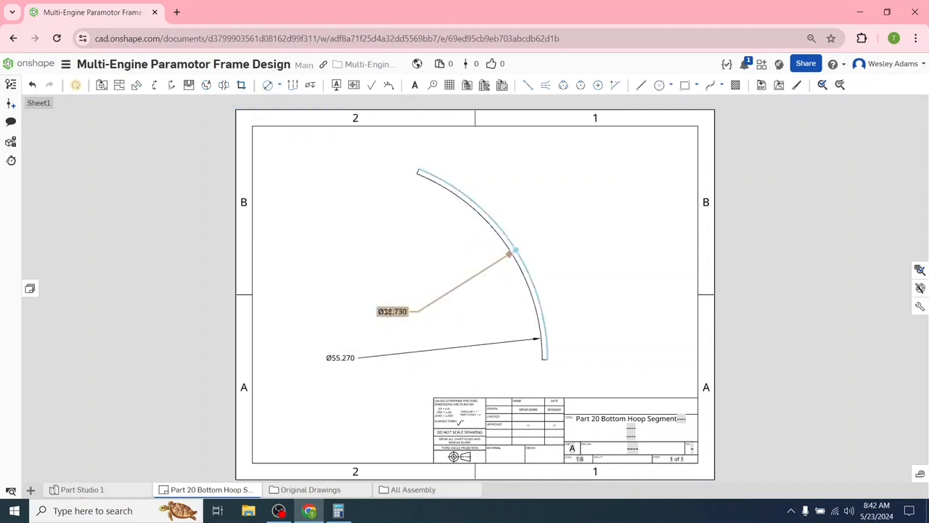
drag(389, 312, 501, 337)
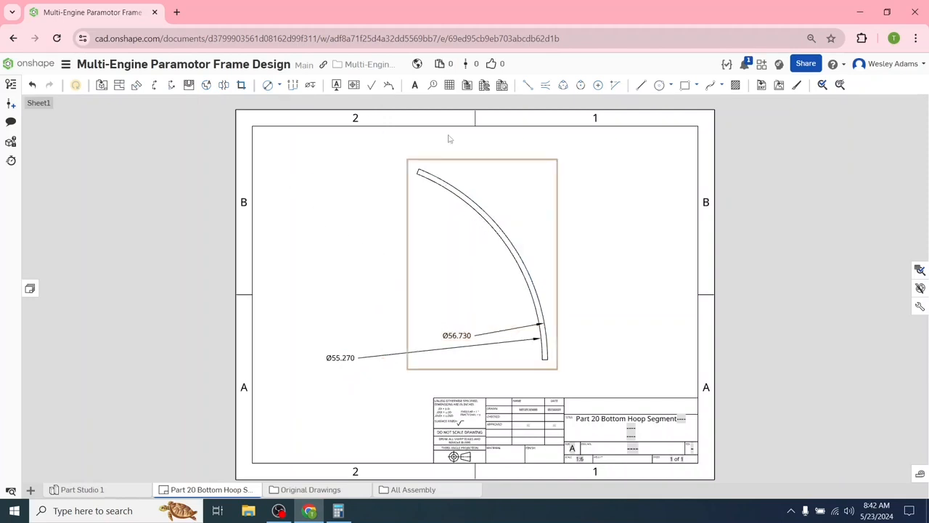
- Add radial dimensions to the segment's inner and outer arcs, stacked above the diameter dimensions on the concave side
click(270, 85)
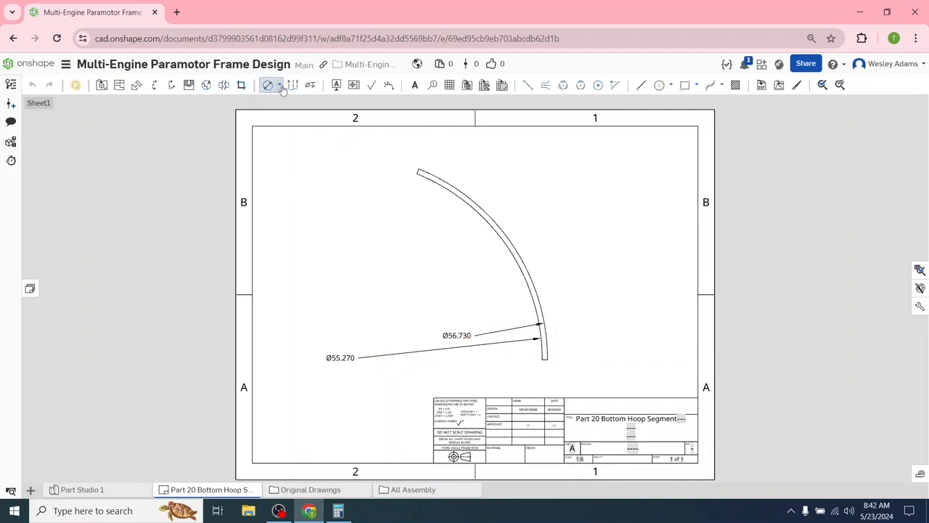
click(278, 85)
click(301, 216)
click(528, 289)
click(476, 311)
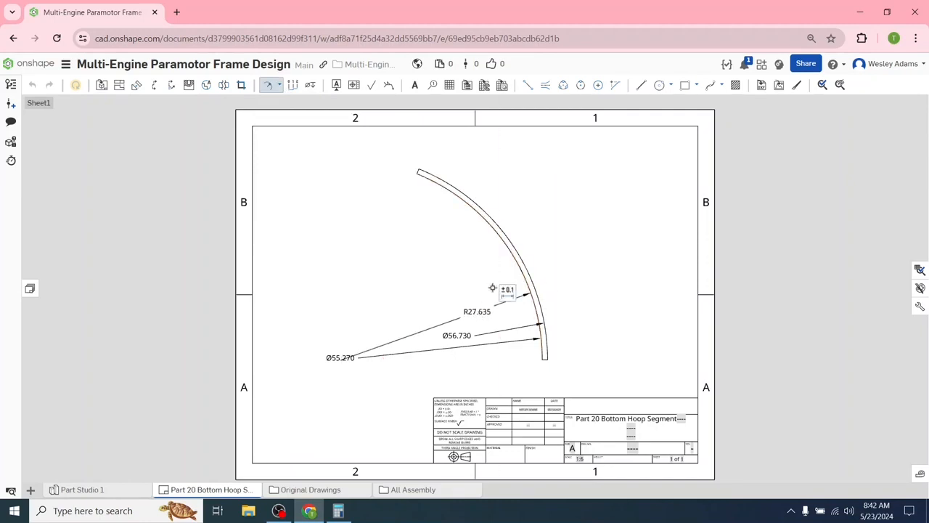
click(525, 257)
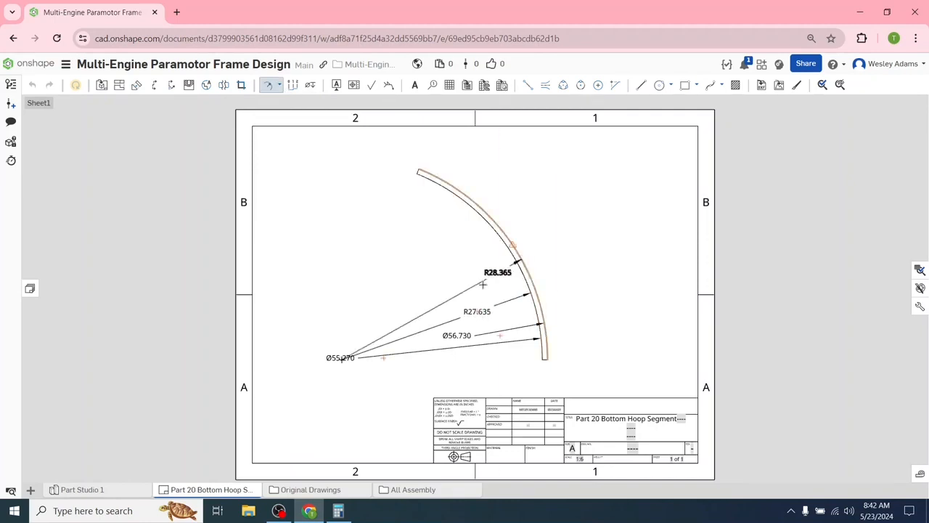
click(491, 288)
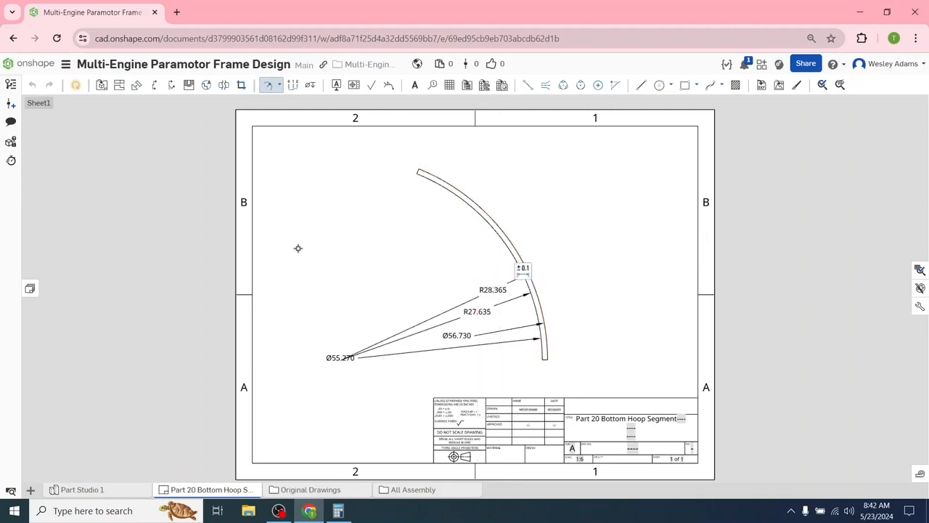
- Add a 3 point angular dimension about the arc centre between the segment's upper and lower ends, placed inside the arc
click(279, 85)
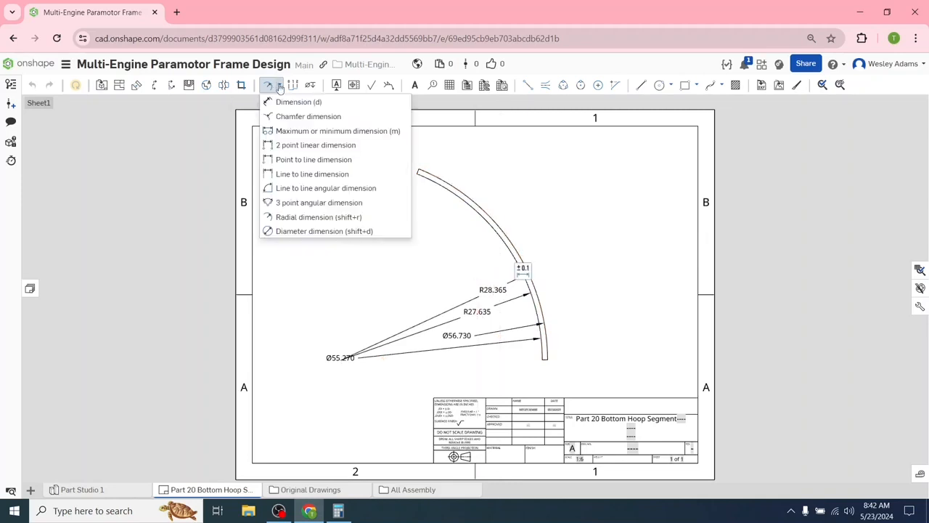
click(302, 202)
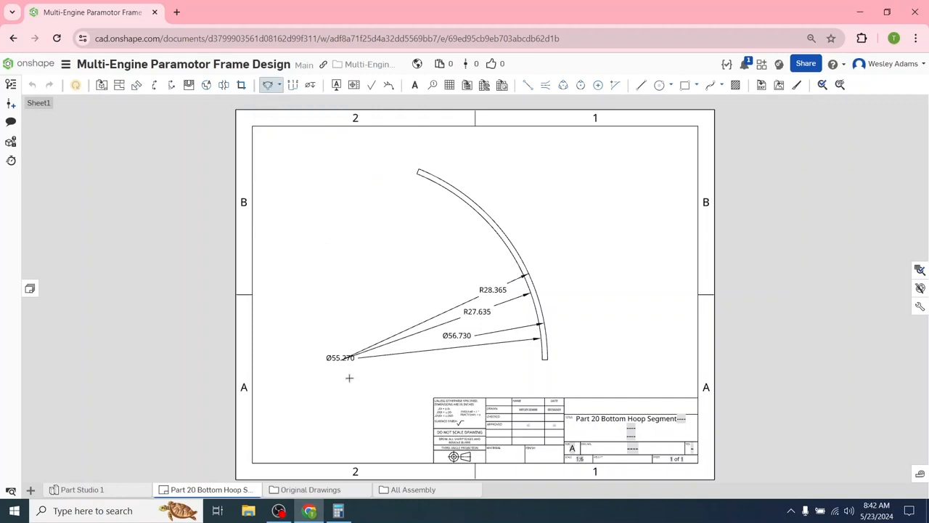
click(418, 171)
click(545, 359)
click(432, 277)
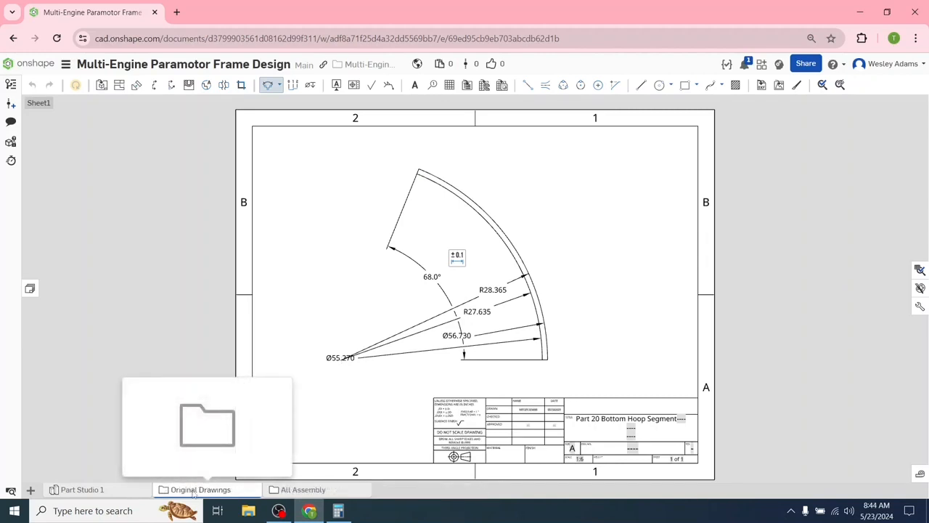
- Review the drawings in the Original Drawings folder from Part 1 through Part 20, opening Part 19 Hoop and returning to Part 20
click(195, 490)
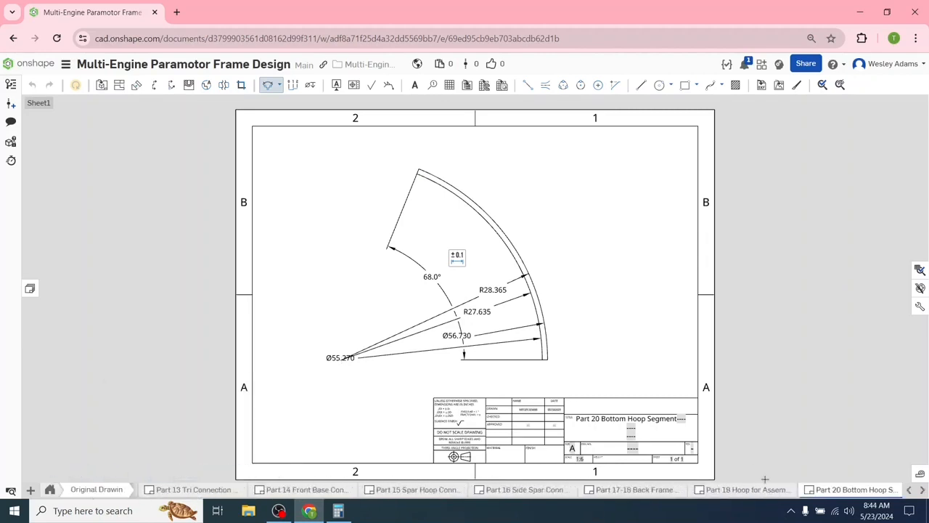
click(911, 490)
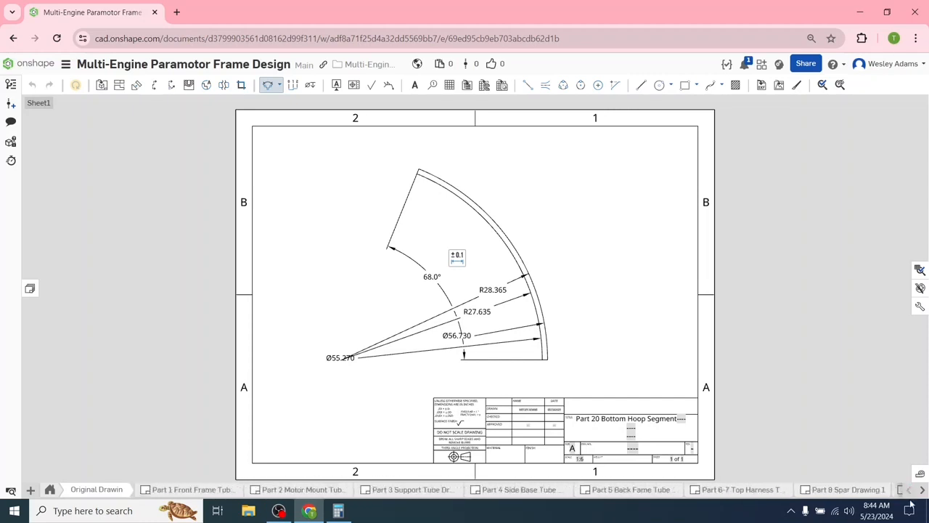
mouse_move(218, 492)
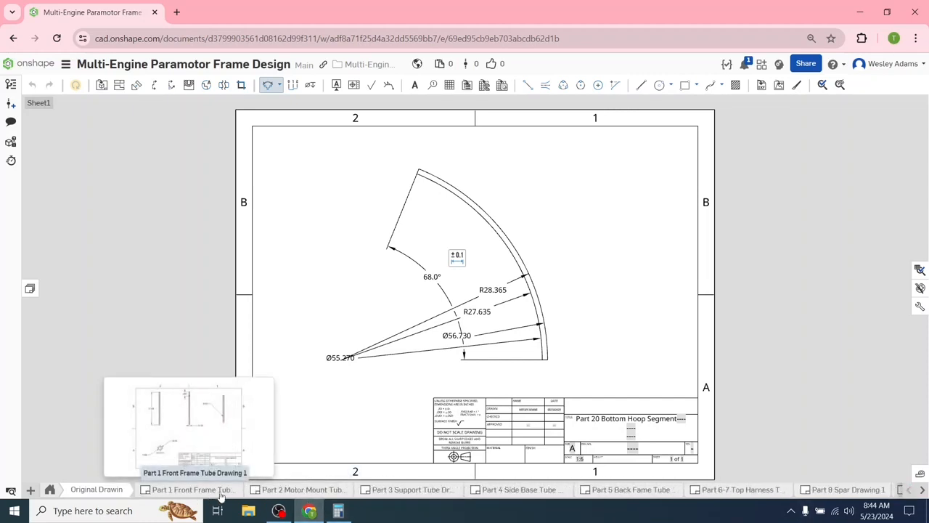
mouse_move(556, 492)
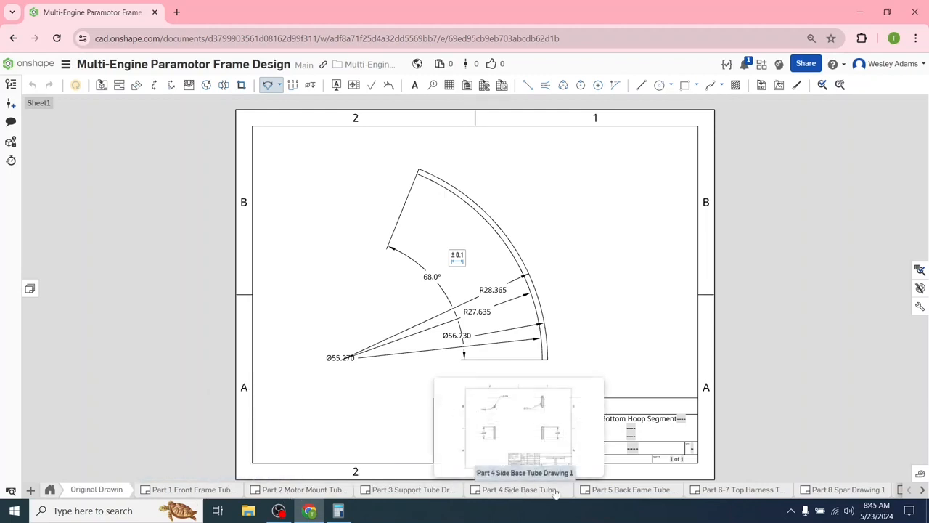
mouse_move(722, 494)
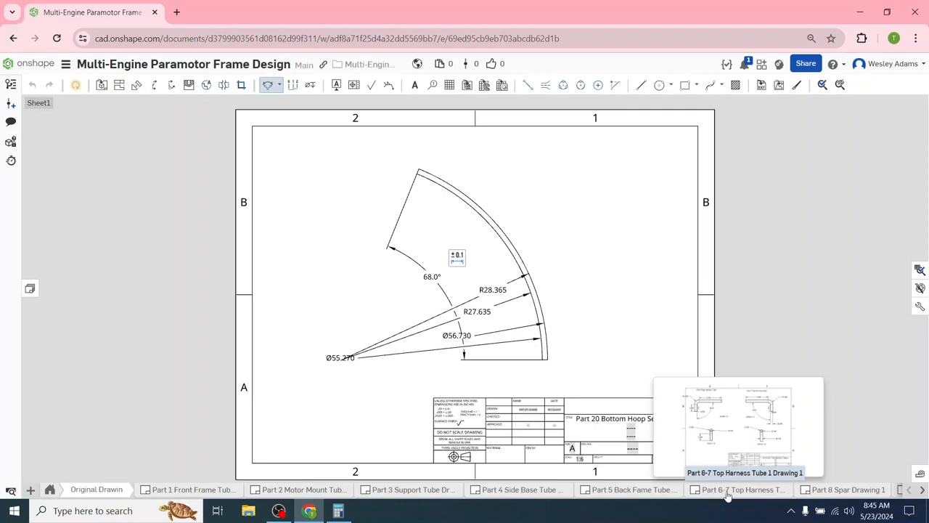
click(923, 491)
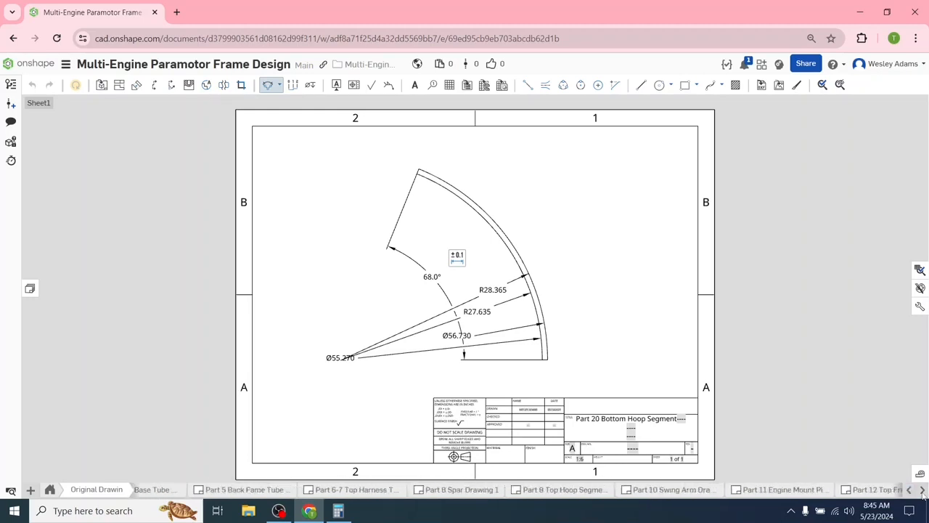
click(922, 492)
click(923, 491)
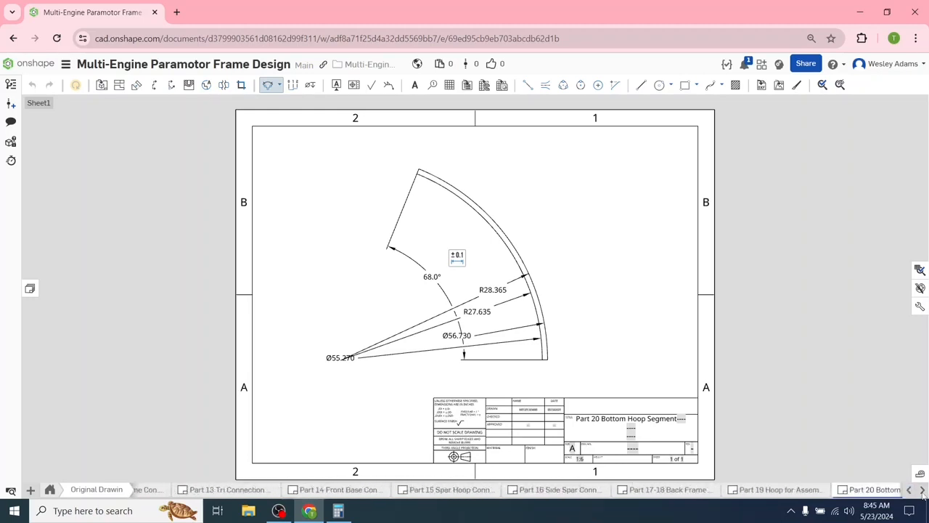
mouse_move(659, 497)
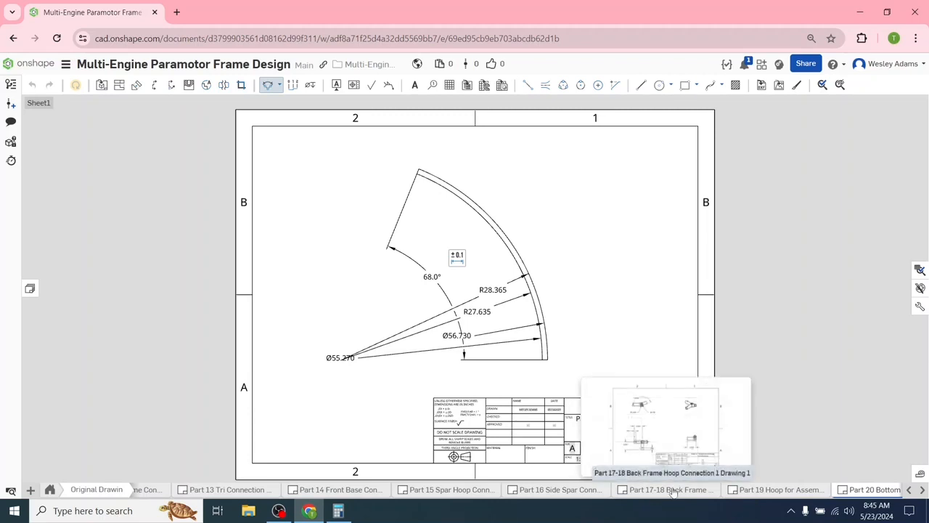
click(923, 490)
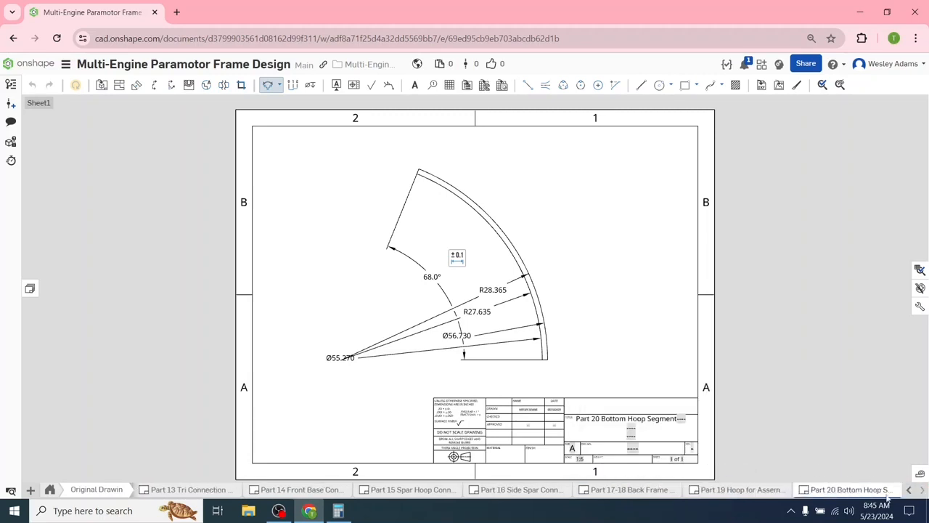
click(758, 493)
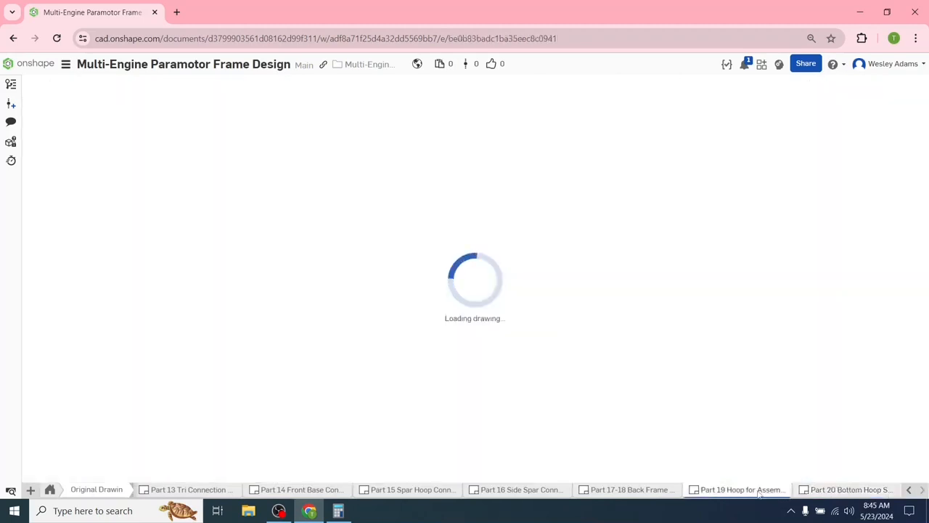
click(824, 494)
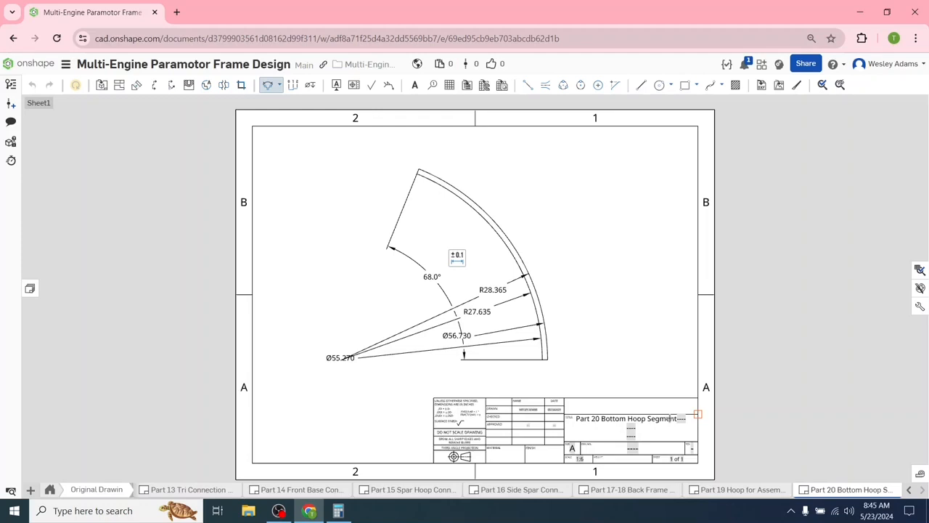
- Look through the contents of the All Assembly folder and return to the Original Drawings folder
click(49, 490)
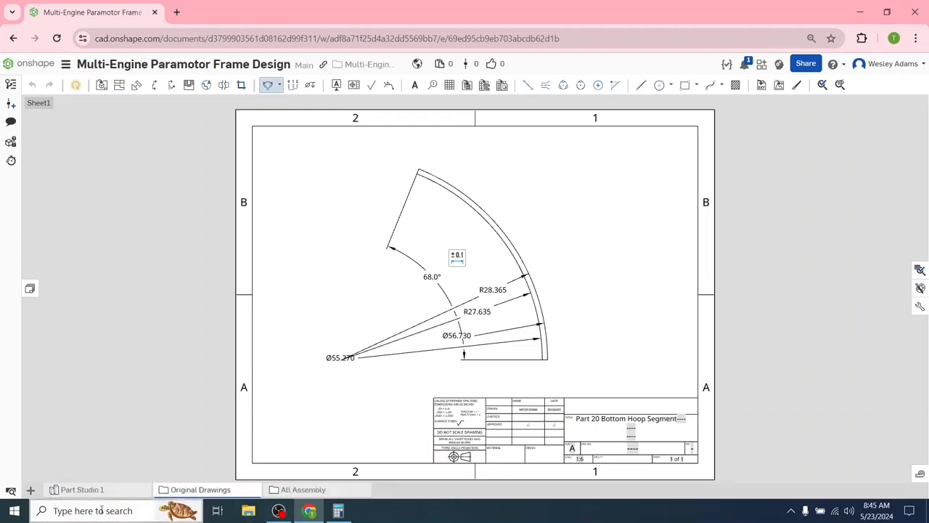
click(303, 490)
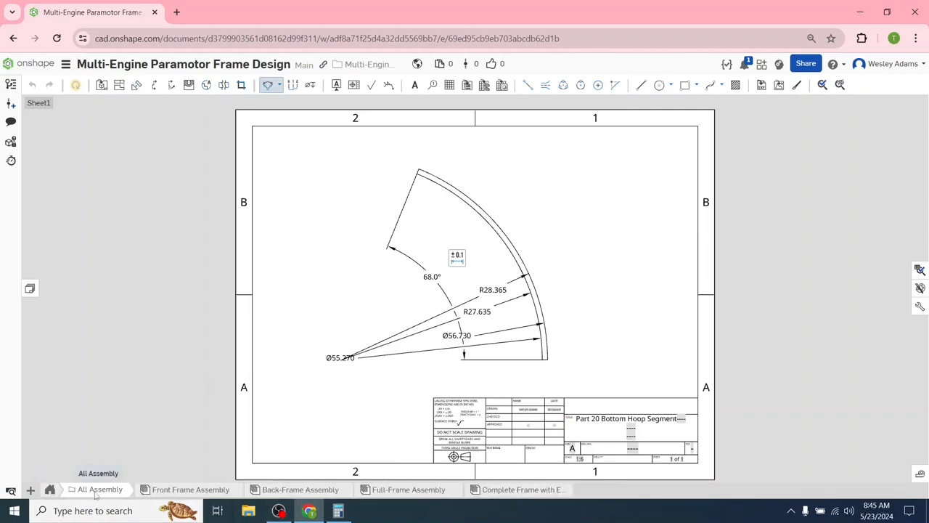
click(50, 490)
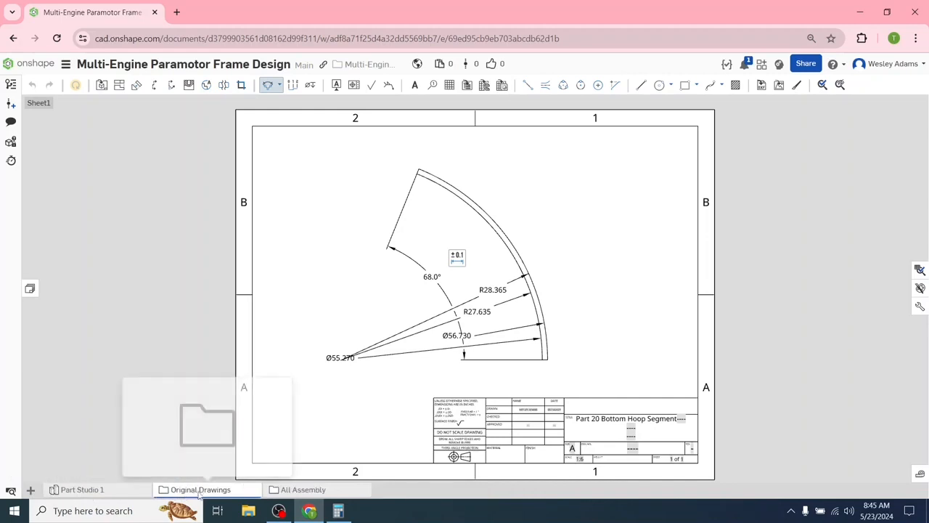
click(186, 490)
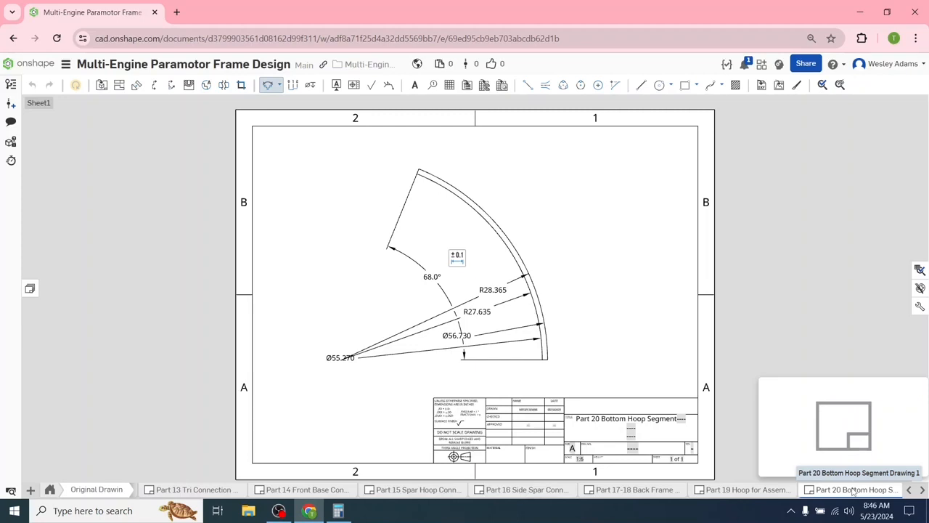
- Export the Part 20 Bottom Hoop Segment drawing as a PDF and open the downloaded file
right_click(854, 491)
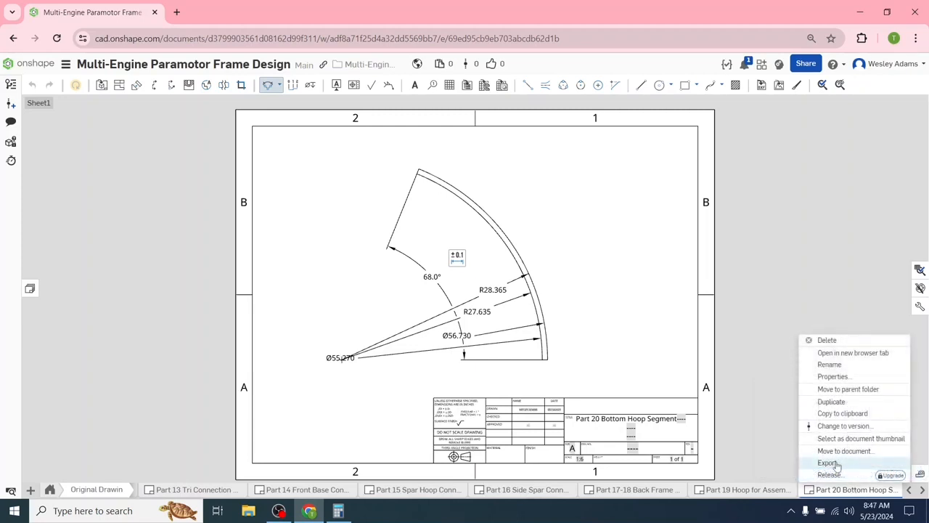
click(836, 495)
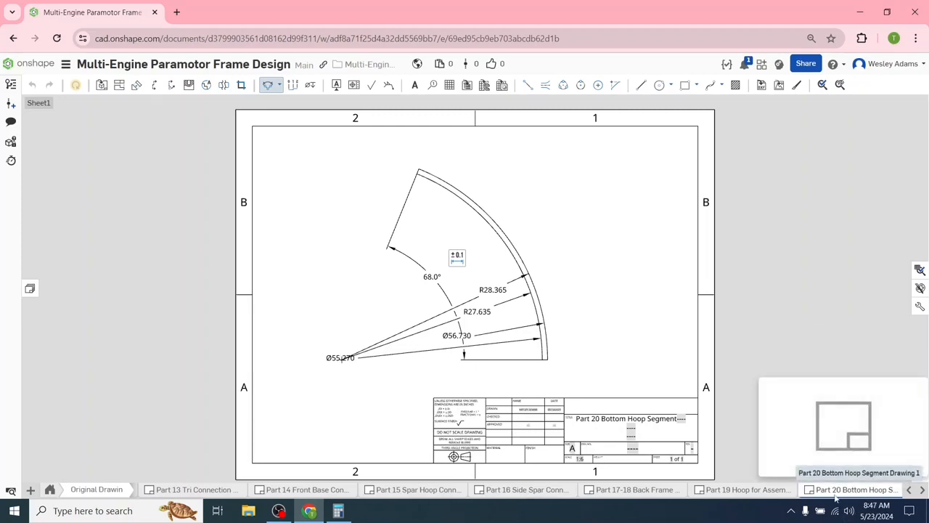
right_click(836, 495)
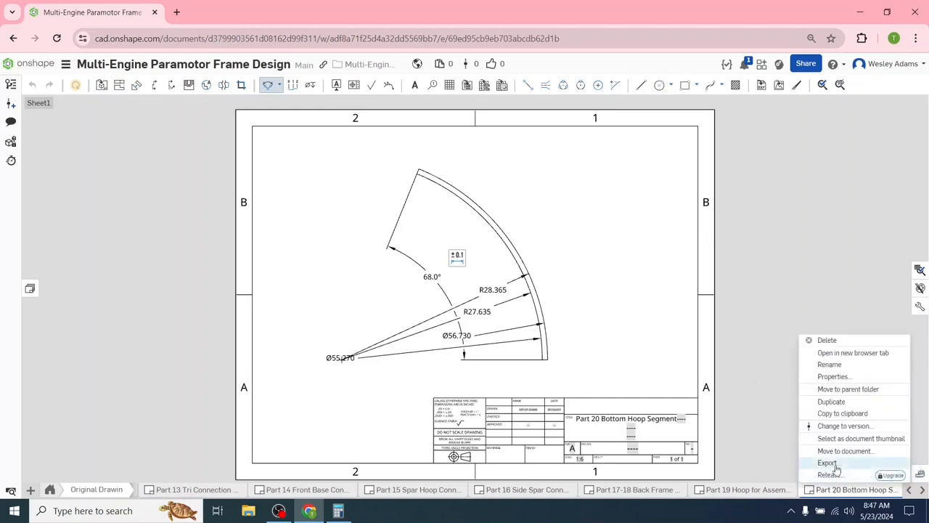
click(833, 464)
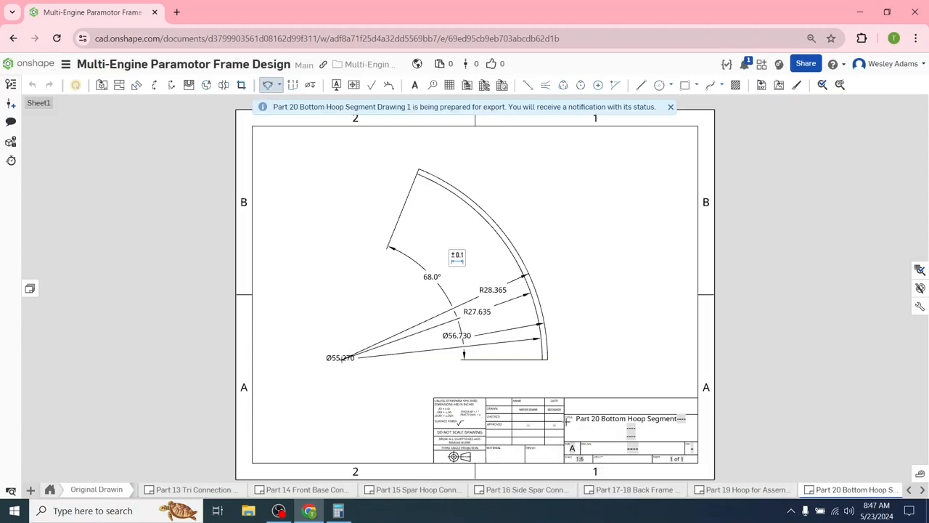
click(564, 424)
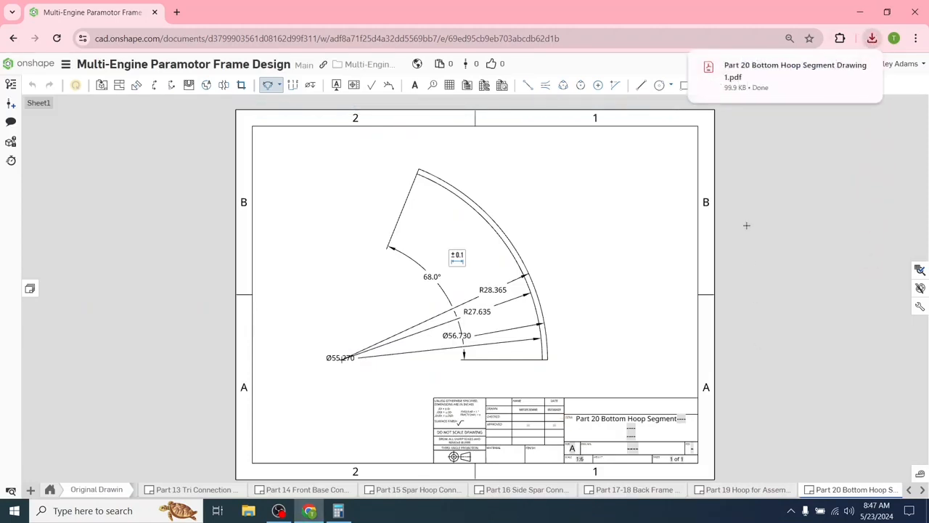
mouse_move(850, 90)
click(840, 66)
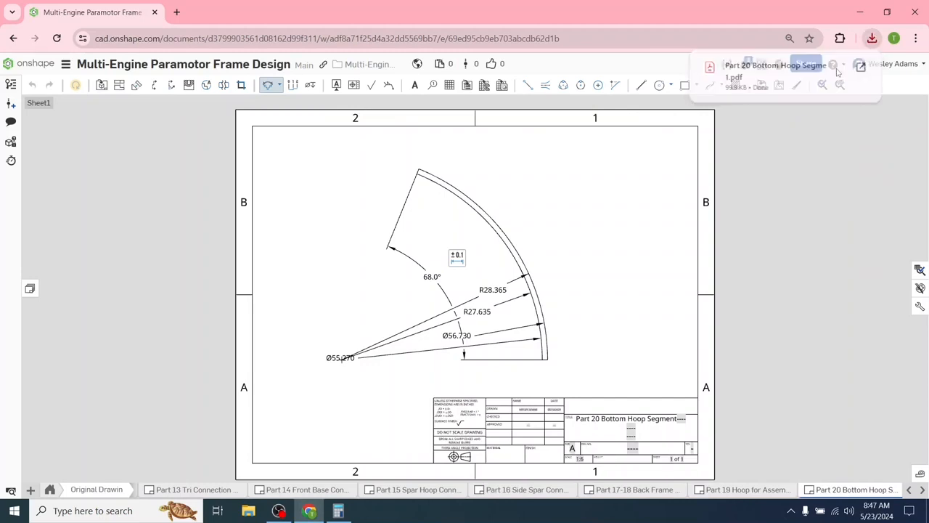